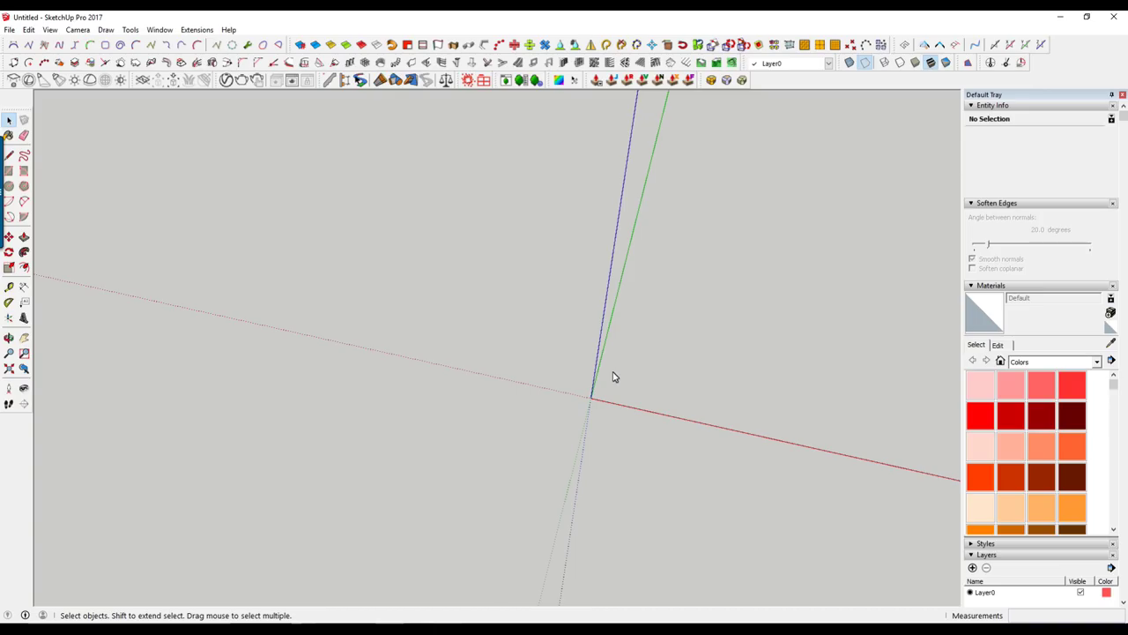
Open the white spiral staircase reference photo in the Photos viewer.
left_click(476, 581)
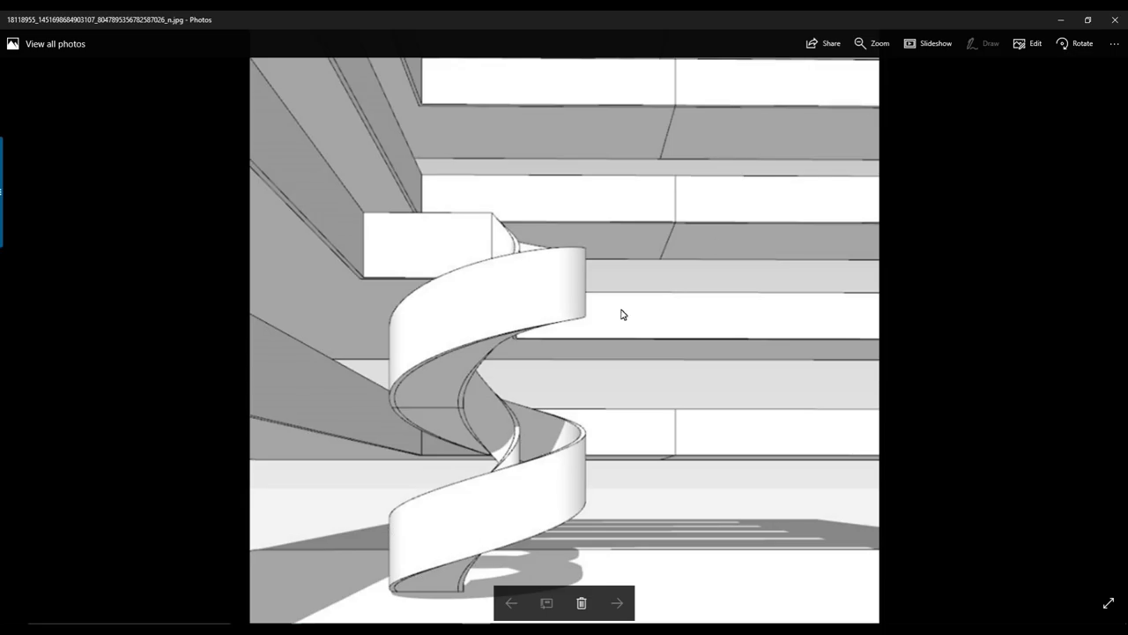
Minimize the reference photo, orbit the empty model, and bring SketchUp back to front.
left_click(1063, 19)
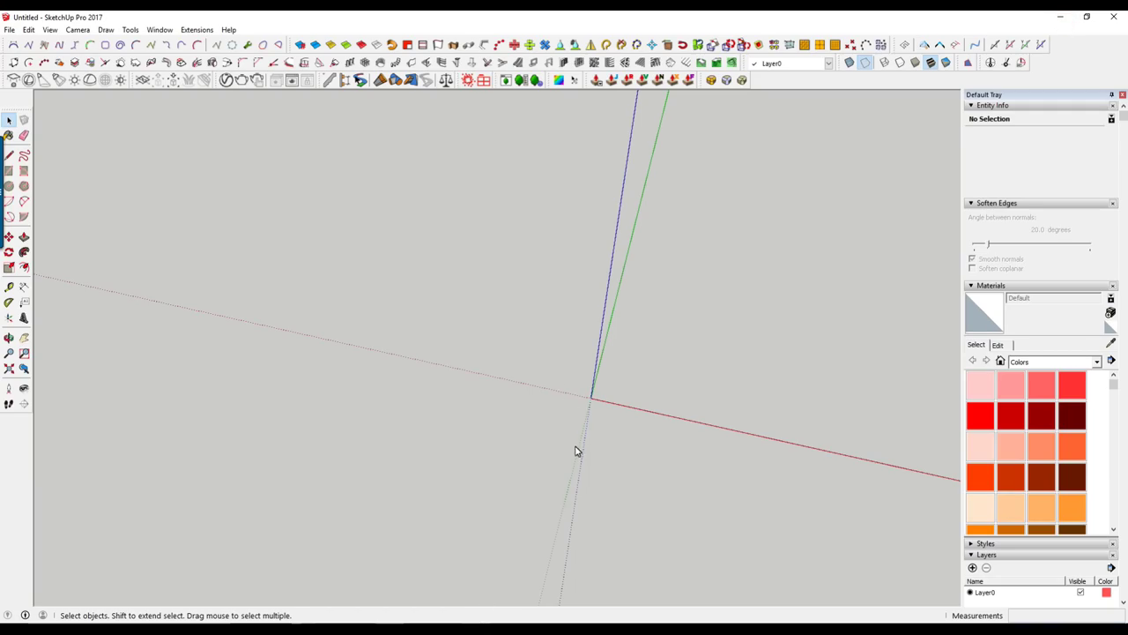
left_click_drag(453, 257, 703, 452)
mouse_move(571, 472)
middle_mouse_down()
mouse_move(581, 438)
mouse_move(496, 368)
mouse_move(352, 326)
mouse_move(648, 452)
mouse_move(370, 449)
mouse_move(292, 468)
mouse_move(512, 396)
mouse_move(794, 355)
mouse_move(647, 368)
mouse_move(467, 541)
middle_mouse_up()
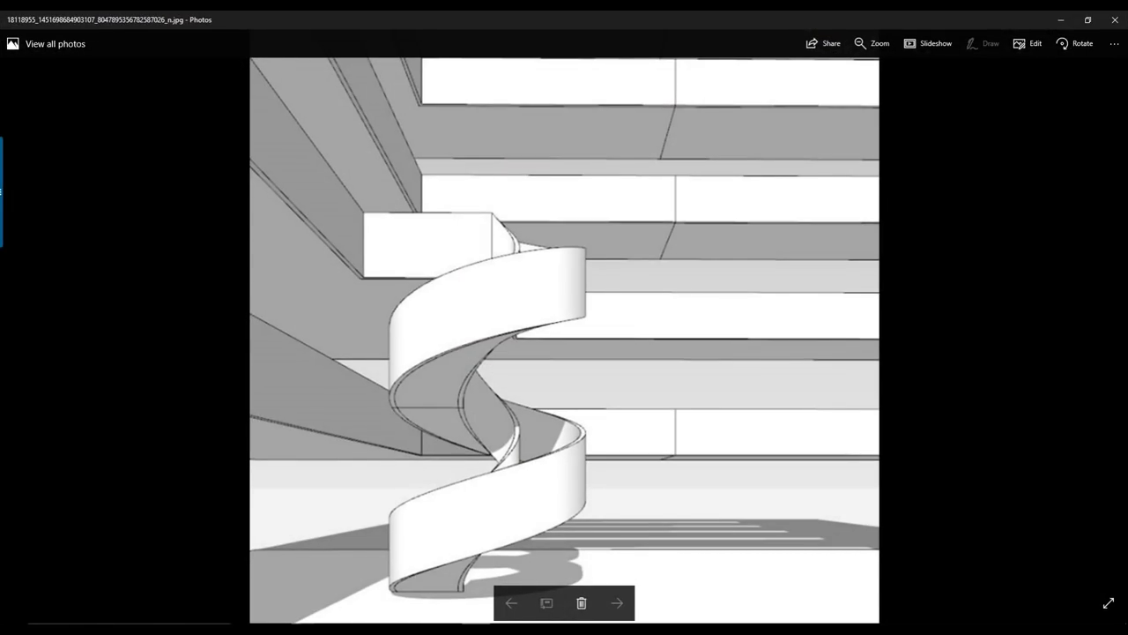
key("alt+Tab")
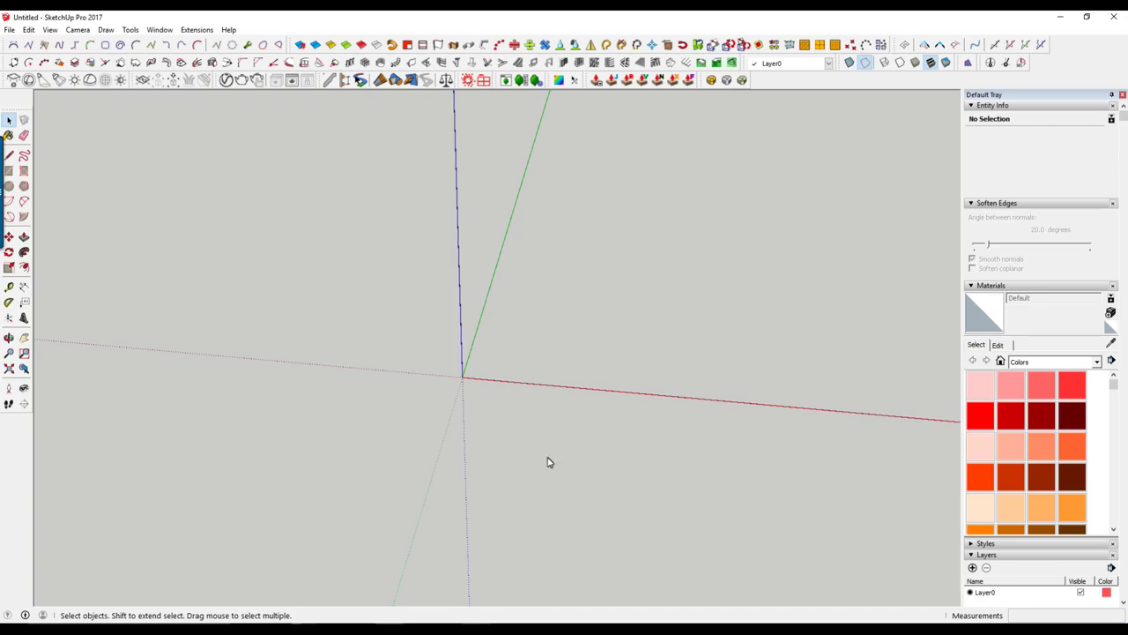
Draw an 800 mm radius circle centred on the origin.
key("c")
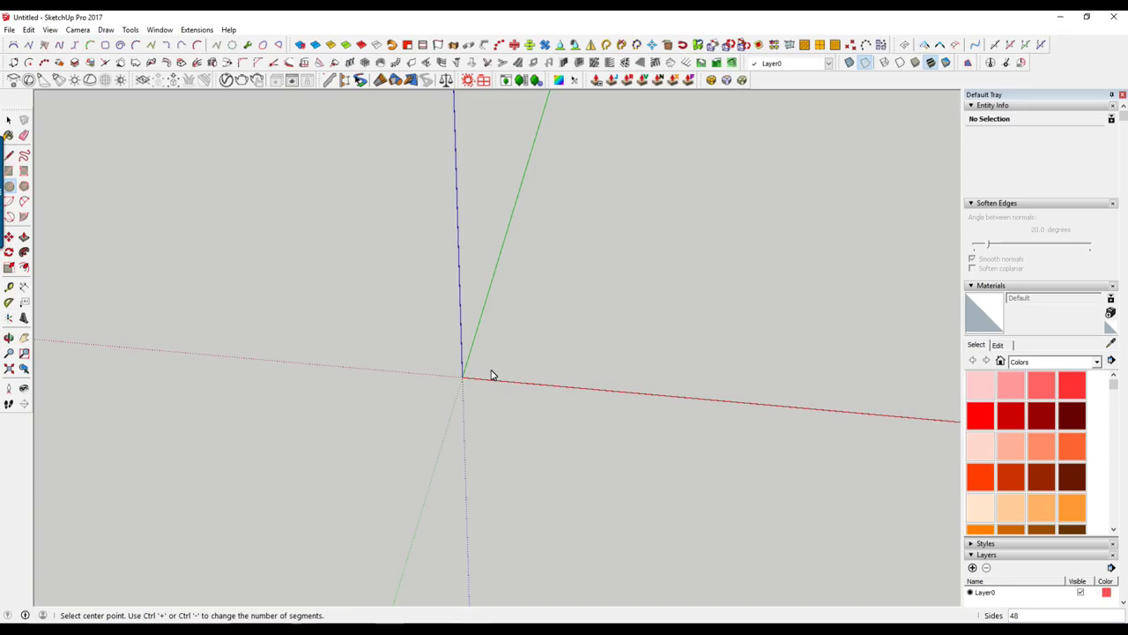
left_click(461, 377)
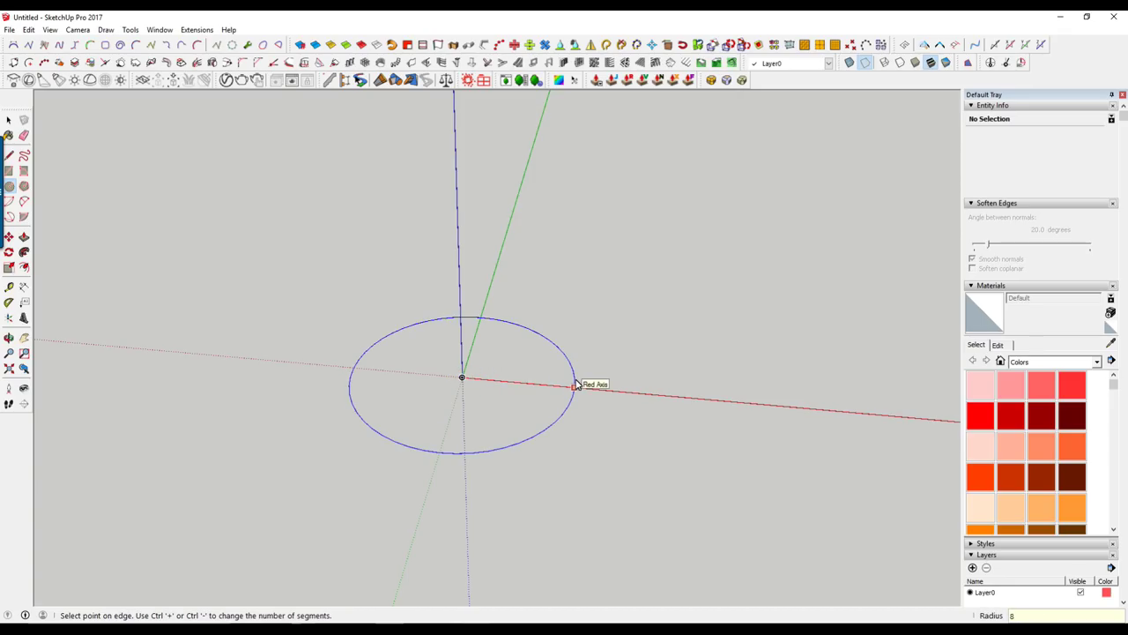
type("00")
key("Return")
scroll(547, 370, "down", 3)
scroll(504, 353, "down", 3)
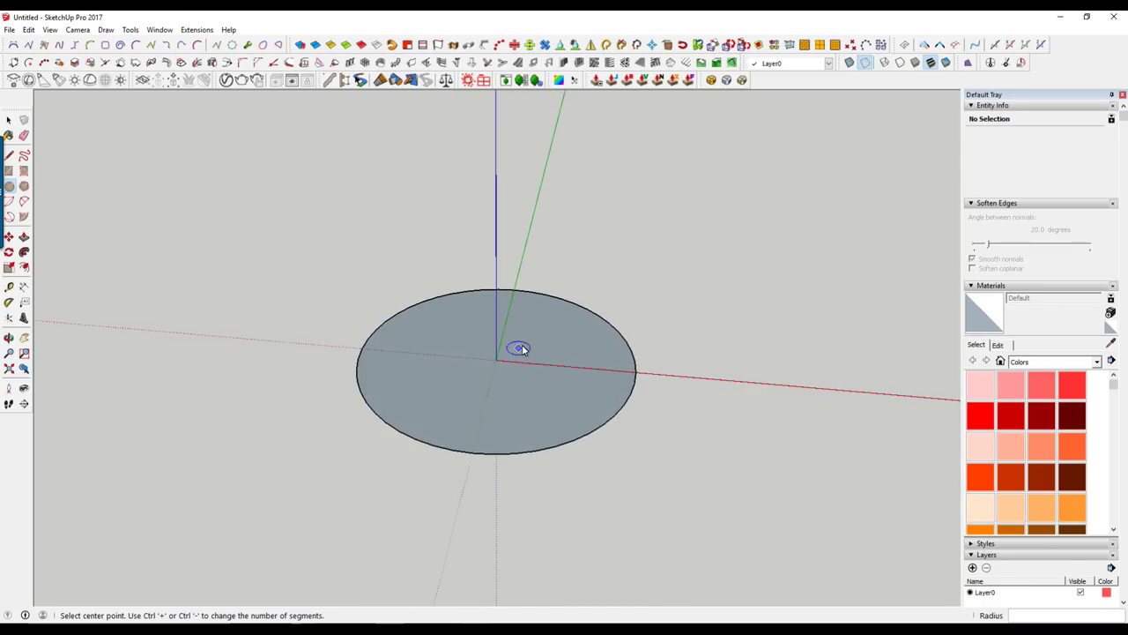
Draw a 2000 mm radius circle on the origin and select it to check its radius.
left_click(496, 359)
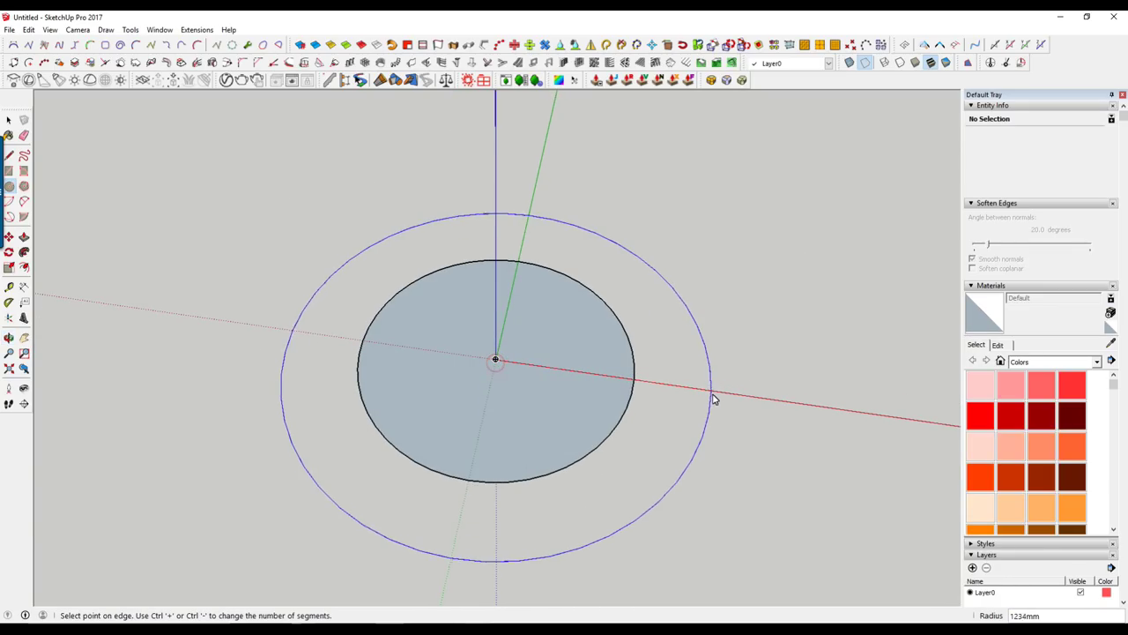
key("Return")
scroll(753, 402, "down", 3)
key("space")
mouse_move(753, 403)
middle_mouse_down()
mouse_move(643, 410)
mouse_move(678, 410)
middle_mouse_up()
left_click(679, 409)
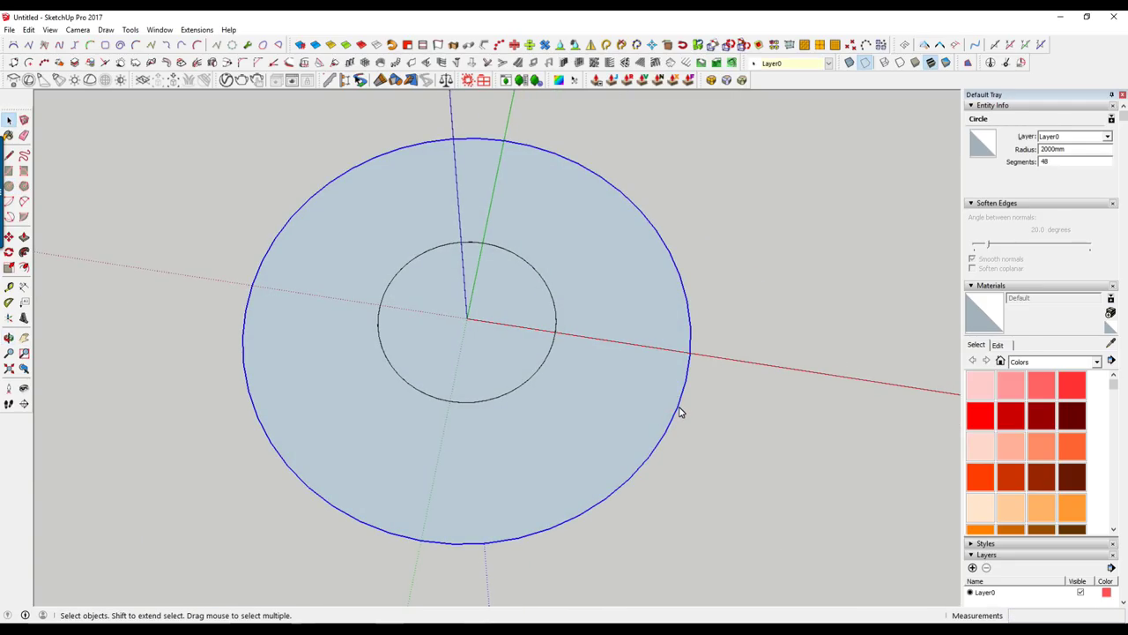
key("l")
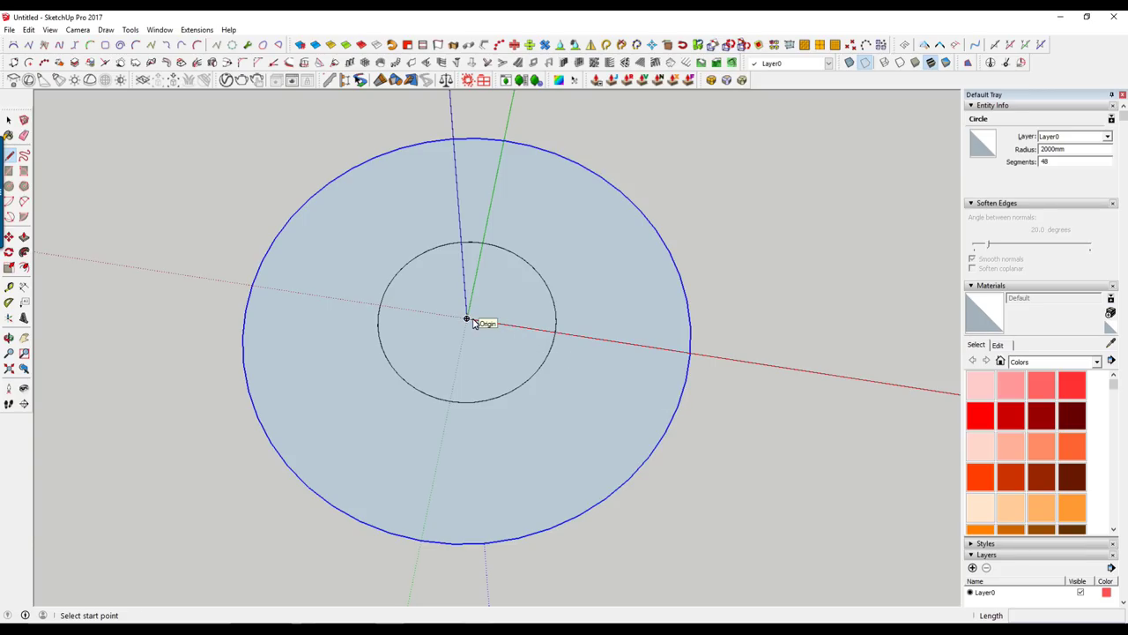
Draw a radial line from the origin to the outer circle along the red axis.
left_click(467, 318)
key("Escape")
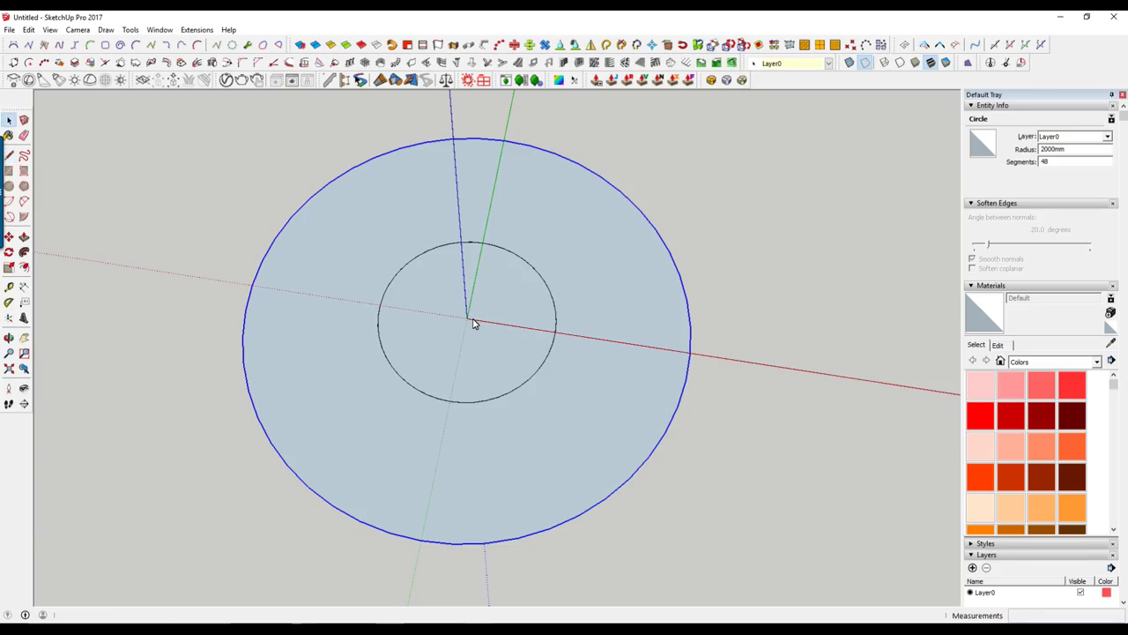
left_click(467, 318)
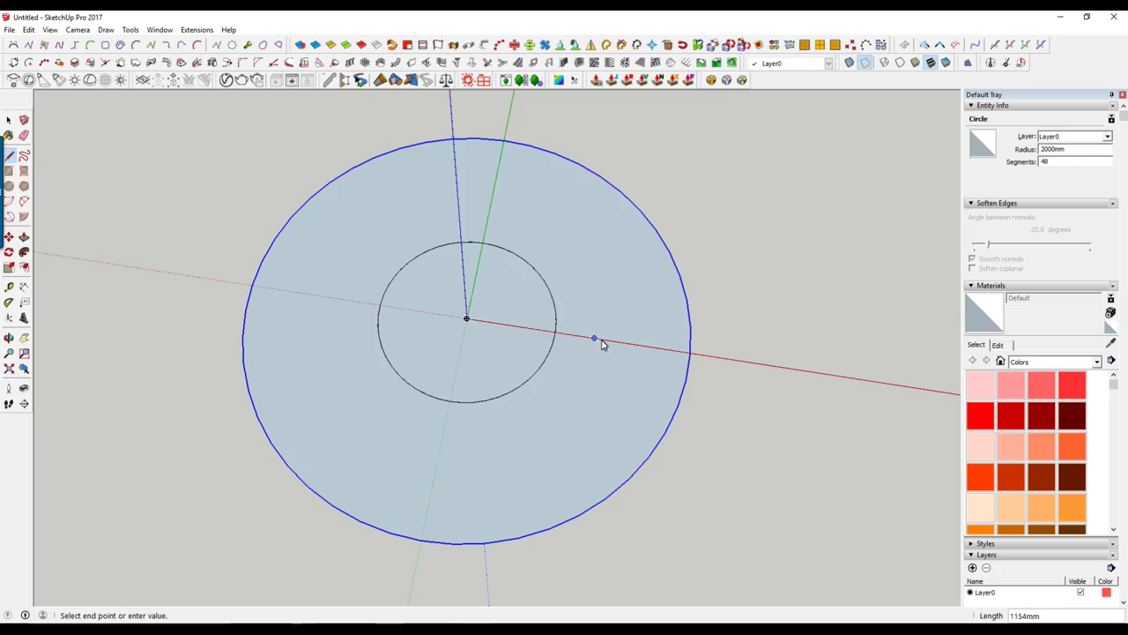
left_click(691, 351)
key("space")
Draw a second radial line to the next circle point and select the thin wedge face.
key("l")
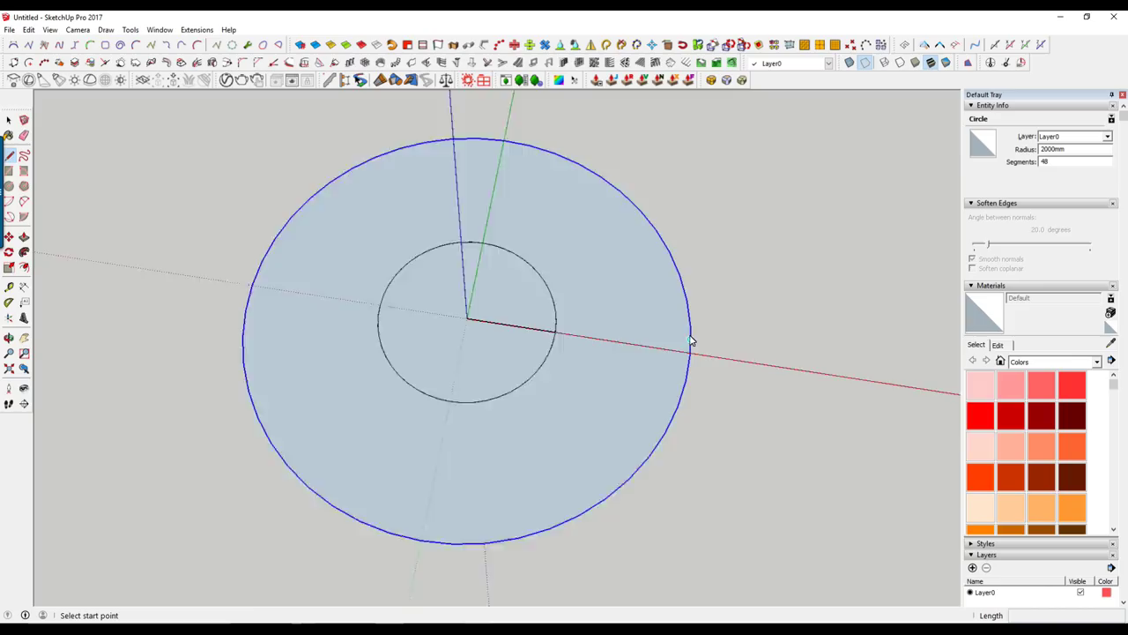
scroll(691, 342, "up", 1)
scroll(691, 342, "up", 2)
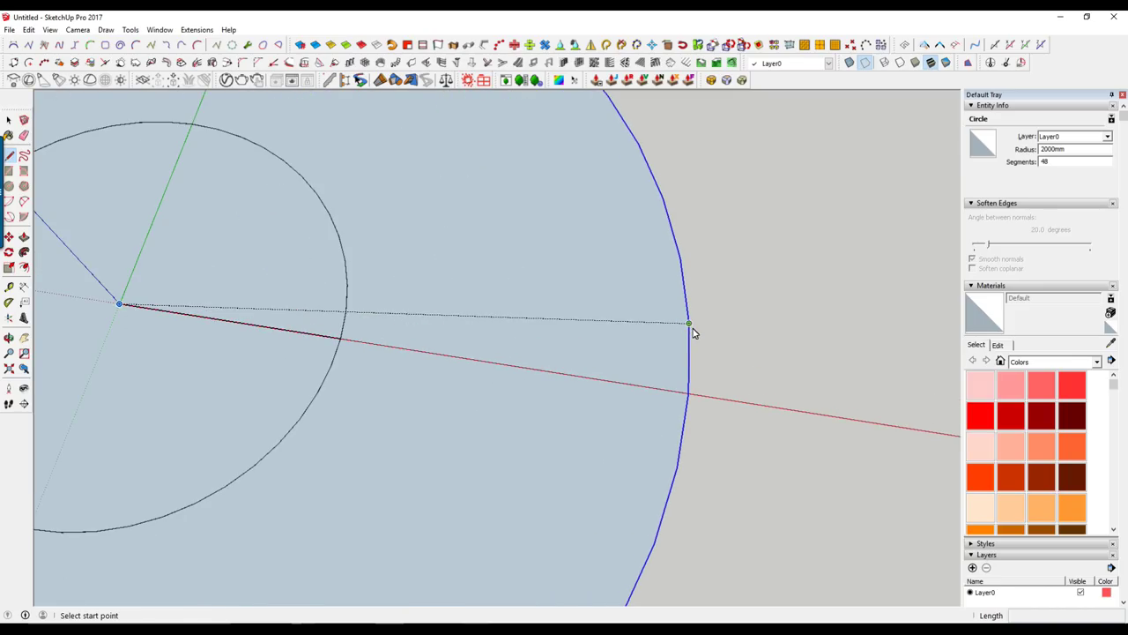
left_click(124, 308)
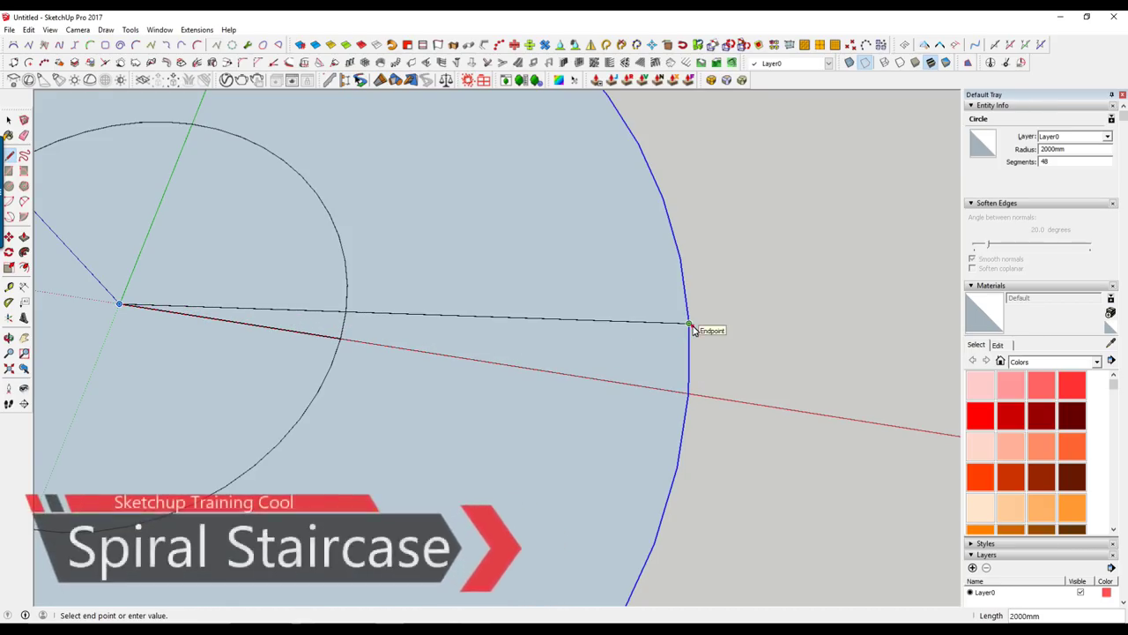
left_click(689, 323)
key("space")
left_click(554, 353)
scroll(558, 378, "down", 2)
scroll(491, 377, "up", 1)
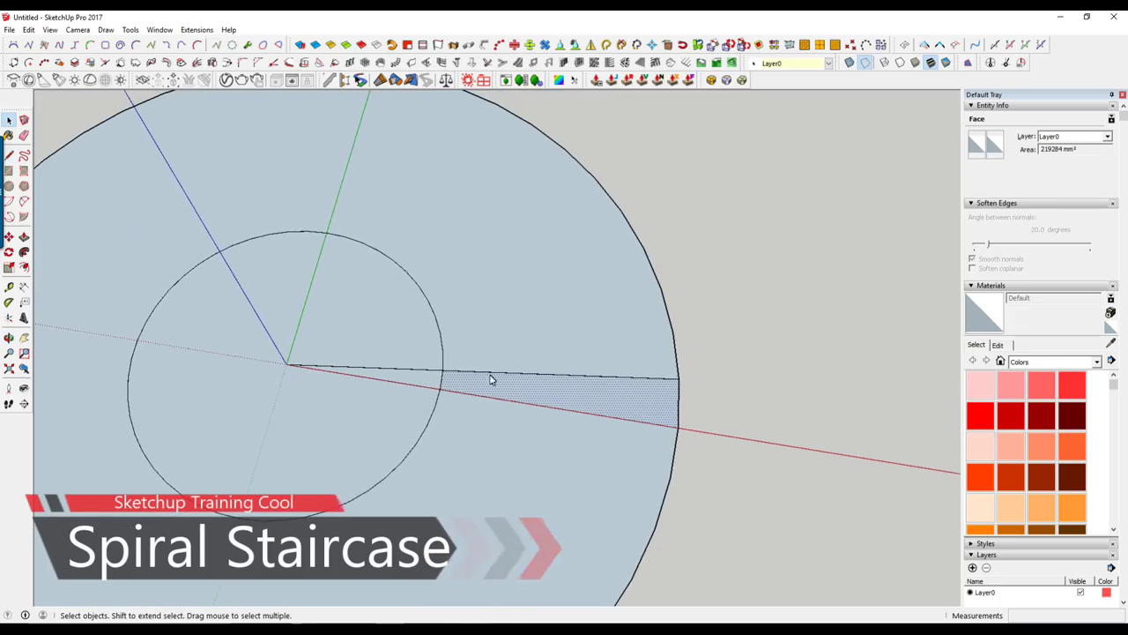
Group the selected wedge face with Ctrl+G.
scroll(531, 391, "up", 1)
mouse_move(532, 390)
middle_mouse_down()
mouse_move(629, 365)
mouse_move(679, 368)
mouse_move(787, 284)
middle_mouse_up()
scroll(629, 343, "up", 2)
scroll(620, 345, "up", 2)
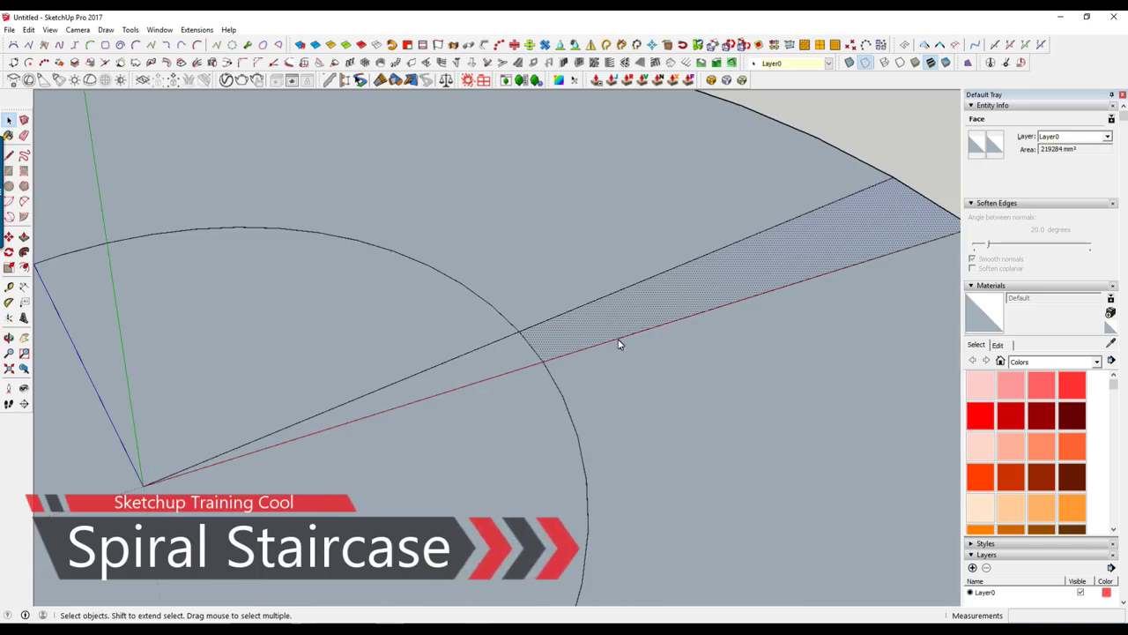
scroll(621, 350, "up", 1)
scroll(621, 350, "down", 2)
scroll(696, 326, "down", 1)
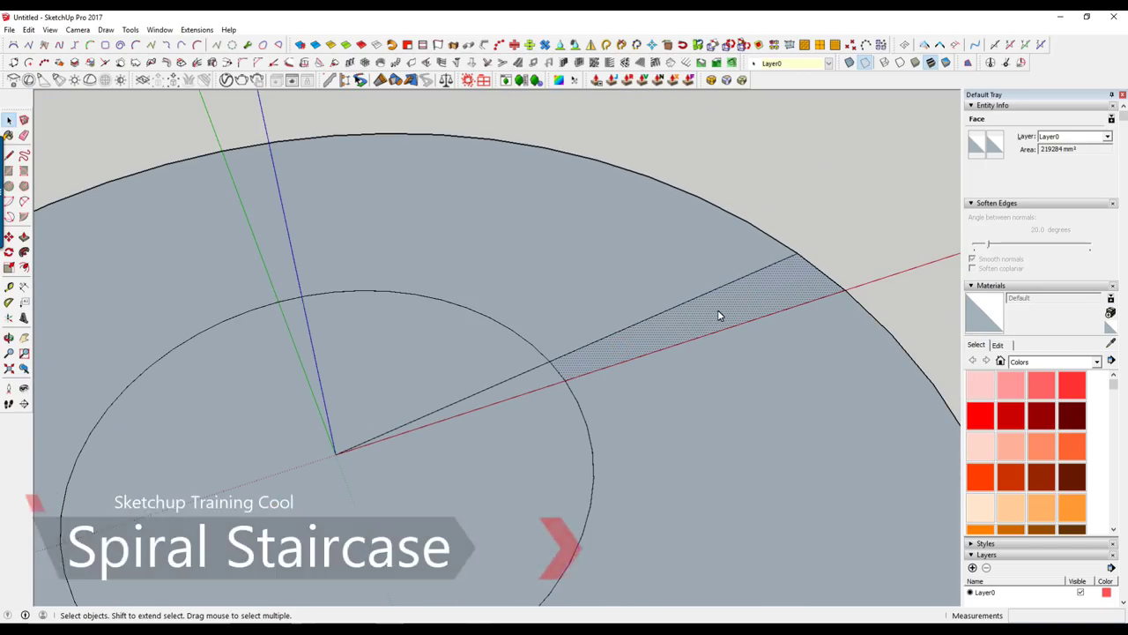
key("ctrl+g")
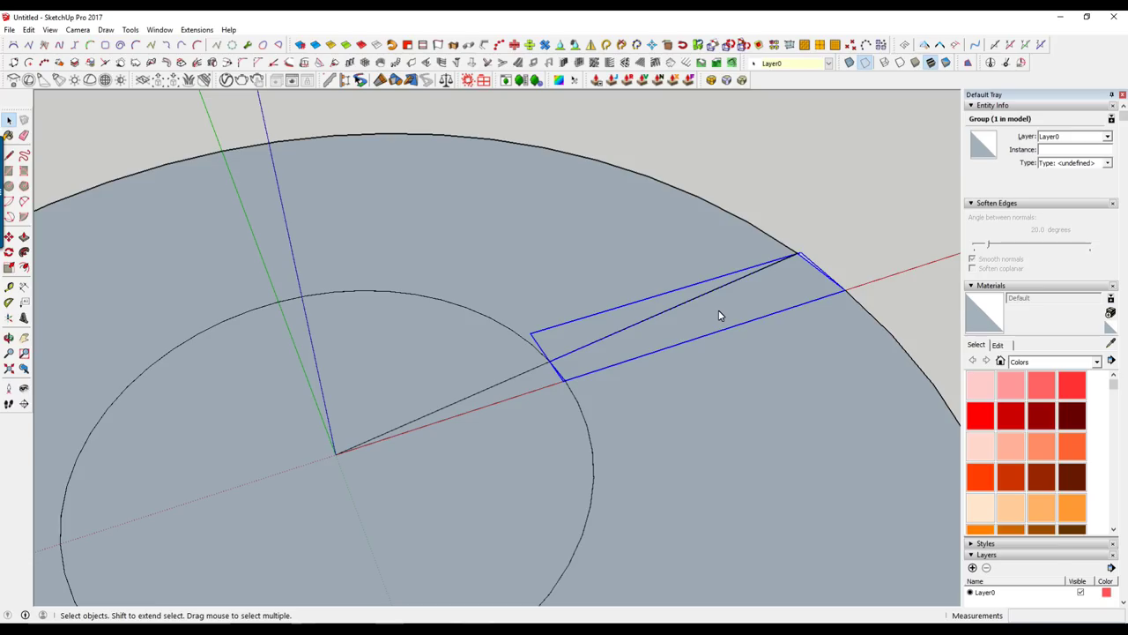
Make the wedge group into component Component#2 and open it for editing.
right_click(719, 314)
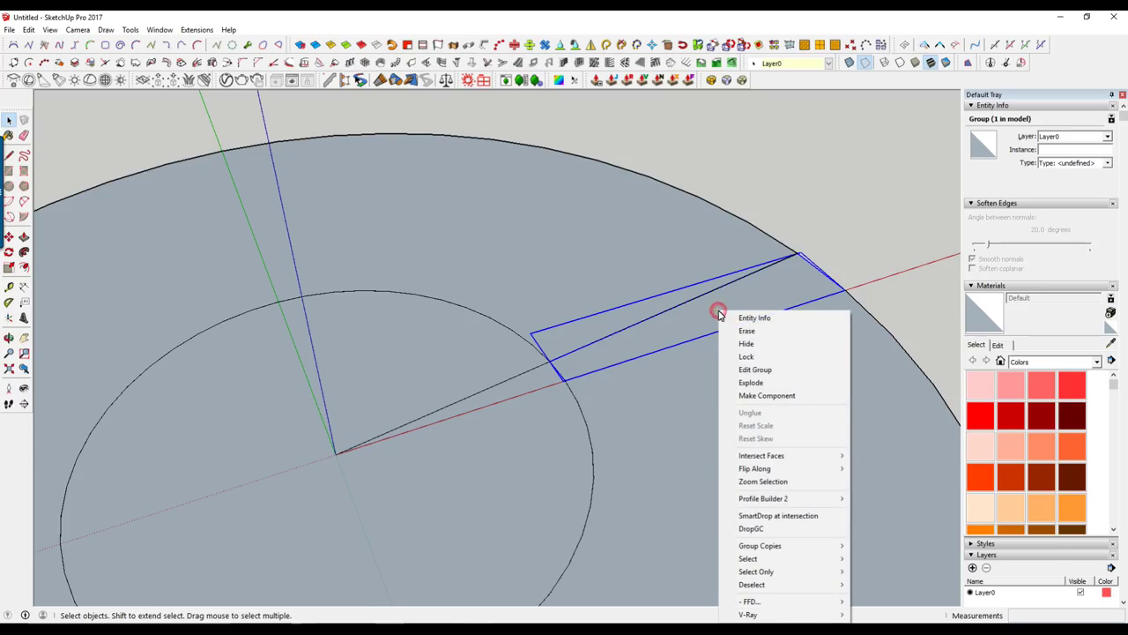
left_click(747, 397)
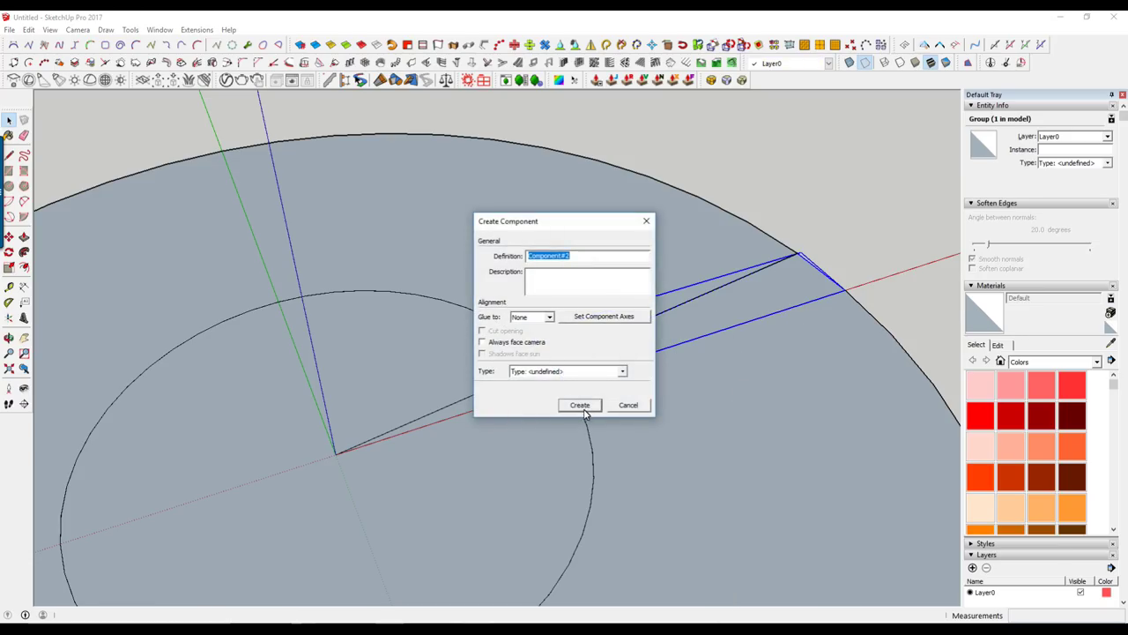
left_click(580, 405)
middle_click_drag(519, 385, 601, 341)
scroll(600, 341, "up", 3)
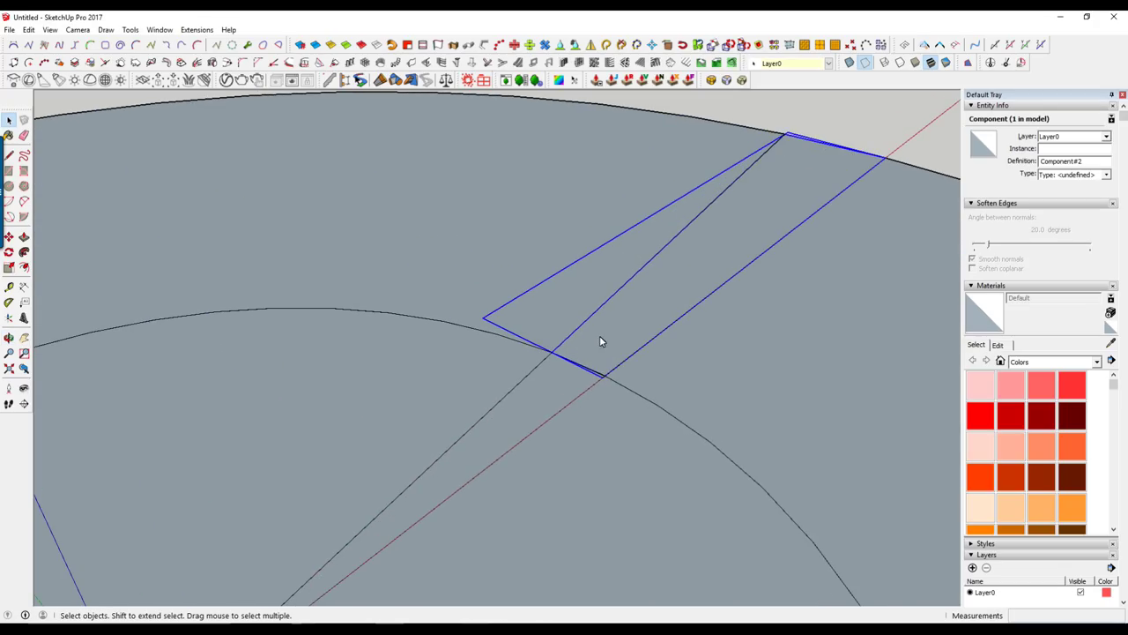
scroll(632, 330, "down", 5)
double_click(631, 328)
Push/pull the wedge face up 144 mm into a solid step block.
key("p")
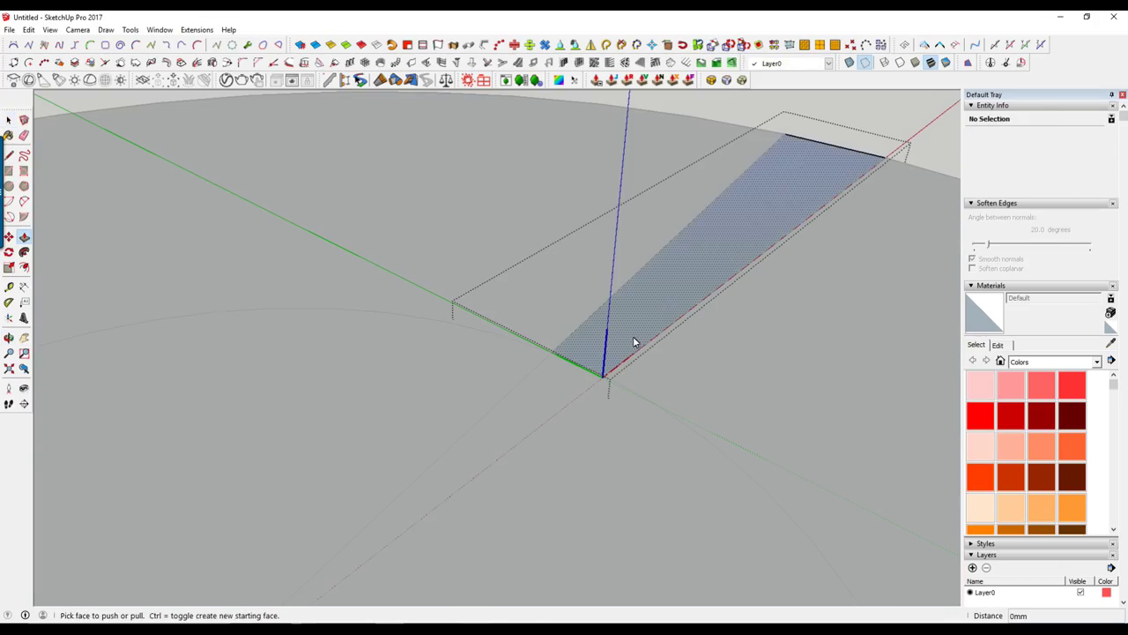
left_click_drag(633, 338, 644, 319)
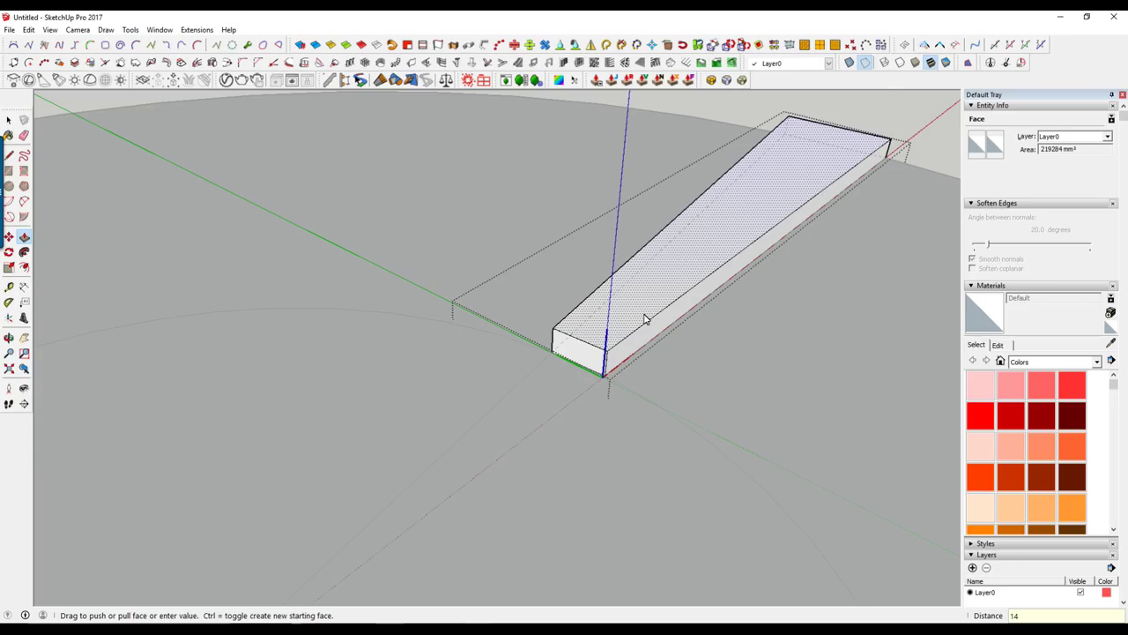
left_click(644, 319)
Exit the step component, check the block is solid, and orbit out to view the disc.
mouse_move(630, 319)
middle_mouse_down()
mouse_move(614, 320)
mouse_move(469, 198)
middle_mouse_up()
scroll(614, 320, "down", 5)
left_click(617, 347)
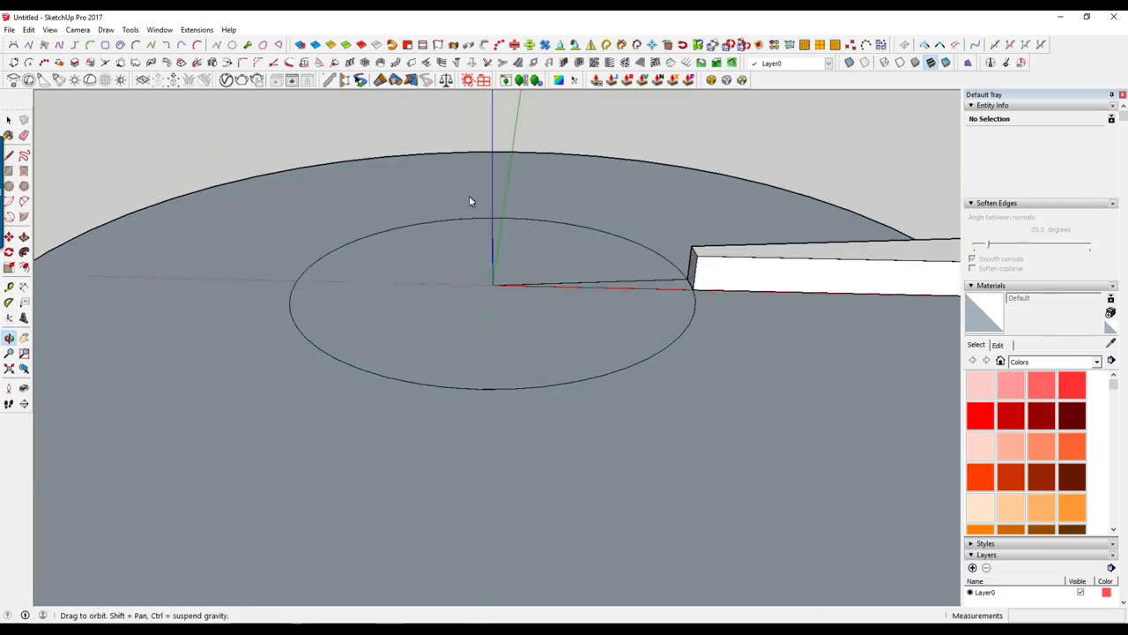
scroll(721, 292, "up", 3)
left_click(672, 244)
scroll(766, 275, "down", 5)
middle_click_drag(766, 275, 826, 302)
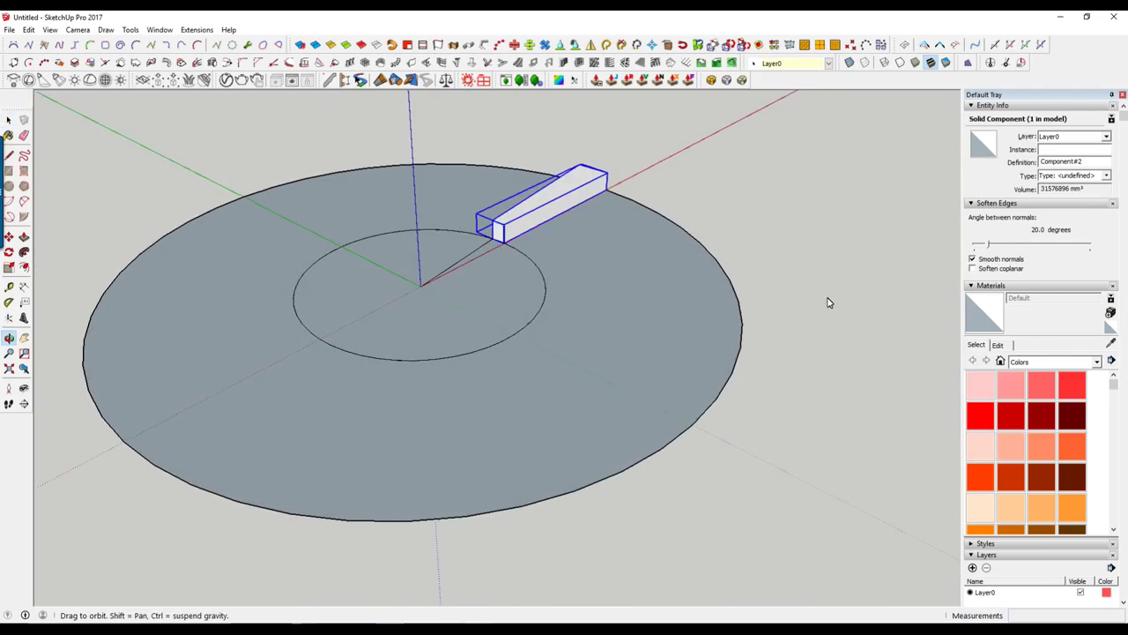
left_click(569, 301)
middle_click_drag(569, 301, 398, 256)
Rotate-copy the step one increment around the disc centre, placing a second step beside it.
scroll(599, 270, "up", 3)
scroll(629, 361, "up", 3)
mouse_move(629, 360)
middle_mouse_down()
mouse_move(683, 298)
mouse_move(574, 320)
middle_mouse_up()
key("q")
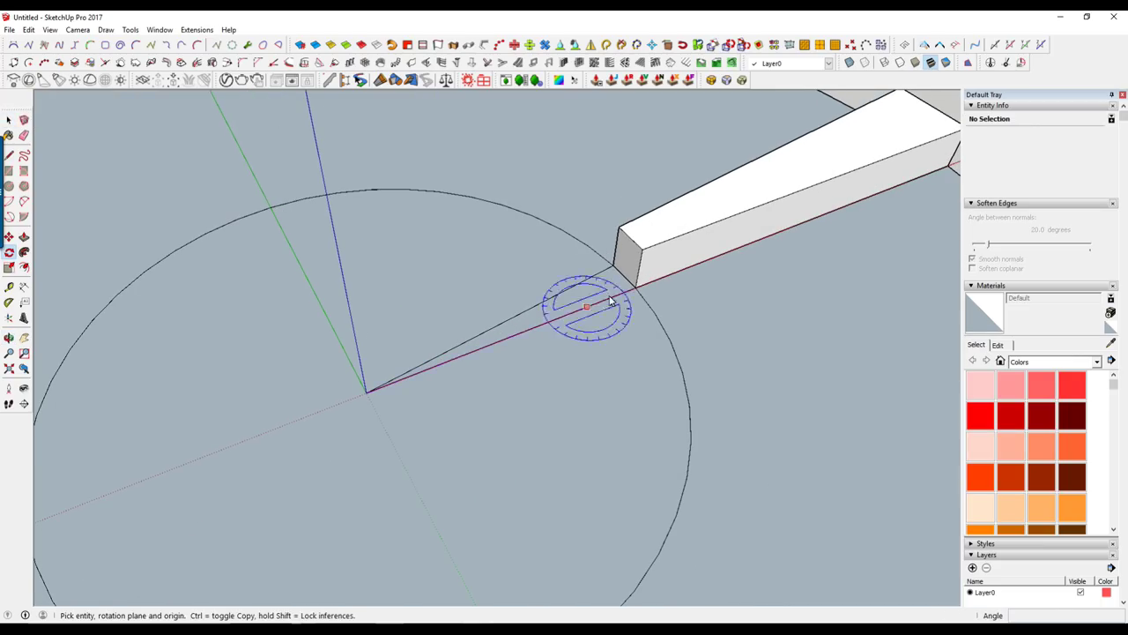
key("space")
left_click(650, 265)
key("q")
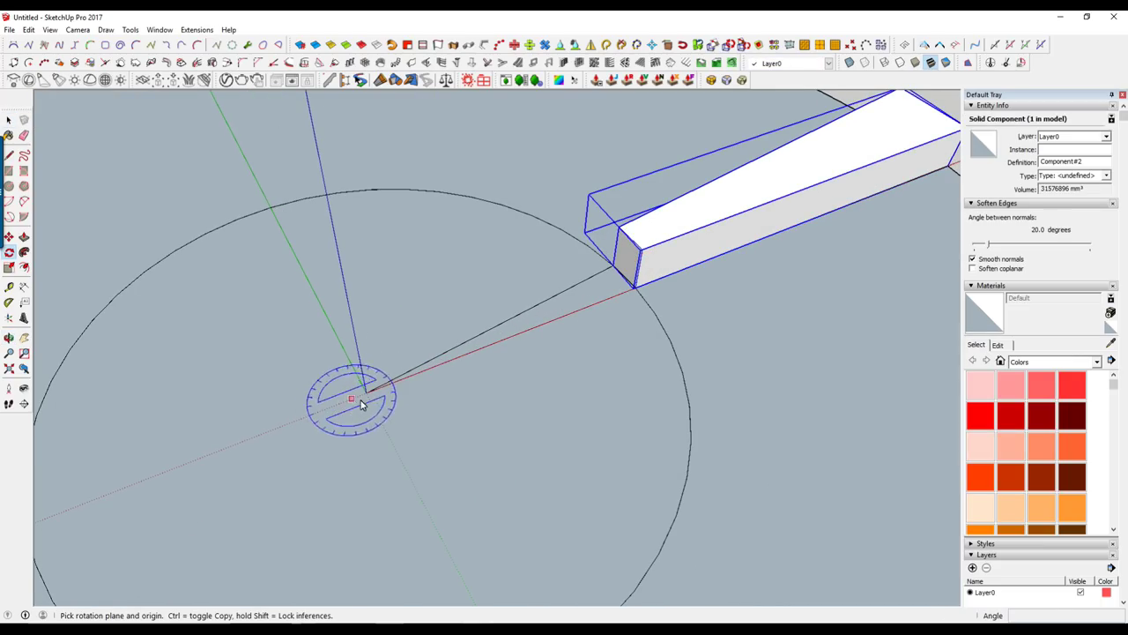
left_click(367, 393)
scroll(624, 285, "up", 3)
scroll(619, 283, "up", 2)
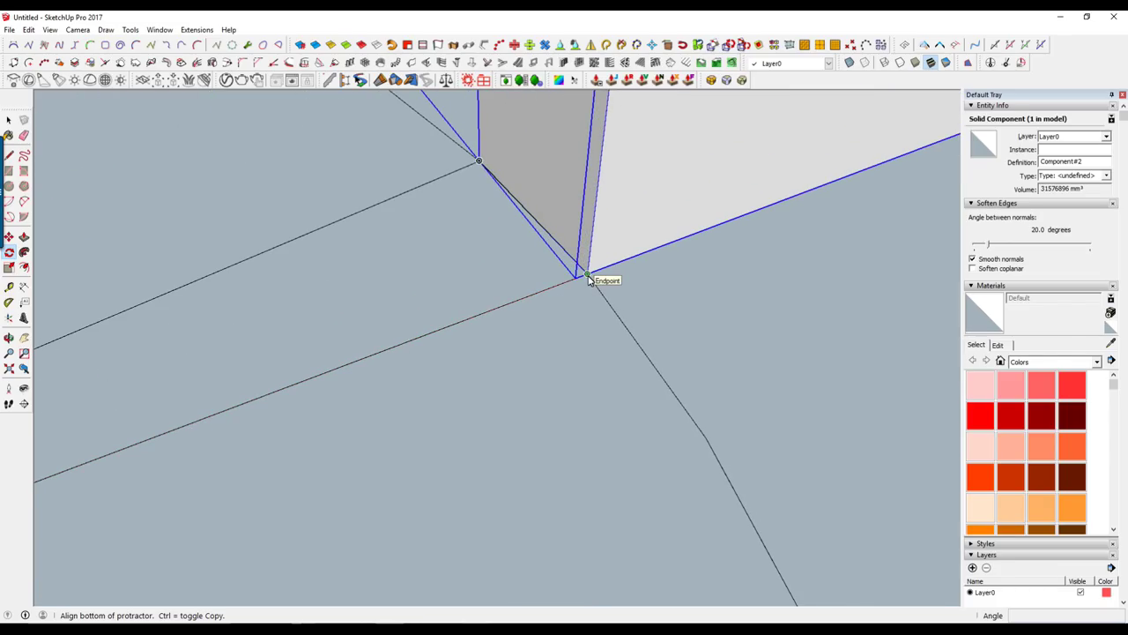
left_click(587, 278)
scroll(554, 242, "down", 2)
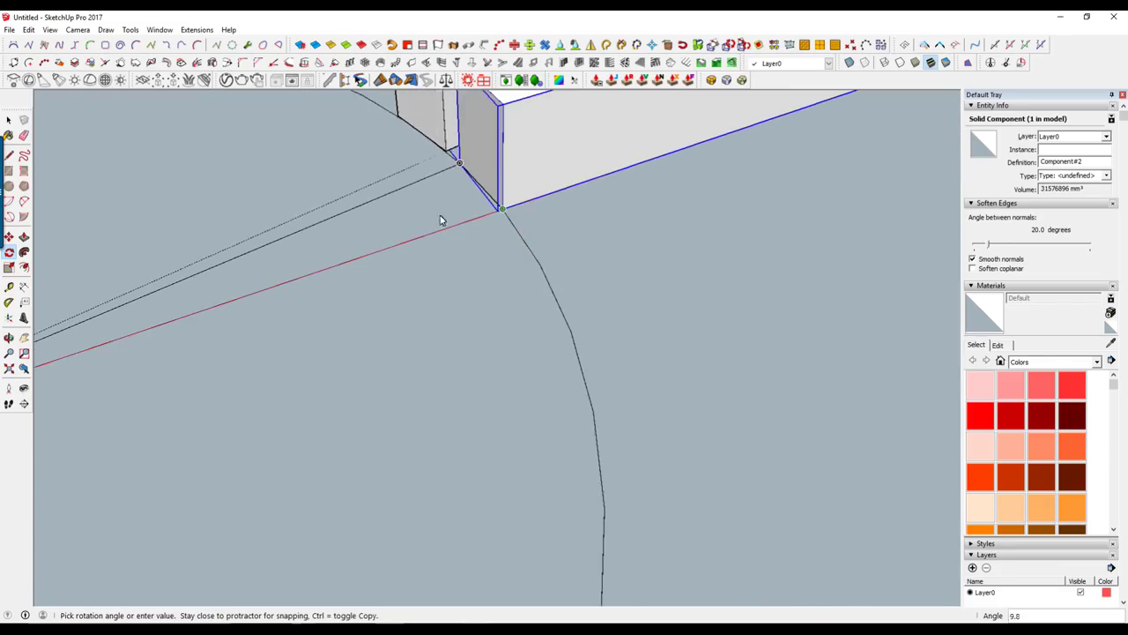
scroll(611, 297, "up", 2)
scroll(408, 296, "up", 2)
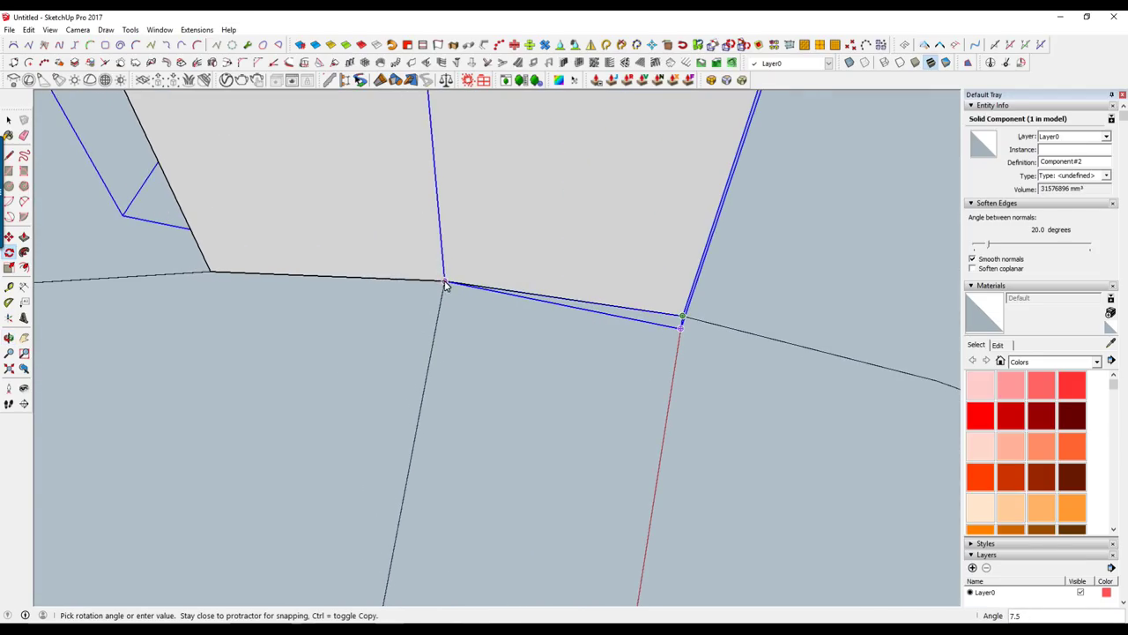
left_click(436, 284)
Array the rotated copy 23 times so 24 steps fan around half the ring.
middle_click_drag(453, 319, 498, 344)
scroll(501, 348, "down", 2)
scroll(504, 353, "up", 2)
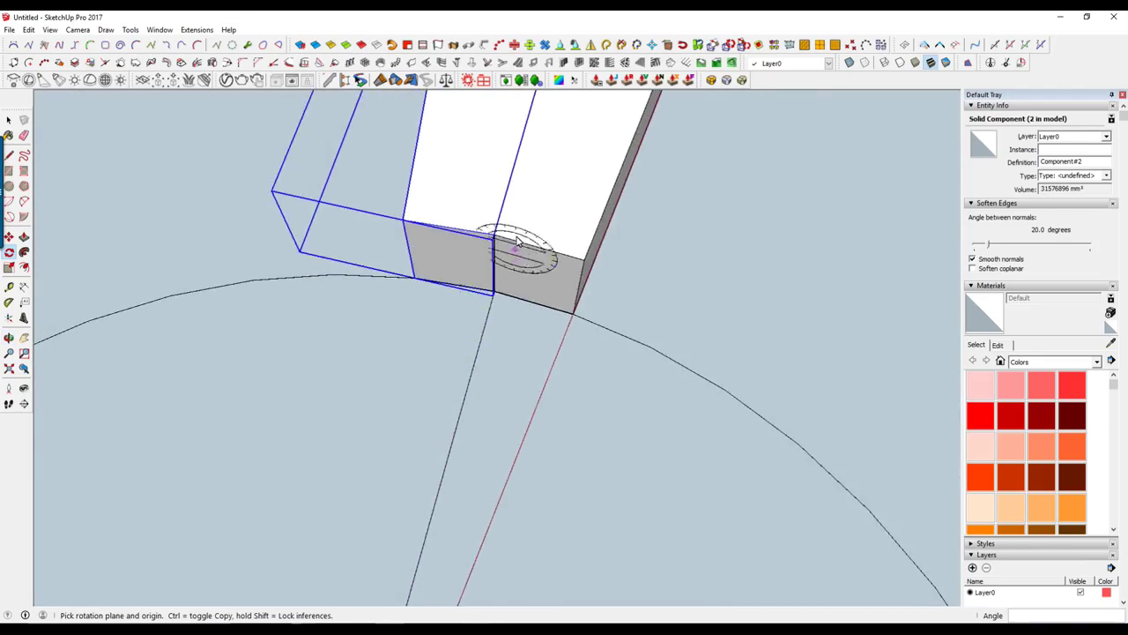
scroll(496, 264, "up", 2)
scroll(479, 238, "up", 2)
scroll(458, 264, "up", 2)
scroll(465, 271, "up", 2)
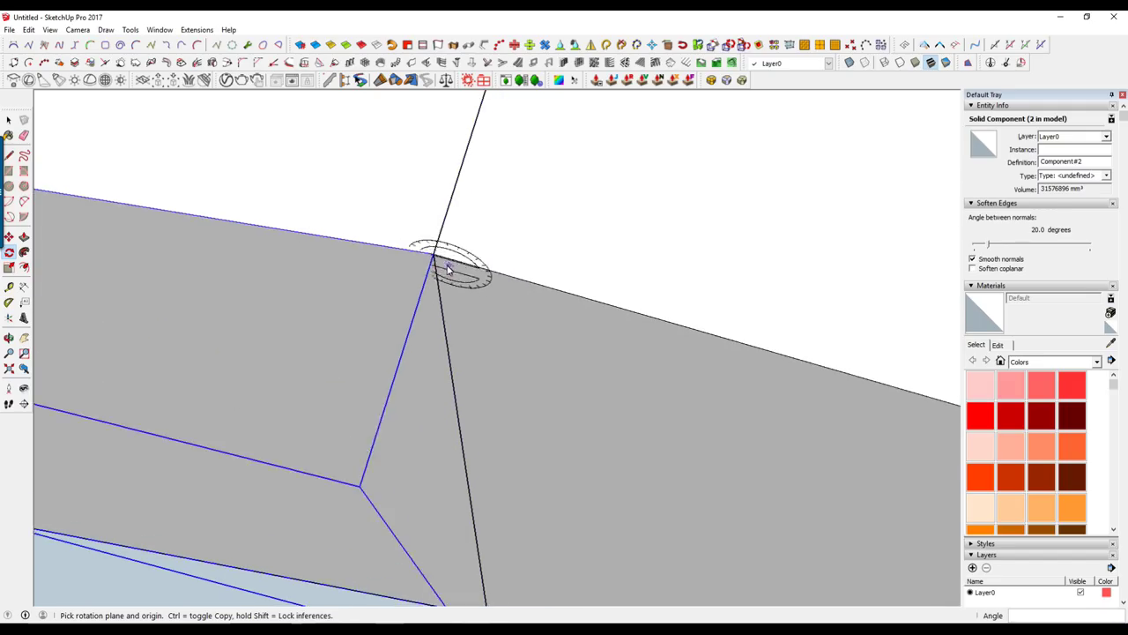
scroll(432, 247, "up", 1)
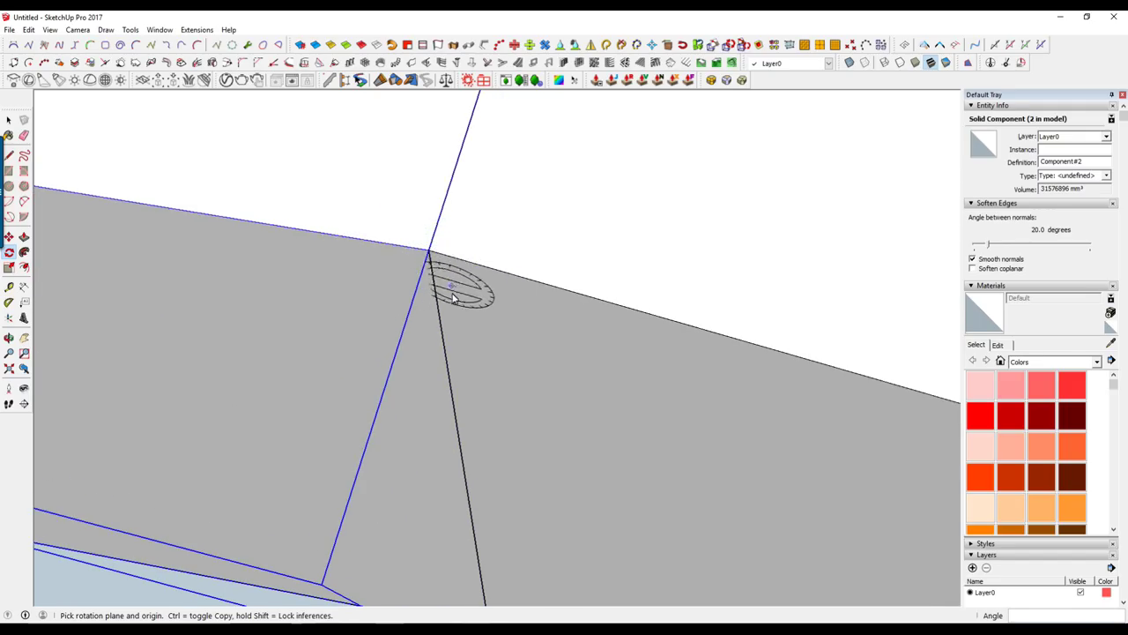
scroll(476, 304, "down", 2)
scroll(503, 357, "down", 3)
scroll(516, 378, "down", 3)
scroll(528, 378, "down", 3)
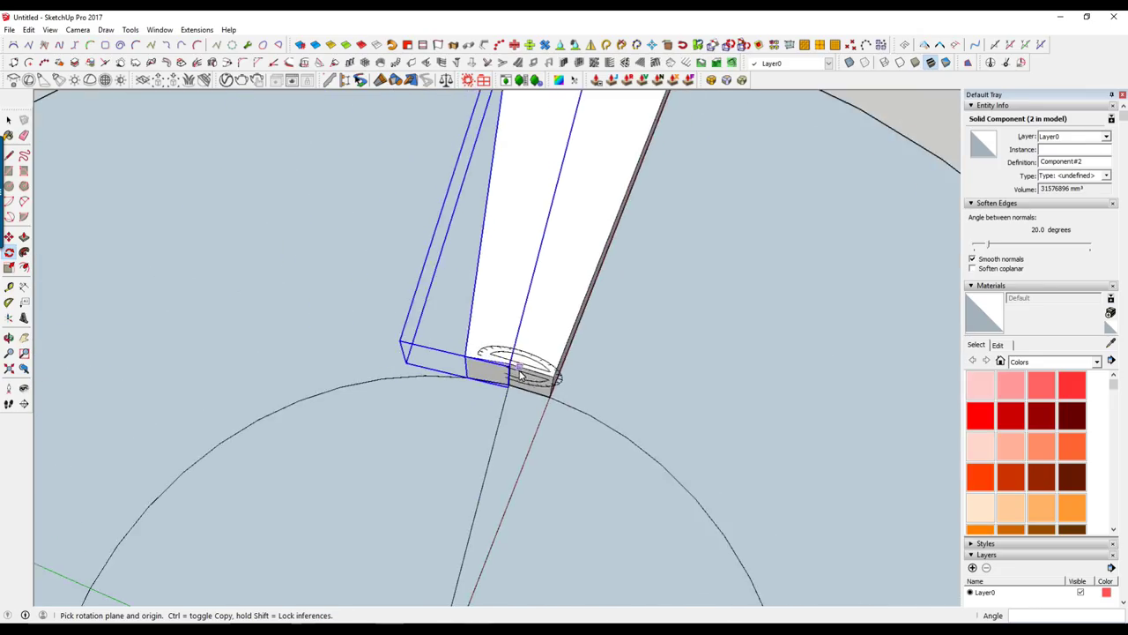
scroll(579, 391, "down", 3)
mouse_move(579, 390)
middle_mouse_down()
mouse_move(608, 394)
mouse_move(403, 428)
mouse_move(458, 375)
mouse_move(443, 377)
middle_mouse_up()
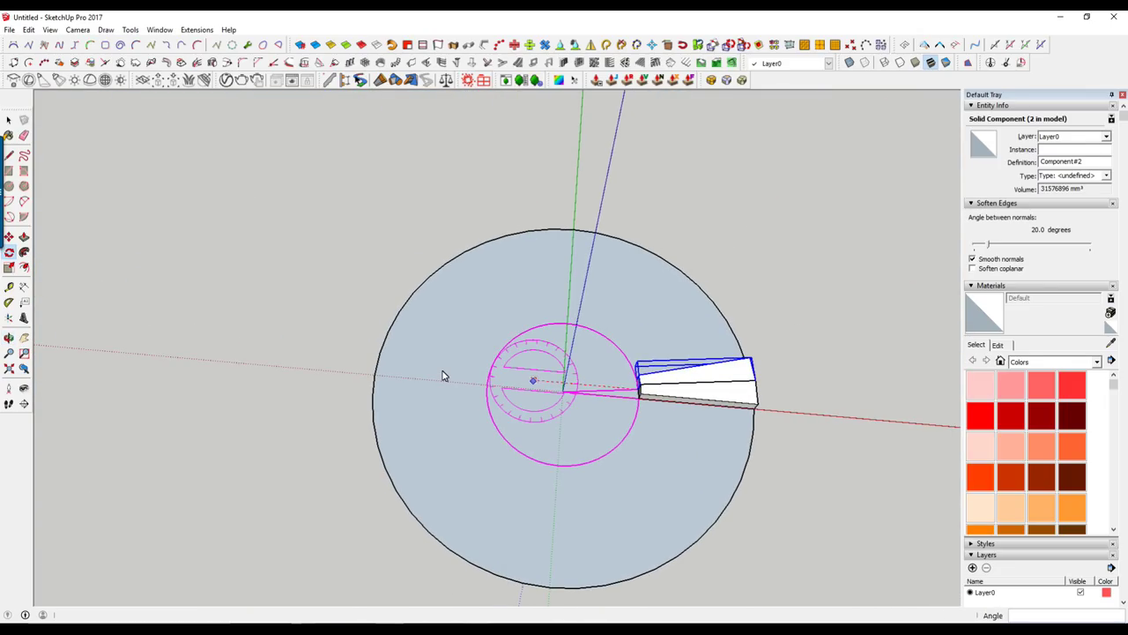
type("23")
key("Return")
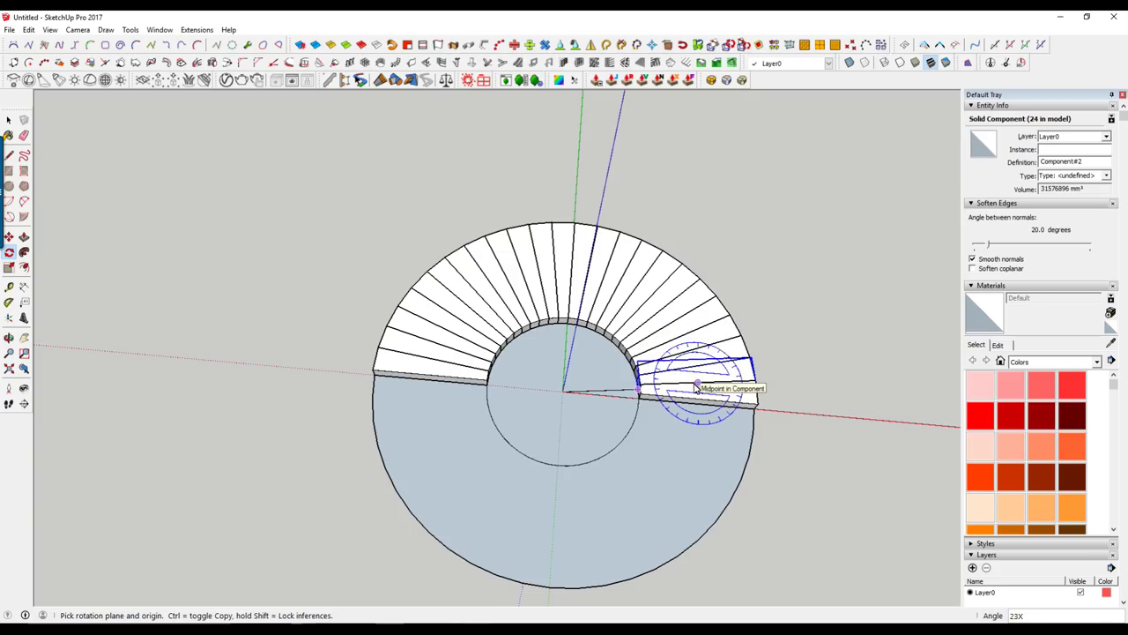
Abandon a stray rotation at the step's midpoint and orbit the model to a higher angle.
left_click(697, 385)
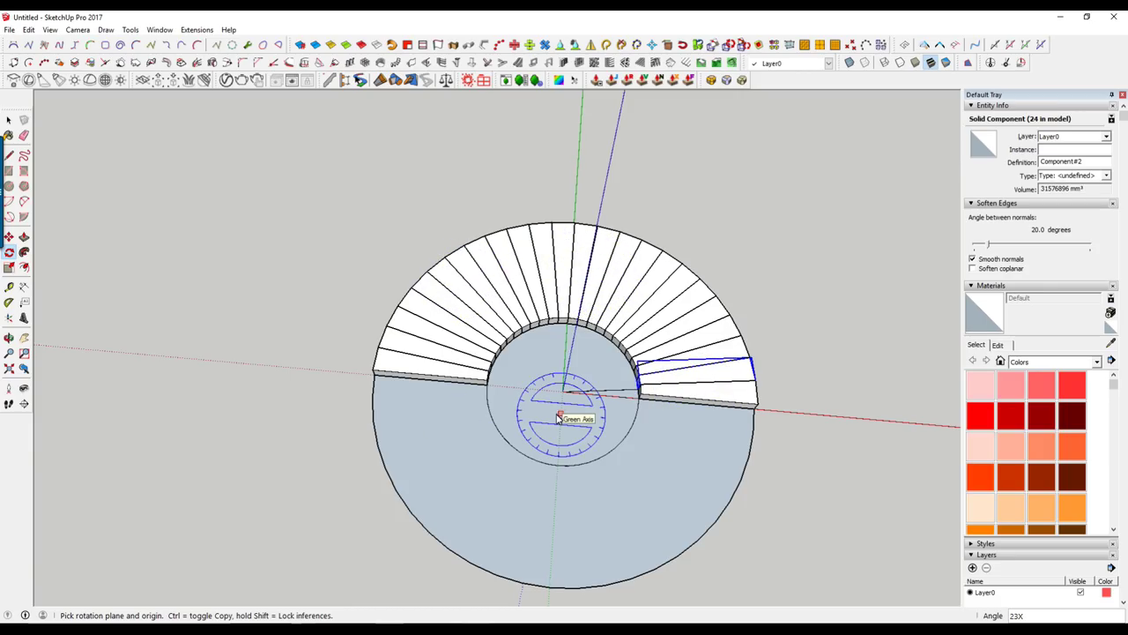
key("q")
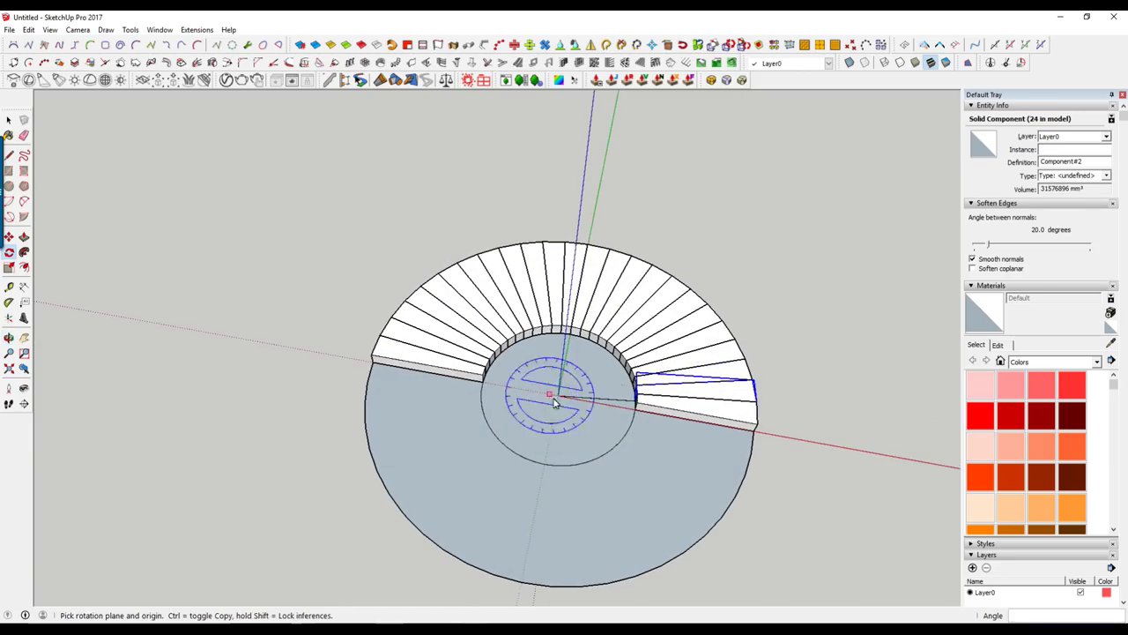
key("space")
scroll(582, 421, "up", 3)
key("o")
mouse_move(637, 418)
left_mouse_down()
mouse_move(655, 344)
mouse_move(663, 357)
left_mouse_up()
key("space")
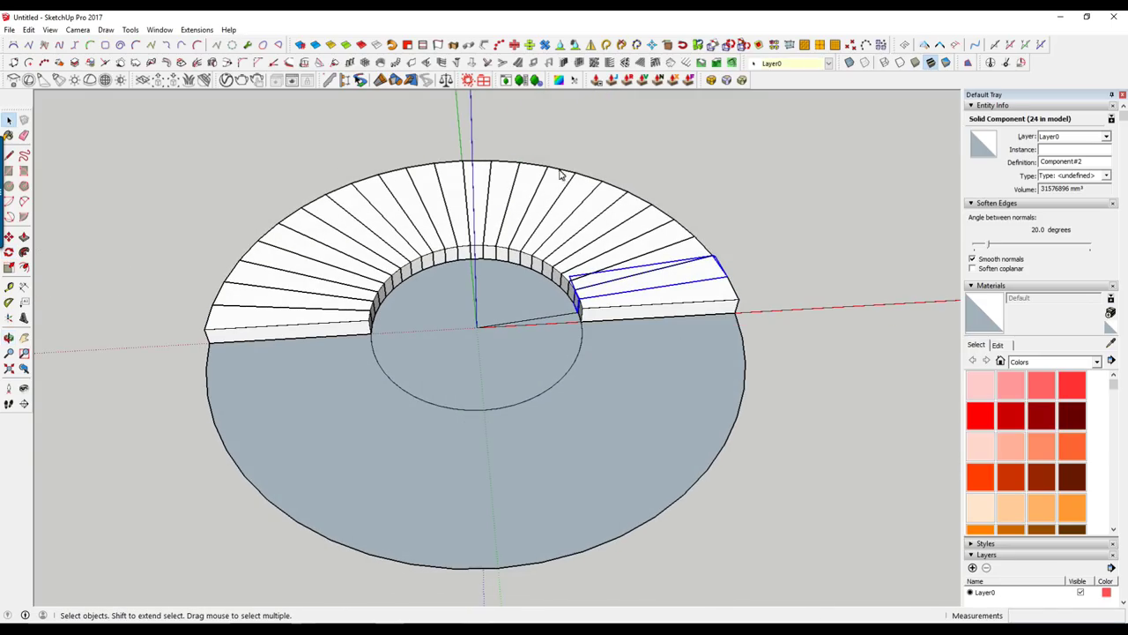
Delete the base ring face and its edges.
middle_click_drag(620, 383, 466, 329)
double_click(463, 328)
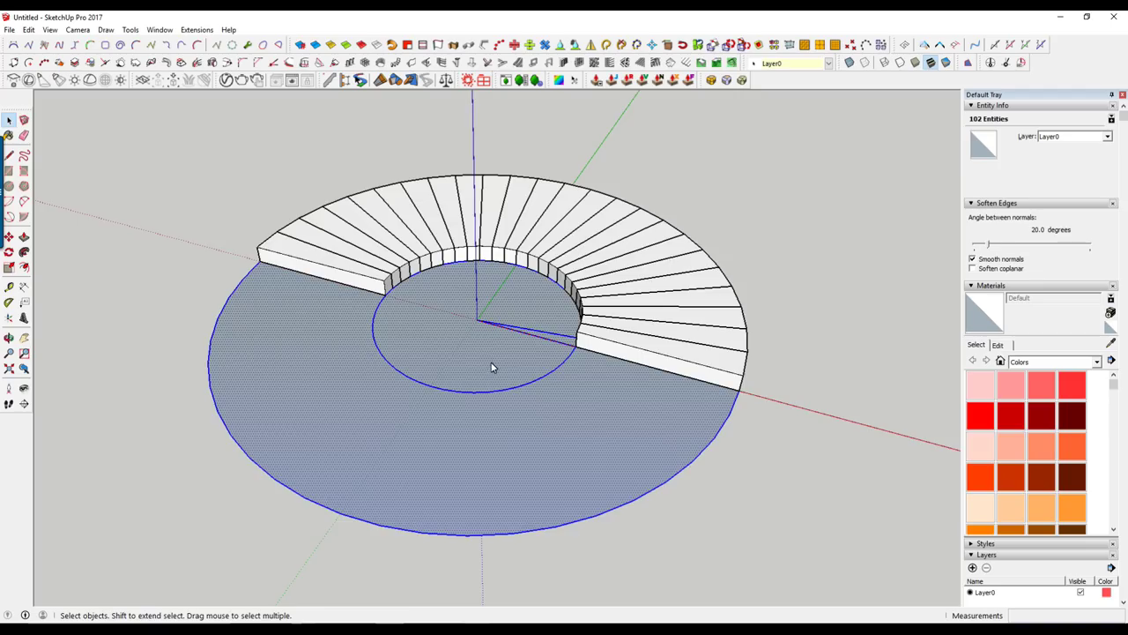
key("Delete")
Select all 24 steps and copy them up one step height, repeated 23 times.
middle_click_drag(584, 393, 473, 247)
mouse_move(301, 236)
left_mouse_down()
mouse_move(734, 476)
mouse_move(657, 403)
left_mouse_up()
middle_click_drag(658, 402, 622, 394)
scroll(622, 394, "up", 3)
key("m")
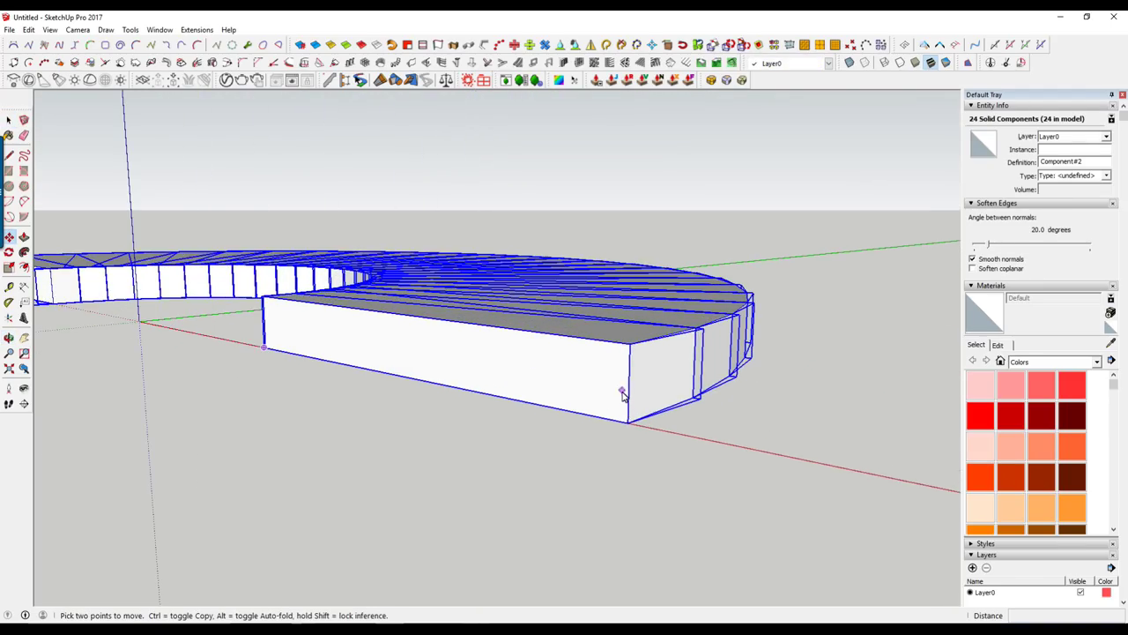
left_click(629, 425)
key("ctrl")
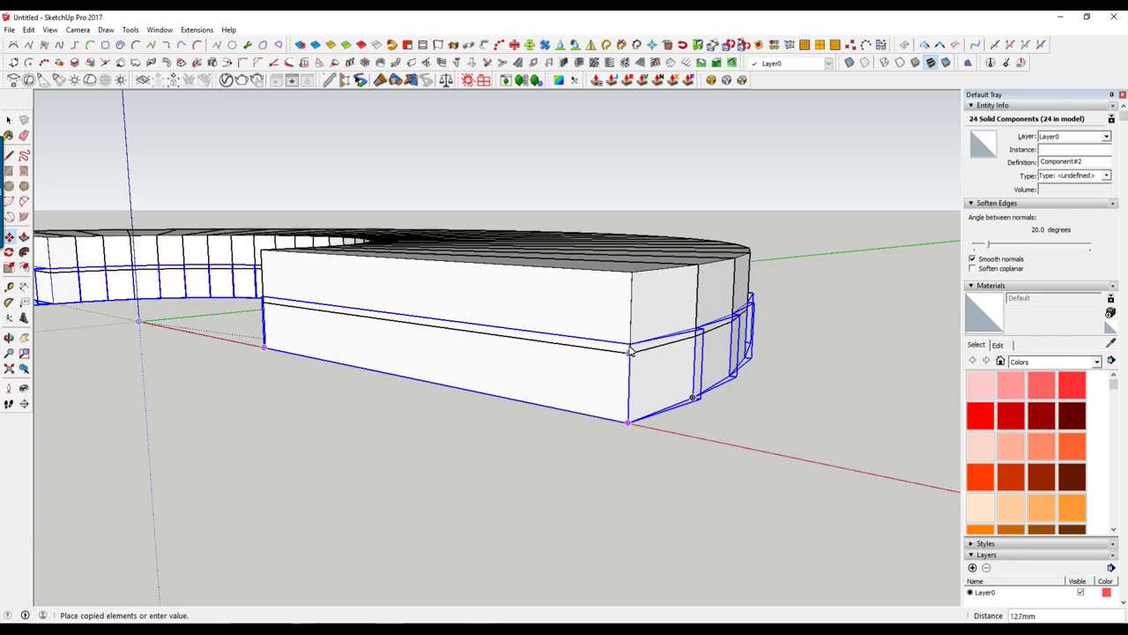
left_click(629, 348)
scroll(630, 346, "down", 3)
scroll(629, 345, "down", 3)
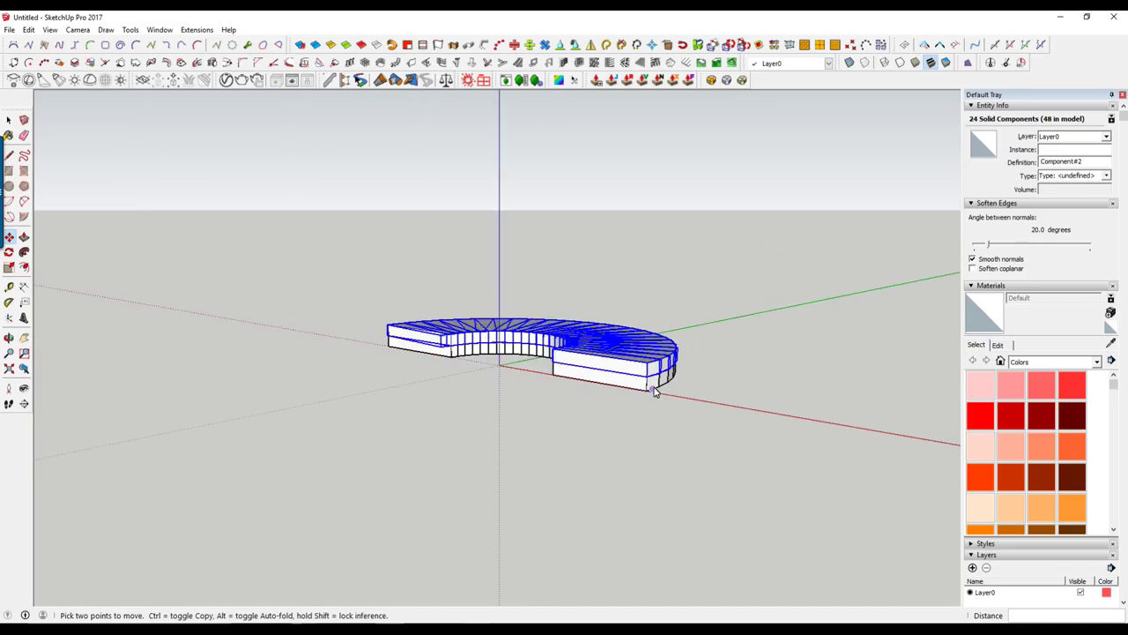
type("23x")
key("Return")
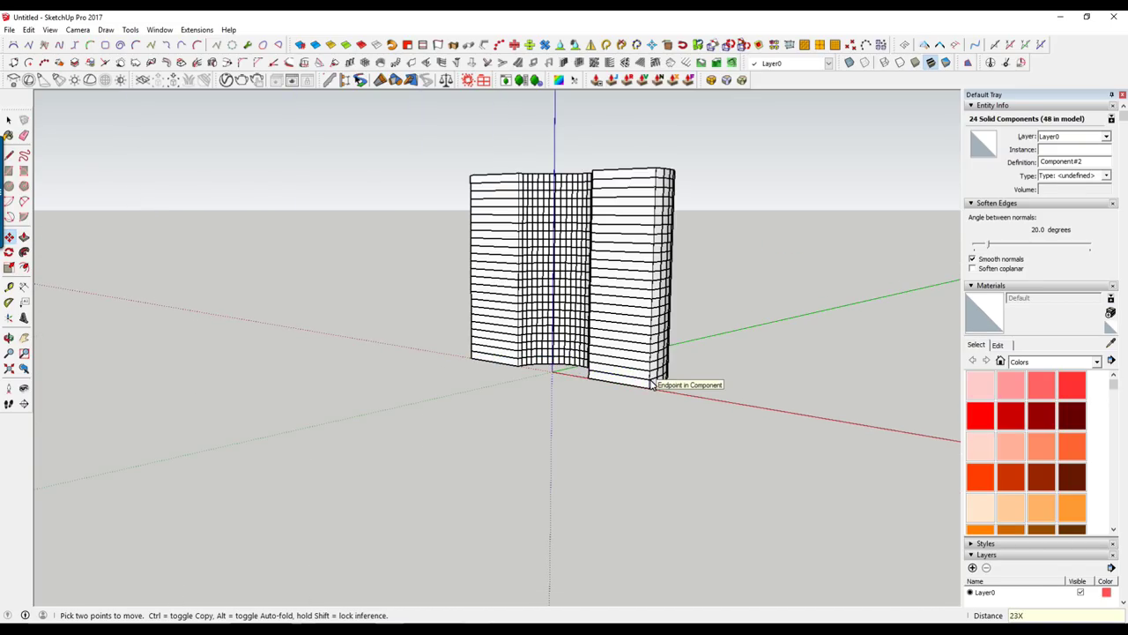
key("space")
Orbit to view the stacked curved wall straight on.
middle_click_drag(652, 386, 608, 335)
scroll(605, 294, "up", 3)
mouse_move(604, 293)
middle_mouse_down()
mouse_move(657, 269)
mouse_move(491, 314)
mouse_move(440, 397)
mouse_move(479, 503)
middle_mouse_up()
scroll(478, 503, "up", 2)
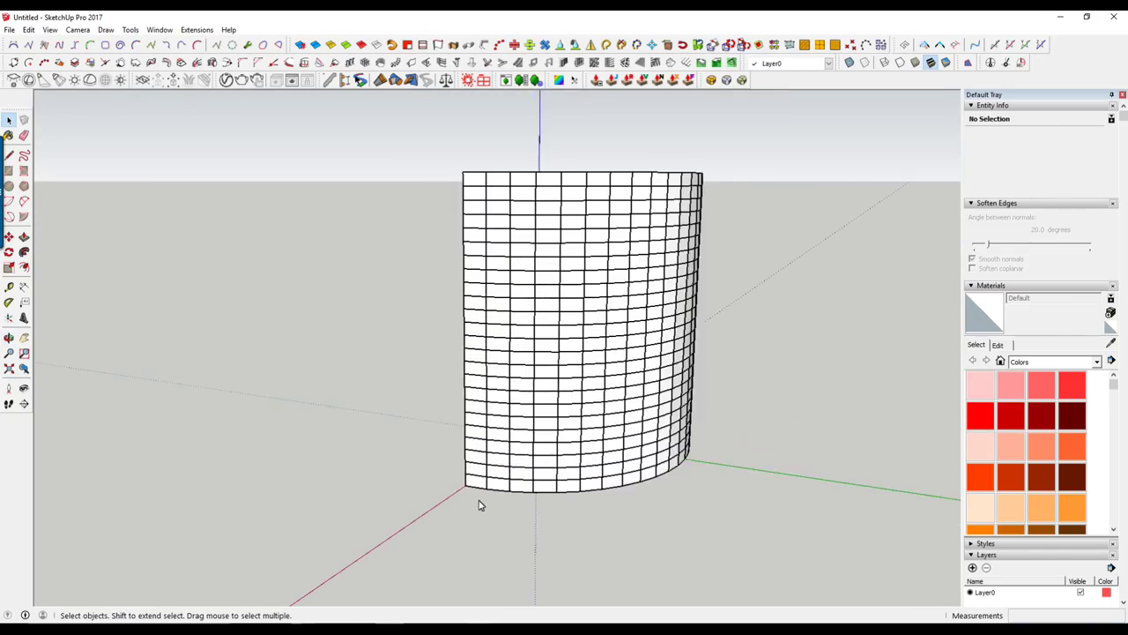
scroll(532, 461, "up", 2)
middle_click_drag(531, 461, 517, 499)
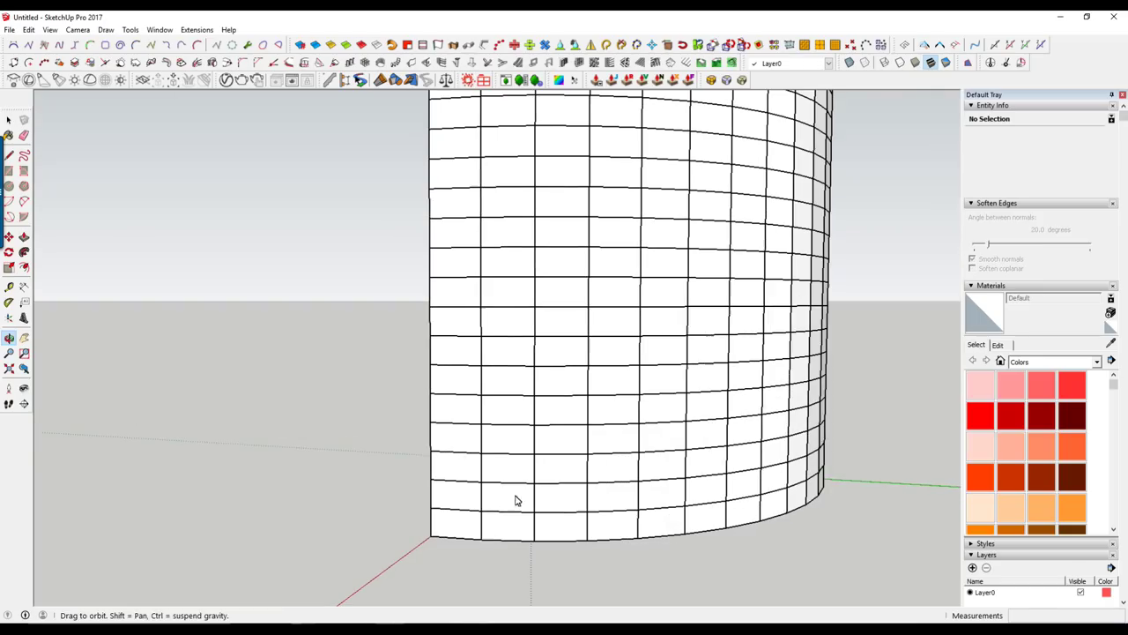
Ctrl-select one wall block per layer, climbing diagonally up the lower part of the curved wall.
left_click(449, 528)
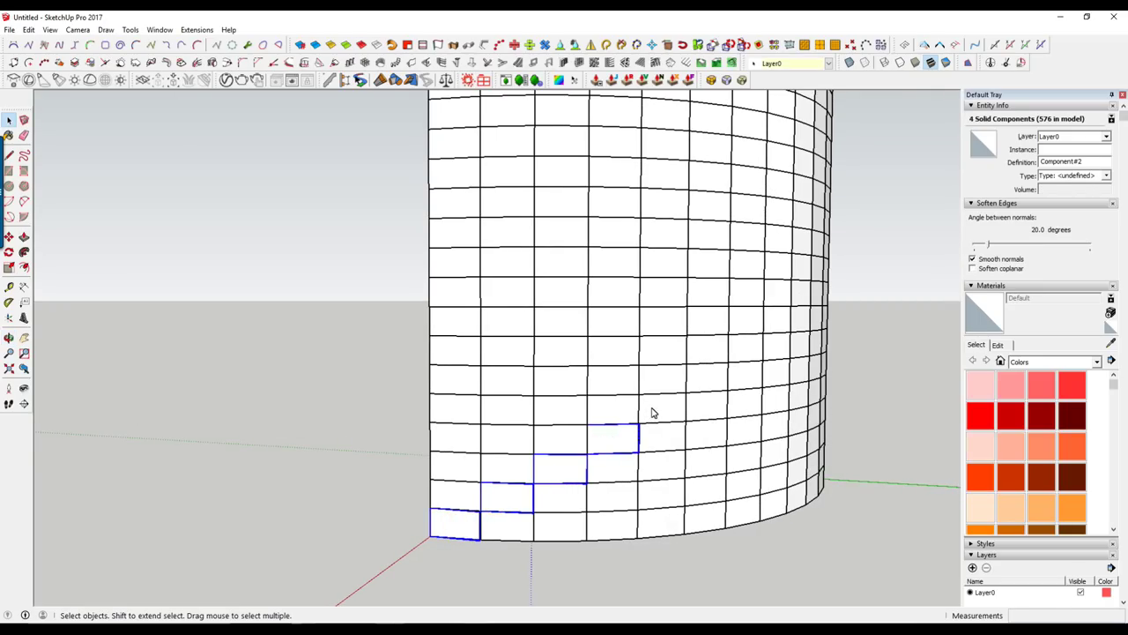
left_click(779, 329, "ctrl")
scroll(793, 352, "down", 2)
mouse_move(819, 379)
middle_mouse_down()
mouse_move(692, 429)
mouse_move(726, 373)
mouse_move(705, 388)
middle_mouse_up()
left_click(705, 382, "ctrl")
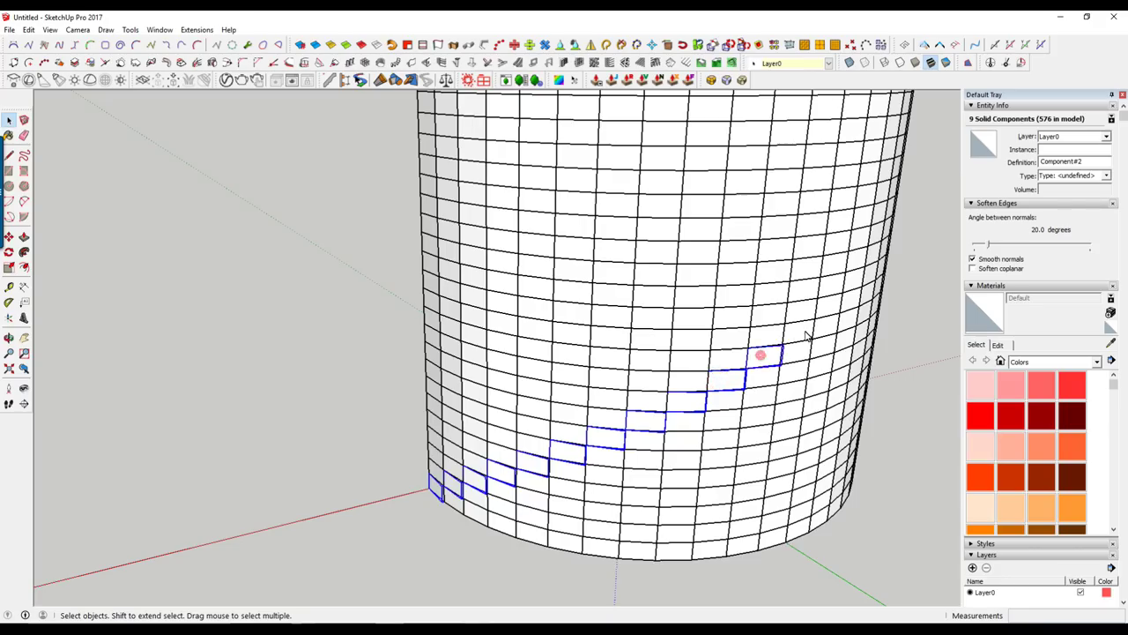
left_click(804, 338, "ctrl")
scroll(804, 338, "down", 2)
middle_click_drag(804, 338, 561, 438)
scroll(560, 438, "up", 2)
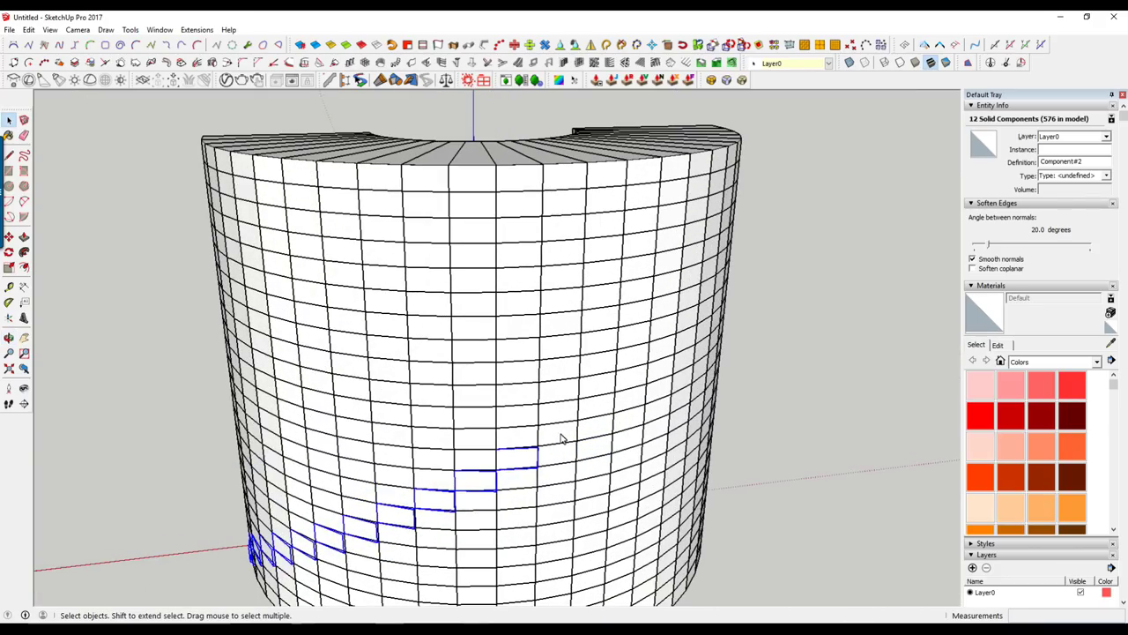
left_click(648, 401, "ctrl")
mouse_move(648, 401)
middle_mouse_down()
mouse_move(587, 403)
mouse_move(587, 390)
middle_mouse_up()
left_click(641, 368, "ctrl")
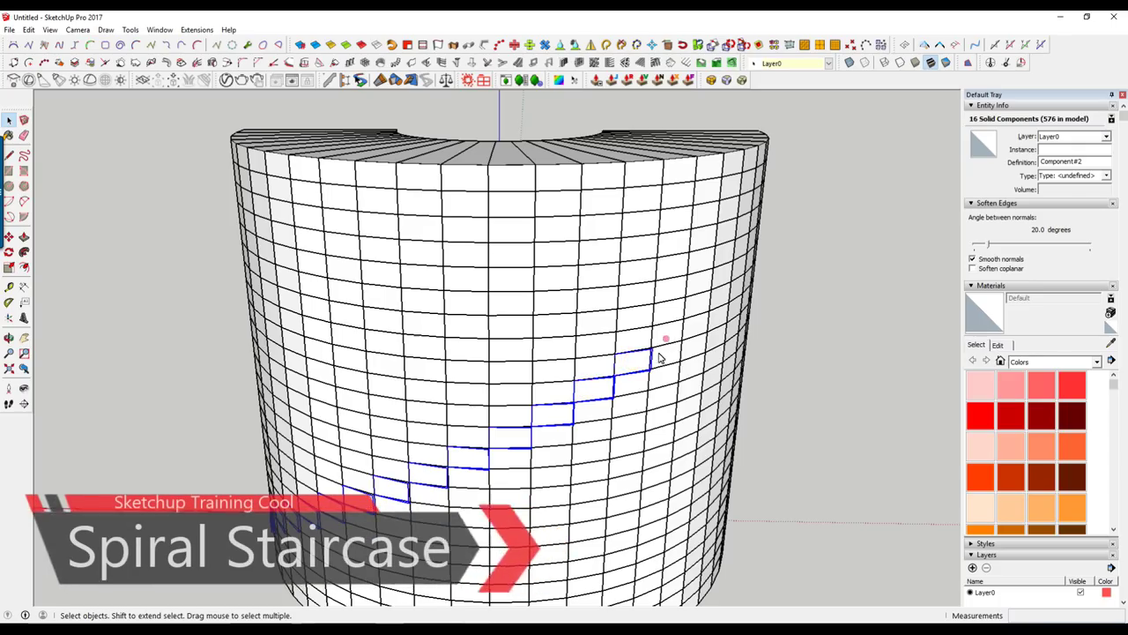
mouse_move(642, 369)
middle_mouse_down()
mouse_move(610, 315)
mouse_move(667, 323)
middle_mouse_up()
Continue the diagonal run to the top block, then Ctrl+Shift window-select to select the other 552 blocks.
left_click(667, 320, "ctrl")
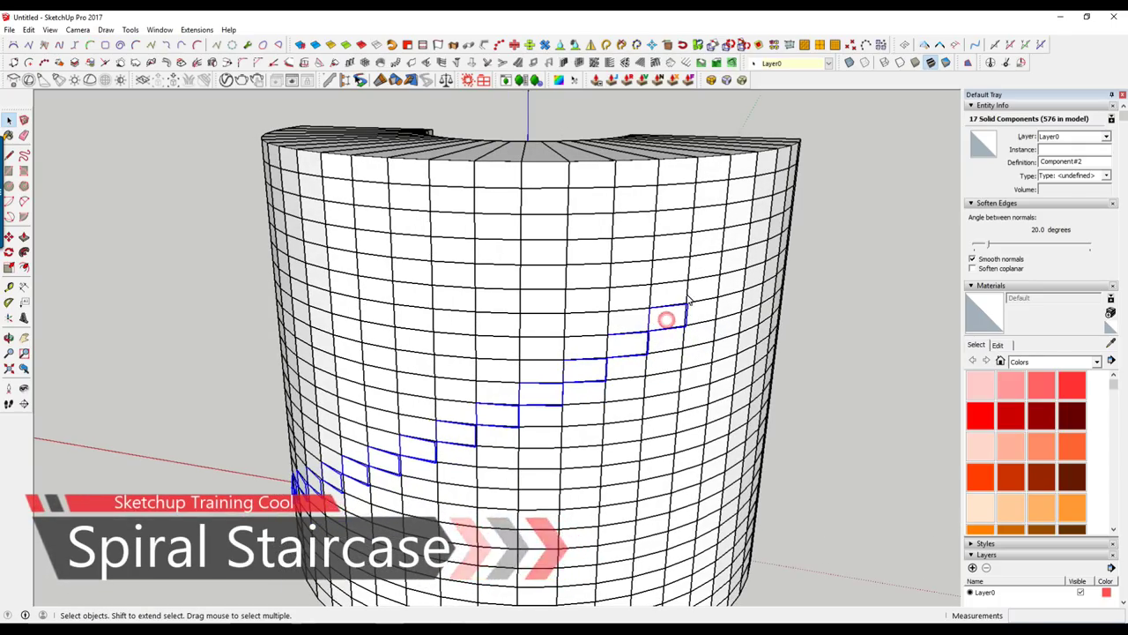
left_click(708, 285, "ctrl")
left_click(741, 267, "ctrl")
left_click(739, 253, "ctrl")
mouse_move(739, 254)
middle_mouse_down()
mouse_move(607, 285)
mouse_move(752, 258)
middle_mouse_up()
left_click(750, 244, "ctrl")
left_click(766, 227, "ctrl")
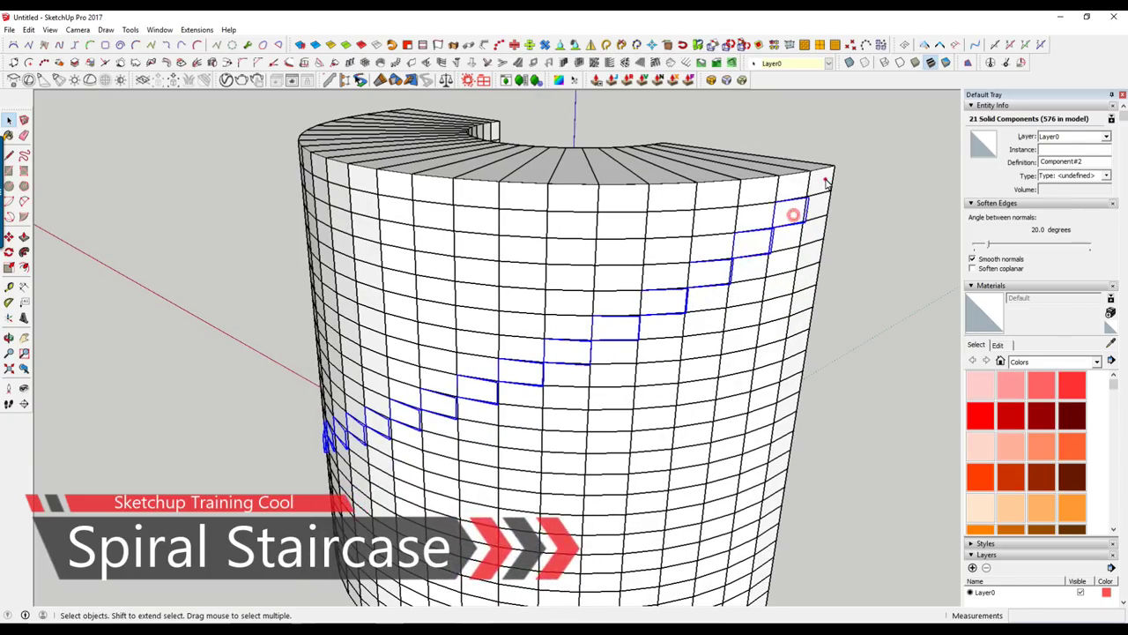
left_click(791, 211, "ctrl")
scroll(820, 180, "down", 4)
scroll(765, 313, "down", 3)
left_click_drag(579, 224, 800, 479)
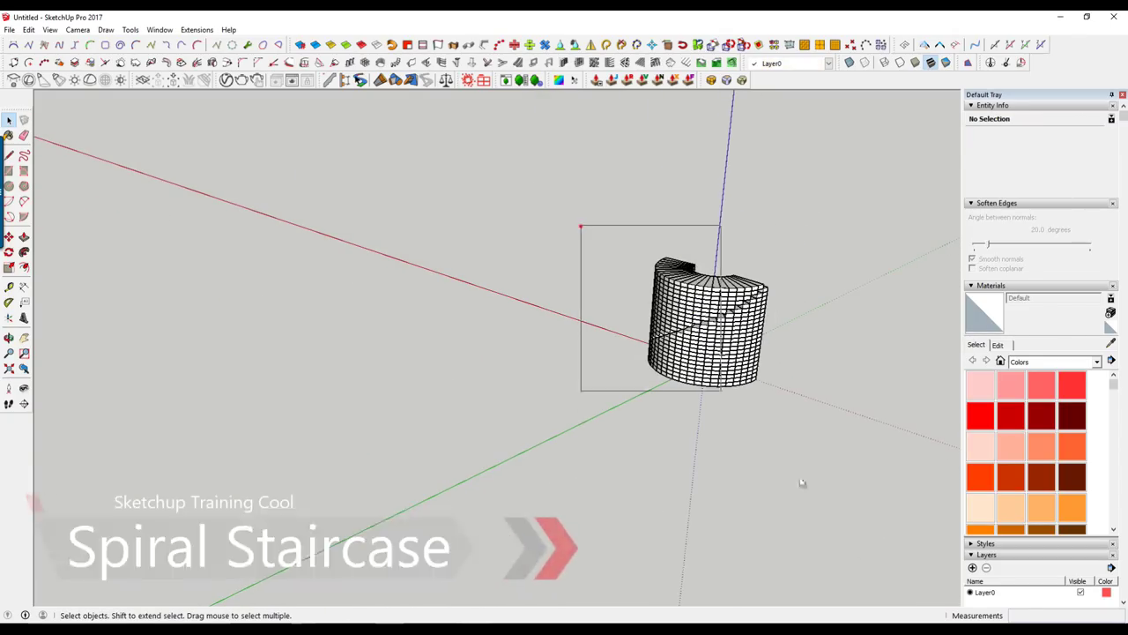
Delete the leftover wall blocks and window-select the remaining 24-step spiral run.
key("Delete")
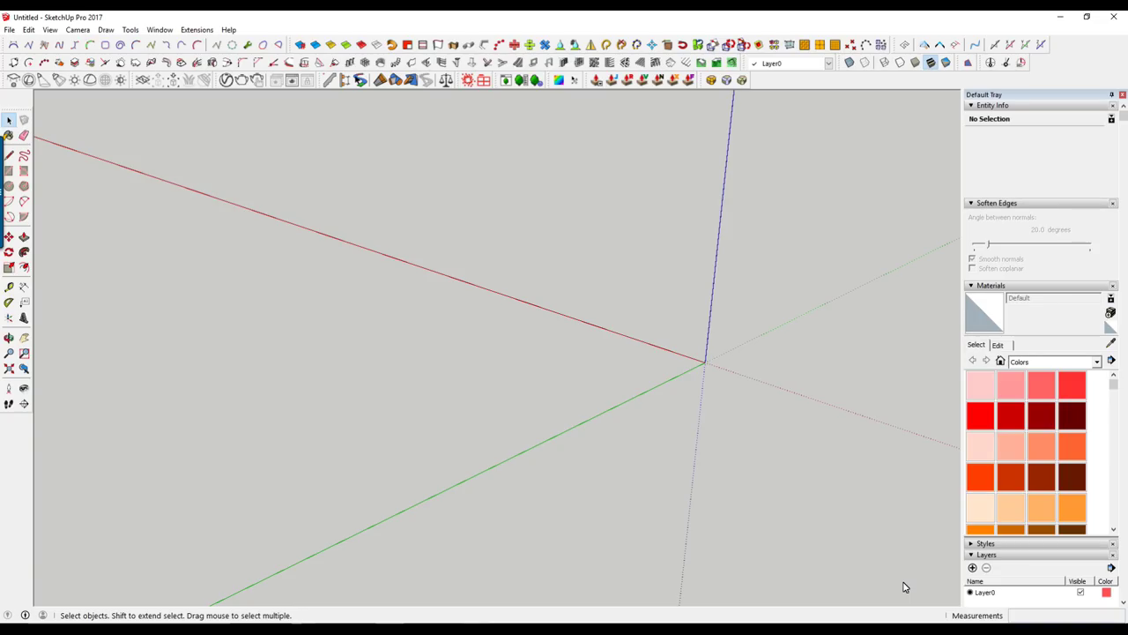
mouse_move(742, 386)
middle_mouse_down()
mouse_move(655, 433)
mouse_move(647, 496)
mouse_move(629, 397)
mouse_move(599, 519)
mouse_move(678, 491)
mouse_move(385, 188)
middle_mouse_up()
left_click_drag(429, 203, 782, 530)
mouse_move(782, 531)
middle_mouse_down()
mouse_move(920, 559)
mouse_move(527, 365)
mouse_move(690, 423)
mouse_move(581, 489)
mouse_move(570, 435)
mouse_move(599, 418)
middle_mouse_up()
Rotate a copy of the staircase about the origin.
key("q")
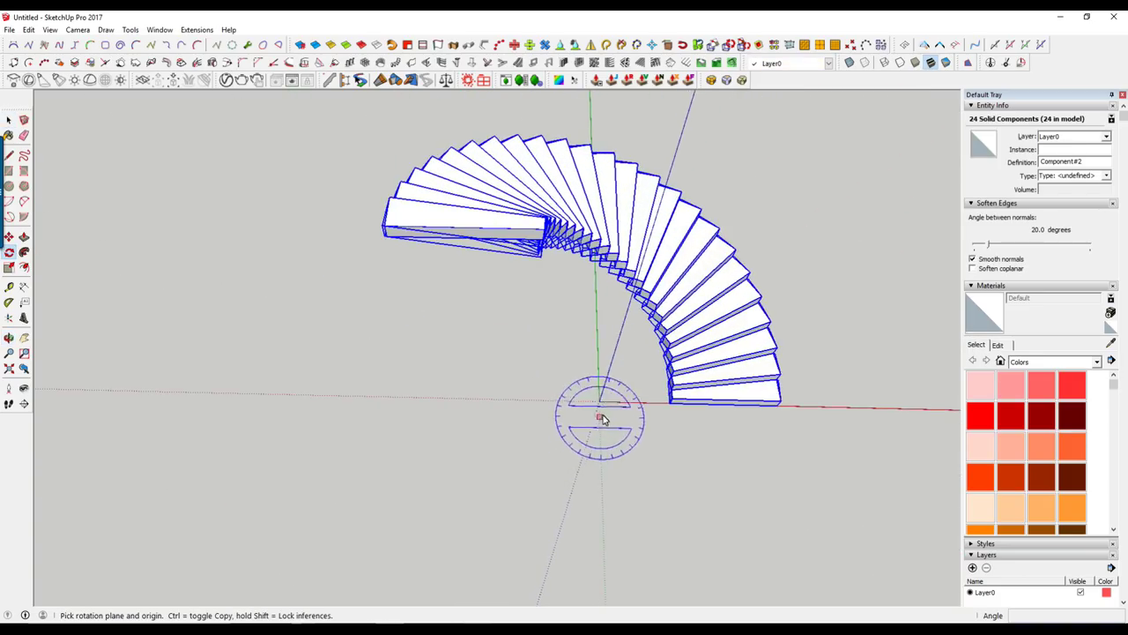
left_click(624, 404)
key("ctrl")
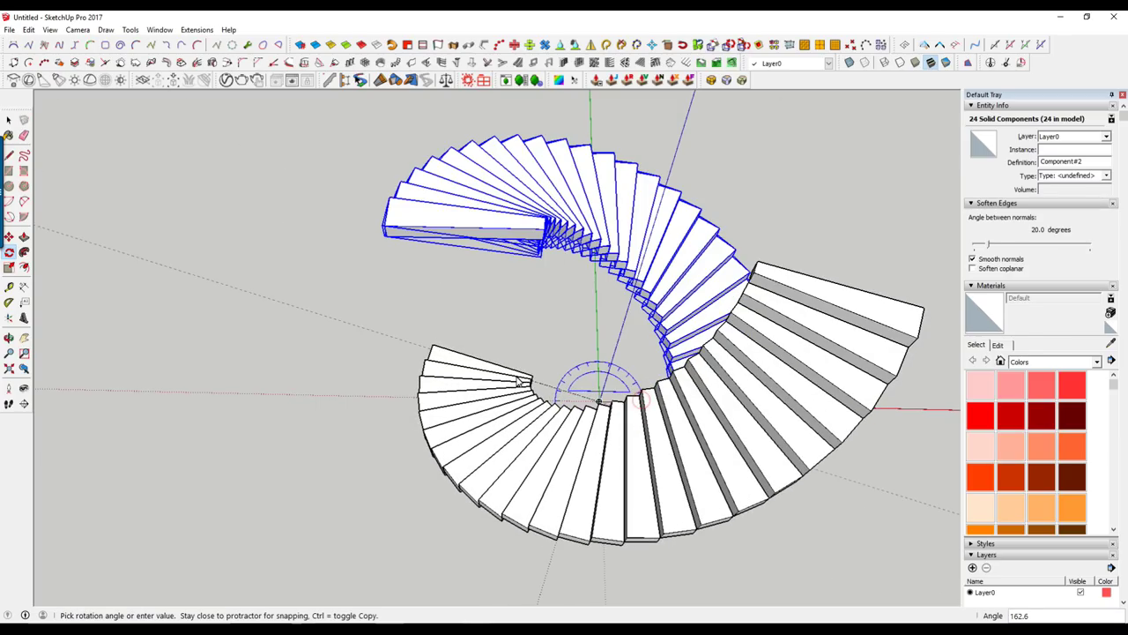
left_click(519, 381)
key("space")
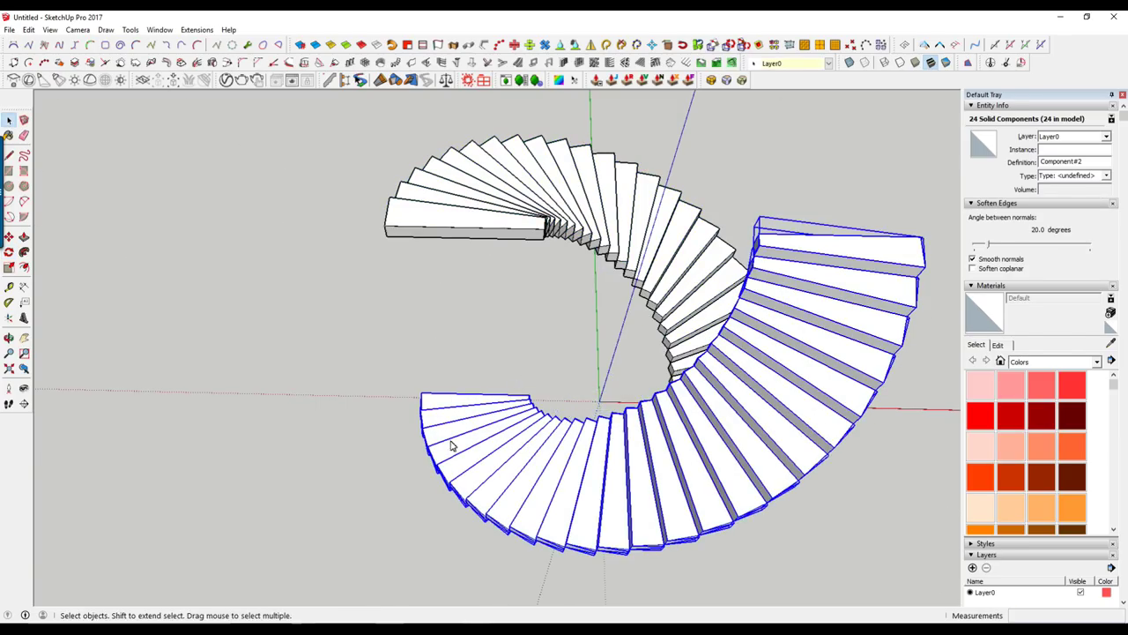
Move the copied flight upward from its bottom corner toward the top step.
middle_click_drag(456, 449, 863, 337)
key("m")
middle_click_drag(440, 503, 516, 516)
scroll(516, 516, "up", 2)
scroll(505, 529, "up", 2)
left_click(501, 533)
scroll(478, 352, "down", 3)
middle_click_drag(479, 307, 471, 225)
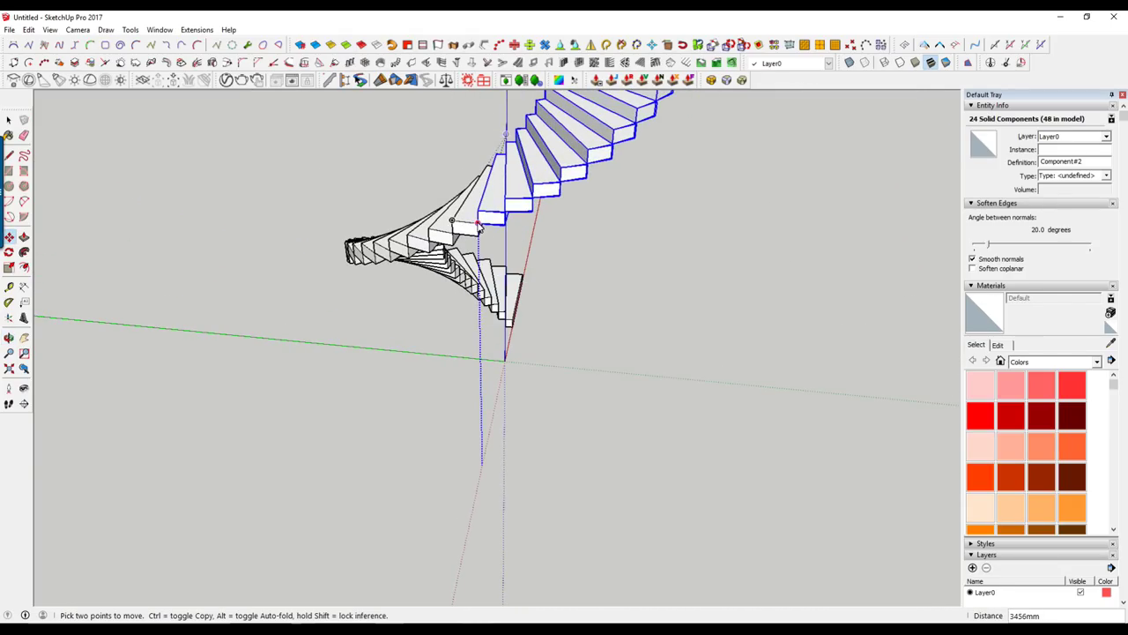
Set the copied flight on top of the first, forming a 48-step spiral, and orbit around it.
left_click(478, 225)
key("space")
mouse_move(483, 265)
middle_mouse_down()
mouse_move(661, 362)
mouse_move(876, 311)
mouse_move(411, 352)
middle_mouse_up()
middle_click_drag(498, 358, 431, 388)
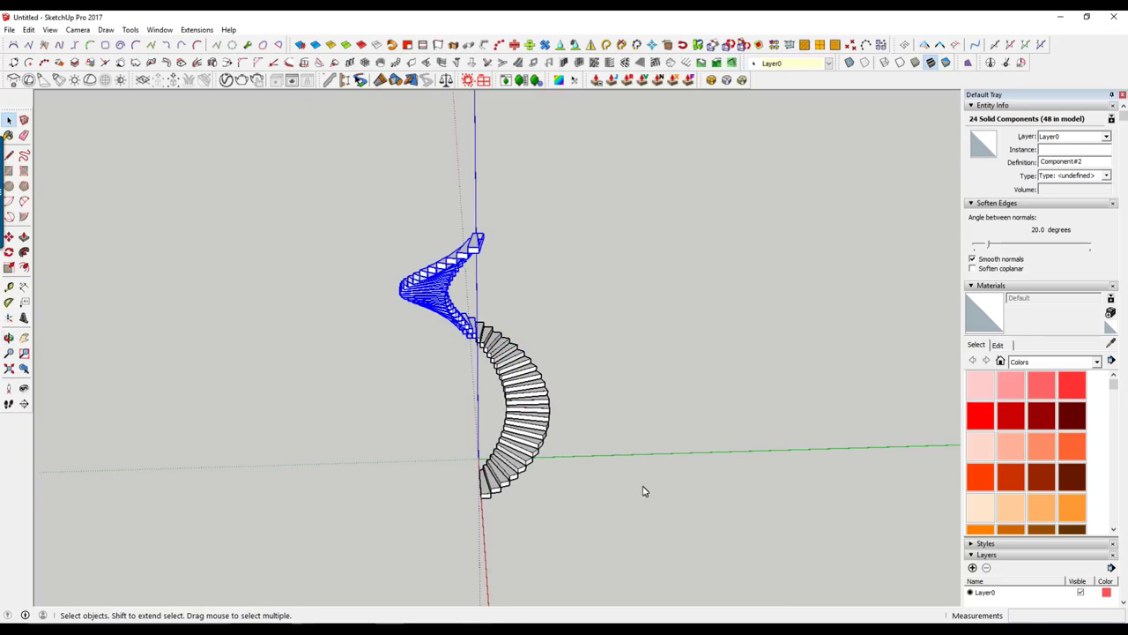
middle_click_drag(519, 451, 520, 310)
scroll(507, 375, "up", 3)
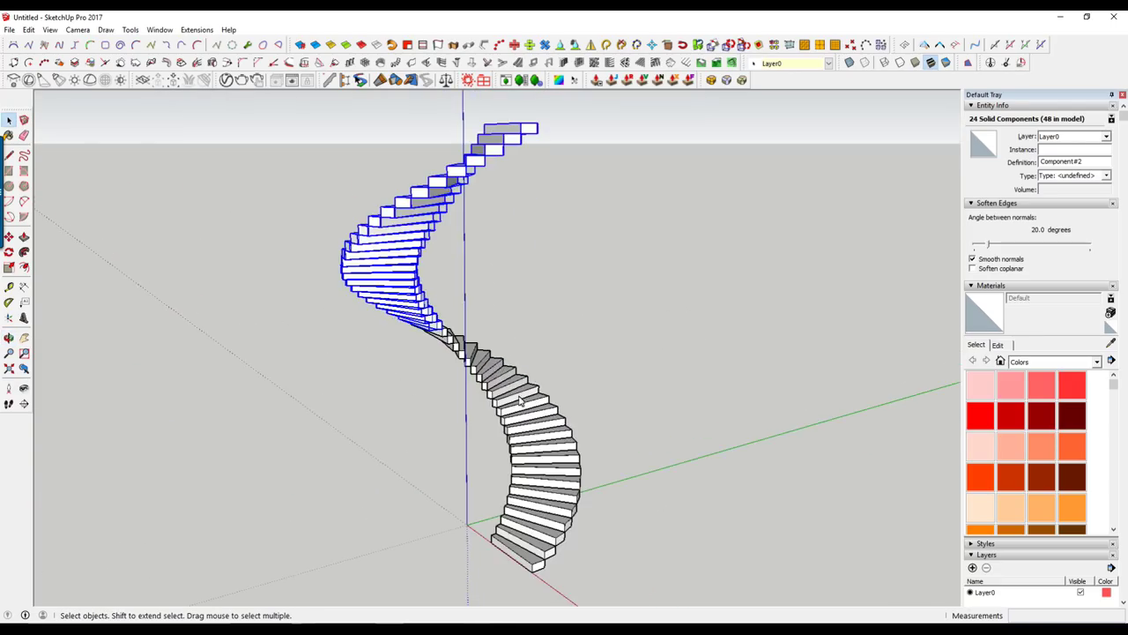
mouse_move(433, 276)
middle_mouse_down()
mouse_move(433, 360)
mouse_move(431, 128)
middle_mouse_up()
mouse_move(392, 269)
middle_mouse_down()
mouse_move(577, 262)
mouse_move(579, 229)
middle_mouse_up()
scroll(459, 328, "down", 2)
mouse_move(458, 327)
middle_mouse_down()
mouse_move(655, 323)
mouse_move(620, 387)
mouse_move(400, 397)
mouse_move(814, 490)
mouse_move(484, 447)
mouse_move(480, 493)
mouse_move(435, 361)
mouse_move(520, 418)
mouse_move(534, 340)
middle_mouse_up()
Clear the selection and select one step of the staircase.
left_click(621, 387)
scroll(493, 432, "up", 3)
scroll(476, 515, "up", 3)
scroll(511, 412, "up", 3)
left_click(516, 398)
scroll(478, 378, "up", 2)
scroll(447, 280, "up", 2)
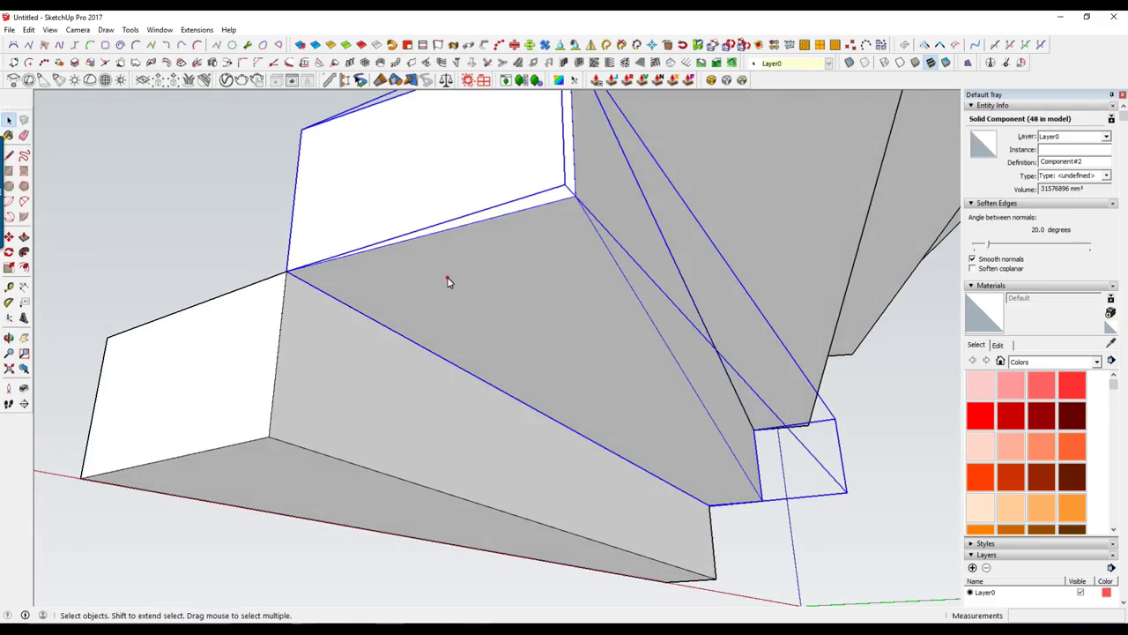
Inside the step component, move an edge endpoint down onto the lower corner.
double_click(447, 280)
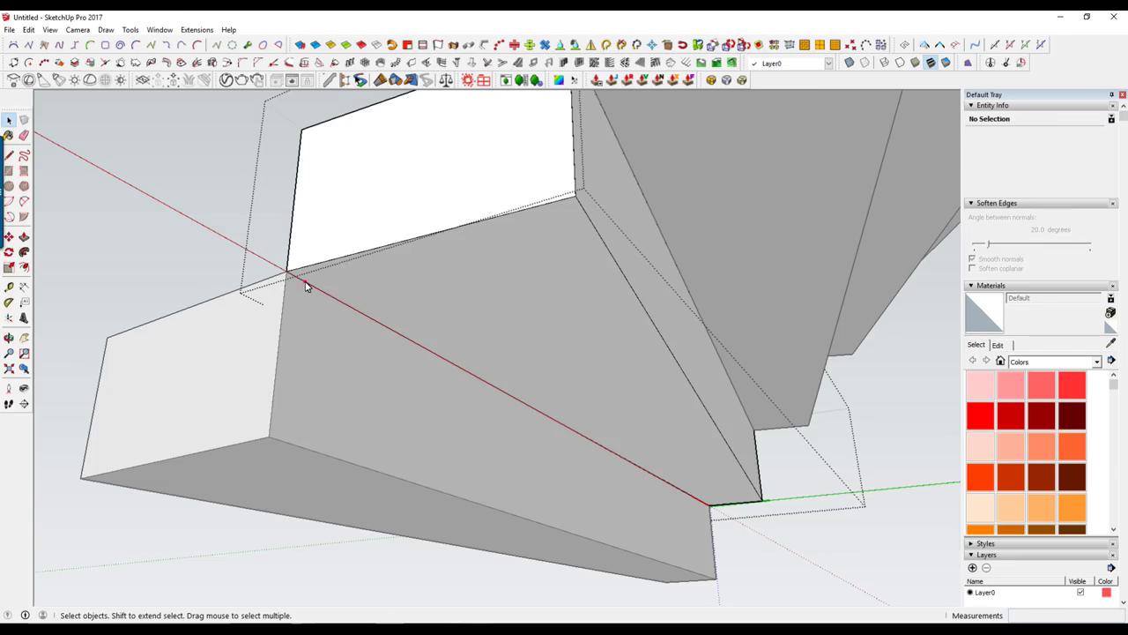
left_click(304, 284)
key("m")
left_click(287, 272)
left_click(276, 373)
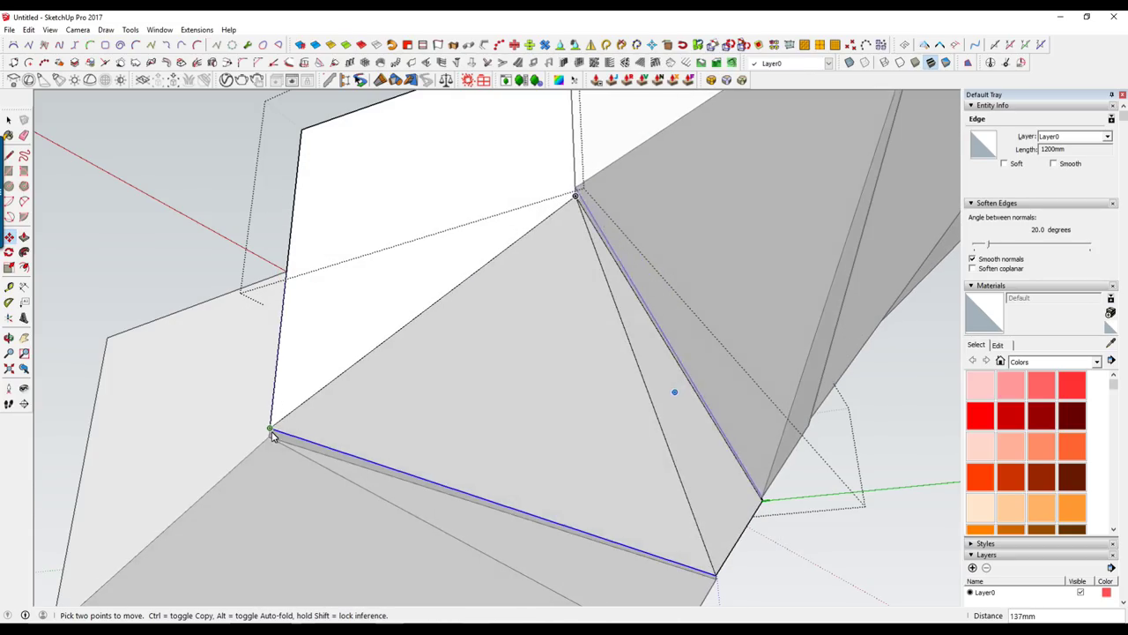
left_click(269, 437)
key("space")
mouse_move(421, 385)
middle_mouse_down()
mouse_move(554, 320)
mouse_move(453, 338)
mouse_move(634, 297)
mouse_move(557, 236)
middle_mouse_up()
scroll(444, 356, "up", 2)
scroll(444, 356, "down", 2)
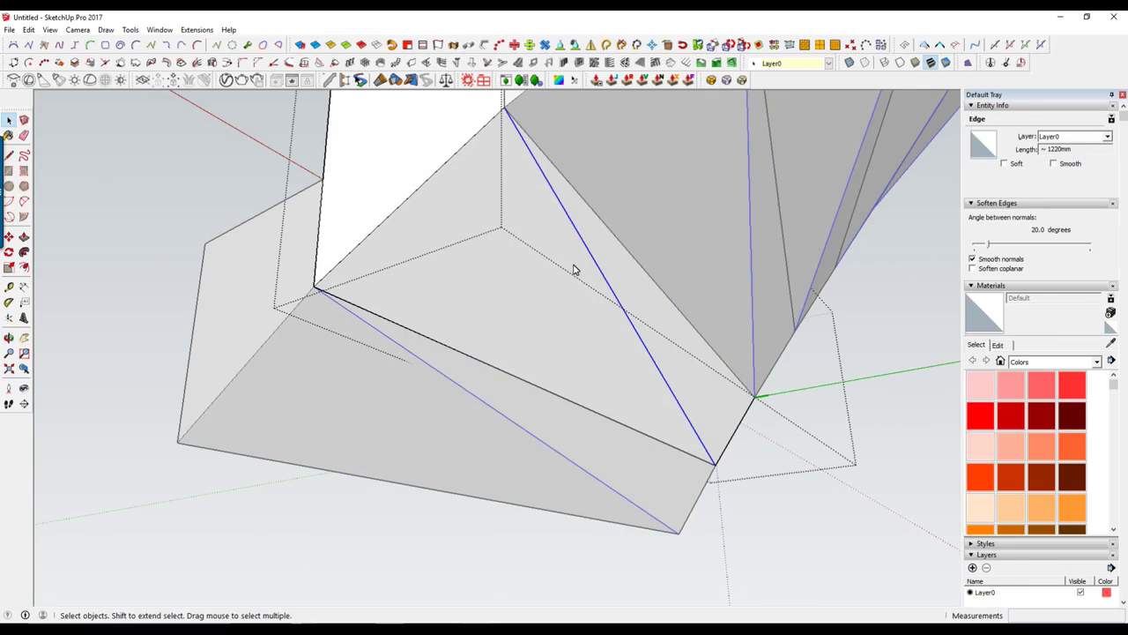
Erase the diagonal edge so the two triangular faces merge, then zoom out to the whole staircase.
right_click(480, 231)
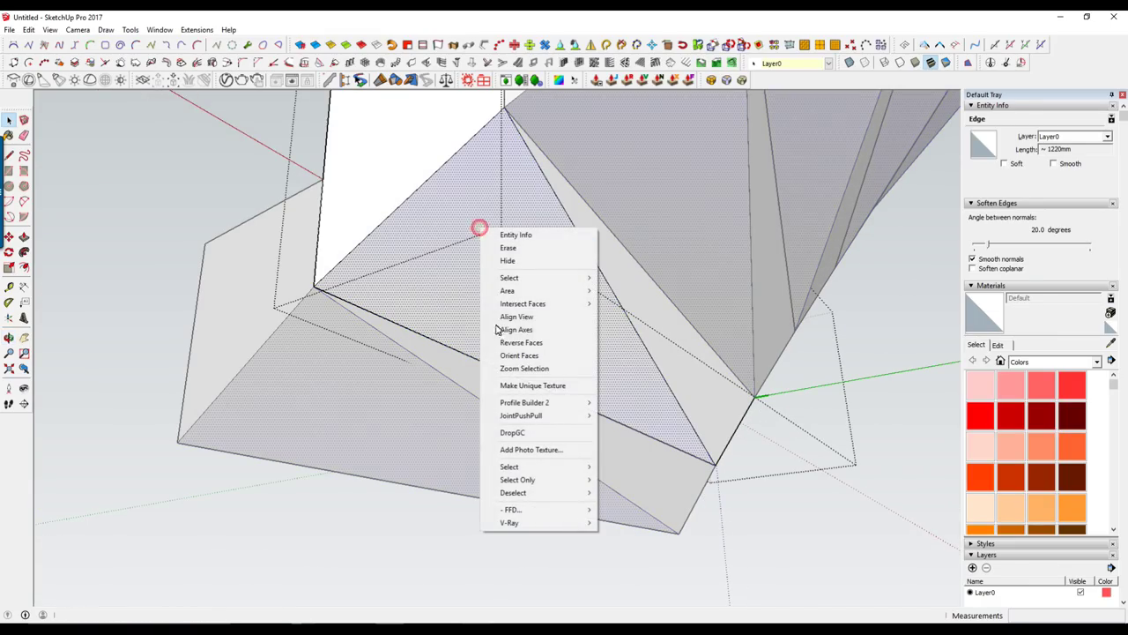
left_click(443, 310)
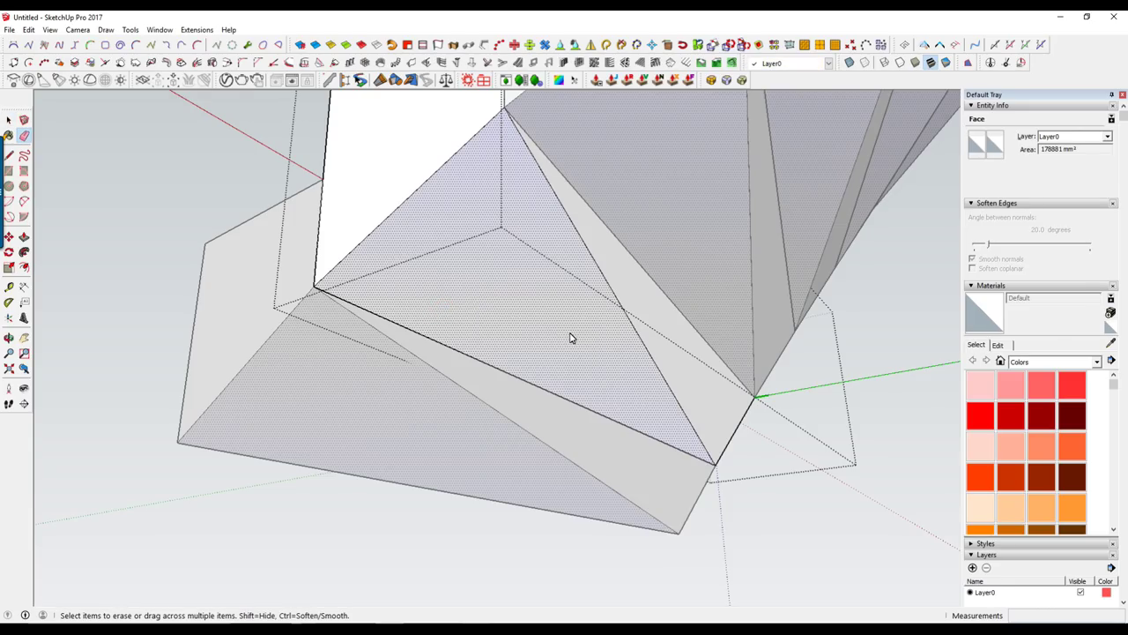
left_click(599, 261)
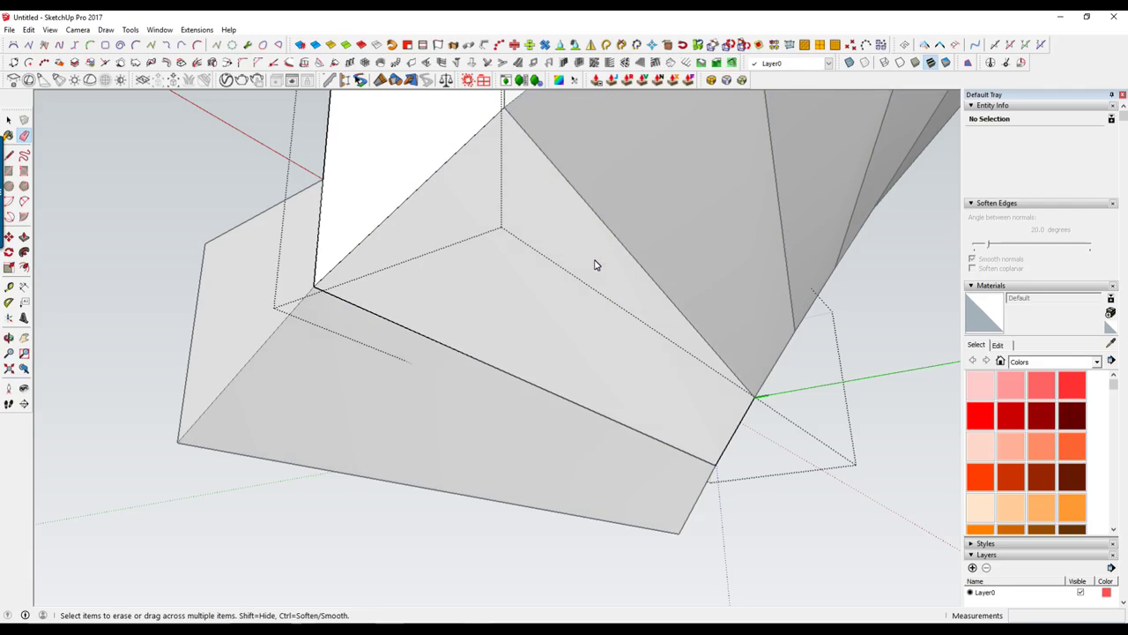
key("space")
mouse_move(594, 265)
middle_mouse_down()
mouse_move(557, 272)
mouse_move(688, 360)
mouse_move(656, 317)
mouse_move(712, 335)
mouse_move(629, 389)
mouse_move(645, 396)
middle_mouse_up()
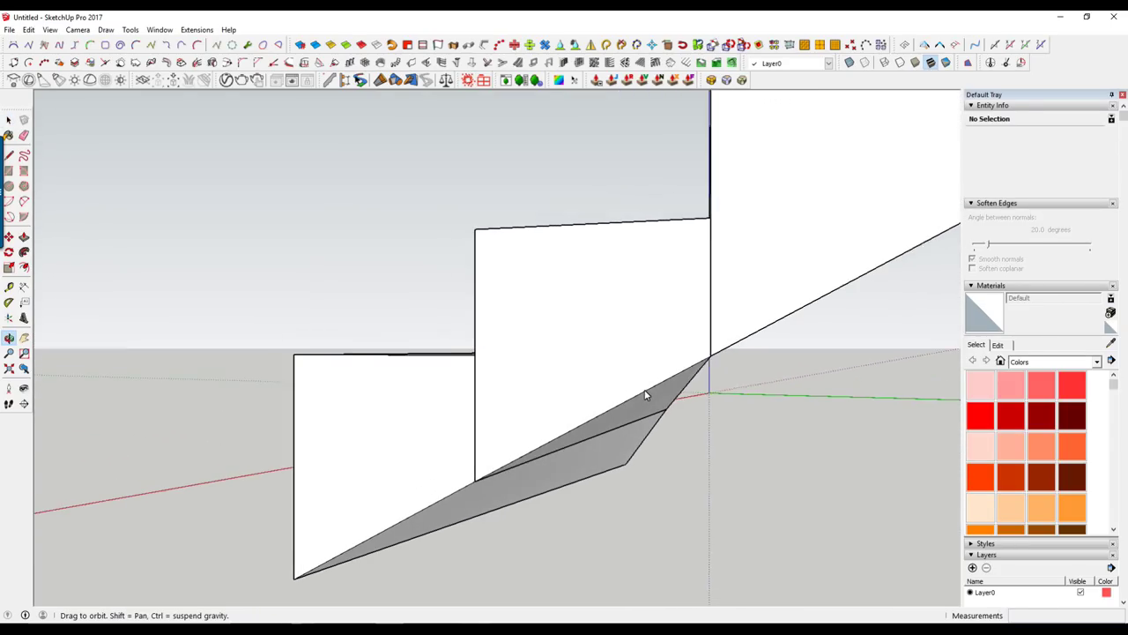
scroll(644, 396, "down", 2)
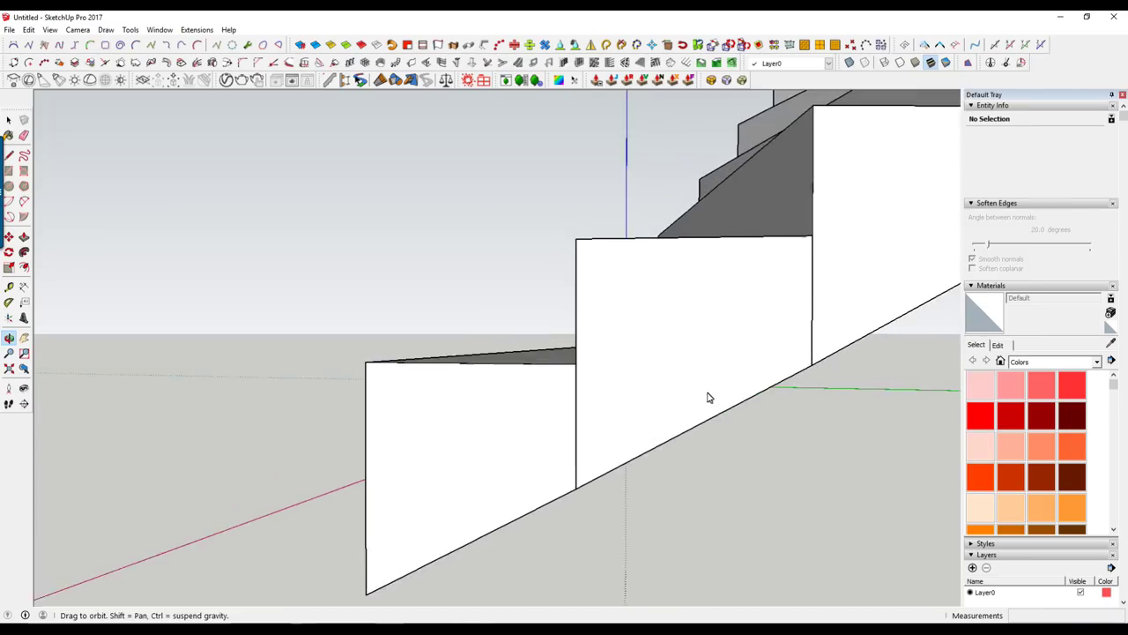
scroll(696, 361, "down", 3)
scroll(683, 357, "down", 3)
scroll(667, 357, "down", 2)
scroll(668, 357, "down", 2)
scroll(667, 352, "down", 2)
middle_click_drag(667, 352, 528, 459)
scroll(492, 474, "up", 3)
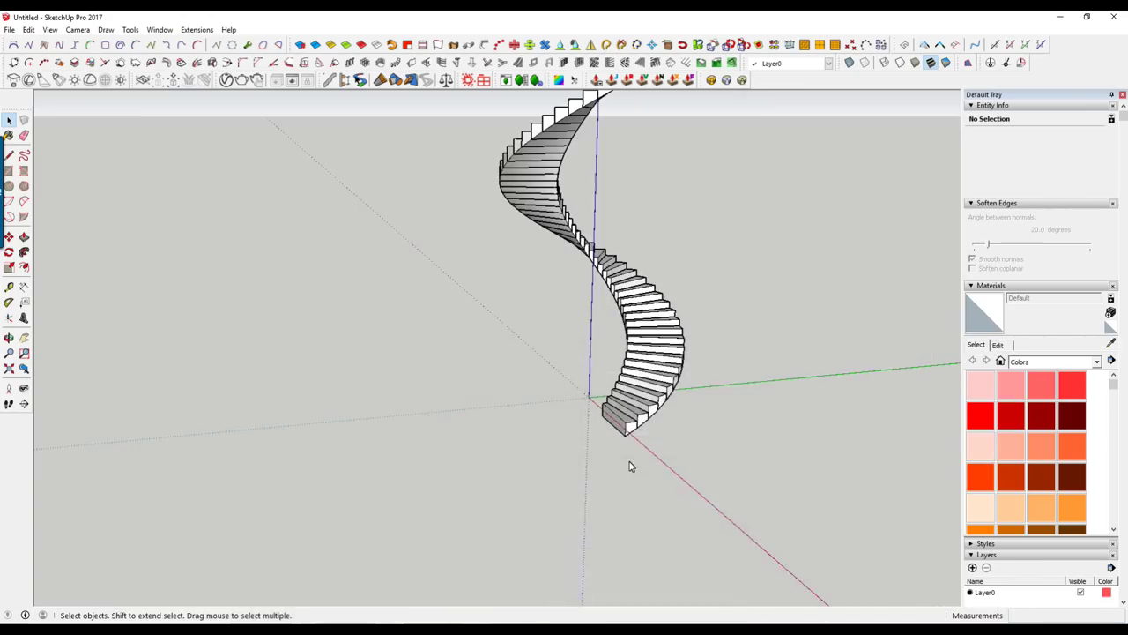
Orbit and zoom in on the bottom steps of the 48-step spiral staircase.
middle_click_drag(629, 464, 581, 386)
scroll(599, 370, "up", 3)
scroll(619, 367, "up", 3)
scroll(619, 367, "up", 2)
scroll(640, 378, "up", 2)
scroll(612, 395, "up", 1)
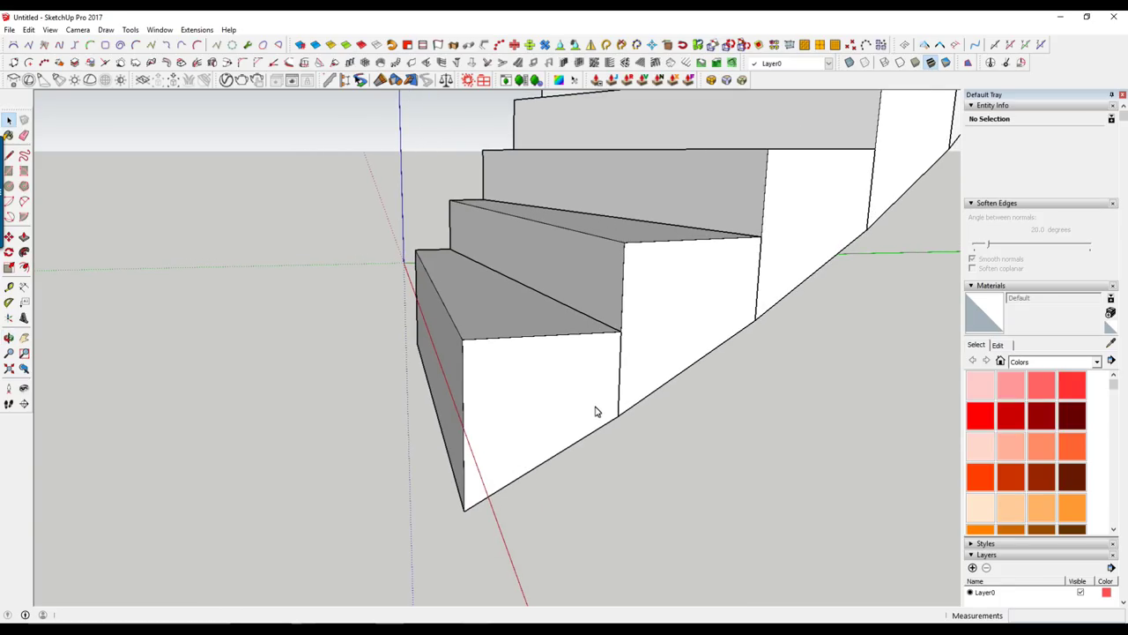
Inside the bottom step, copy its curved outer edge higher up the wall.
double_click(589, 440)
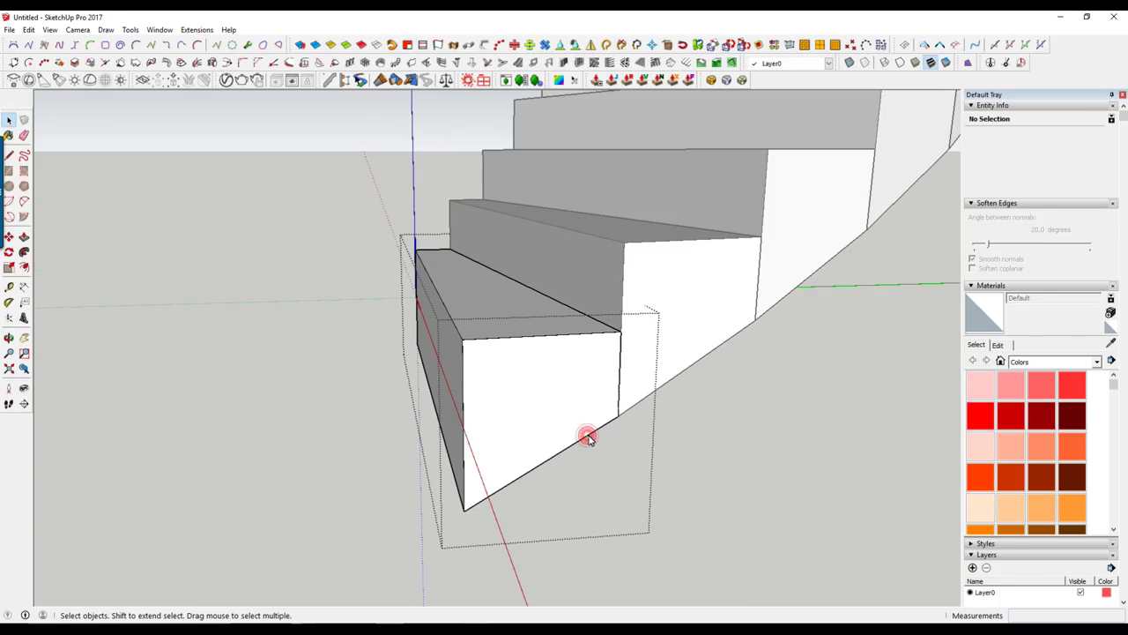
left_click(589, 438)
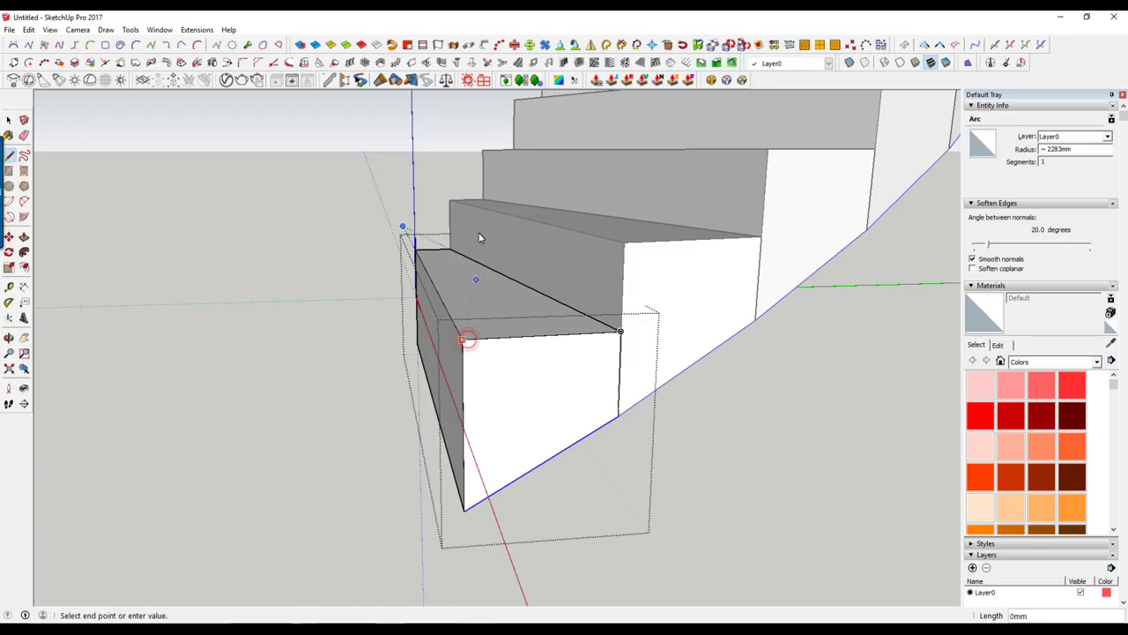
scroll(471, 190, "down", 2)
key("space")
scroll(482, 244, "down", 1)
key("m")
scroll(484, 352, "up", 1)
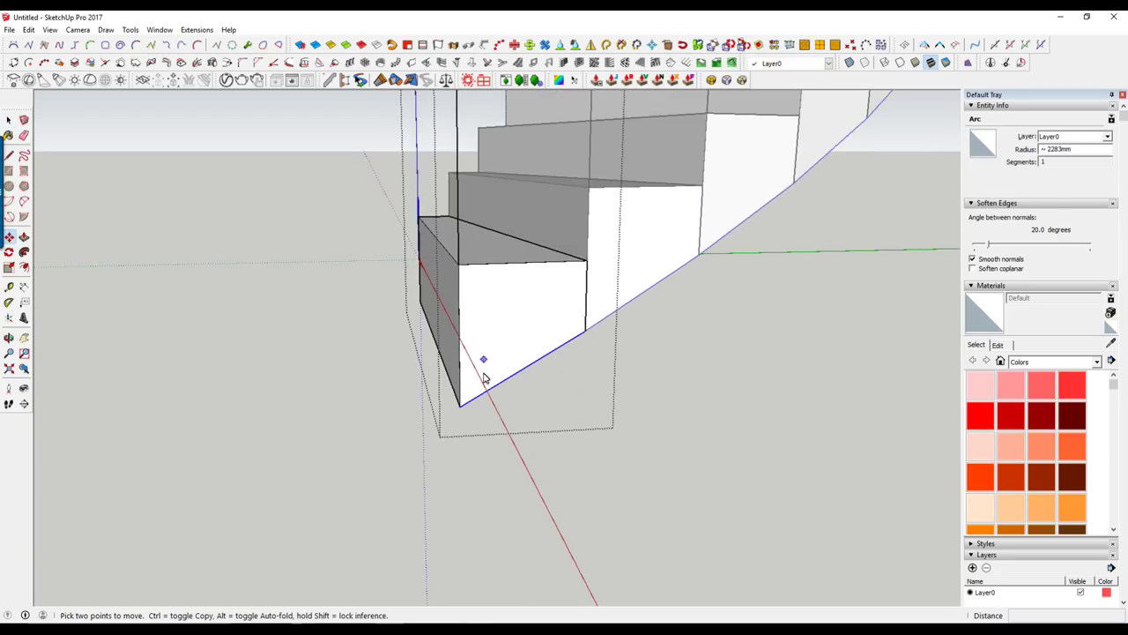
scroll(509, 361, "up", 1)
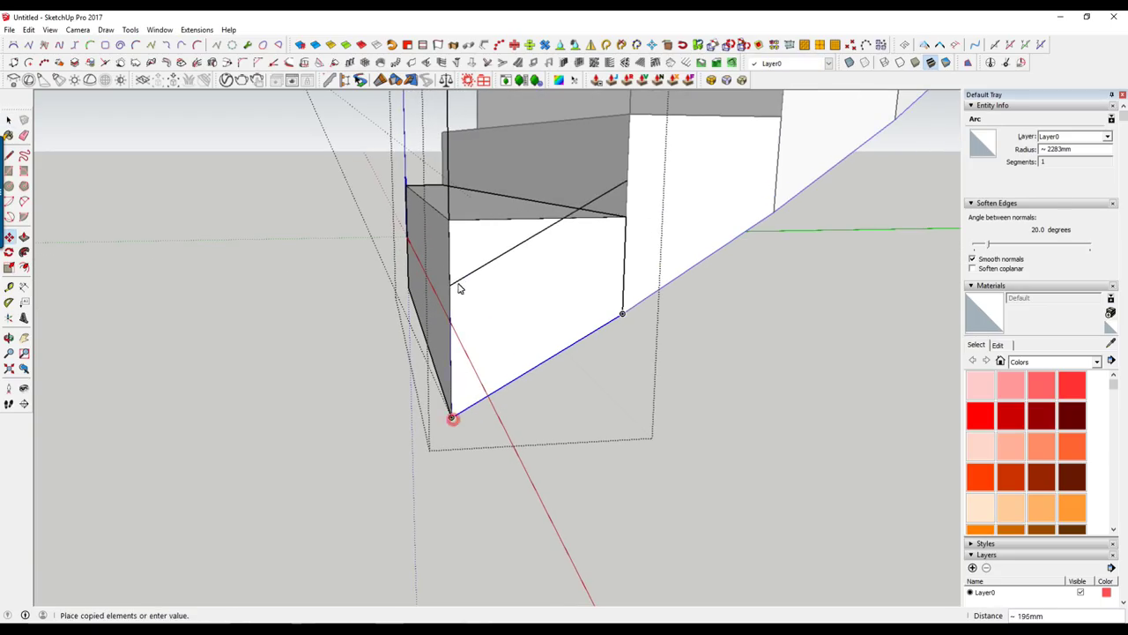
middle_click_drag(454, 424, 453, 345)
mouse_move(461, 297)
middle_mouse_down()
mouse_move(448, 443)
mouse_move(396, 350)
middle_mouse_up()
left_click(374, 351)
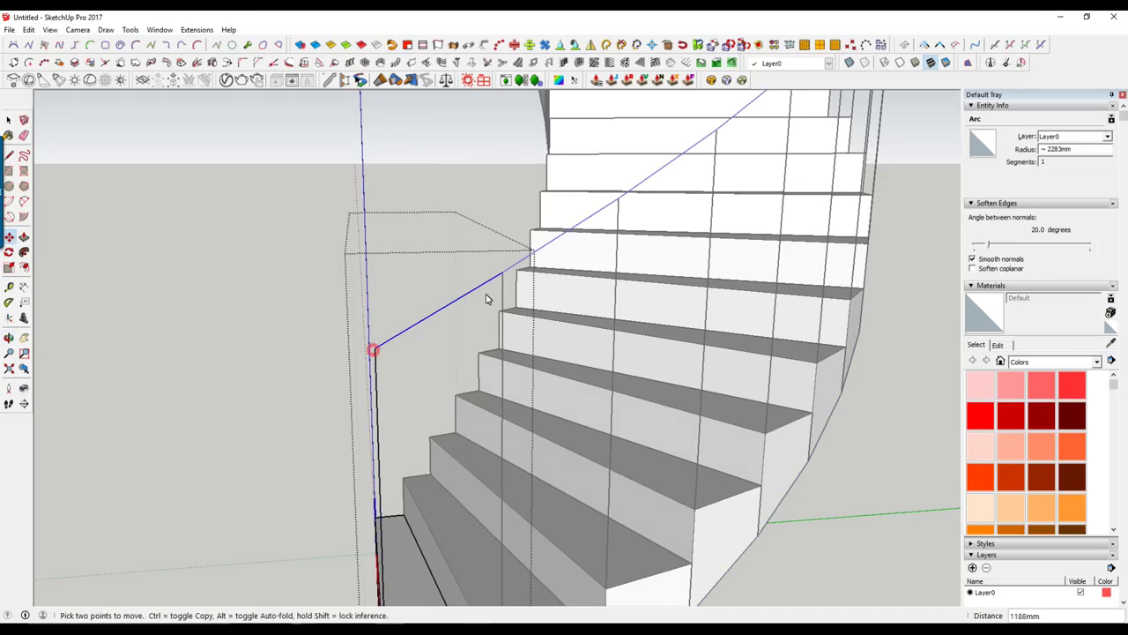
key("space")
Draw a vertical line up from the step's corner.
mouse_move(641, 218)
middle_mouse_down()
mouse_move(473, 411)
mouse_move(675, 411)
mouse_move(591, 421)
middle_mouse_up()
scroll(591, 422, "up", 2)
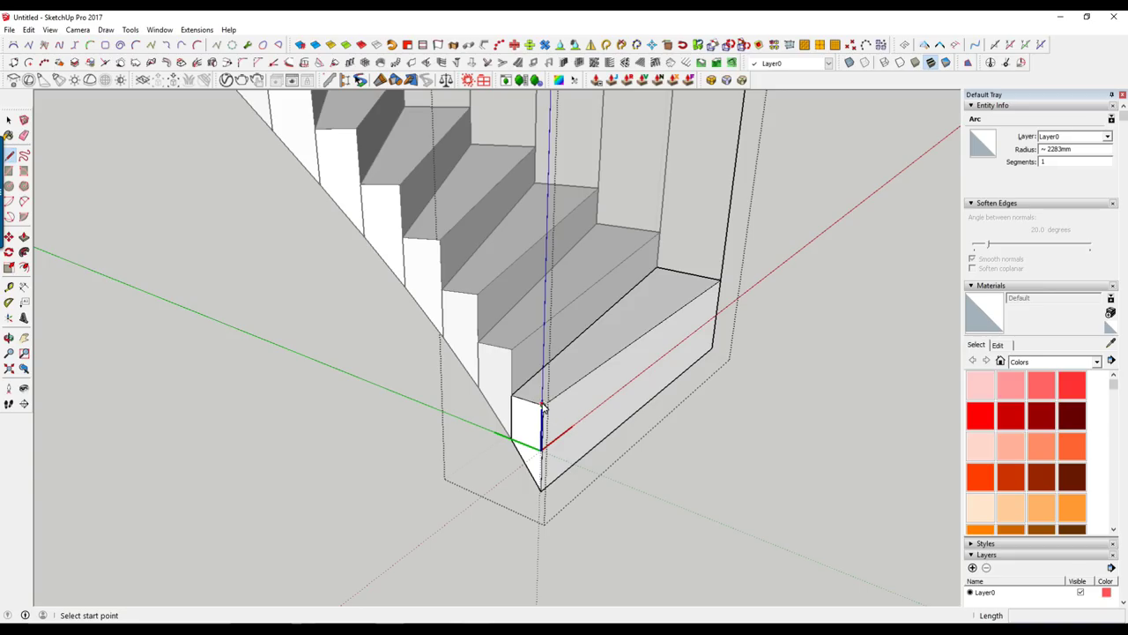
key("Escape")
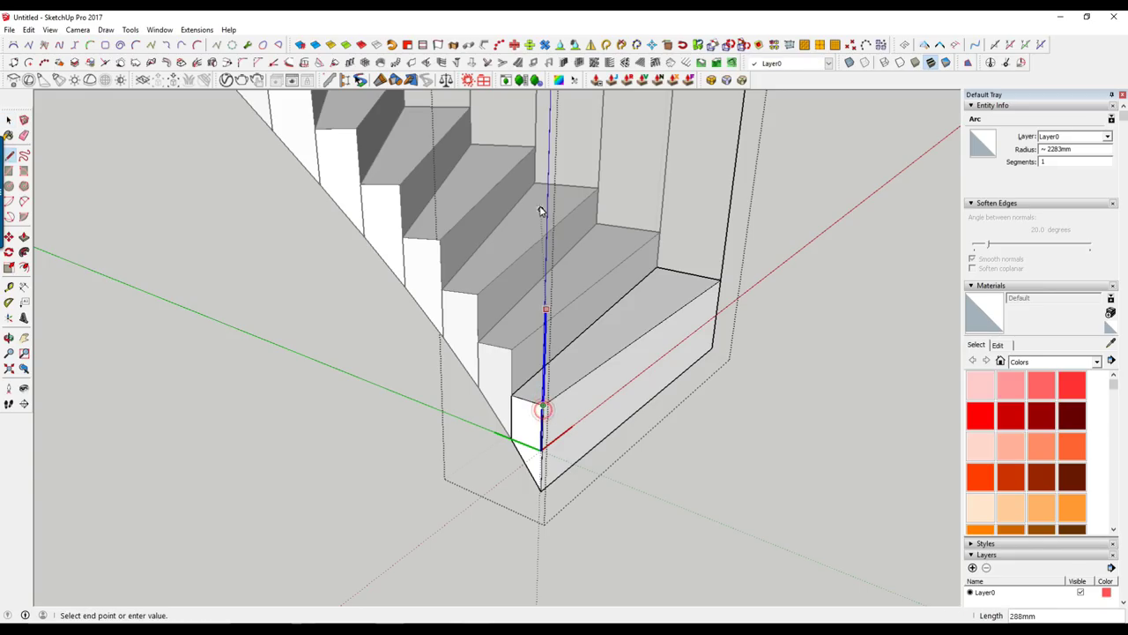
left_click(539, 208)
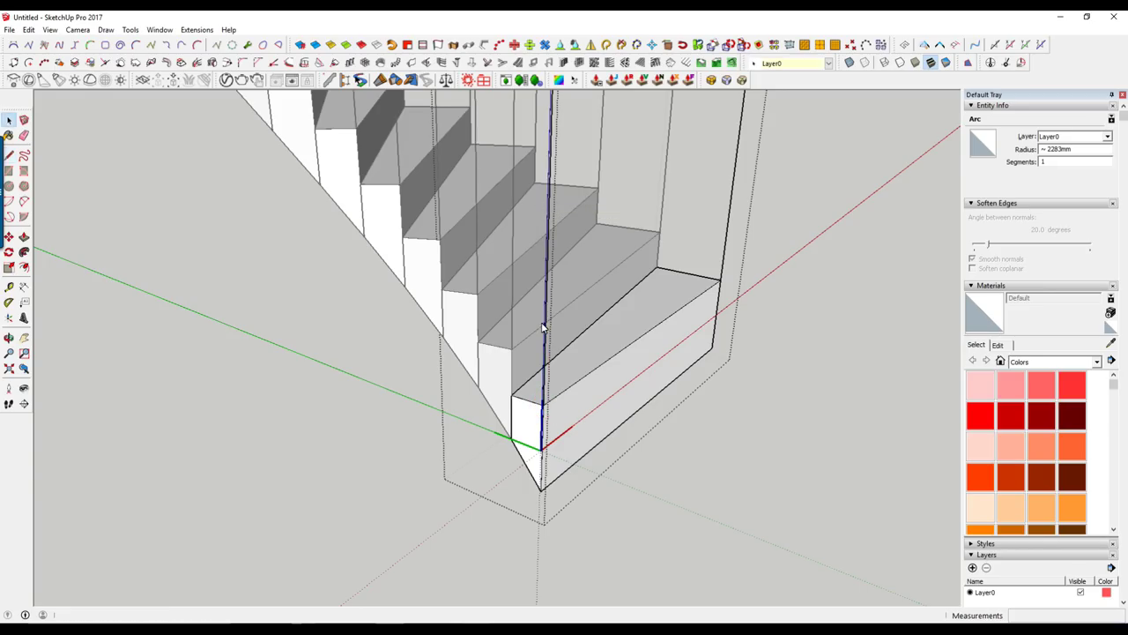
key("space")
scroll(508, 468, "up", 1)
scroll(509, 469, "up", 1)
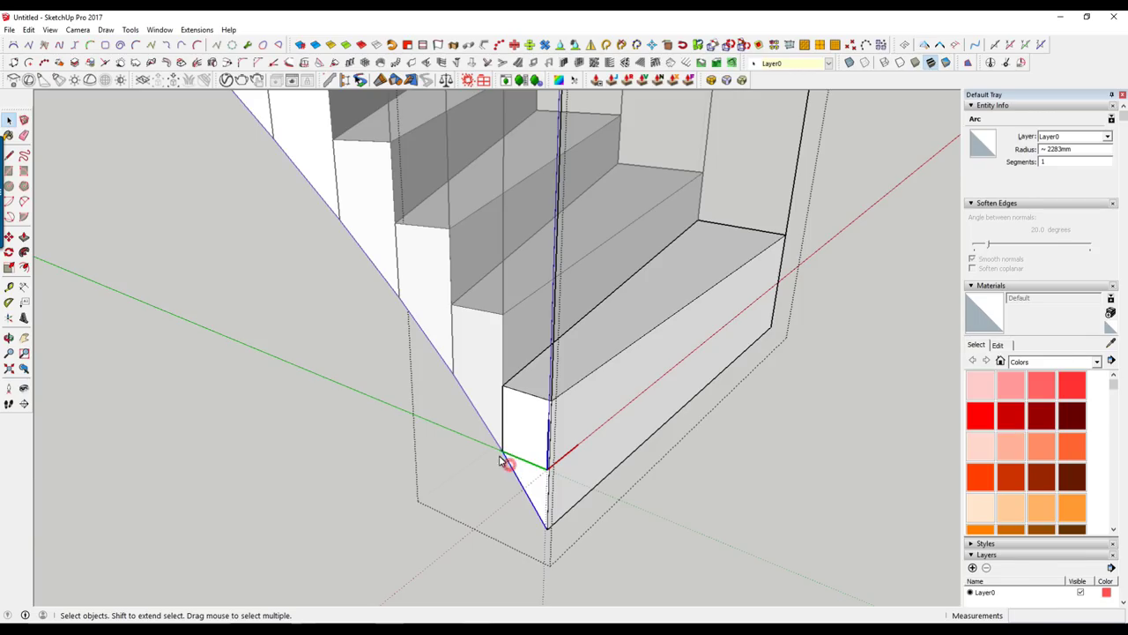
Copy the 178 mm corner edge 1188 mm higher, then orbit around the staircase.
left_click(500, 459)
left_click(549, 530)
key("ctrl")
scroll(548, 530, "down", 1)
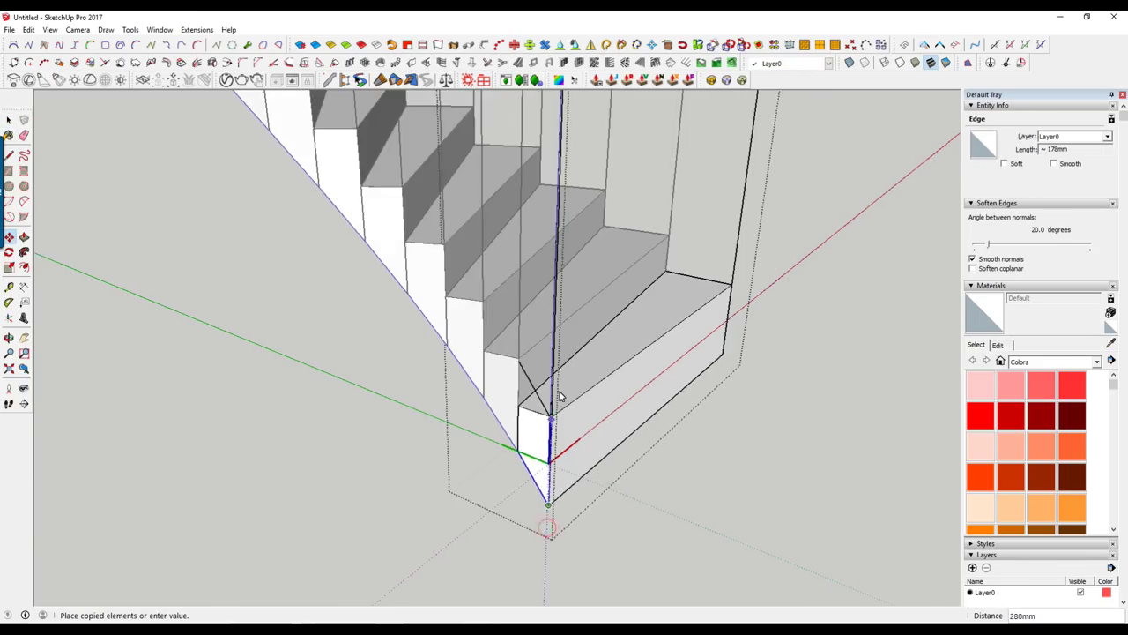
scroll(549, 530, "down", 1)
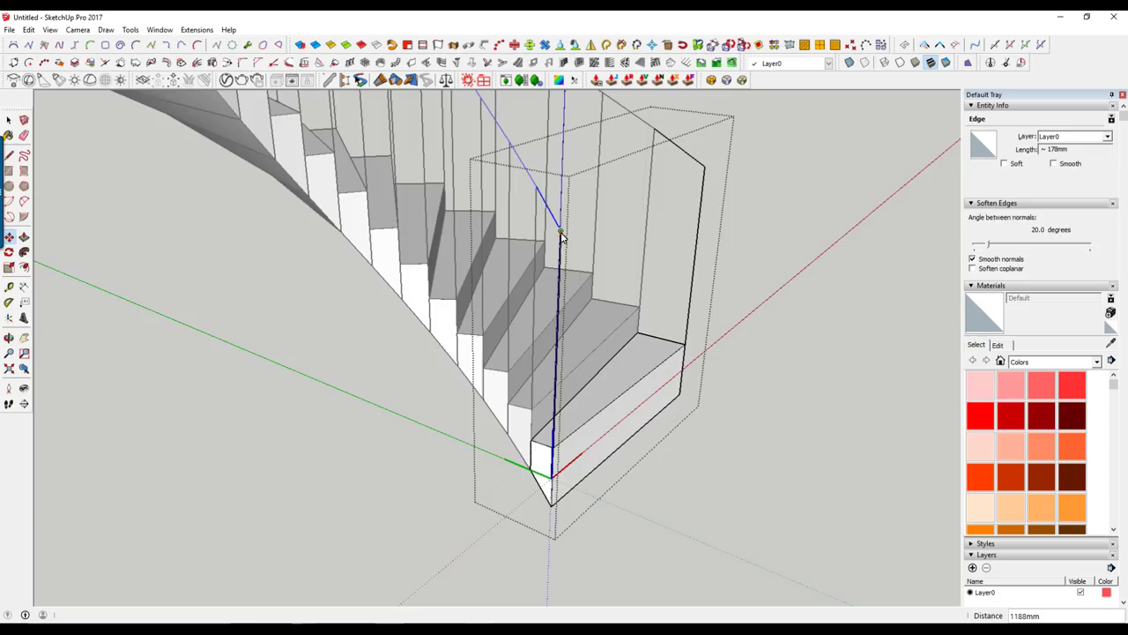
left_click(561, 236)
middle_click_drag(562, 236, 612, 247)
left_click(656, 293)
mouse_move(655, 294)
middle_mouse_down()
mouse_move(743, 353)
mouse_move(585, 353)
mouse_move(717, 373)
mouse_move(548, 419)
mouse_move(516, 403)
middle_mouse_up()
scroll(418, 308, "up", 2)
scroll(422, 311, "up", 3)
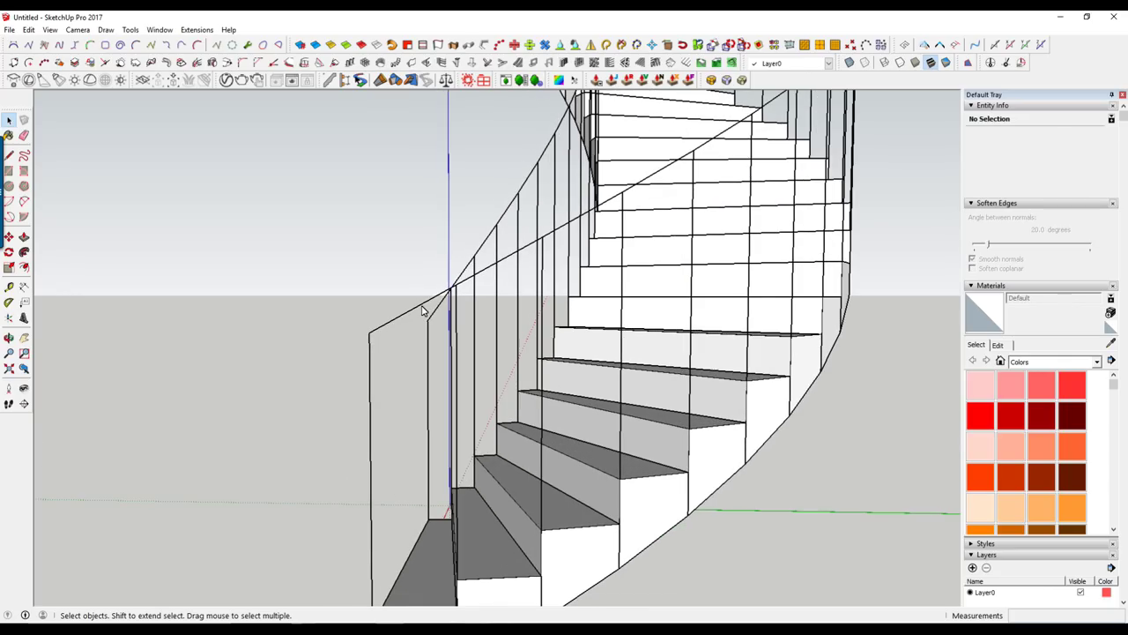
Select all 48 step components and explode them, then undo the explode.
left_click(579, 248)
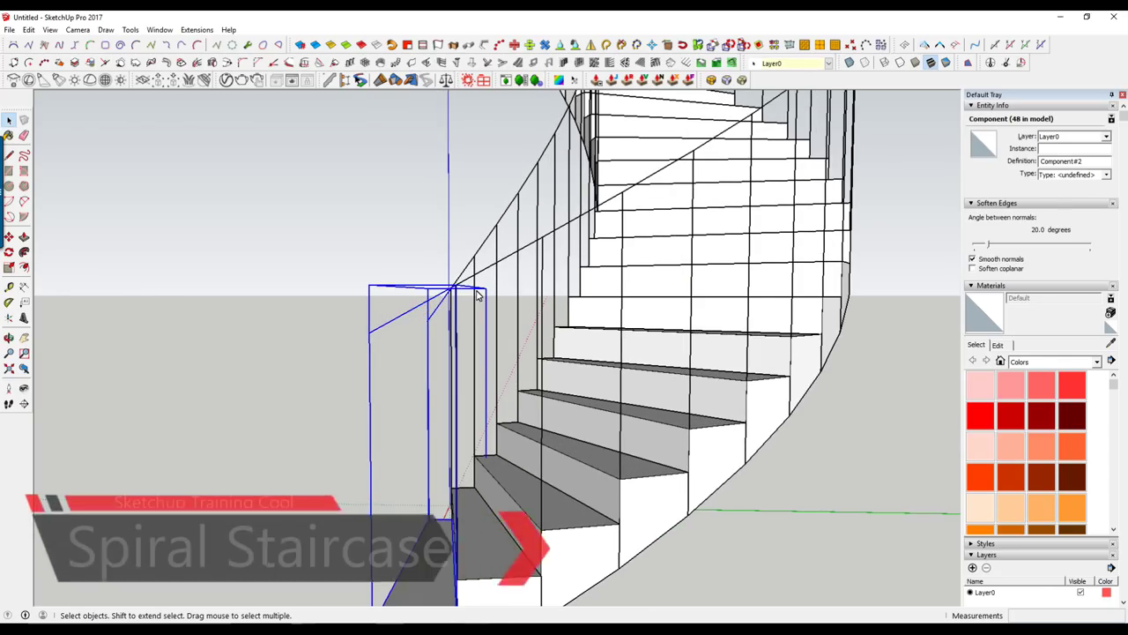
mouse_move(705, 222)
middle_mouse_down()
mouse_move(558, 283)
mouse_move(600, 282)
middle_mouse_up()
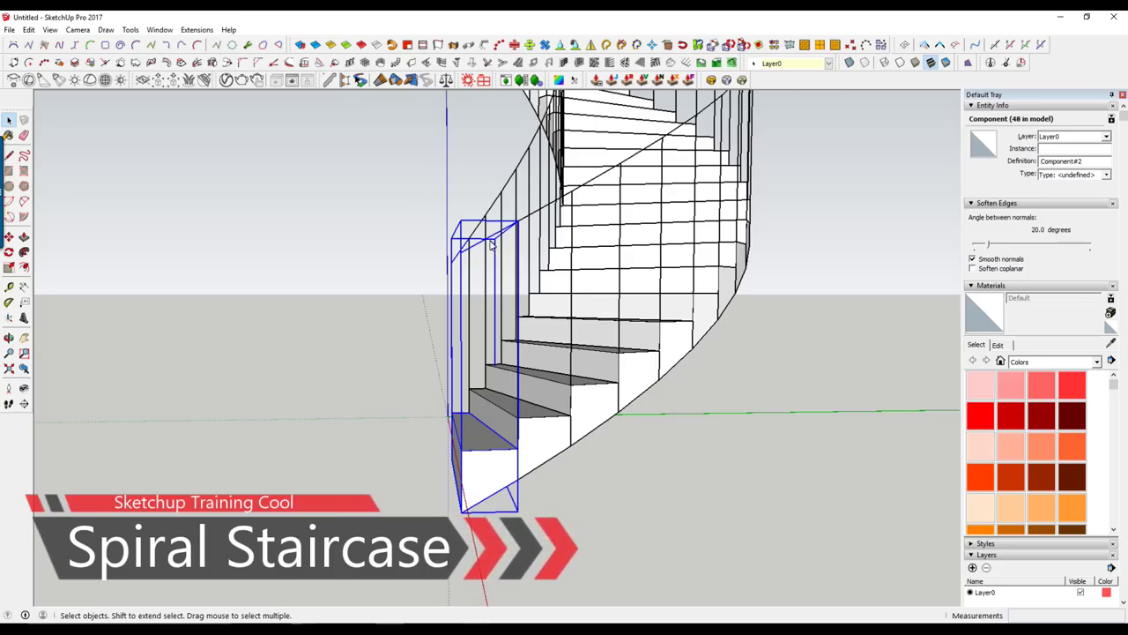
middle_click_drag(564, 277, 523, 438)
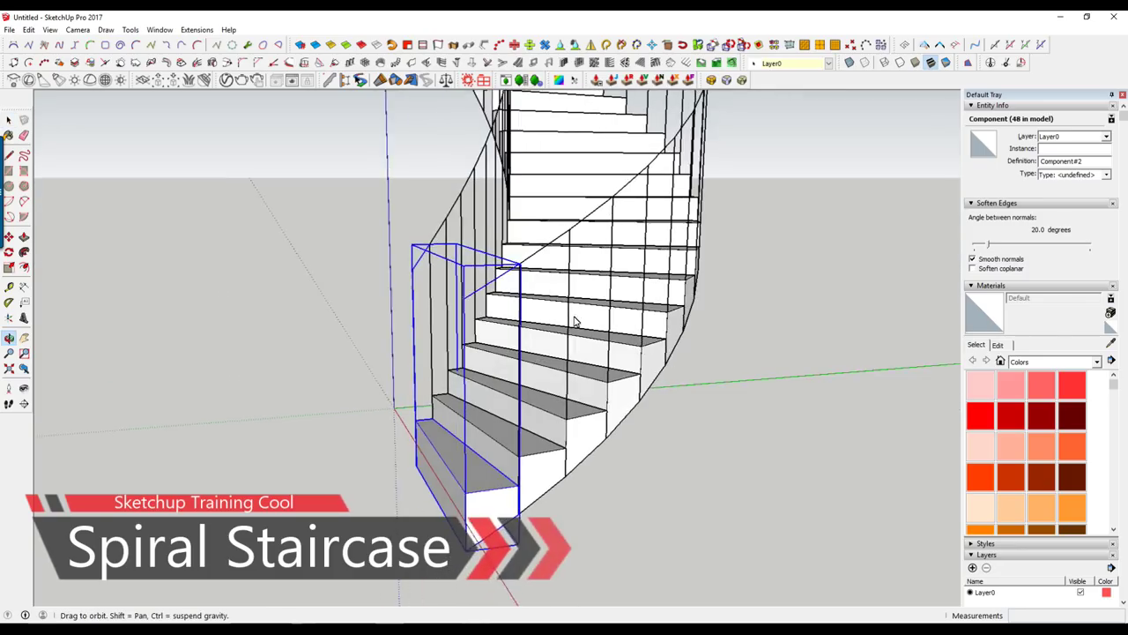
key("ctrl+a")
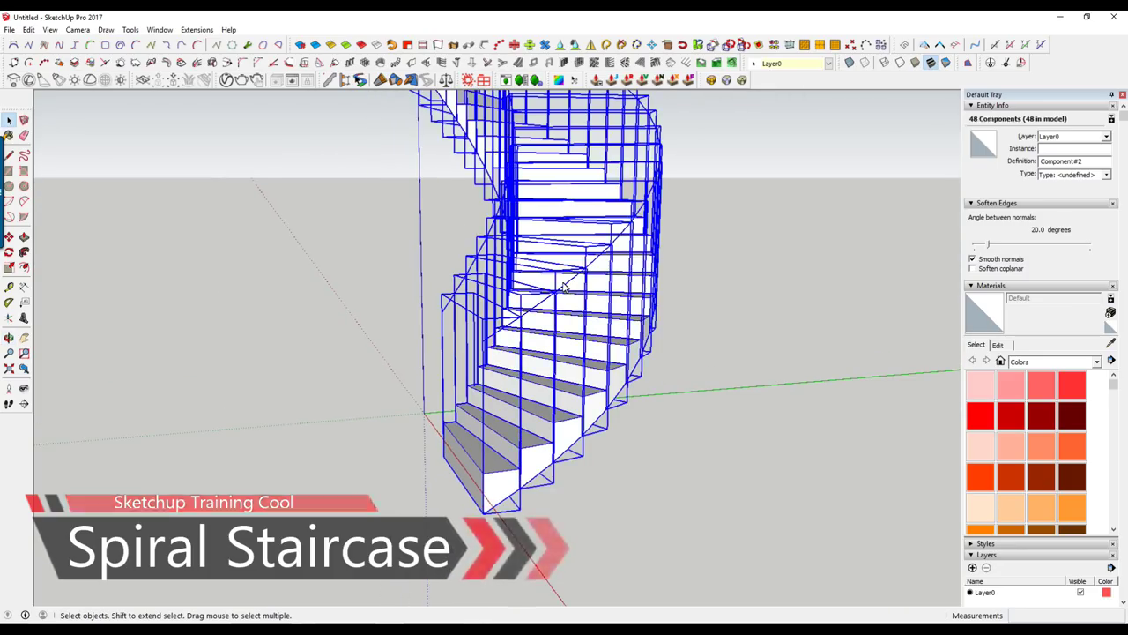
right_click(563, 284)
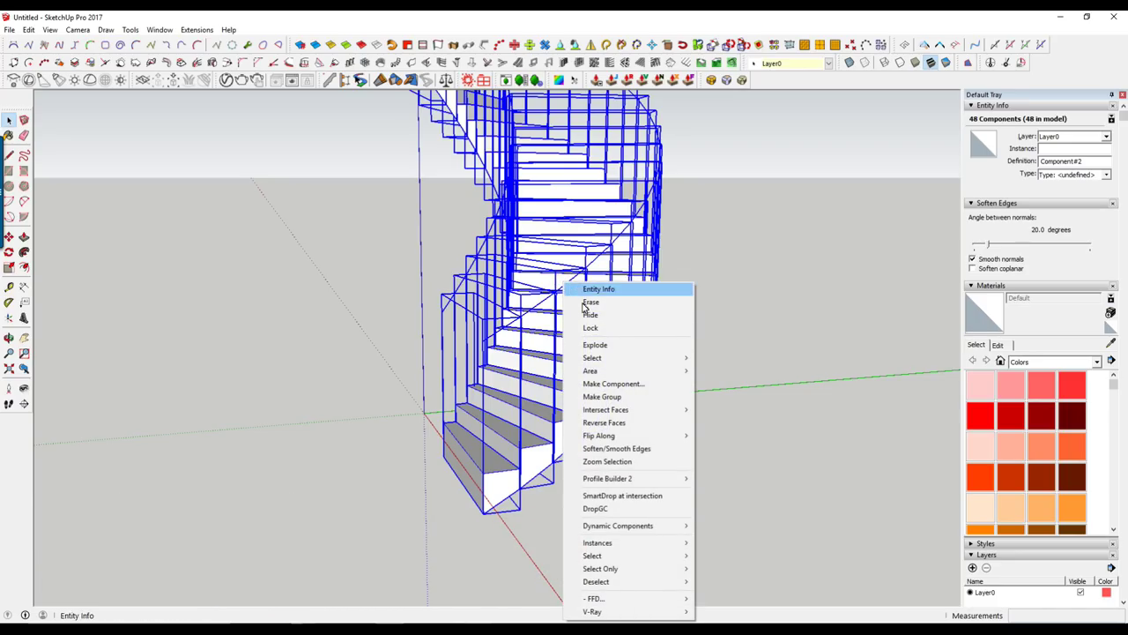
left_click(595, 344)
scroll(513, 333, "up", 5)
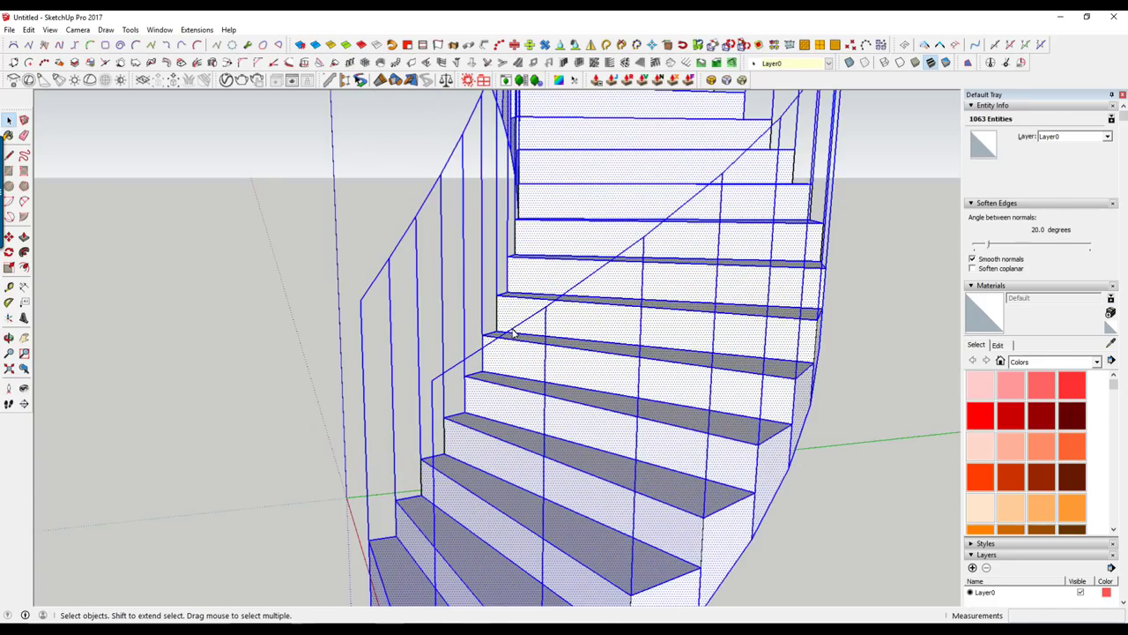
triple_click(514, 333)
key("ctrl+z")
Open the bottom step for editing and erase its vertical guide edges with the Eraser.
left_click(506, 411)
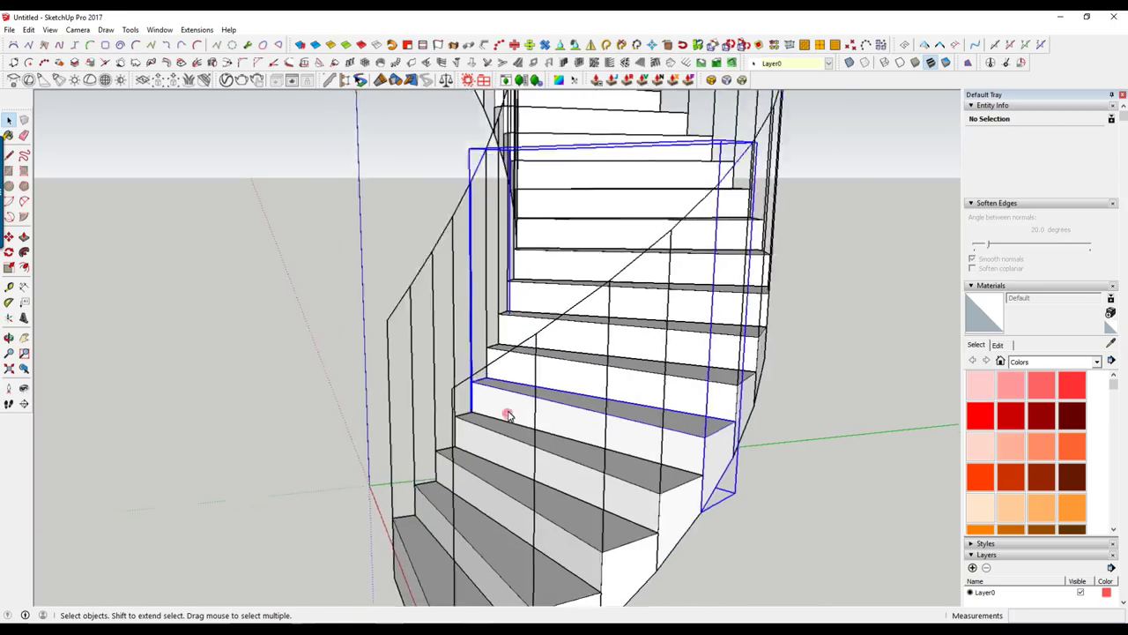
middle_click_drag(506, 411, 541, 330)
scroll(464, 438, "up", 3)
scroll(458, 445, "up", 3)
scroll(455, 453, "up", 2)
double_click(454, 453)
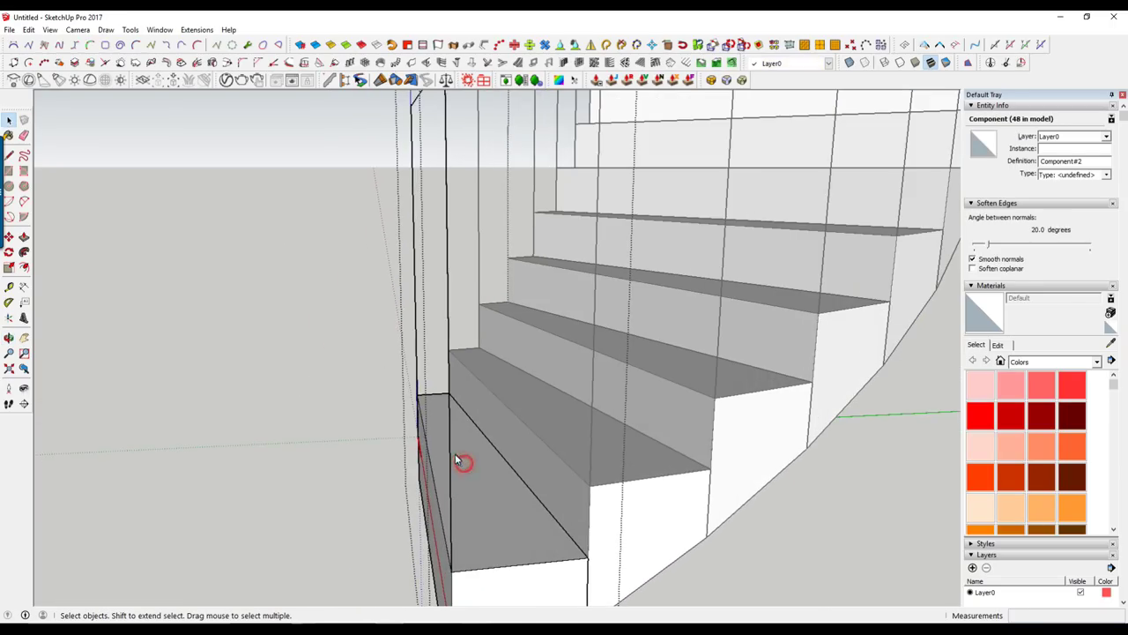
key("e")
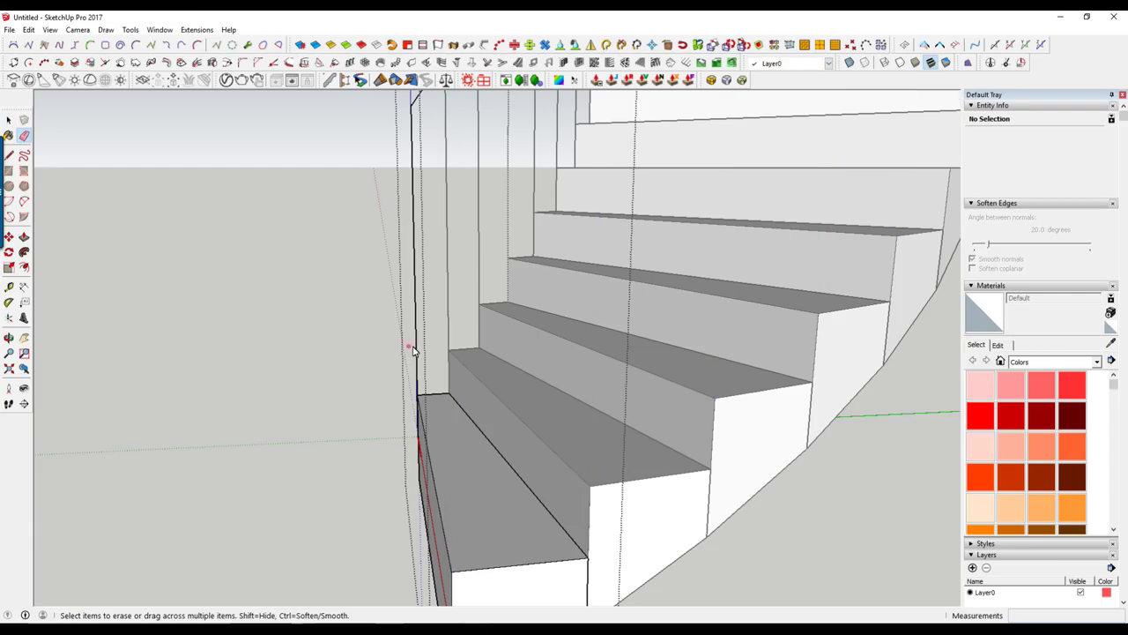
key("space")
Select everything and explode all 48 step components, leaving the loose spiral curves.
scroll(428, 355, "down", 5)
middle_click_drag(486, 394, 490, 407)
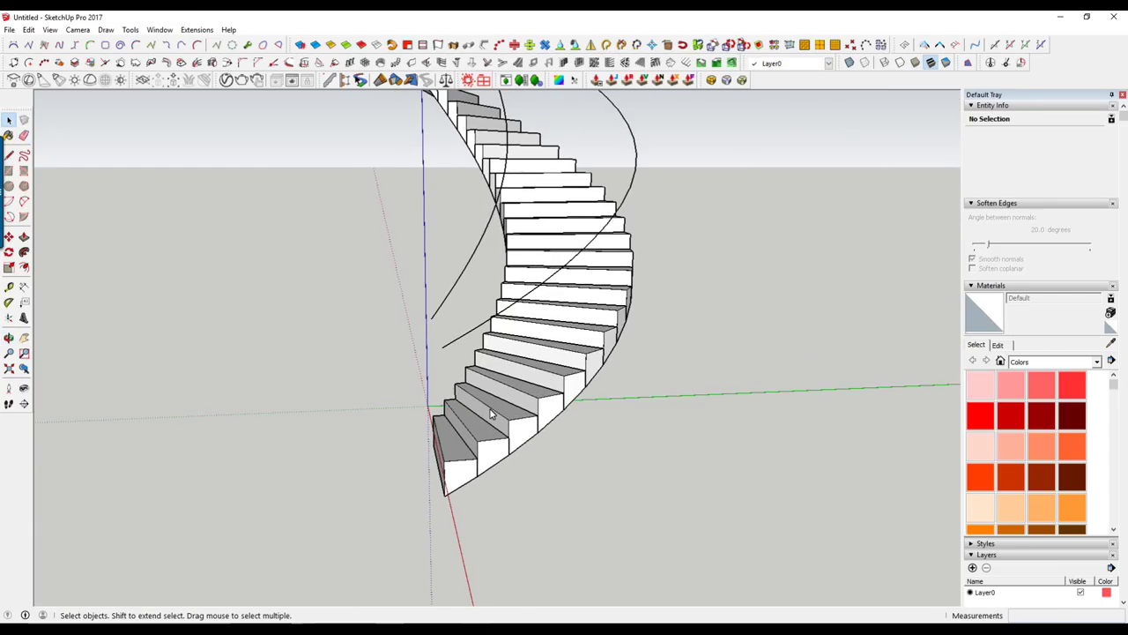
key("ctrl+a")
right_click(490, 407)
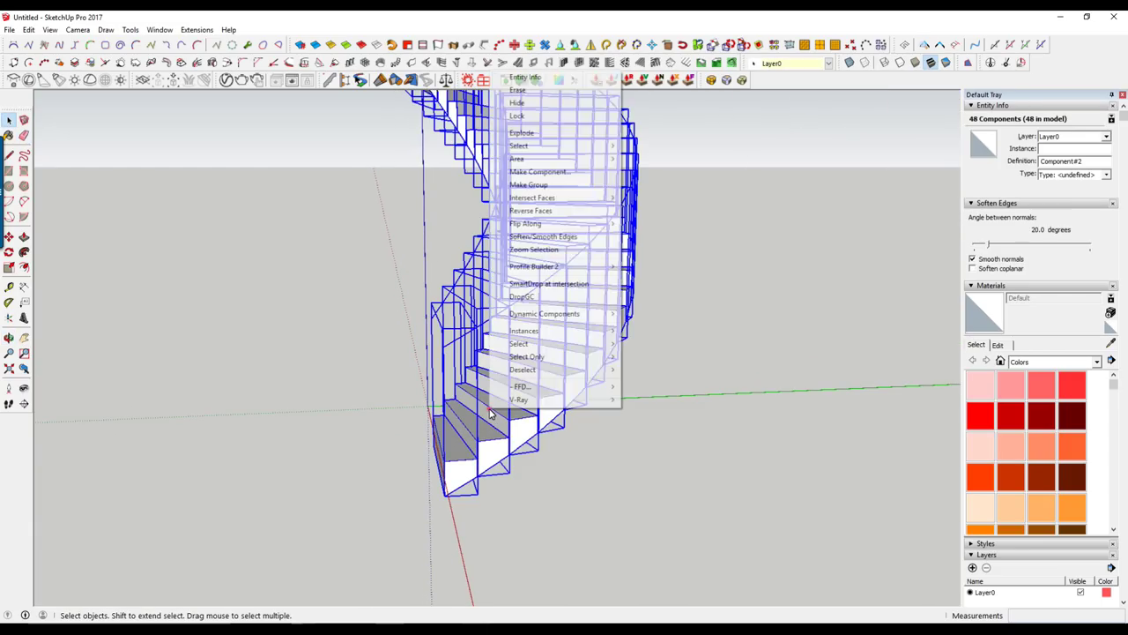
left_click(521, 133)
scroll(419, 300, "up", 5)
left_click(421, 280)
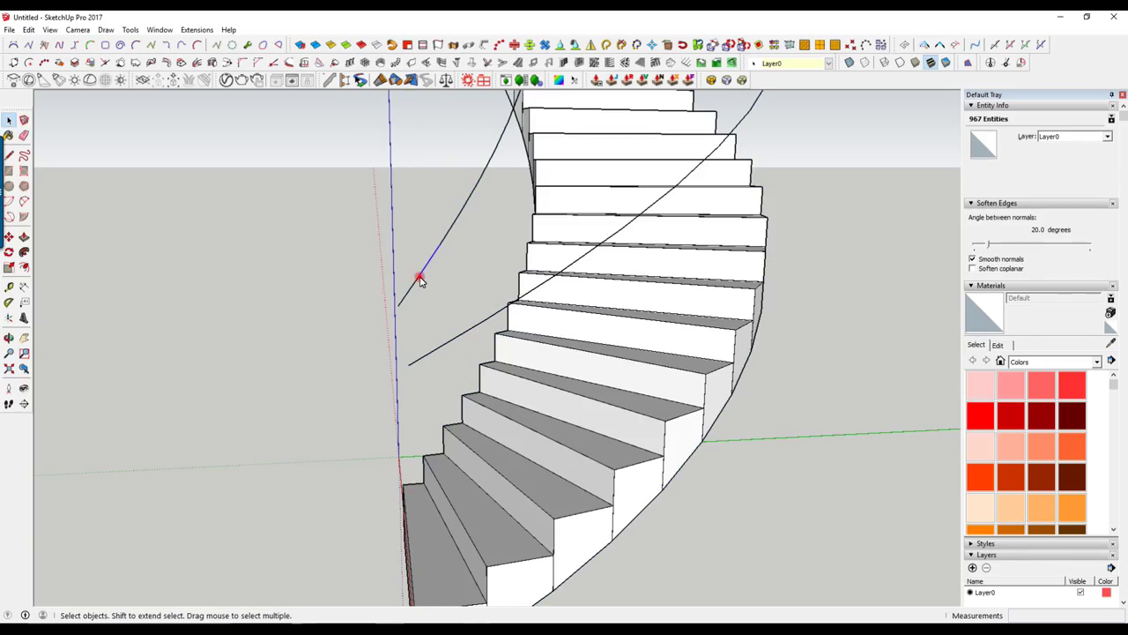
scroll(421, 280, "down", 3)
mouse_move(421, 280)
middle_mouse_down()
mouse_move(447, 262)
mouse_move(657, 396)
mouse_move(564, 393)
mouse_move(567, 314)
mouse_move(848, 308)
middle_mouse_up()
Pick a lower step's face with Push/Pull, then return to selection.
scroll(567, 456, "up", 2)
scroll(591, 429, "up", 2)
mouse_move(591, 429)
middle_mouse_down()
mouse_move(587, 421)
mouse_move(746, 444)
mouse_move(697, 408)
mouse_move(683, 366)
mouse_move(642, 340)
middle_mouse_up()
left_click(745, 443)
key("p")
left_click(643, 338)
key("space")
scroll(640, 345, "down", 3)
Open the staircase group for editing and view the curved stairs from the side.
double_click(644, 370)
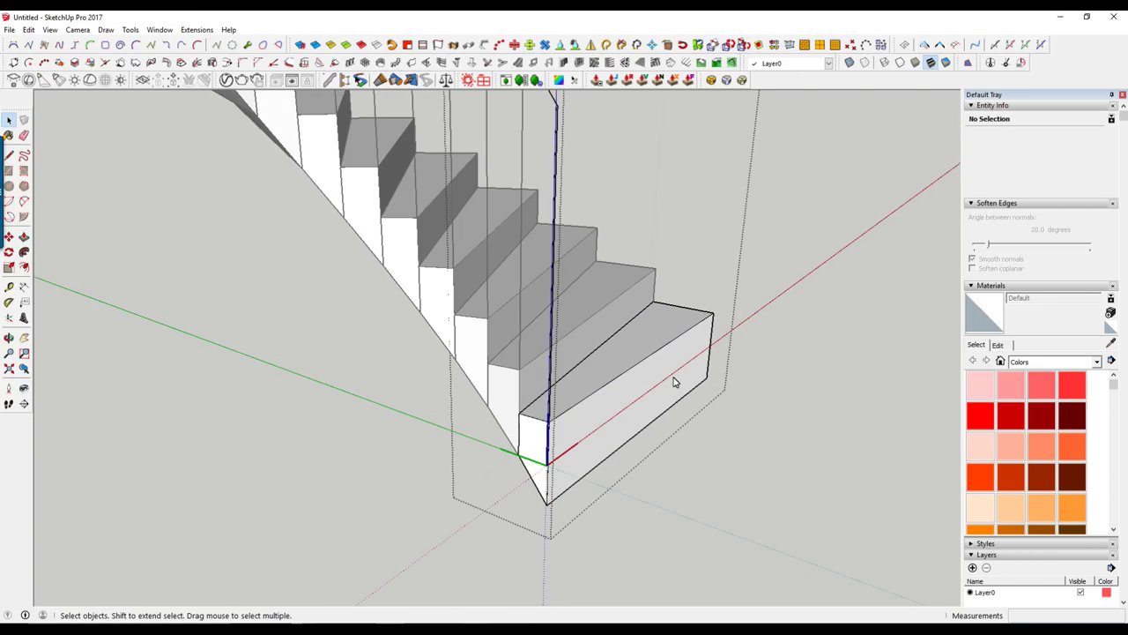
mouse_move(672, 382)
middle_mouse_down()
mouse_move(607, 395)
mouse_move(650, 373)
mouse_move(667, 447)
mouse_move(606, 462)
mouse_move(606, 473)
middle_mouse_up()
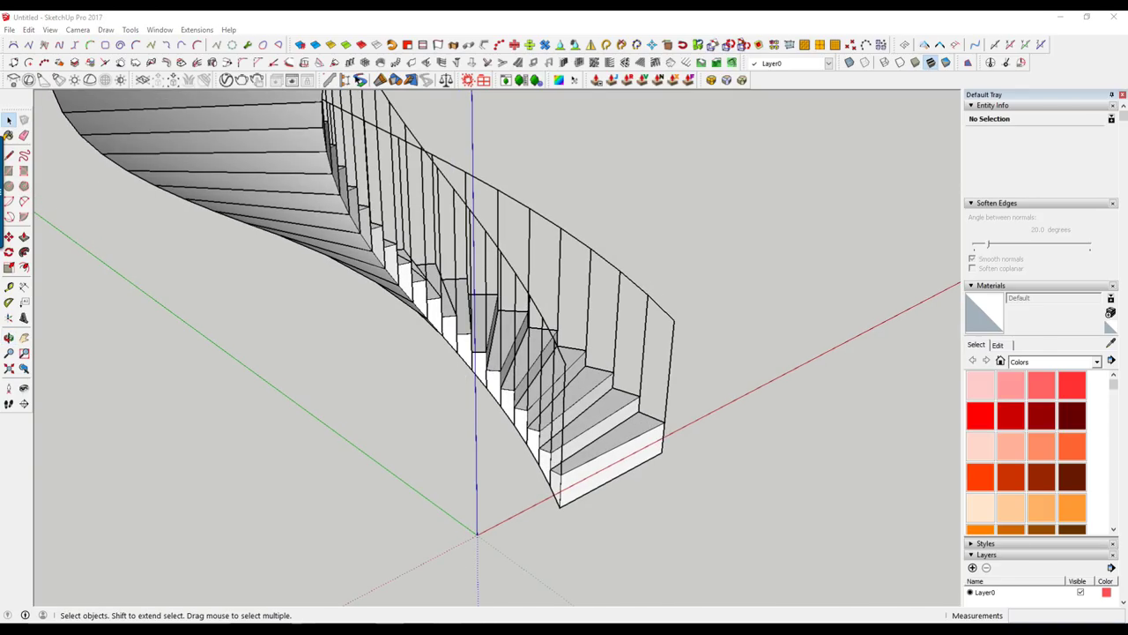
left_click(448, 625)
mouse_move(645, 492)
middle_mouse_down()
mouse_move(617, 467)
mouse_move(631, 445)
mouse_move(531, 440)
mouse_move(717, 408)
mouse_move(499, 452)
mouse_move(540, 455)
middle_mouse_up()
scroll(599, 458, "up", 2)
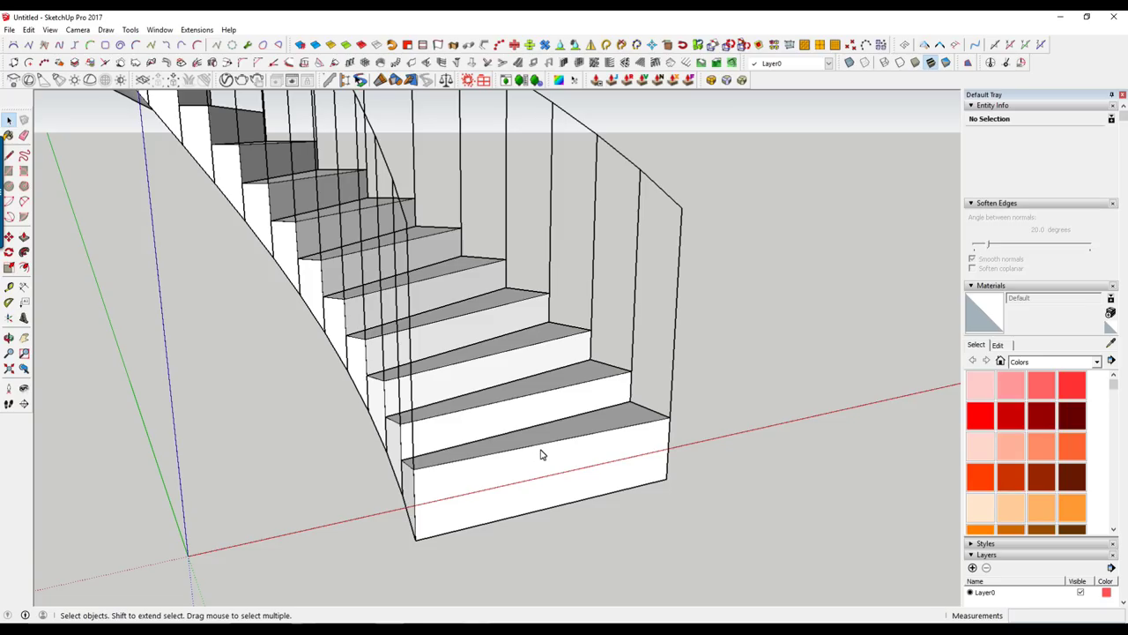
mouse_move(533, 454)
middle_mouse_down()
mouse_move(725, 439)
mouse_move(572, 452)
middle_mouse_up()
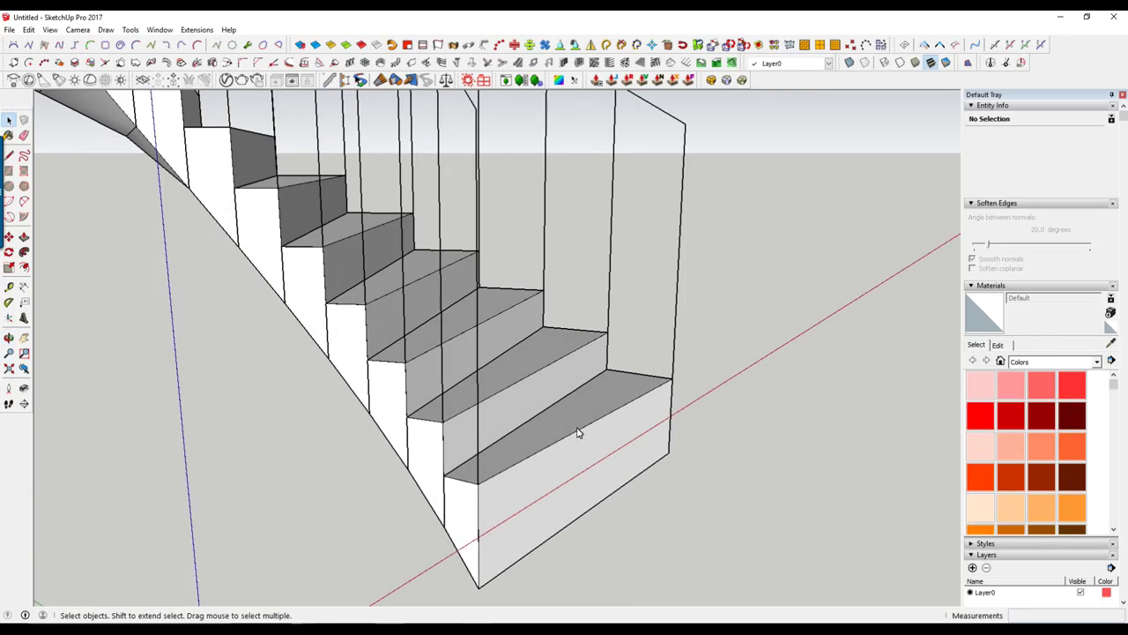
scroll(578, 432, "down", 2)
Enter the bottom steps group and erase the vertical lines rising around those steps.
double_click(568, 442)
mouse_move(564, 443)
middle_mouse_down()
mouse_move(655, 453)
mouse_move(564, 475)
mouse_move(591, 429)
middle_mouse_up()
key("e")
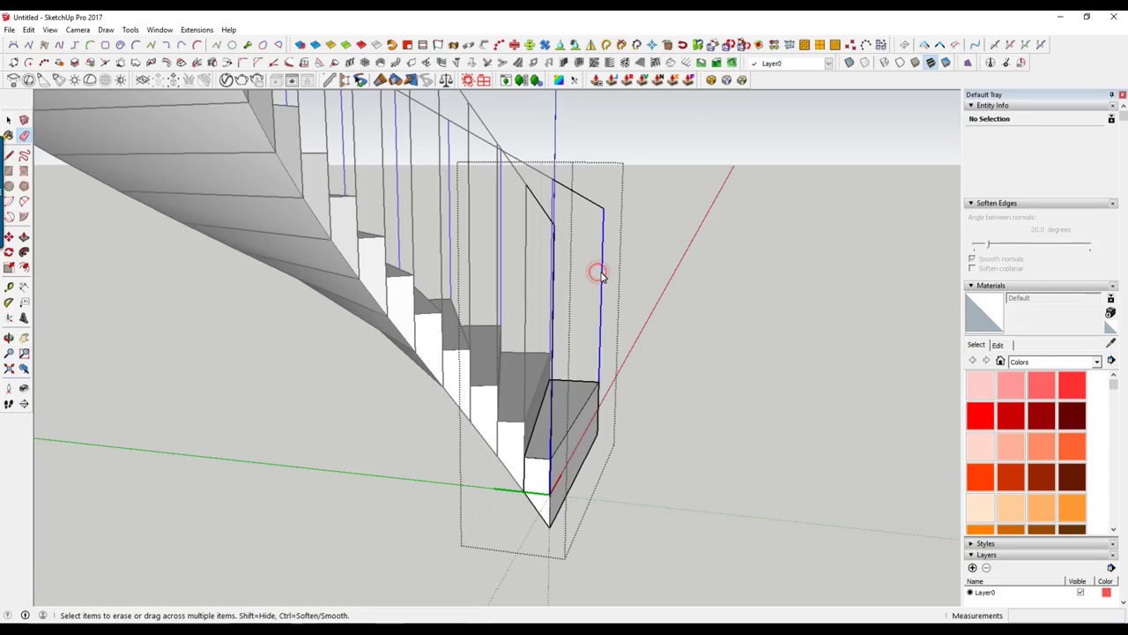
mouse_move(551, 280)
middle_mouse_down()
mouse_move(559, 307)
mouse_move(640, 353)
middle_mouse_up()
key("space")
scroll(630, 371, "up", 3)
scroll(643, 371, "up", 3)
Make the step's geometry into Component#3, repeated across all 48 steps, and clear the selection.
triple_click(644, 372)
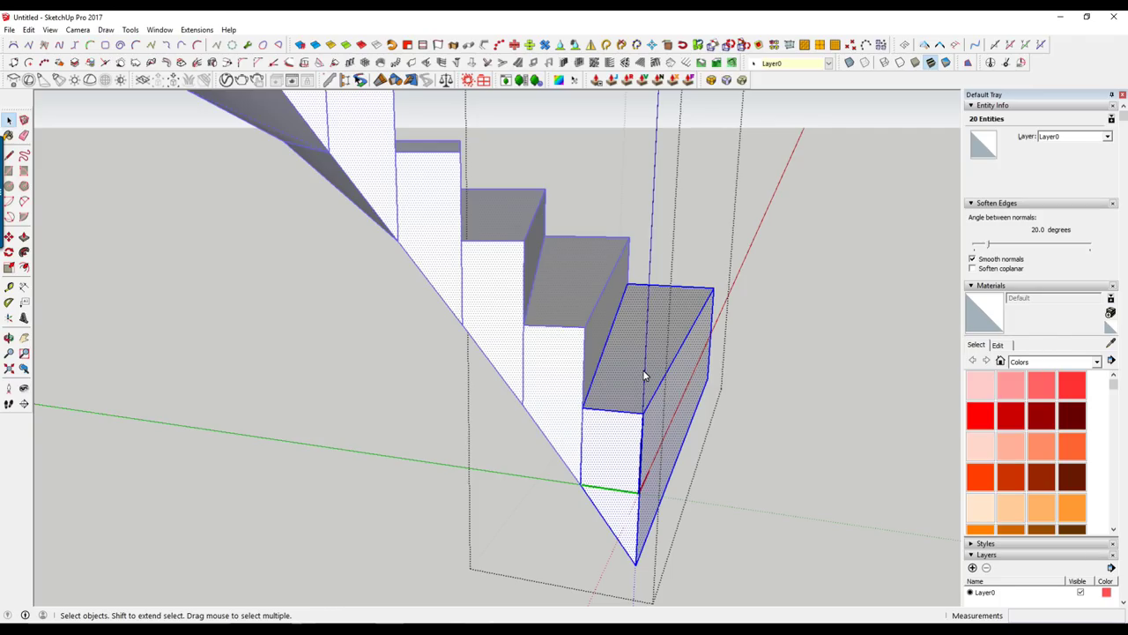
key("g")
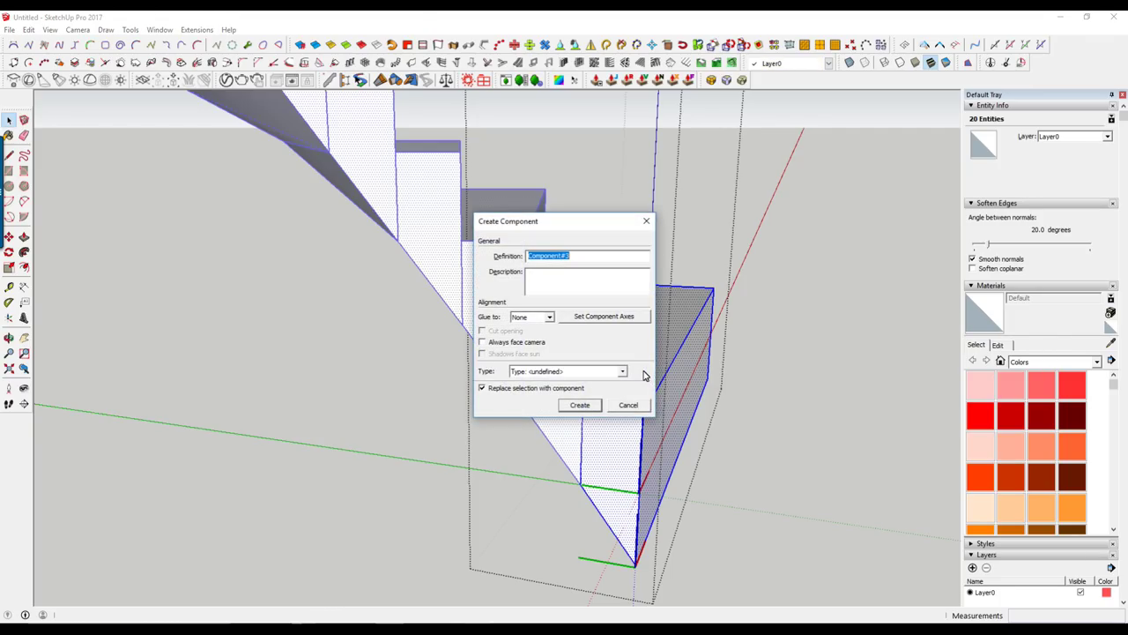
key("Return")
scroll(643, 375, "down", 3)
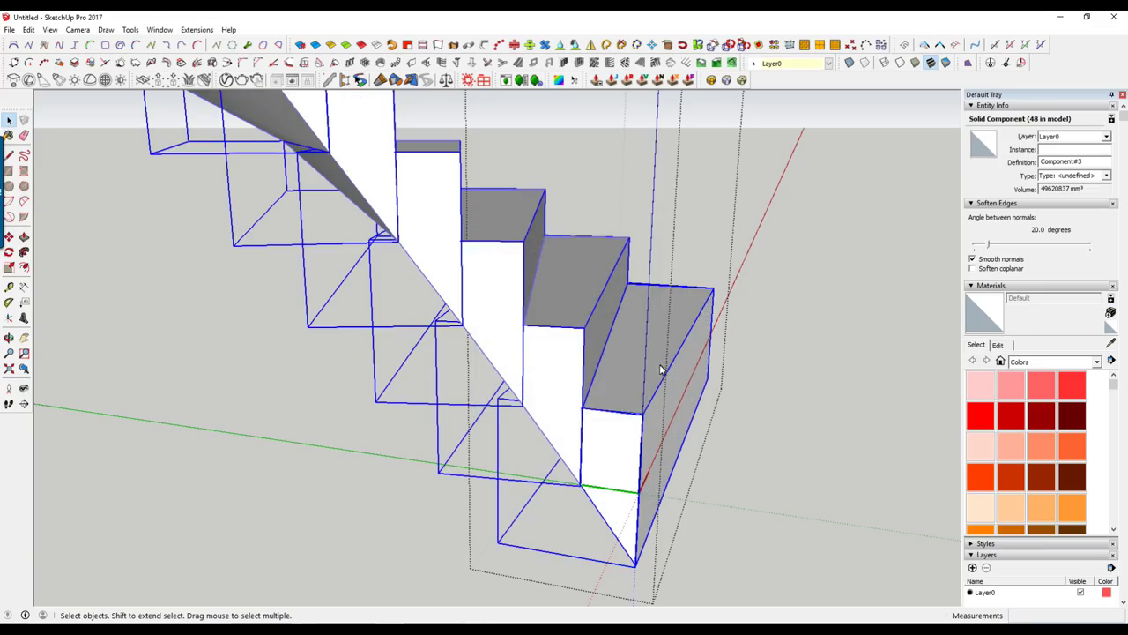
scroll(661, 370, "up", 1)
left_click(675, 377)
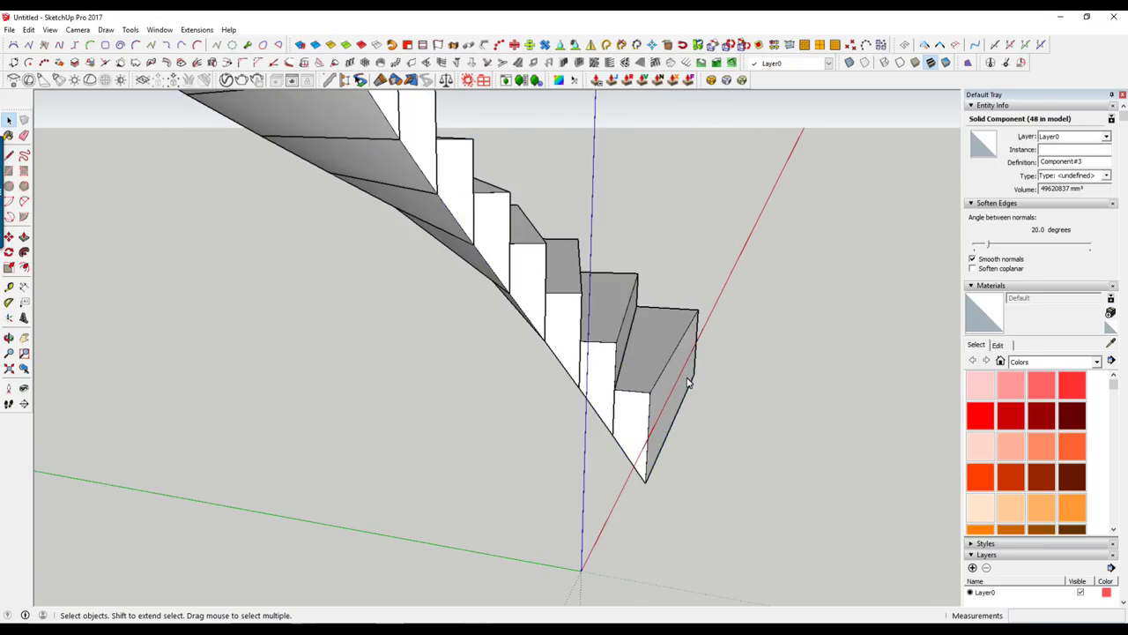
scroll(689, 383, "down", 2)
right_click(668, 370)
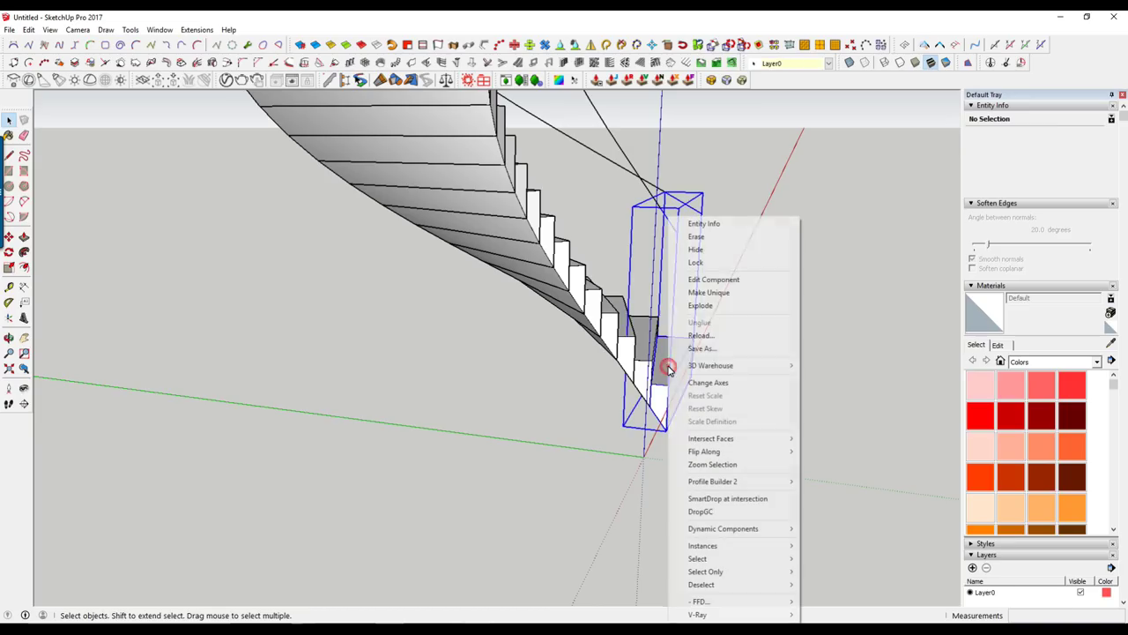
Explode the outer staircase component and clear the selection.
left_click(733, 305)
scroll(676, 353, "up", 2)
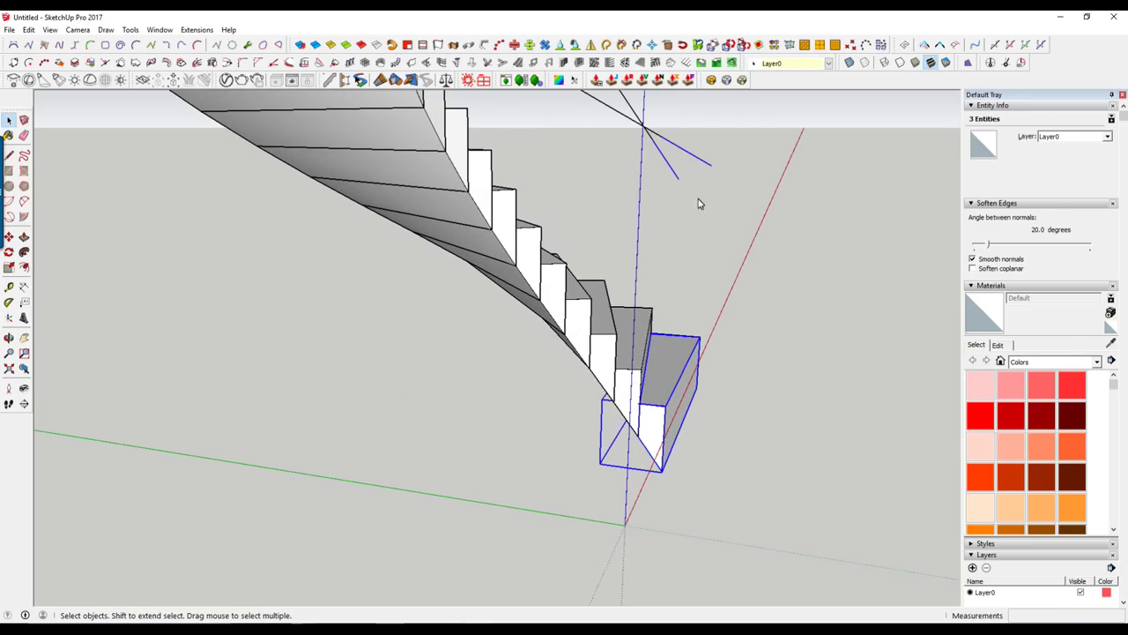
left_click(657, 187)
Select all 48 step components and explode them into 144 loose entities.
left_click(674, 366)
scroll(673, 370, "down", 1)
scroll(673, 371, "down", 2)
middle_click_drag(691, 327, 691, 419)
scroll(691, 419, "down", 2)
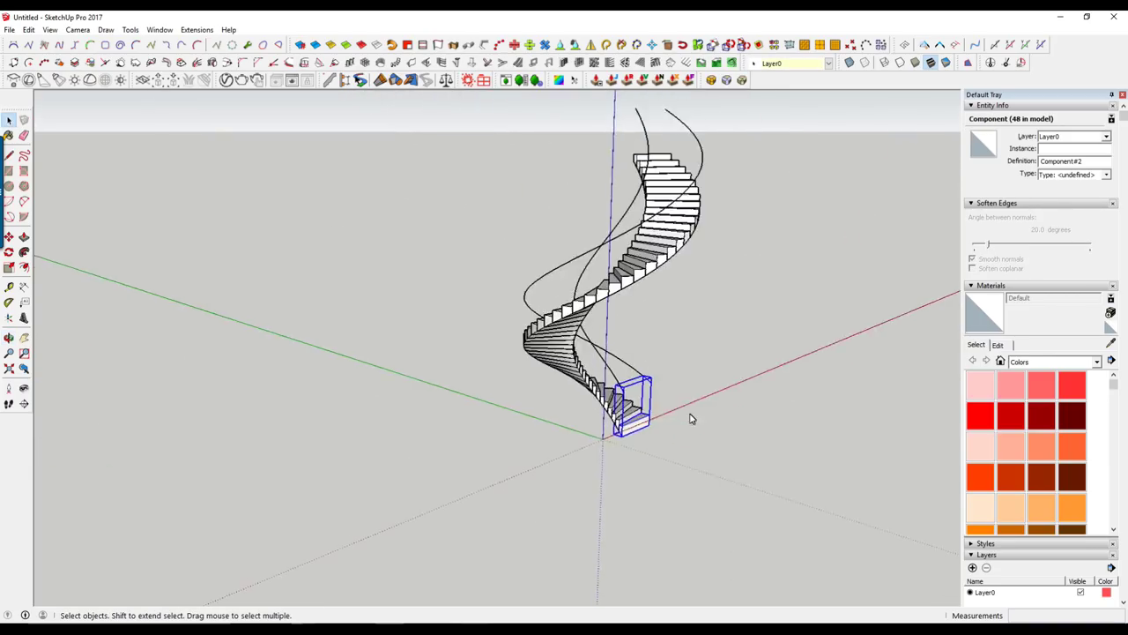
key("ctrl+a")
scroll(695, 418, "up", 4)
middle_click_drag(695, 419, 502, 339)
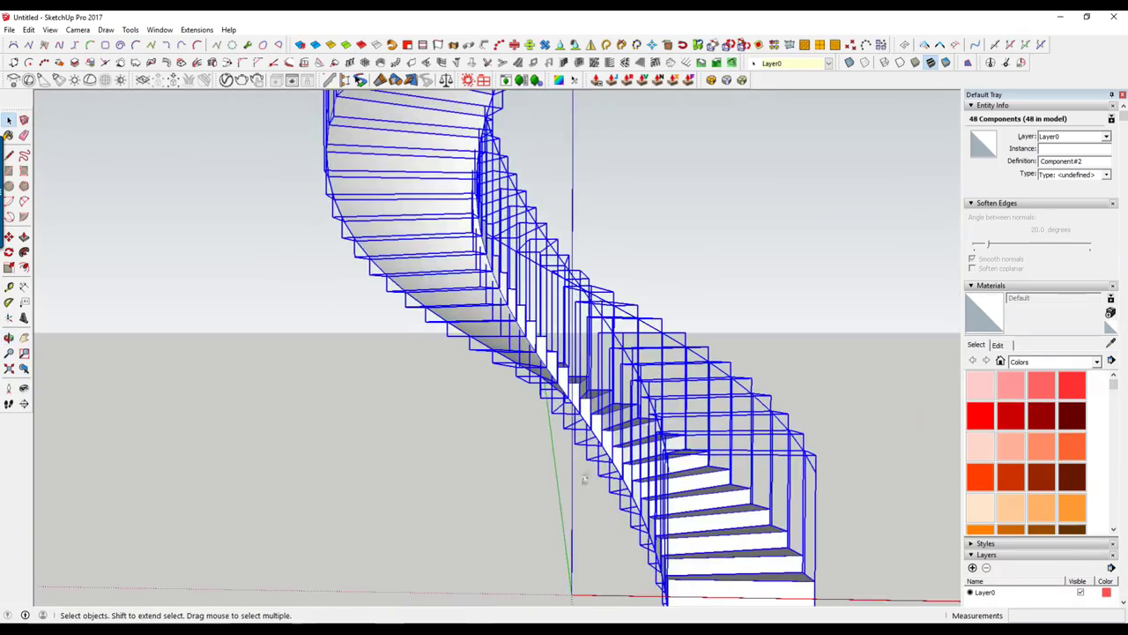
scroll(523, 352, "up", 3)
right_click(555, 375)
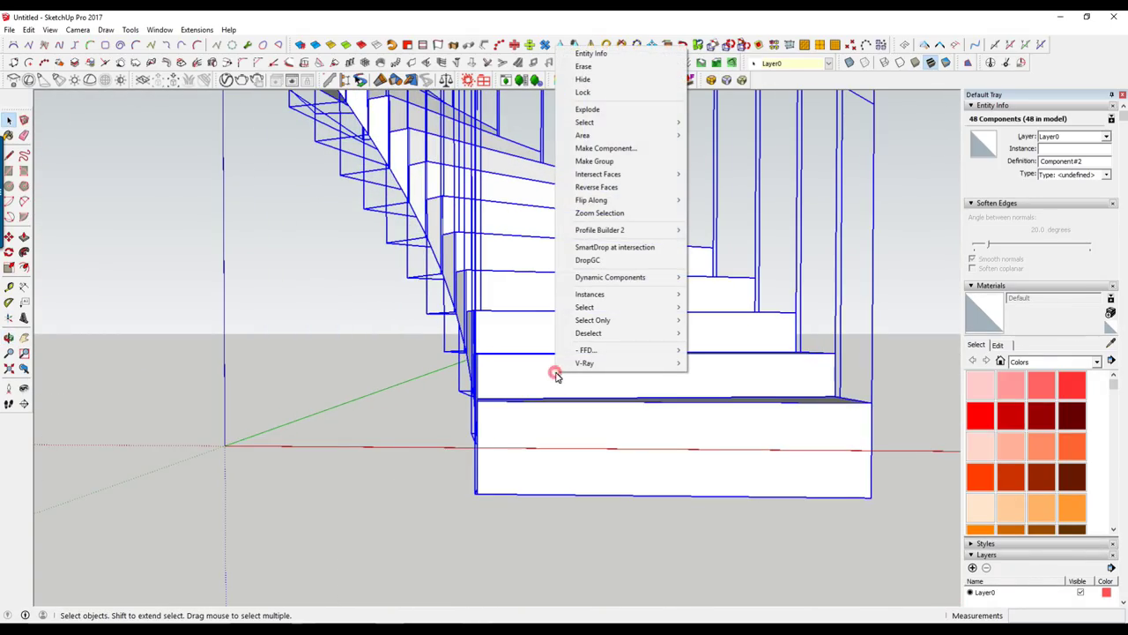
left_click(617, 114)
mouse_move(617, 115)
middle_mouse_down()
mouse_move(712, 372)
mouse_move(680, 395)
mouse_move(673, 305)
middle_mouse_up()
scroll(712, 373, "down", 3)
left_click(670, 282)
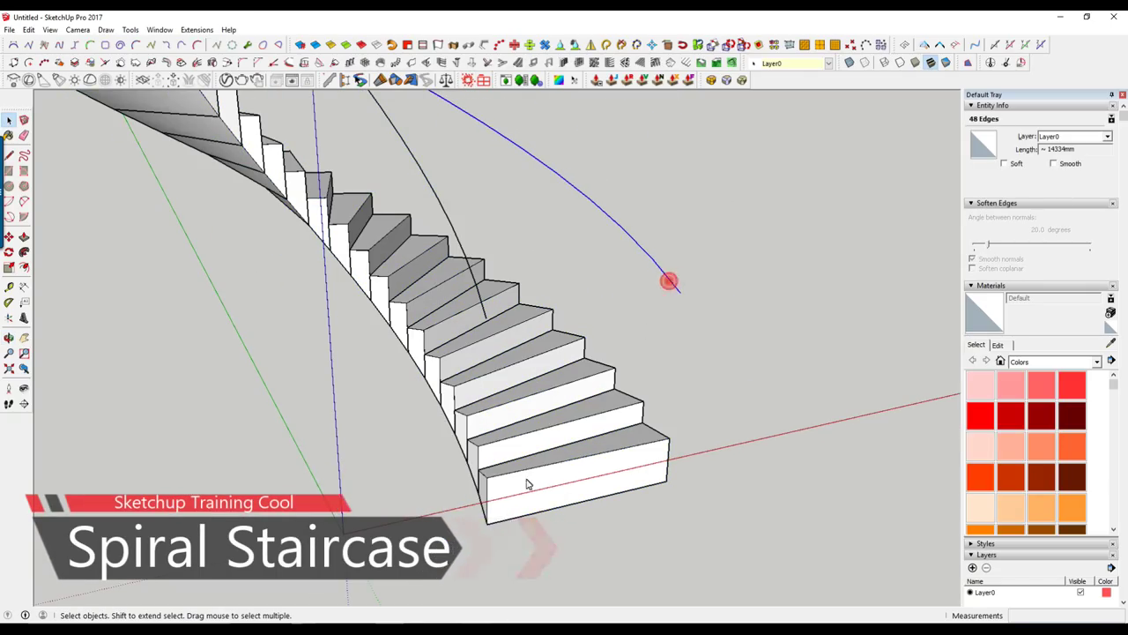
Pull the bottom step's top face upward with Push/Pull, then view the whole spiral.
scroll(531, 496, "up", 3)
scroll(529, 473, "up", 1)
scroll(531, 466, "up", 1)
key("p")
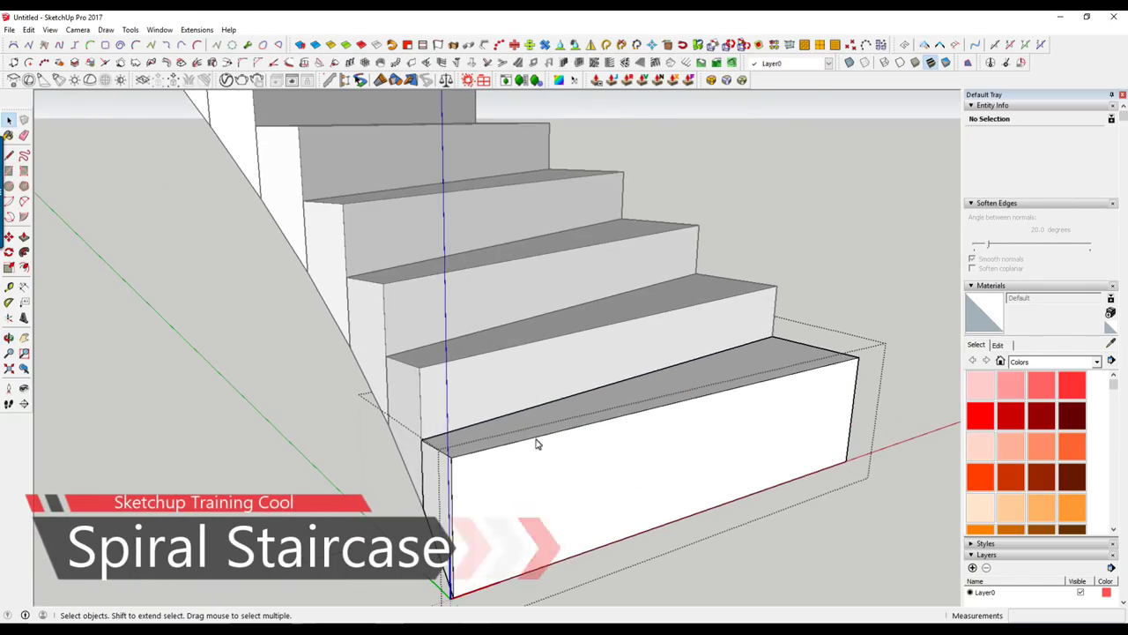
left_click(531, 422)
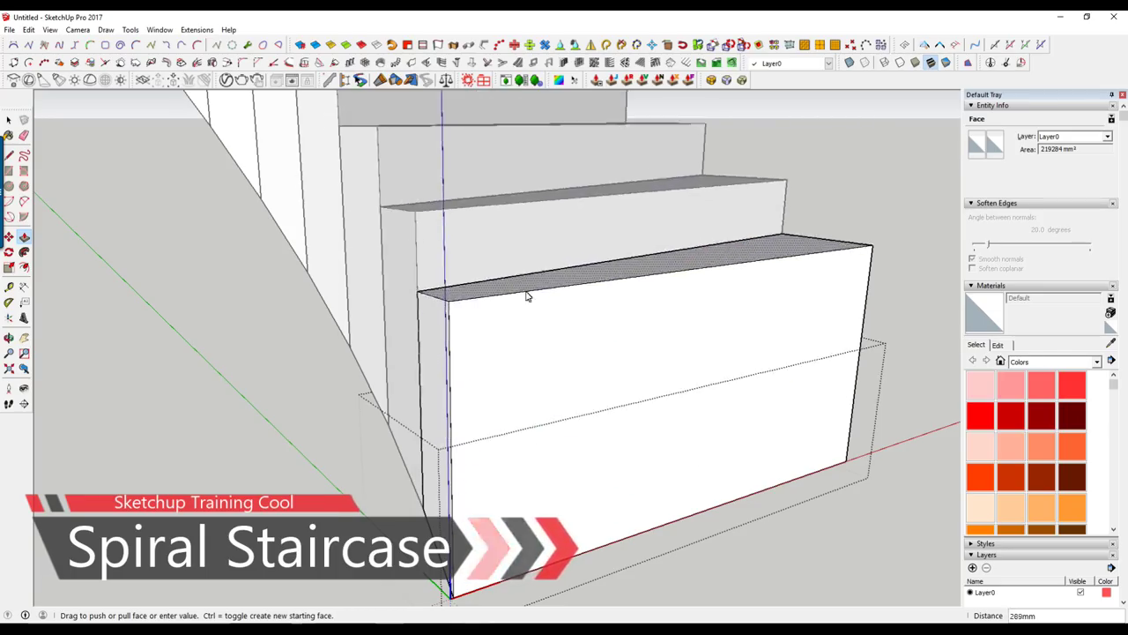
left_click(555, 307)
key("space")
scroll(567, 307, "down", 2)
scroll(568, 307, "down", 3)
mouse_move(582, 326)
middle_mouse_down()
mouse_move(707, 472)
mouse_move(592, 391)
mouse_move(456, 361)
middle_mouse_up()
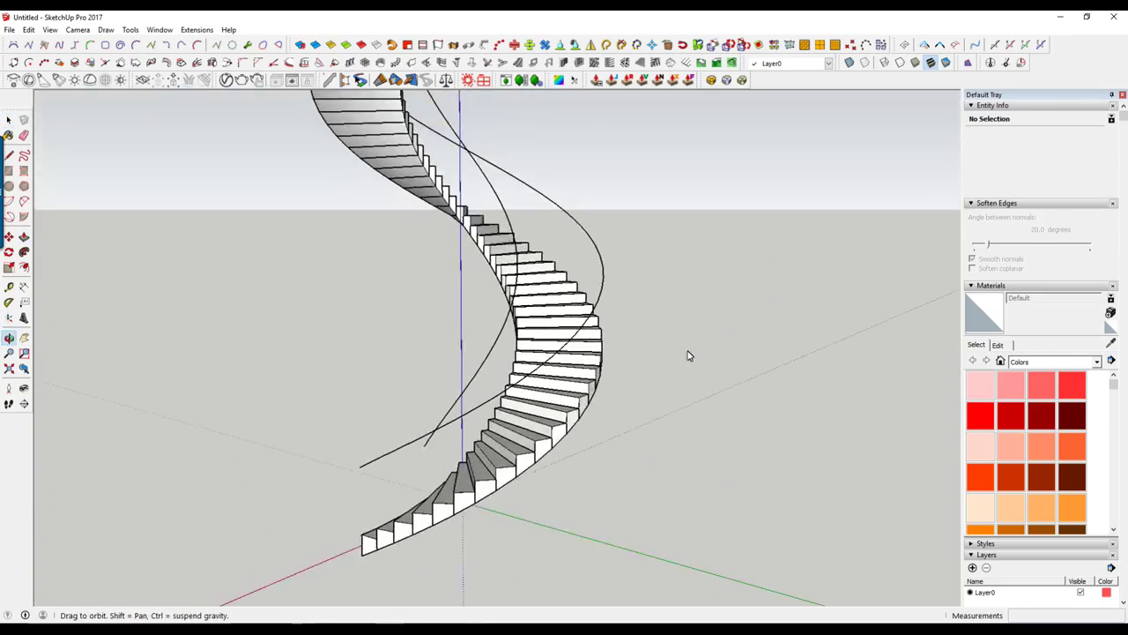
scroll(975, 424, "down", 3)
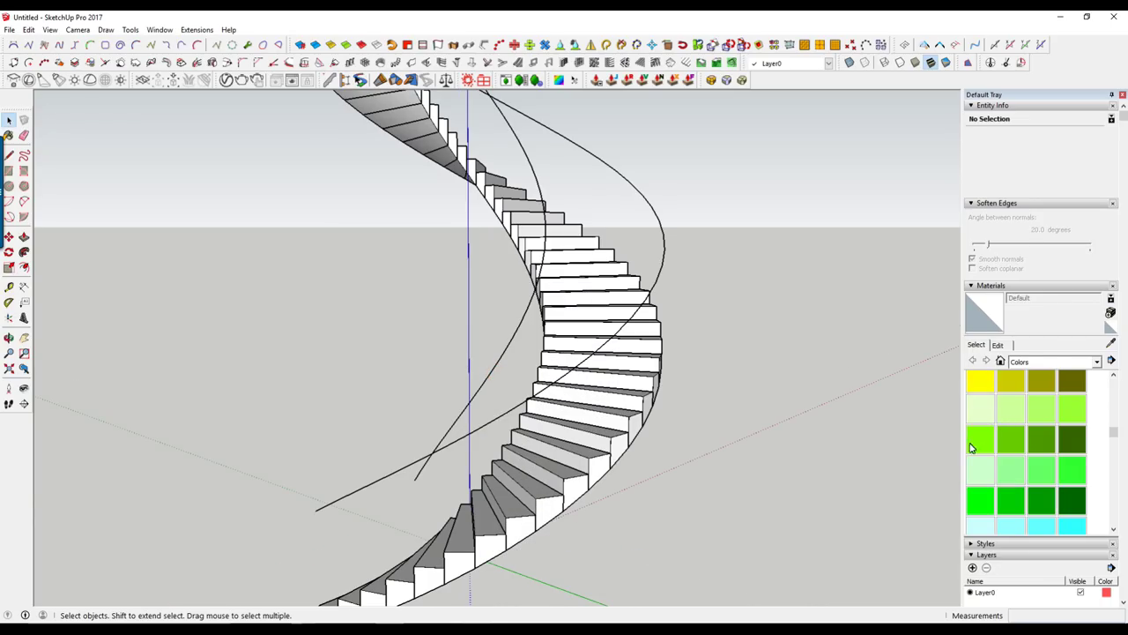
Collapse the tray panels and add a new layer named THANG in Layers.
left_click(973, 105)
left_click(971, 116)
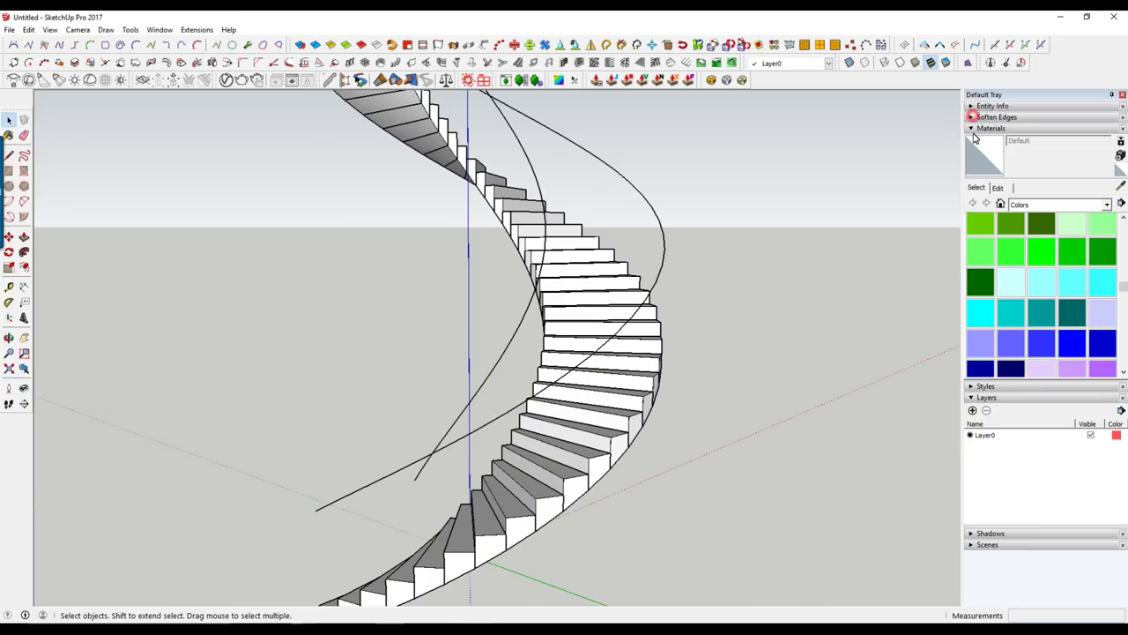
left_click(972, 129)
left_click(972, 151)
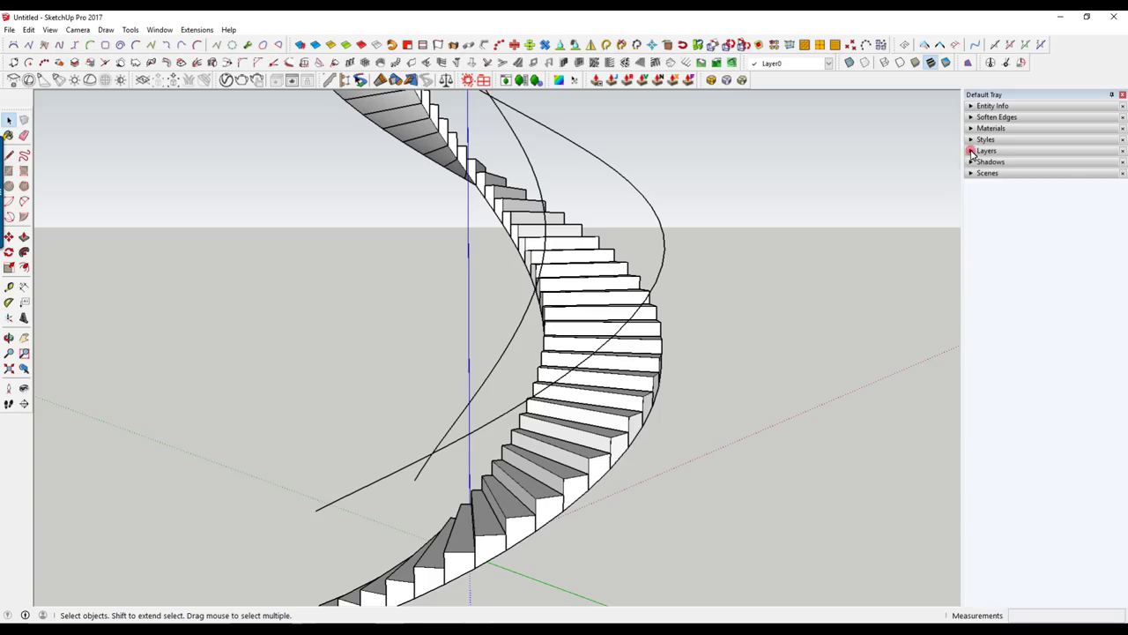
left_click(972, 152)
left_click(973, 164)
type("THANG")
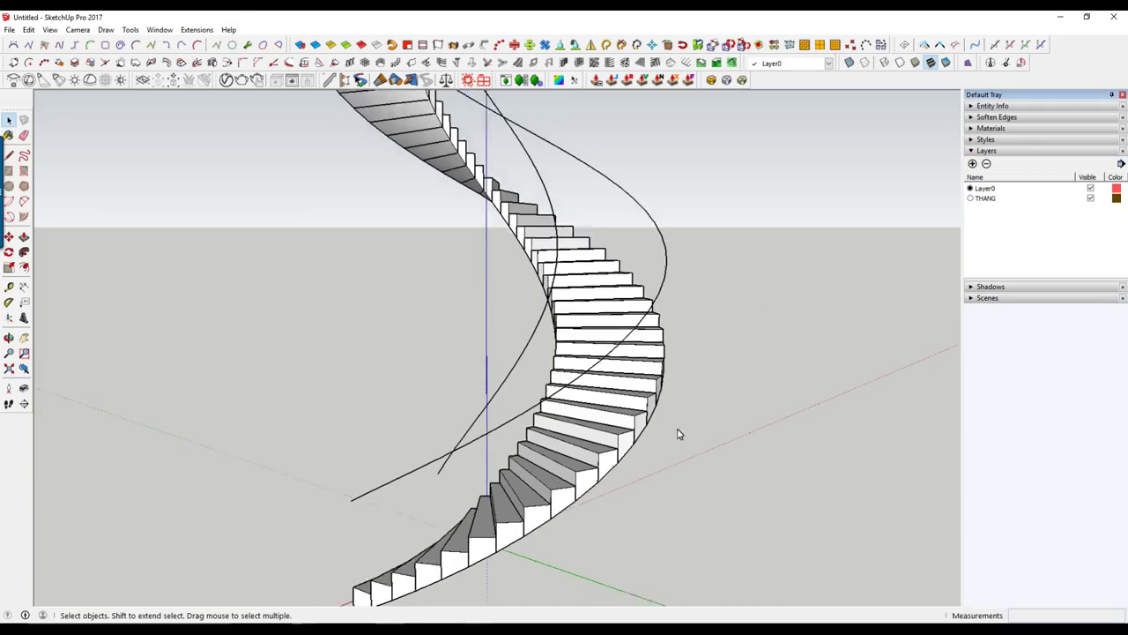
Select all the staircase geometry and assign it to the THANG layer.
middle_click_drag(675, 433, 629, 415)
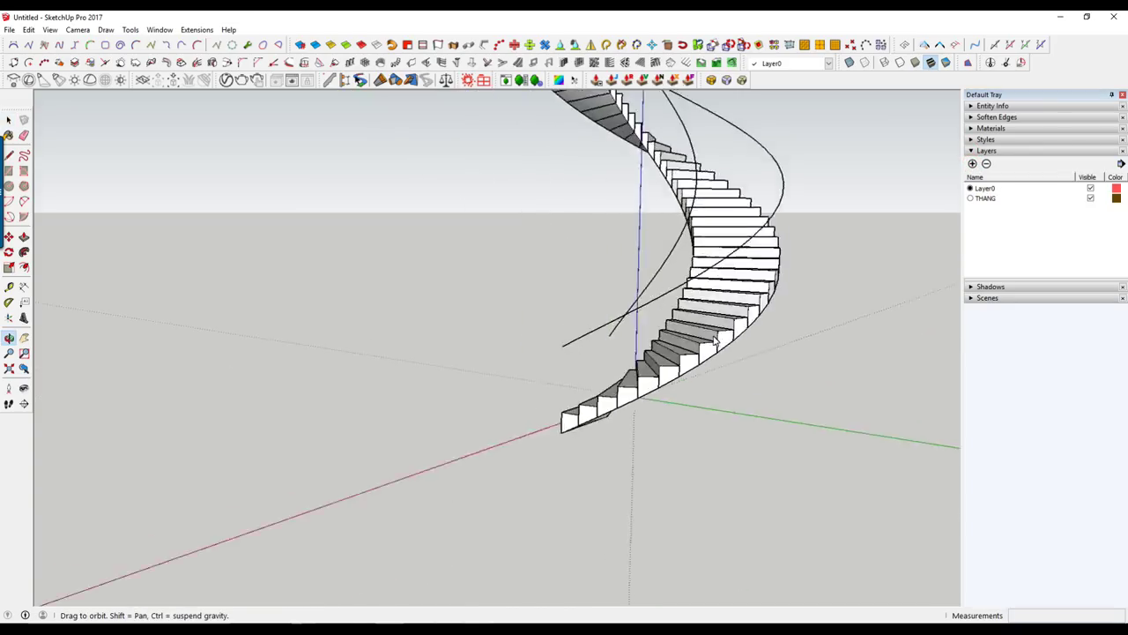
scroll(629, 415, "up", 3)
scroll(553, 399, "up", 3)
triple_click(552, 399)
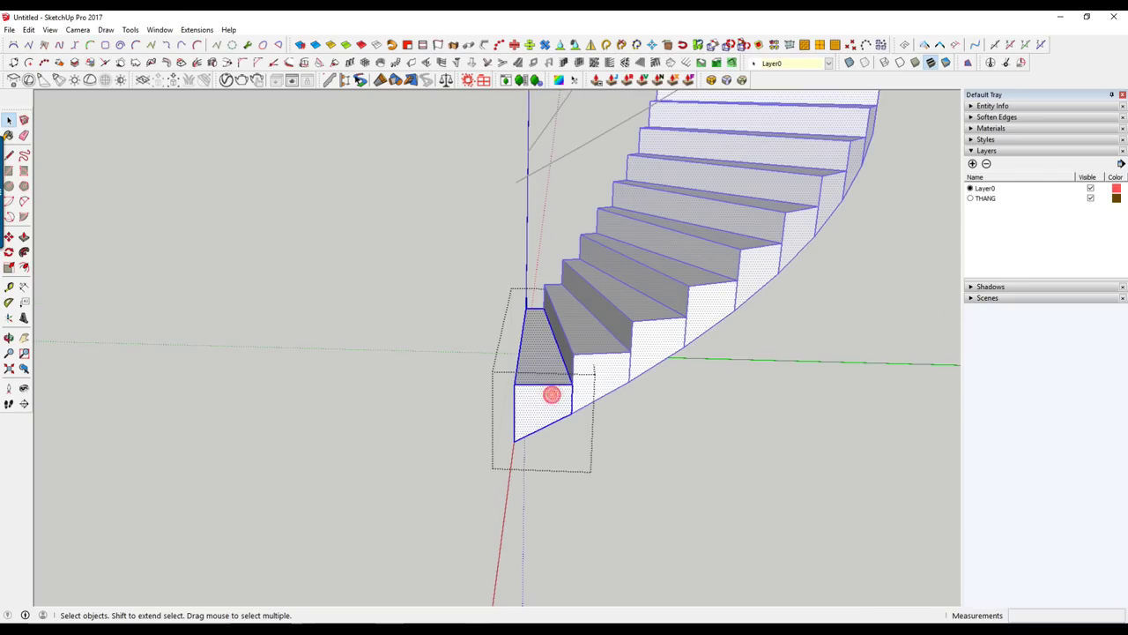
left_click(762, 64)
left_click(775, 85)
Toggle the THANG layer's visibility off and on twice to confirm it hides the stairs.
left_click(856, 366)
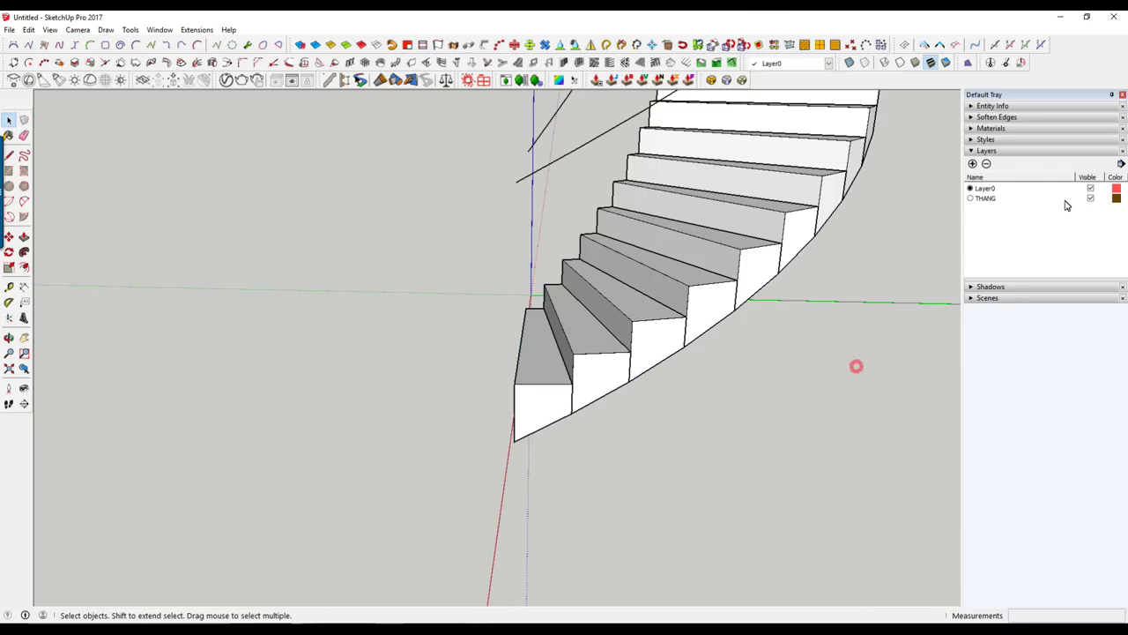
left_click(1091, 199)
left_click(1091, 199)
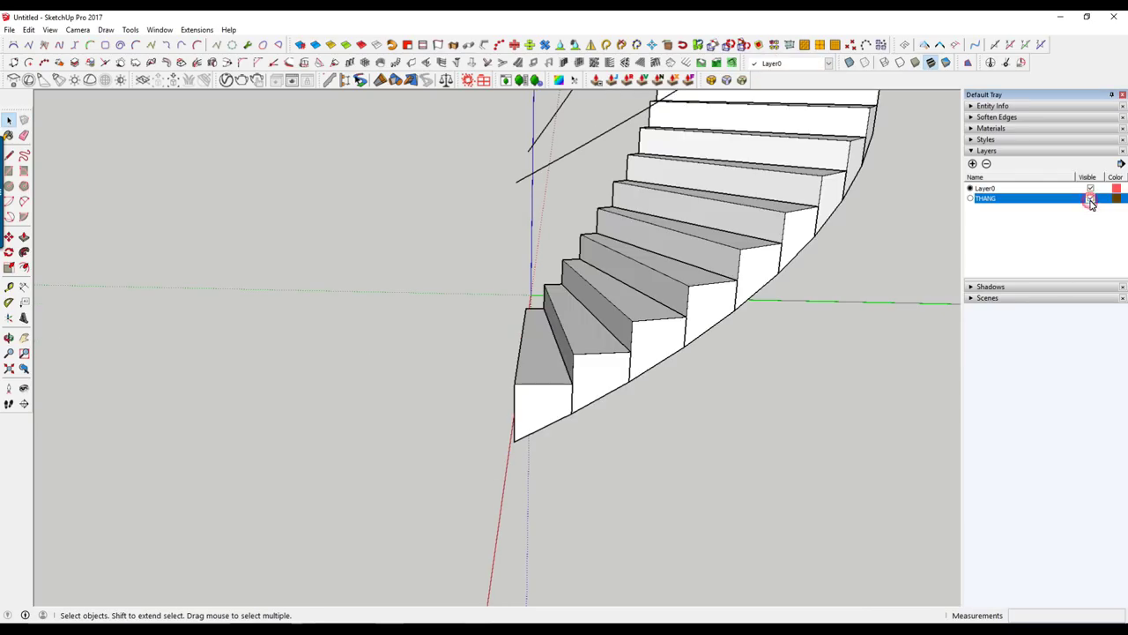
left_click(1091, 199)
left_click(1092, 199)
Orbit and zoom around the spiral staircase to bring the outer blue curve into view.
scroll(754, 340, "down", 5)
mouse_move(770, 272)
middle_mouse_down()
mouse_move(740, 359)
mouse_move(467, 420)
middle_mouse_up()
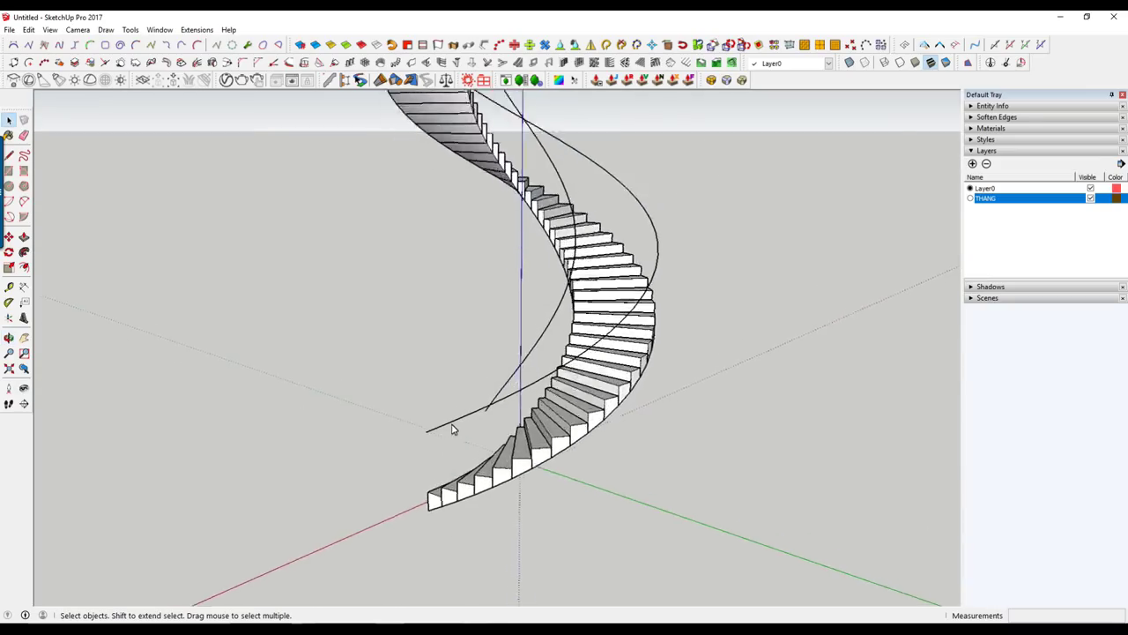
scroll(452, 429, "up", 3)
scroll(456, 423, "down", 3)
mouse_move(456, 424)
middle_mouse_down()
mouse_move(596, 416)
mouse_move(494, 440)
mouse_move(477, 403)
mouse_move(492, 268)
middle_mouse_up()
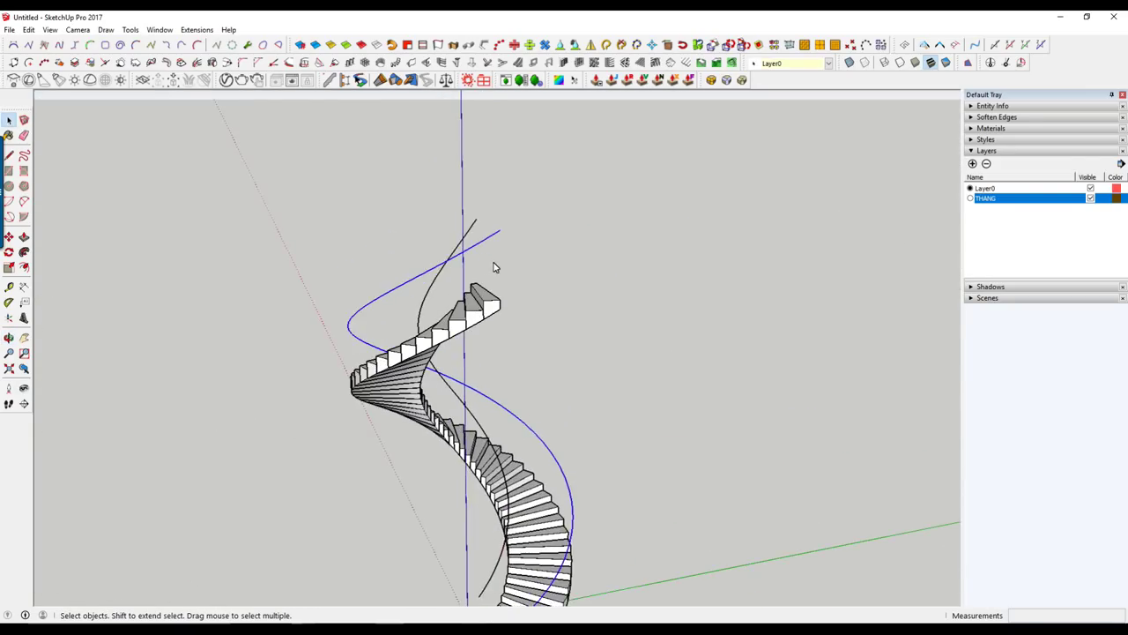
scroll(492, 269, "up", 3)
scroll(404, 343, "down", 3)
mouse_move(433, 383)
middle_mouse_down()
mouse_move(332, 409)
mouse_move(490, 270)
mouse_move(432, 305)
mouse_move(361, 428)
middle_mouse_up()
scroll(490, 270, "up", 3)
scroll(435, 267, "down", 3)
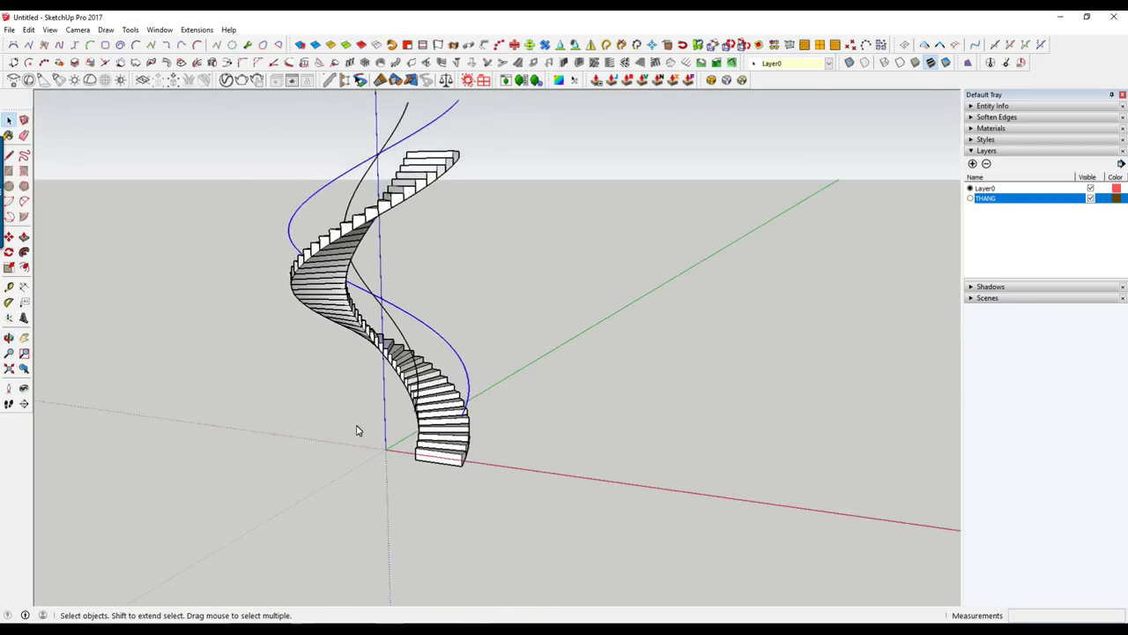
scroll(361, 428, "up", 3)
scroll(481, 438, "up", 2)
middle_click_drag(480, 438, 541, 260)
scroll(541, 259, "up", 3)
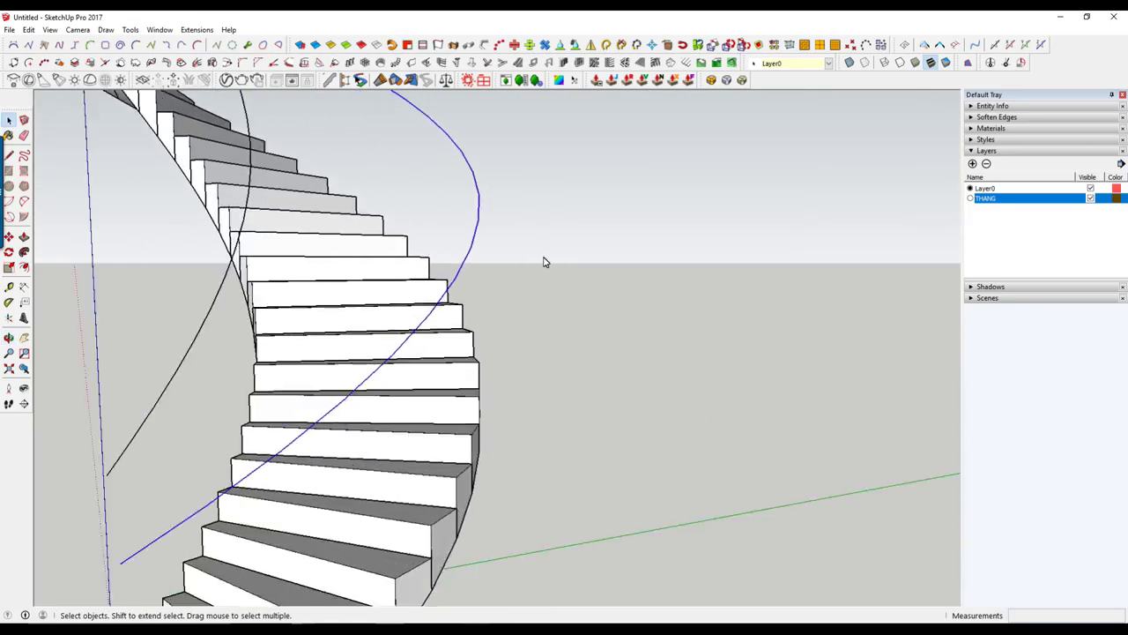
Convert the outer blue curve with BZ Polyline Segmentor into evenly spaced segments with 49 control points.
right_click(472, 244)
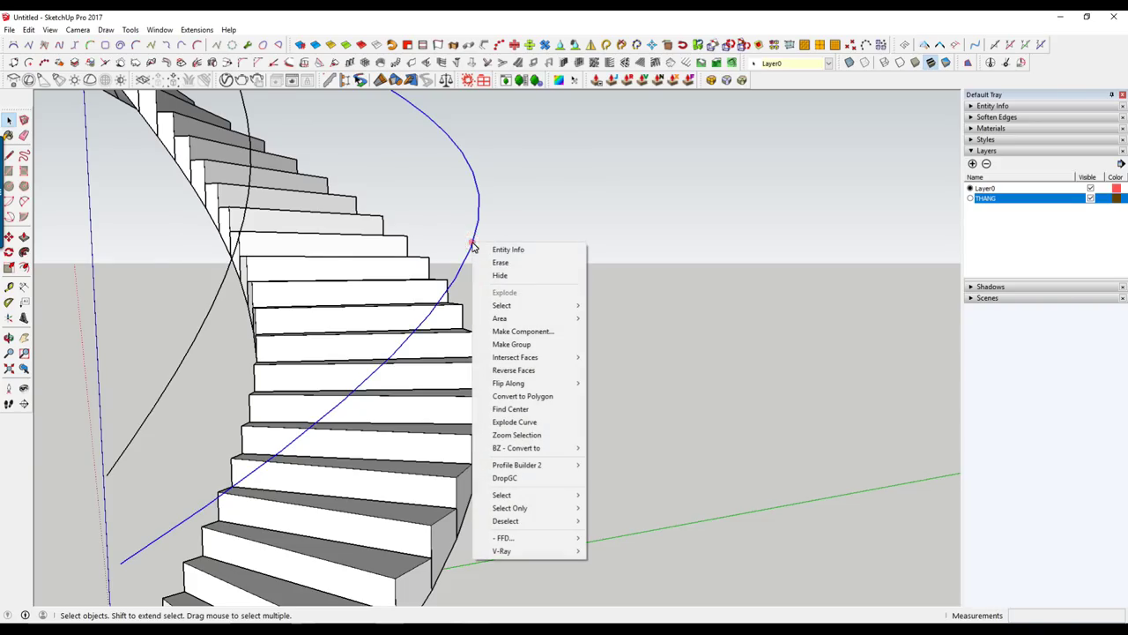
mouse_move(529, 448)
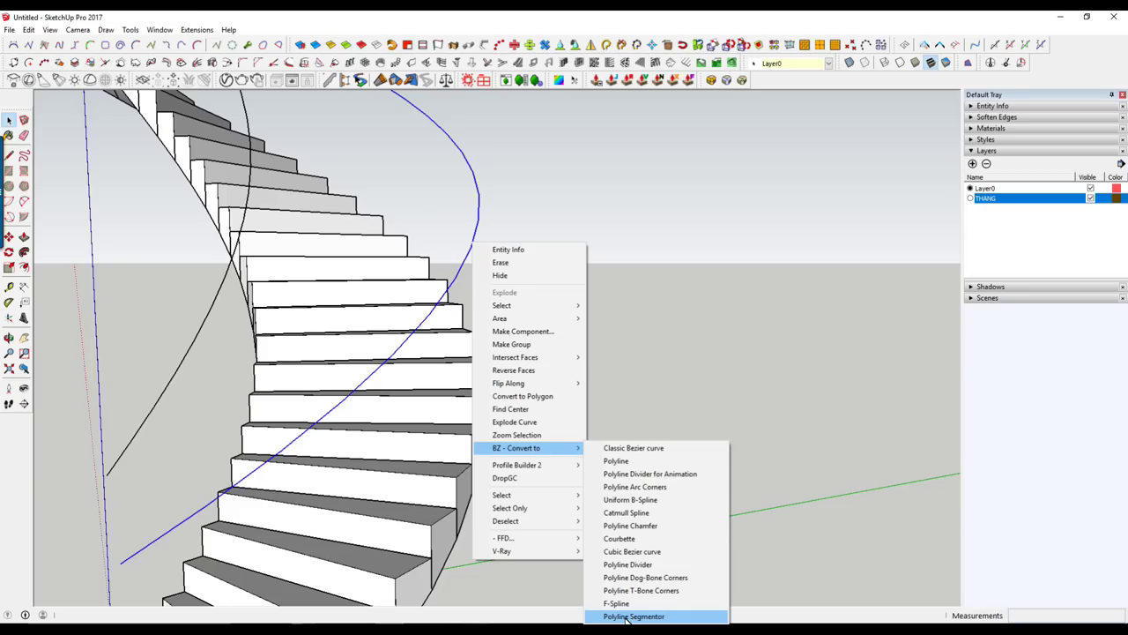
left_click(627, 617)
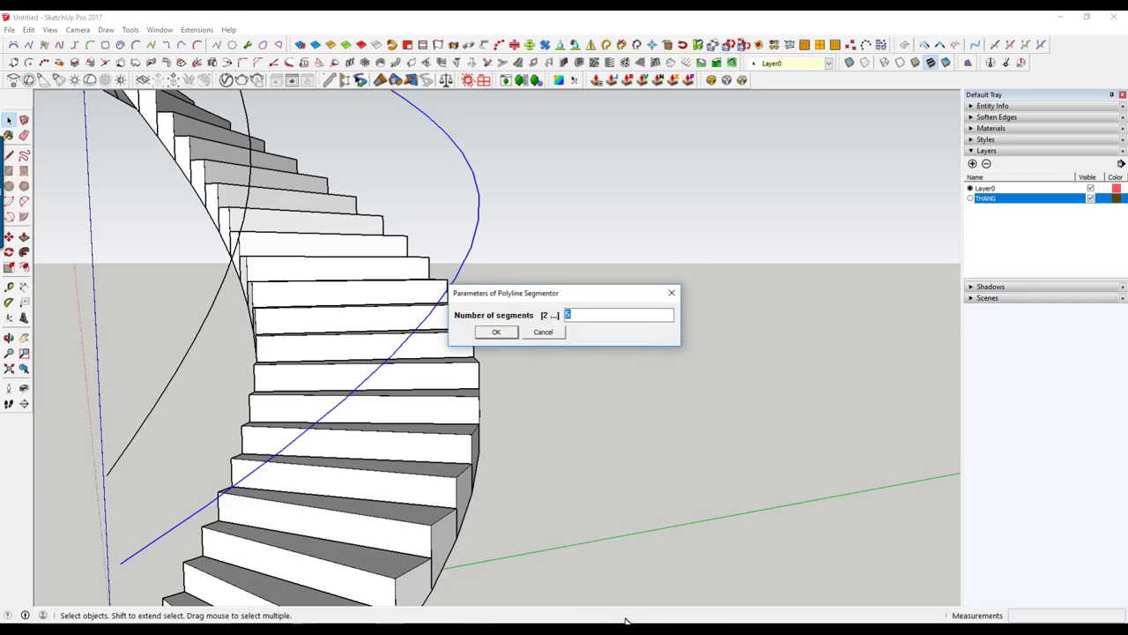
key("Return")
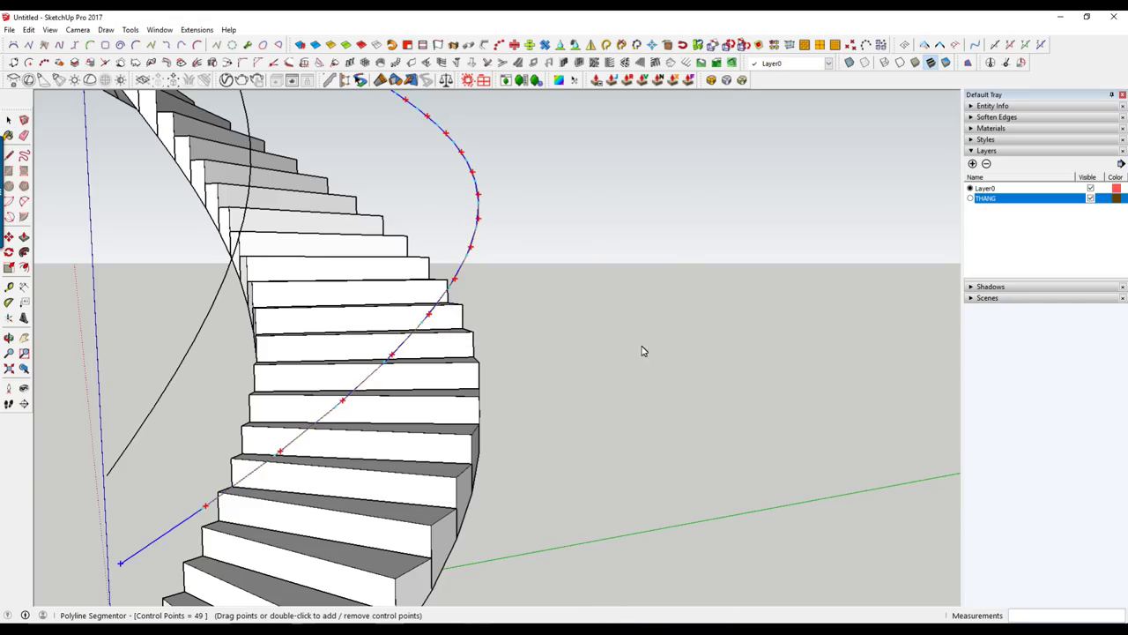
right_click(621, 277)
Finish the outer curve's segmentation edit.
left_click(642, 279)
middle_click_drag(627, 276, 304, 349)
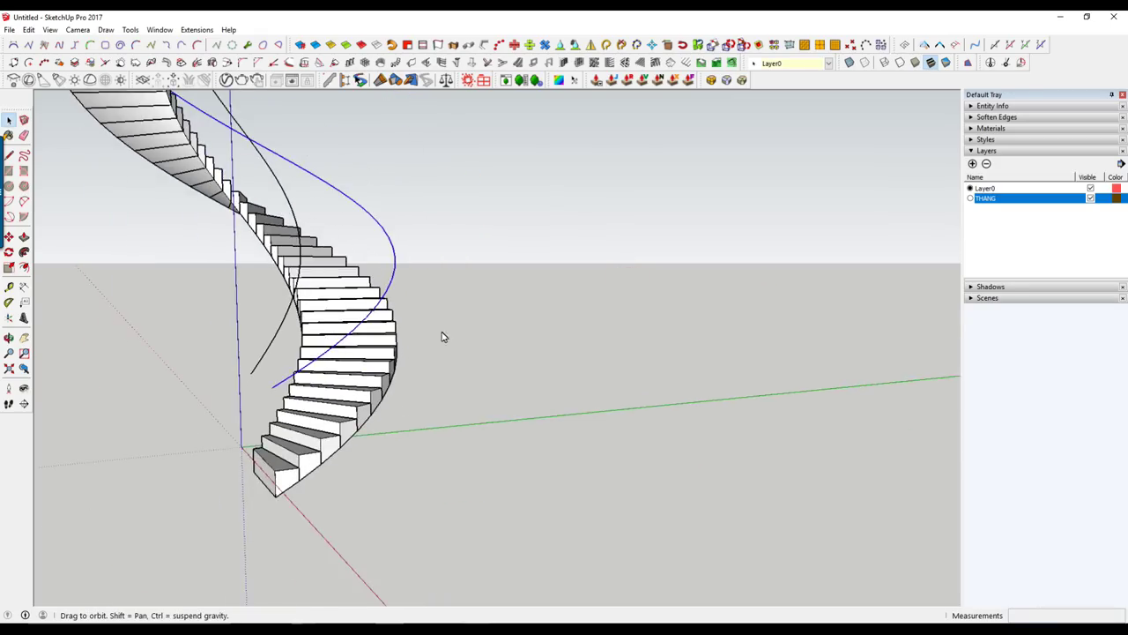
scroll(304, 349, "up", 1)
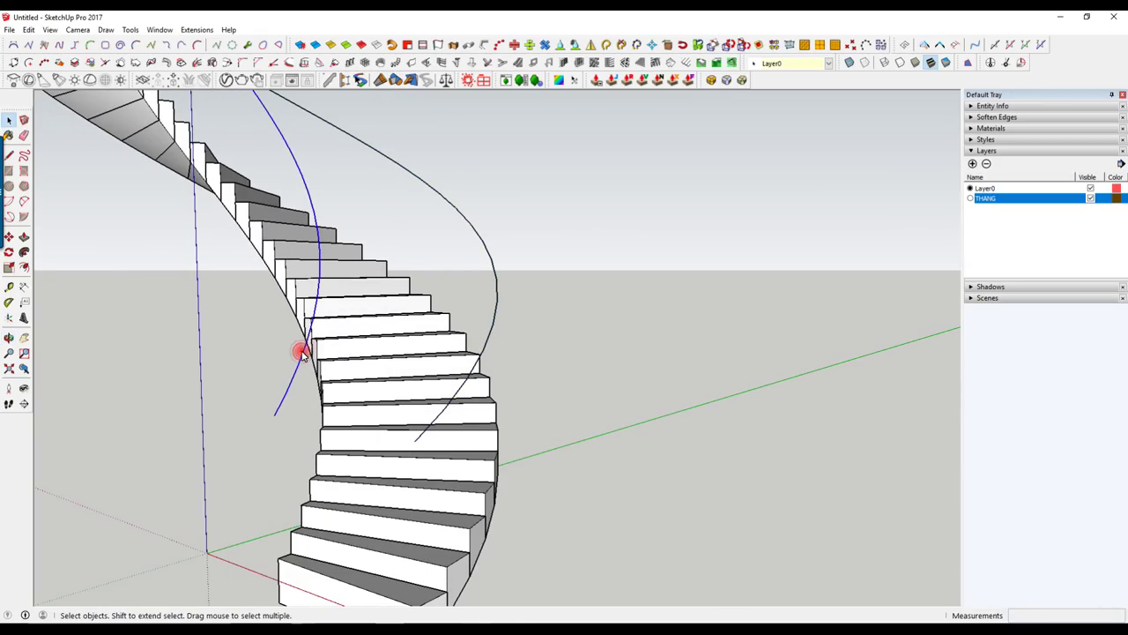
Convert the inner spiral curve with Polyline Segmentor into 50 segments, finish with Done, and deselect.
right_click(302, 352)
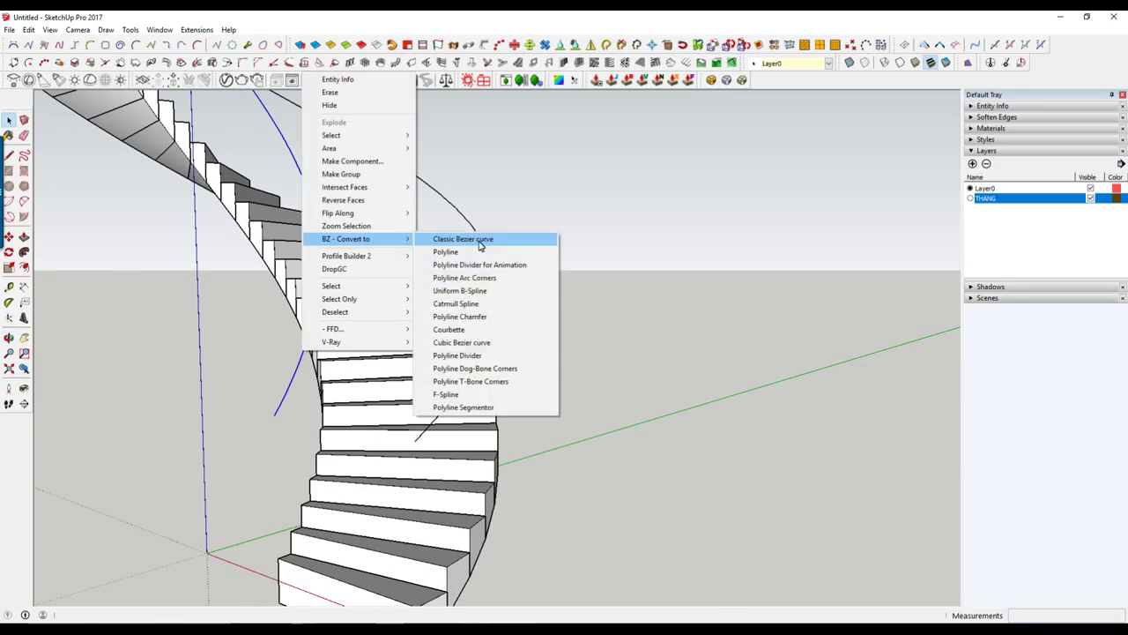
left_click(467, 409)
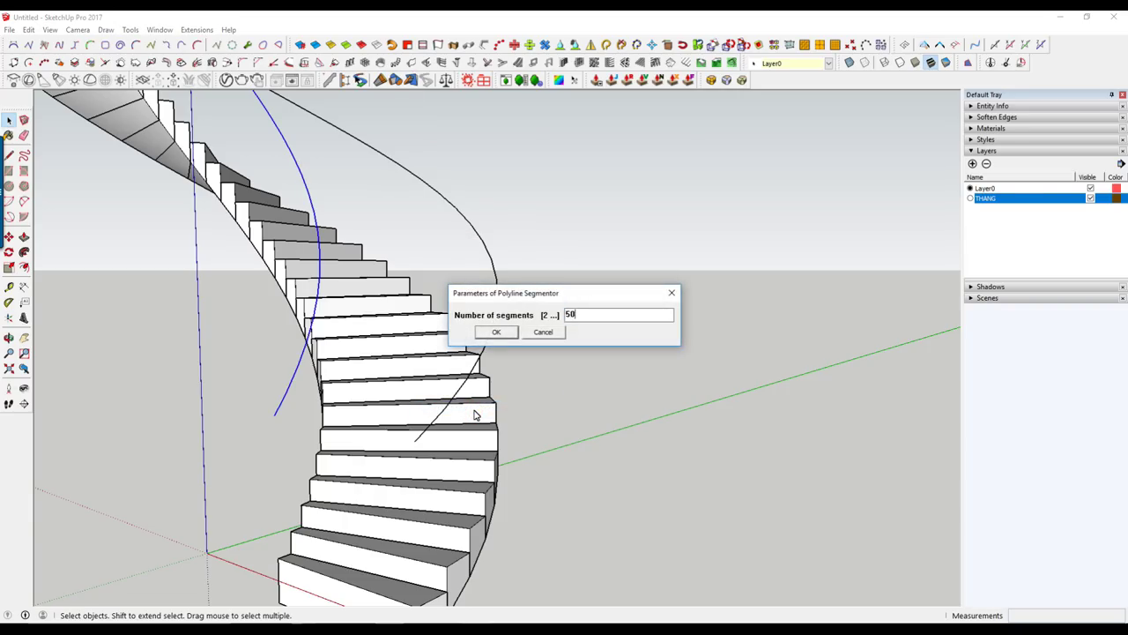
key("Return")
right_click(663, 314)
left_click(668, 320)
middle_click_drag(664, 317, 644, 293)
left_click(597, 260)
scroll(496, 335, "up", 2)
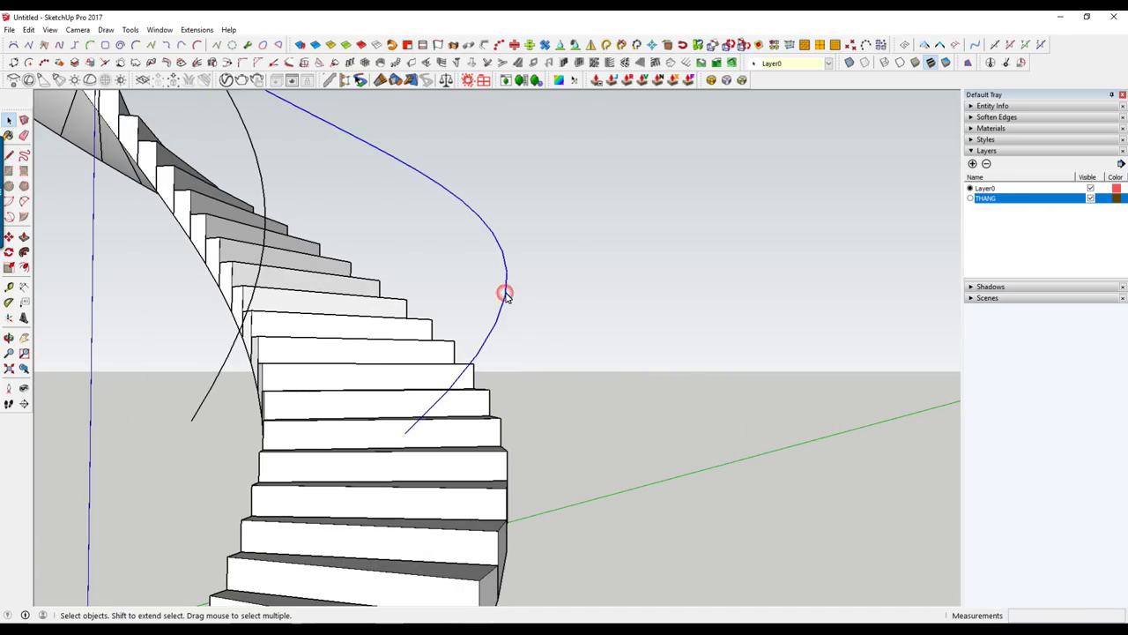
Enable the Curviloft toolbar from View > Toolbars.
scroll(498, 296, "down", 3)
mouse_move(491, 297)
middle_mouse_down()
mouse_move(356, 302)
mouse_move(131, 361)
middle_mouse_up()
mouse_move(478, 223)
middle_mouse_down()
mouse_move(442, 307)
mouse_move(846, 270)
mouse_move(617, 317)
middle_mouse_up()
scroll(442, 299, "down", 3)
left_click(50, 30)
left_click(69, 40)
left_click(474, 310)
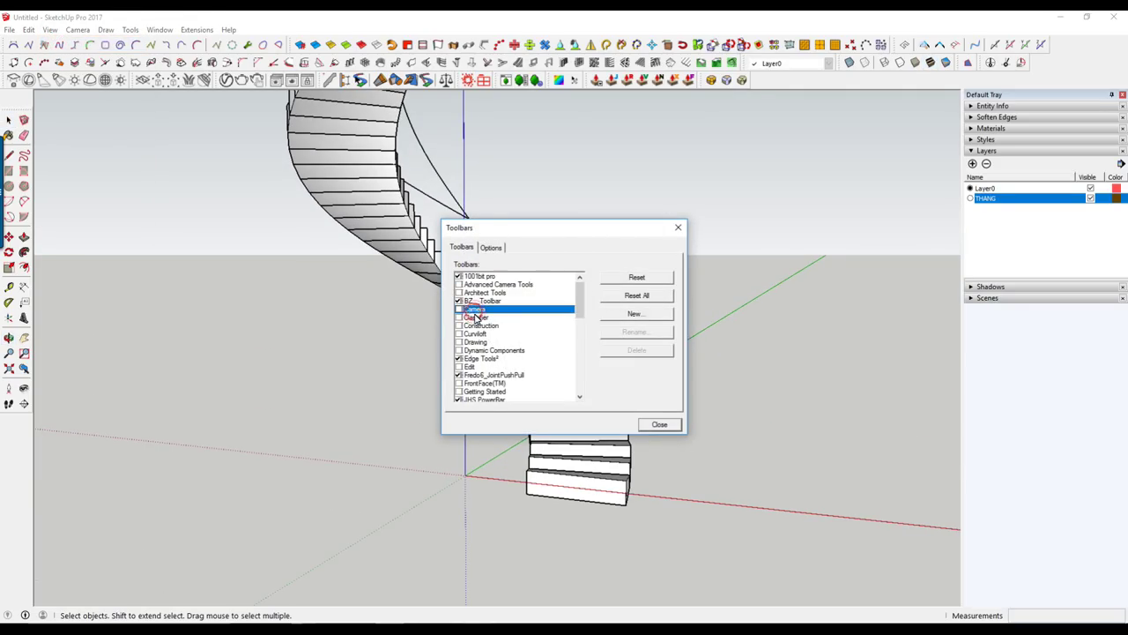
left_click(459, 334)
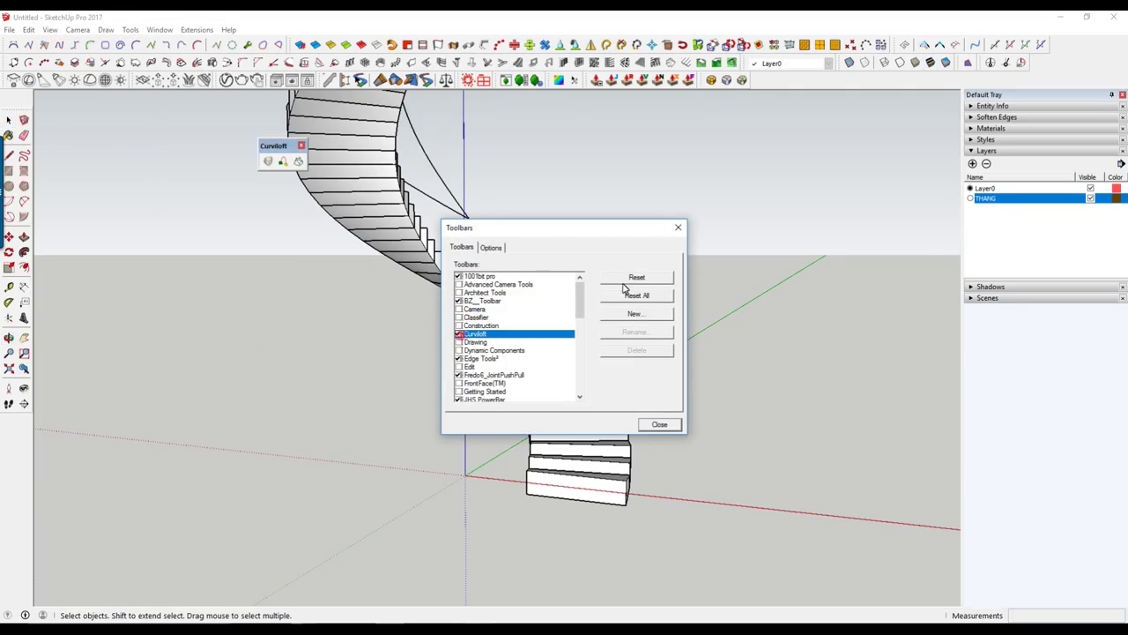
Copy both spiral curves straight down 1188 mm using Move with Ctrl.
left_click(676, 229)
mouse_move(660, 317)
middle_mouse_down()
mouse_move(595, 286)
mouse_move(589, 255)
middle_mouse_up()
left_click_drag(473, 206, 612, 256)
key("m")
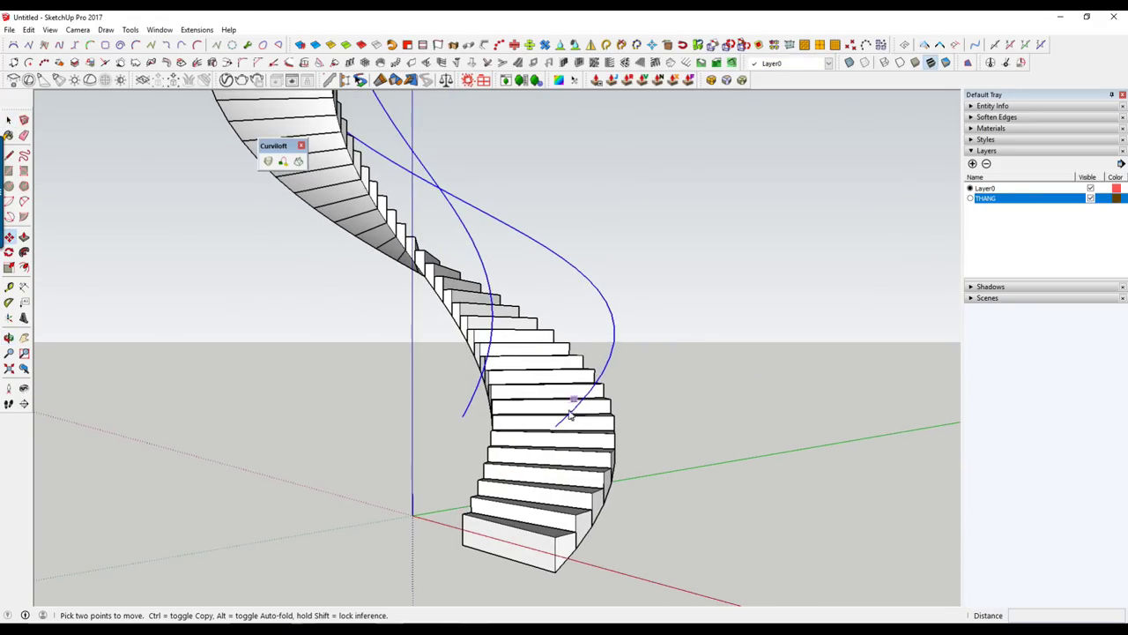
scroll(569, 419, "up", 3)
key("ctrl")
left_click(541, 431)
scroll(536, 428, "down", 3)
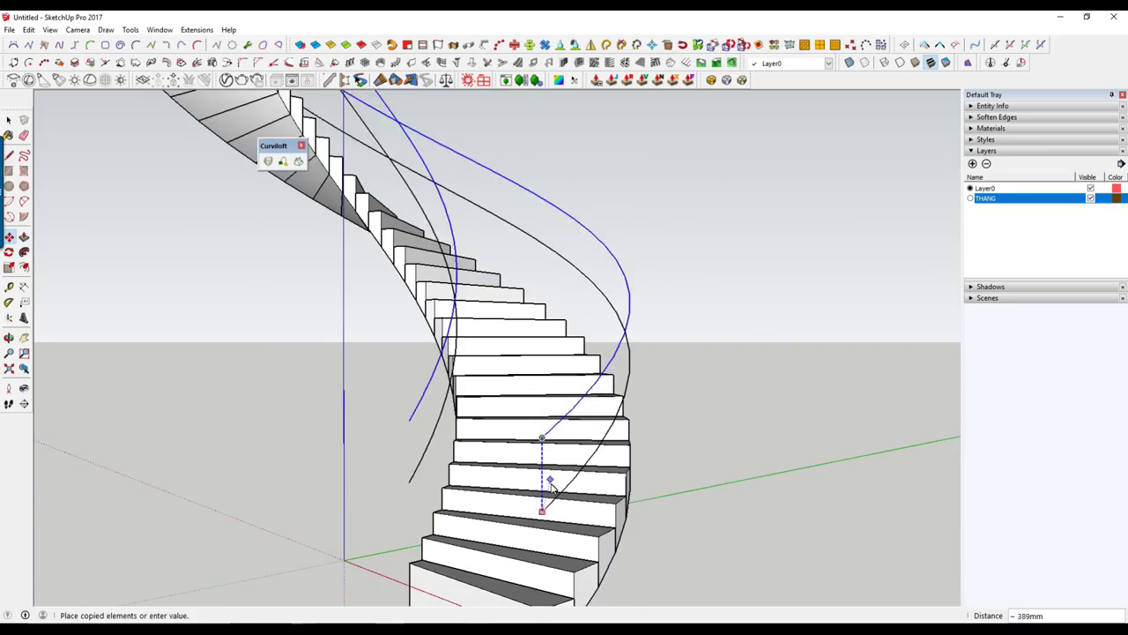
middle_click_drag(550, 478, 554, 396)
left_click(548, 438)
key("space")
Hide the THANG layer so only the four spiral guide curves show.
middle_click_drag(706, 372, 682, 448)
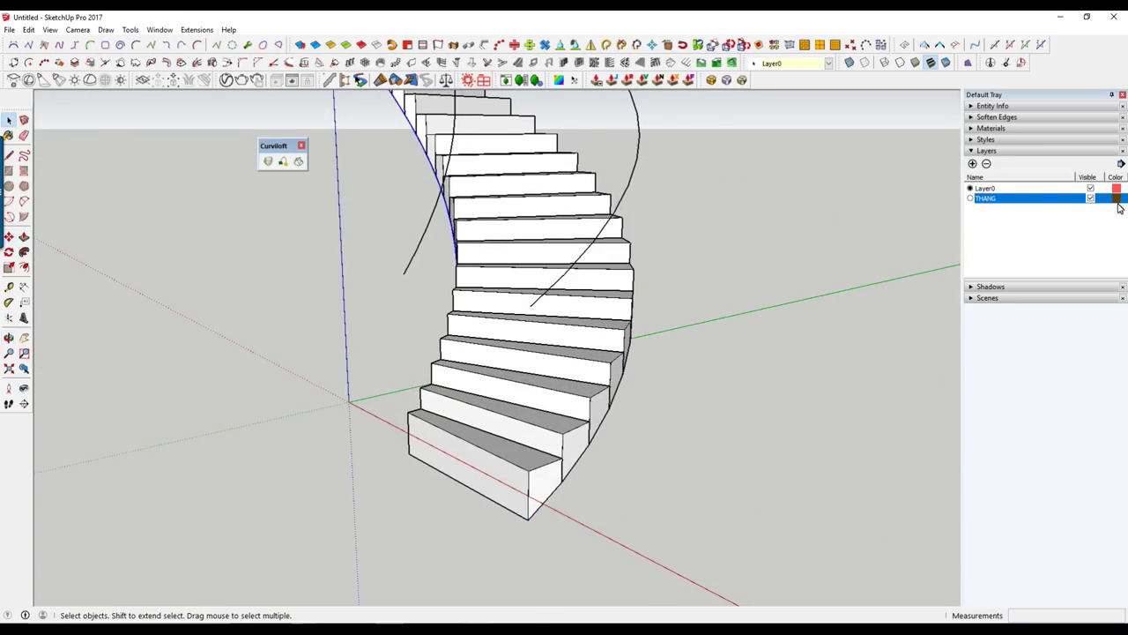
left_click(1091, 199)
mouse_move(611, 329)
middle_mouse_down()
mouse_move(675, 220)
mouse_move(675, 309)
mouse_move(284, 387)
mouse_move(305, 370)
mouse_move(510, 397)
middle_mouse_up()
left_click_drag(422, 278, 456, 327)
mouse_move(456, 327)
middle_mouse_down()
mouse_move(679, 224)
mouse_move(629, 184)
mouse_move(297, 141)
middle_mouse_up()
left_click_drag(284, 152, 736, 185)
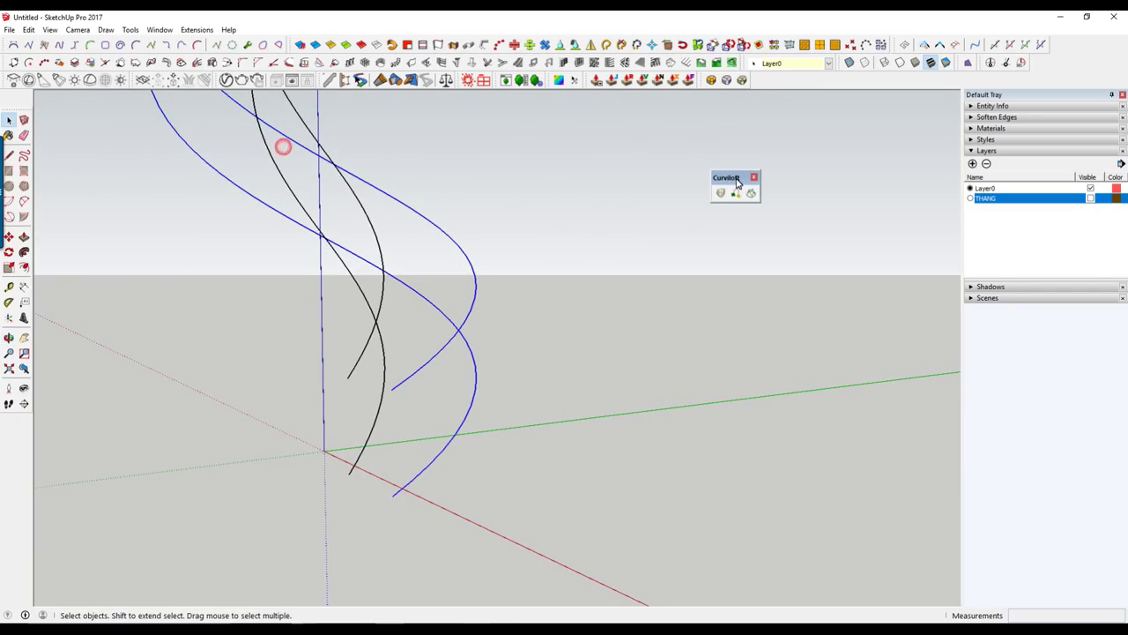
Loft a Curviloft spline surface with 10 subdivisions between the first curve pair.
left_click(720, 193)
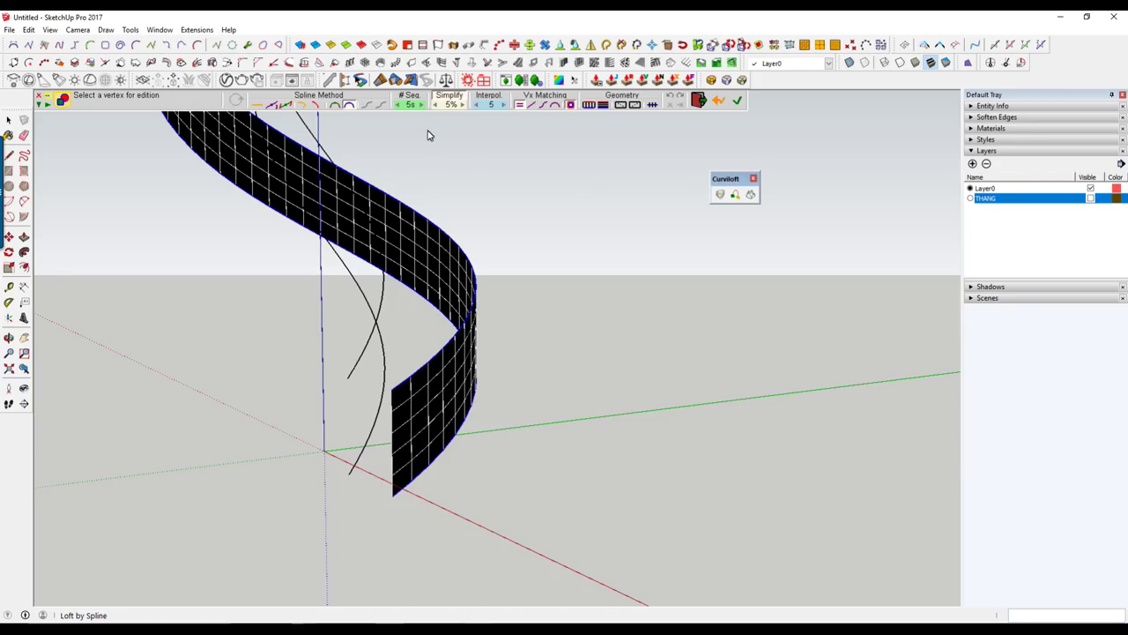
left_click(422, 105)
key("Return")
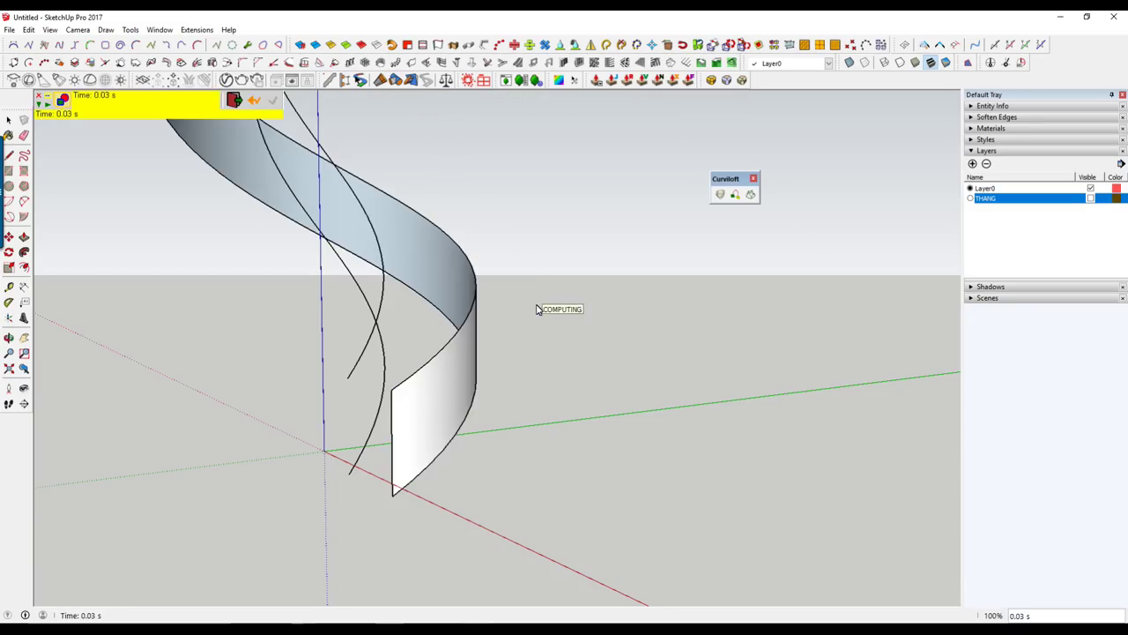
Select the other pair of spiral curves and start a second Loft by Spline.
scroll(486, 353, "up", 2)
scroll(467, 370, "up", 2)
scroll(454, 375, "up", 2)
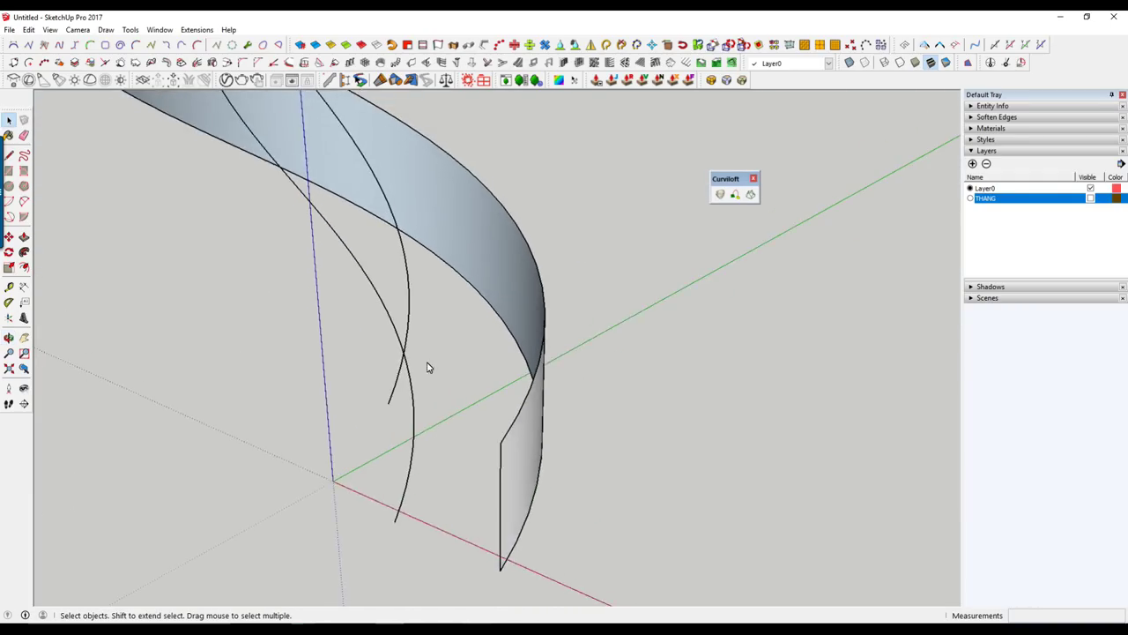
scroll(447, 373, "up", 2)
left_click(423, 374)
left_click(717, 194)
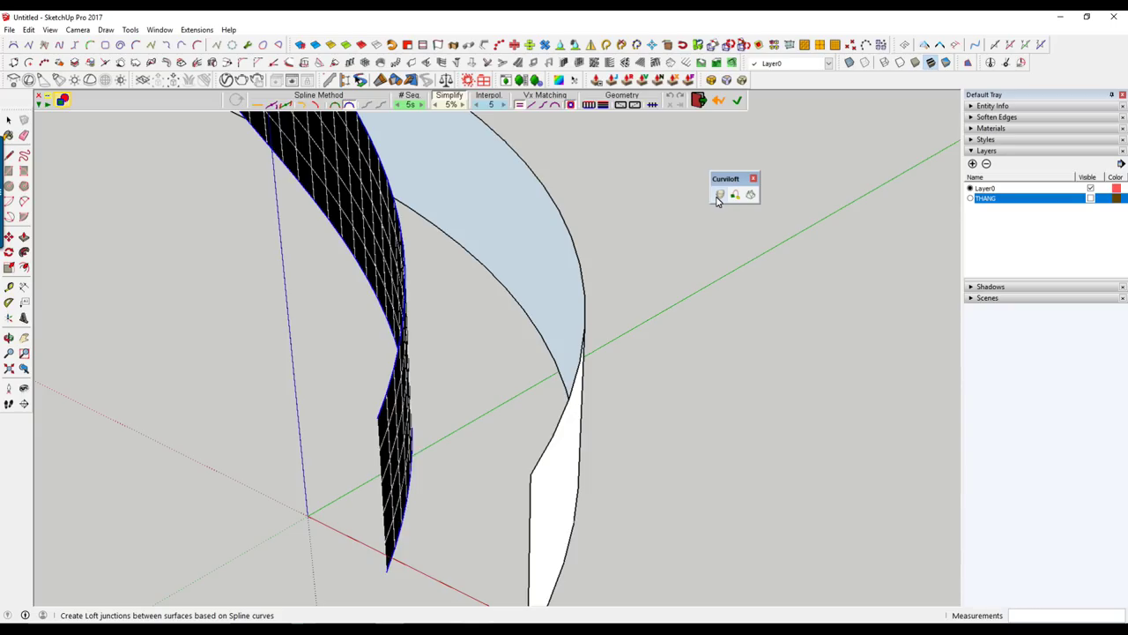
Accept the second loft, then select and delete the two loft strips.
key("Return")
mouse_move(635, 264)
middle_mouse_down()
mouse_move(567, 300)
mouse_move(593, 312)
mouse_move(377, 277)
middle_mouse_up()
left_click(373, 273)
left_click(423, 276, "shift")
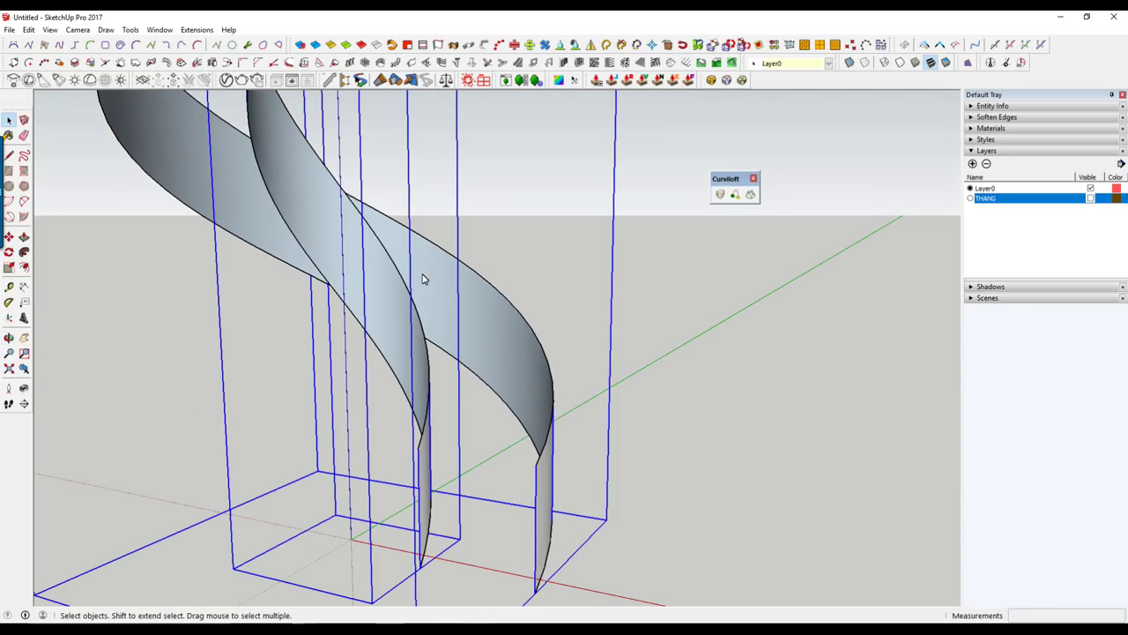
key("Delete")
Select and delete the guide curves, then undo to restore the loft strips.
scroll(423, 278, "down", 3)
scroll(423, 277, "down", 3)
middle_click_drag(424, 277, 520, 462)
left_click_drag(520, 462, 557, 418)
mouse_move(557, 418)
middle_mouse_down()
mouse_move(514, 355)
mouse_move(330, 385)
mouse_move(409, 405)
middle_mouse_up()
key("Delete")
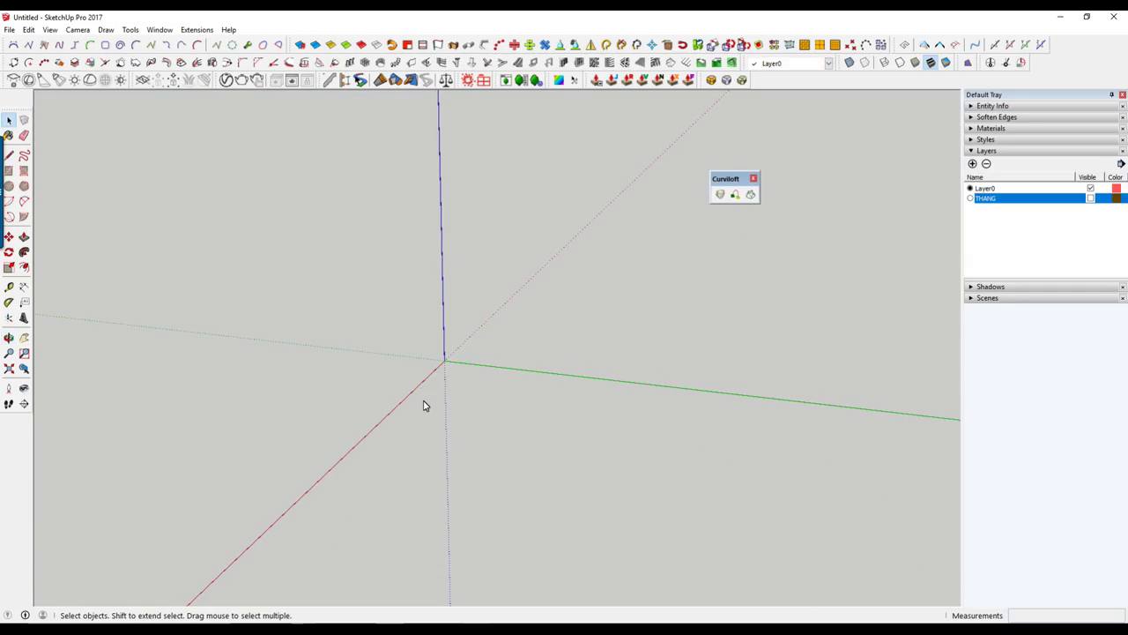
key("ctrl+z")
Float the Fredo6 JointPushPull toolbar beside the model for easy access.
middle_click_drag(441, 403, 414, 312)
scroll(479, 385, "up", 3)
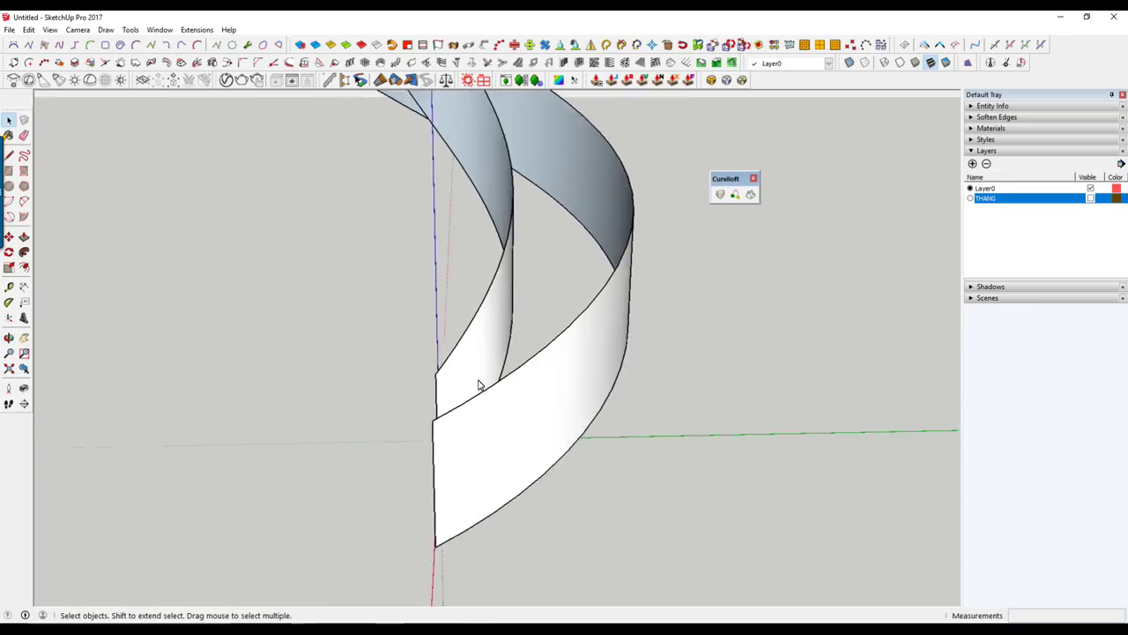
scroll(533, 438, "up", 3)
scroll(532, 439, "down", 3)
mouse_move(532, 439)
middle_mouse_down()
mouse_move(605, 391)
mouse_move(700, 275)
middle_mouse_up()
left_click_drag(589, 79, 719, 135)
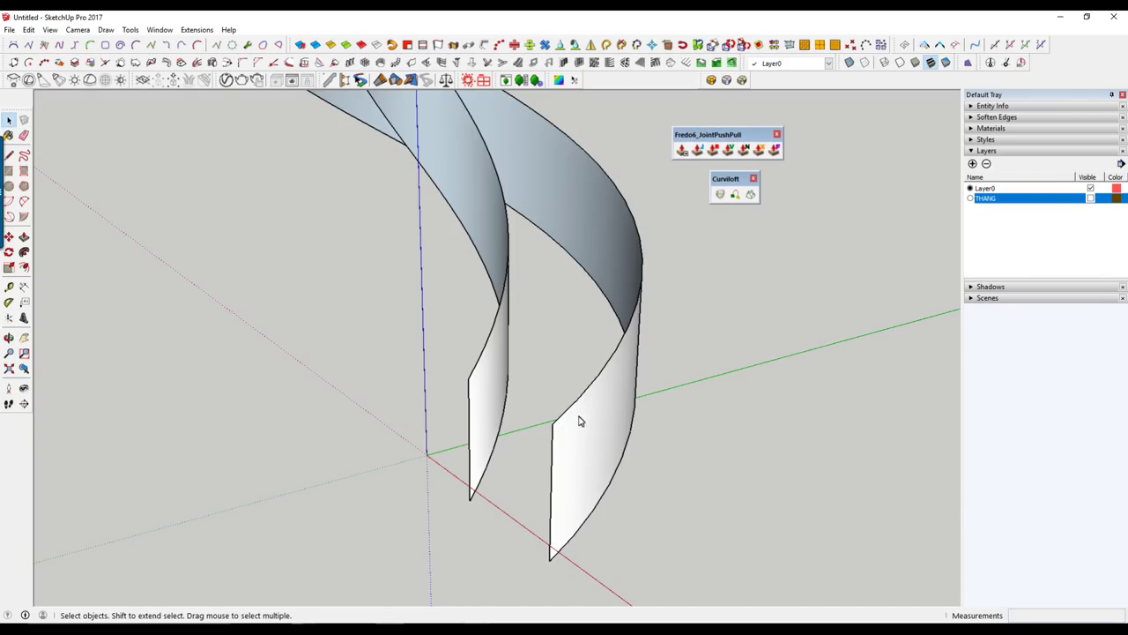
Thicken the outer strip's curved face into a 50mm shell with Joint Push Pull.
middle_click_drag(580, 421, 545, 355)
left_click(545, 355)
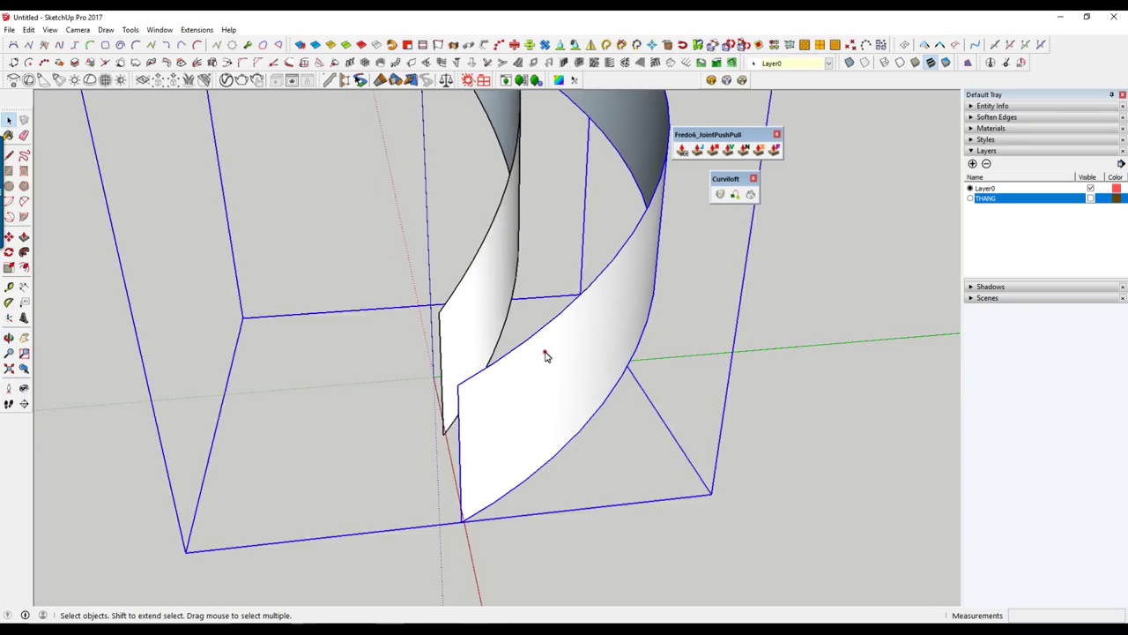
double_click(545, 355)
left_click(563, 378)
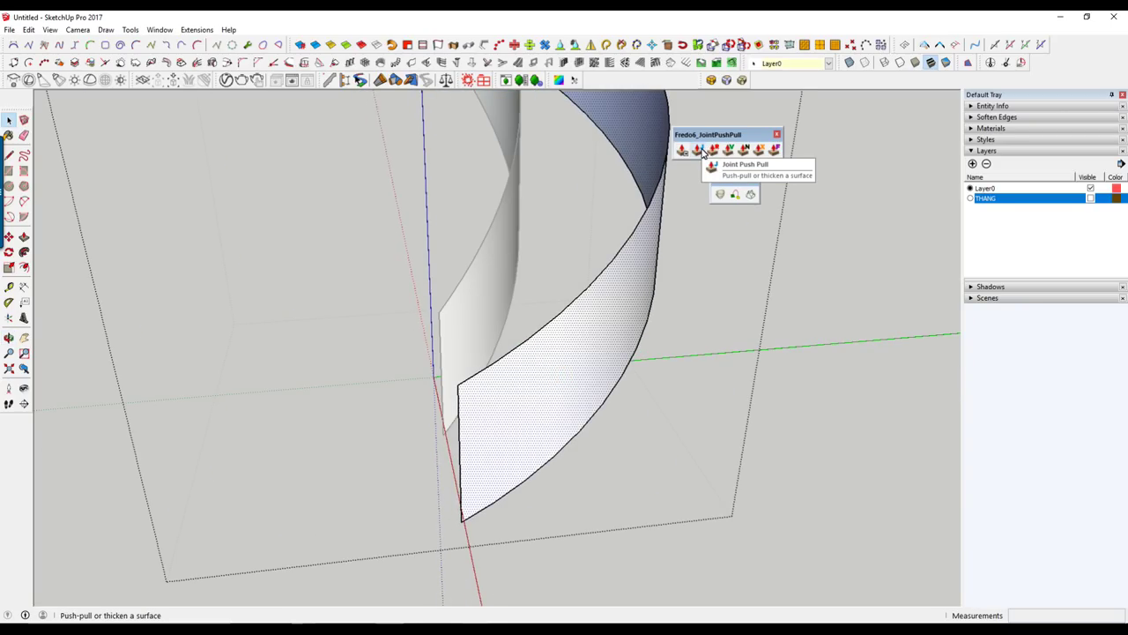
left_click(697, 150)
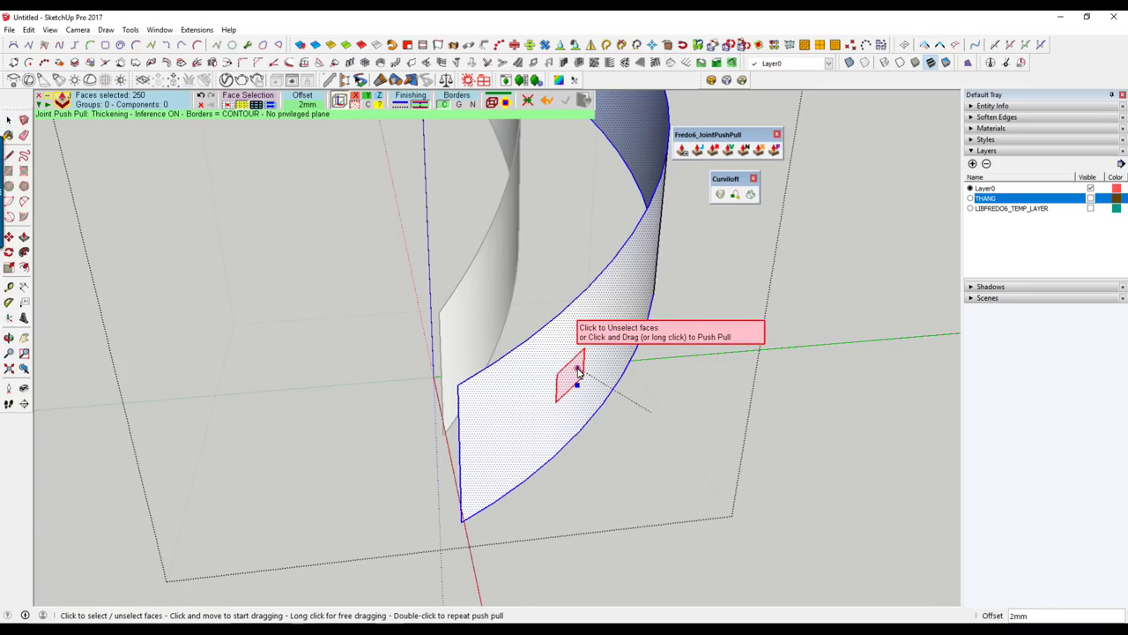
left_click_drag(578, 371, 595, 398)
type("50")
key("Return")
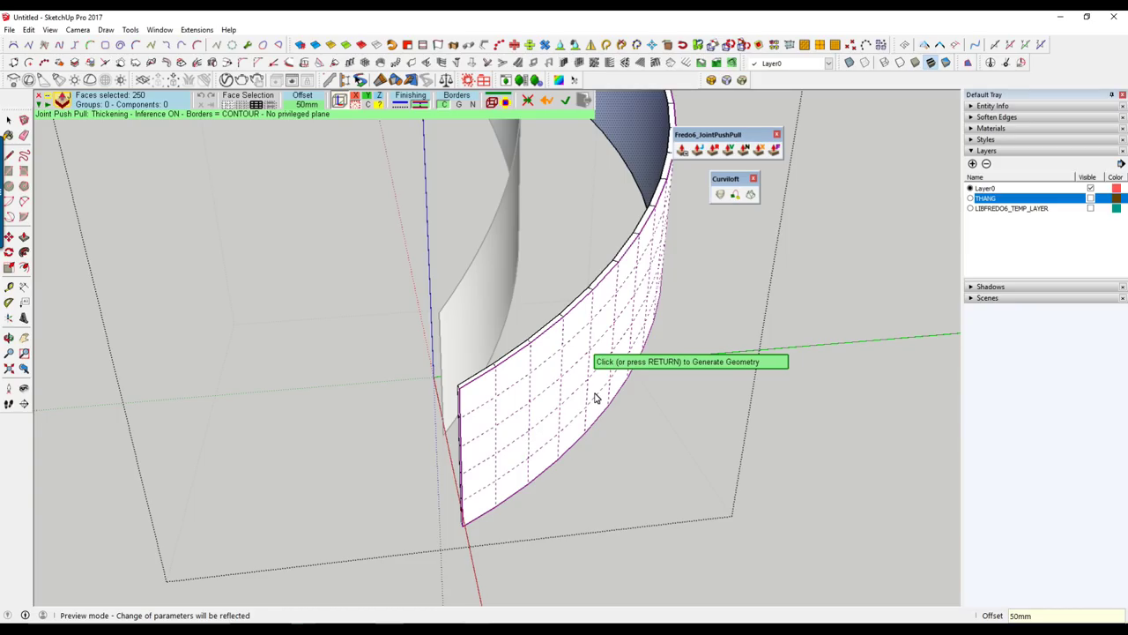
left_click(595, 399)
mouse_move(596, 398)
middle_mouse_down()
mouse_move(841, 284)
mouse_move(792, 291)
mouse_move(592, 390)
mouse_move(781, 504)
mouse_move(509, 335)
middle_mouse_up()
key("space")
Give the second strip's face the same 50mm Joint Push Pull thickening.
double_click(508, 335)
left_click(508, 332)
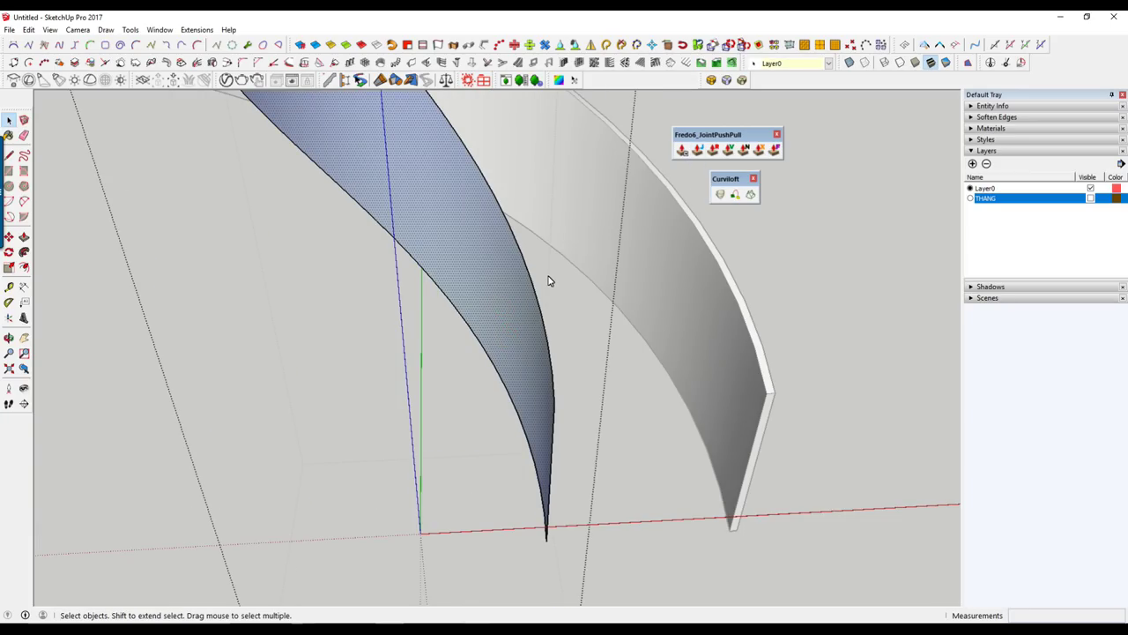
middle_click_drag(544, 284, 529, 309)
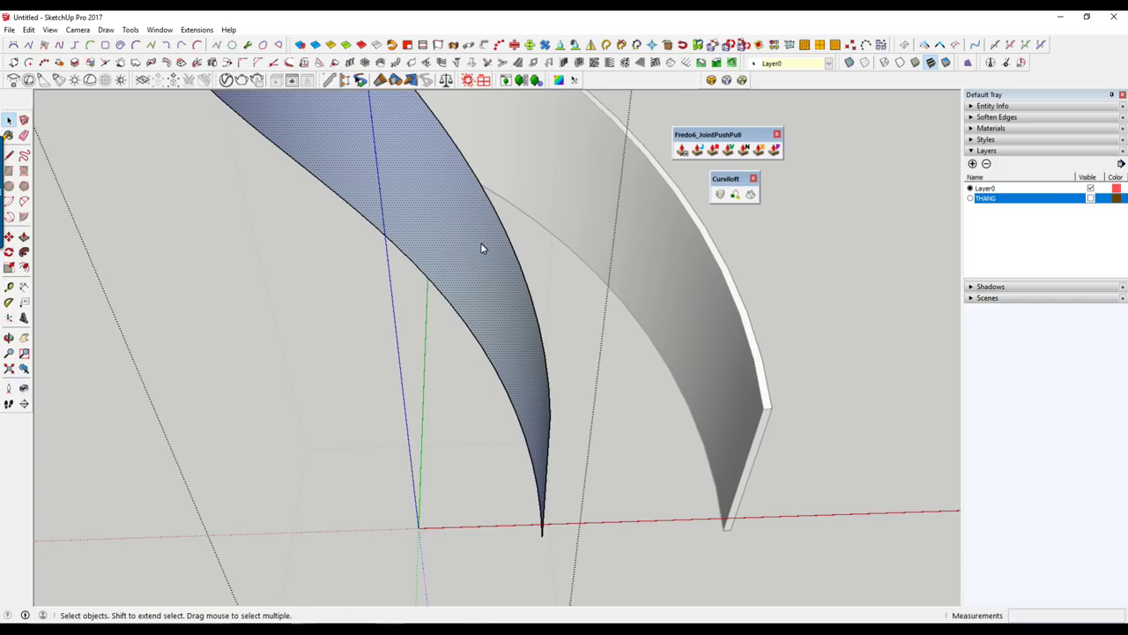
left_click(697, 150)
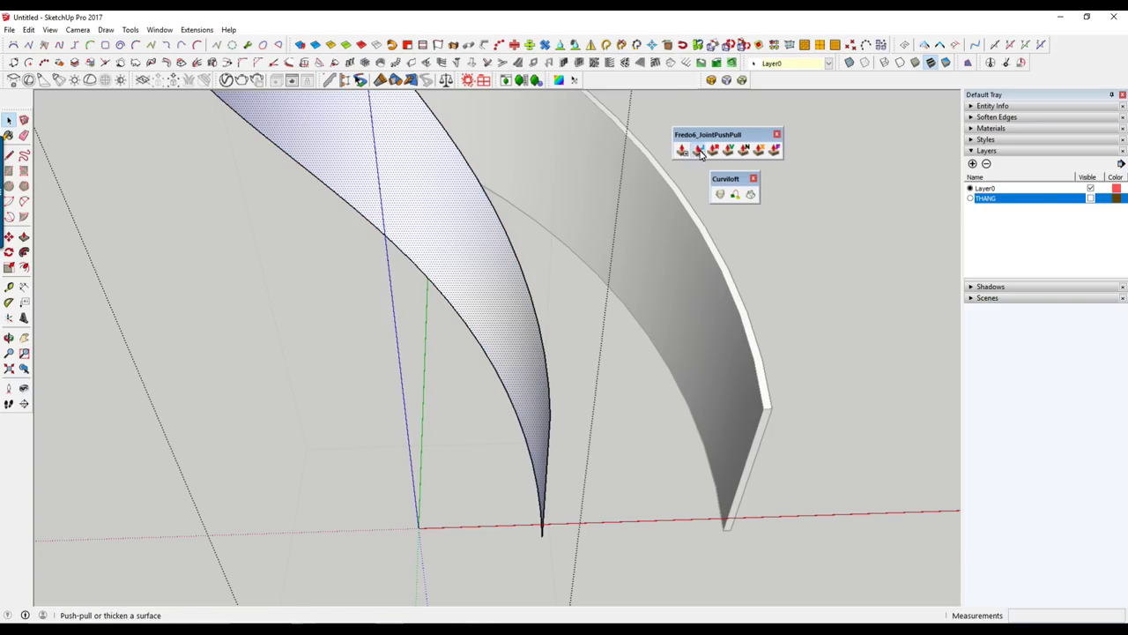
left_click_drag(498, 306, 471, 315)
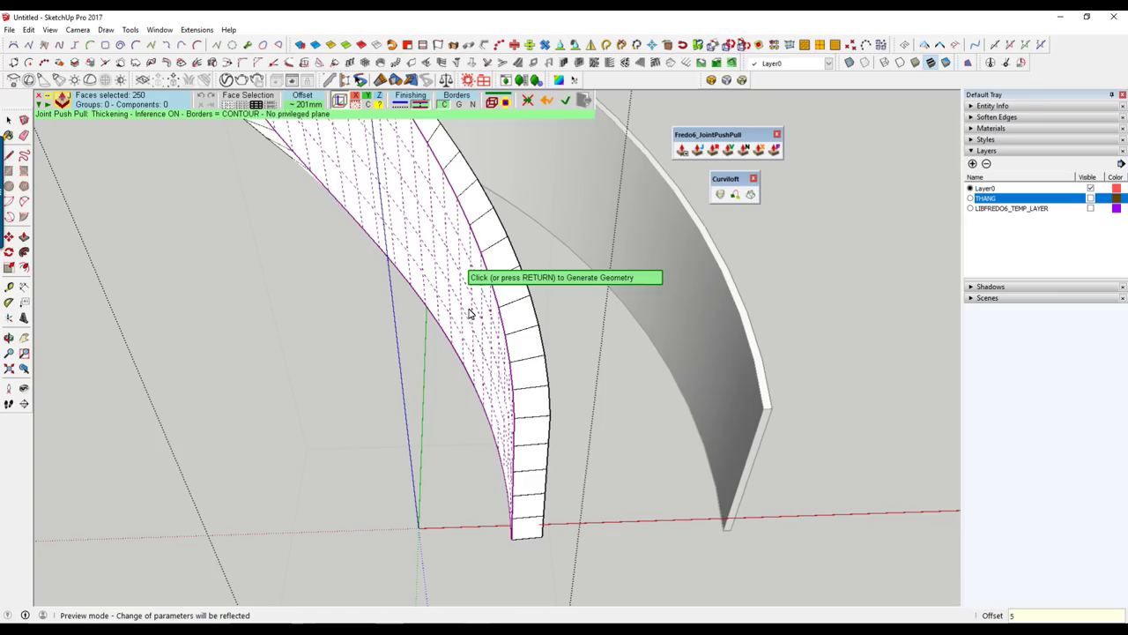
left_click(470, 313)
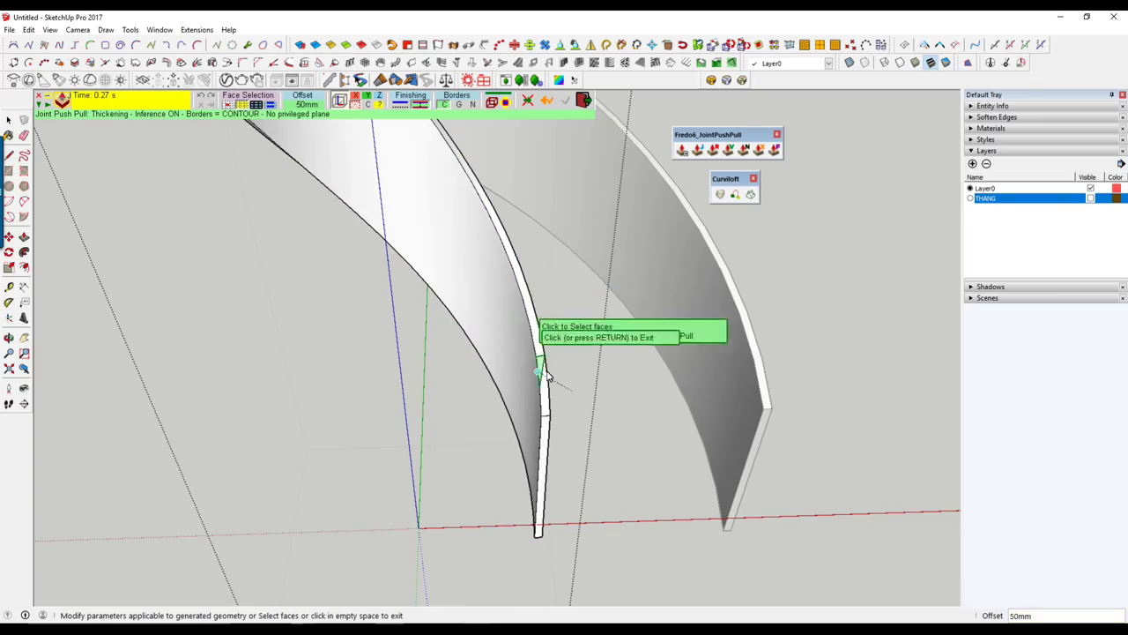
scroll(538, 368, "down", 3)
scroll(538, 367, "down", 2)
key("space")
mouse_move(567, 365)
middle_mouse_down()
mouse_move(503, 358)
mouse_move(582, 299)
middle_mouse_up()
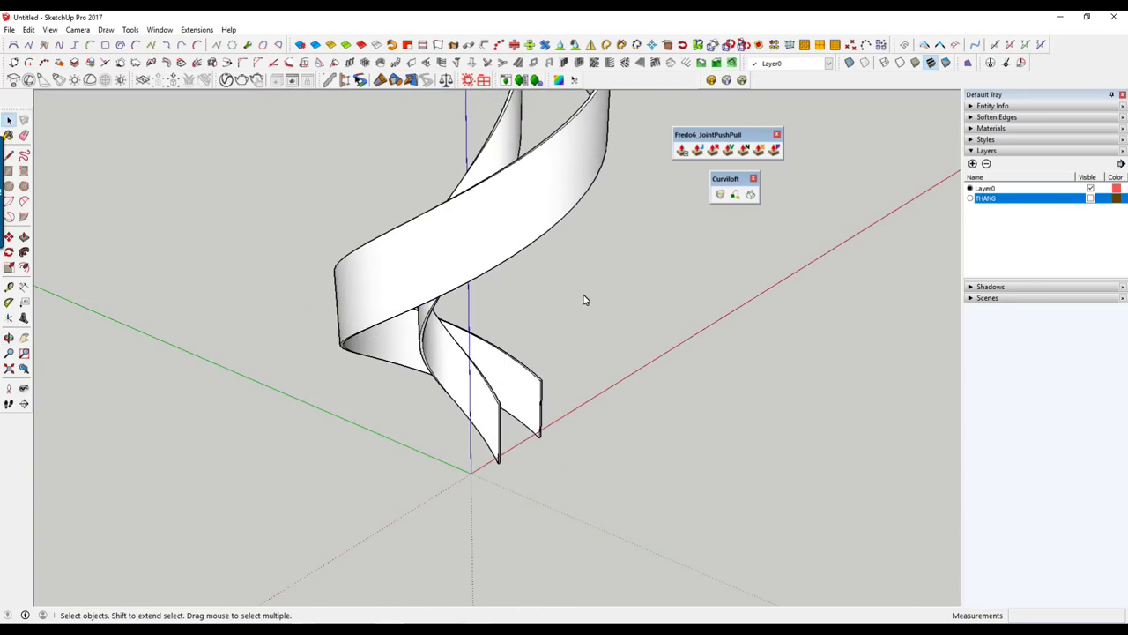
Show the THANG layer again and inspect the steps between the thickened spiral walls.
left_click(1090, 198)
mouse_move(642, 357)
middle_mouse_down()
mouse_move(692, 413)
mouse_move(728, 335)
mouse_move(507, 349)
mouse_move(534, 315)
mouse_move(330, 423)
middle_mouse_up()
scroll(330, 423, "down", 3)
scroll(494, 388, "up", 3)
mouse_move(494, 387)
middle_mouse_down()
mouse_move(468, 423)
mouse_move(688, 441)
mouse_move(831, 469)
middle_mouse_up()
scroll(532, 416, "down", 3)
scroll(531, 417, "up", 1)
scroll(532, 417, "up", 3)
scroll(611, 398, "down", 2)
mouse_move(612, 398)
middle_mouse_down()
mouse_move(882, 491)
mouse_move(900, 302)
mouse_move(912, 275)
mouse_move(841, 411)
mouse_move(688, 378)
mouse_move(829, 469)
mouse_move(802, 467)
middle_mouse_up()
scroll(687, 378, "down", 2)
scroll(829, 469, "up", 2)
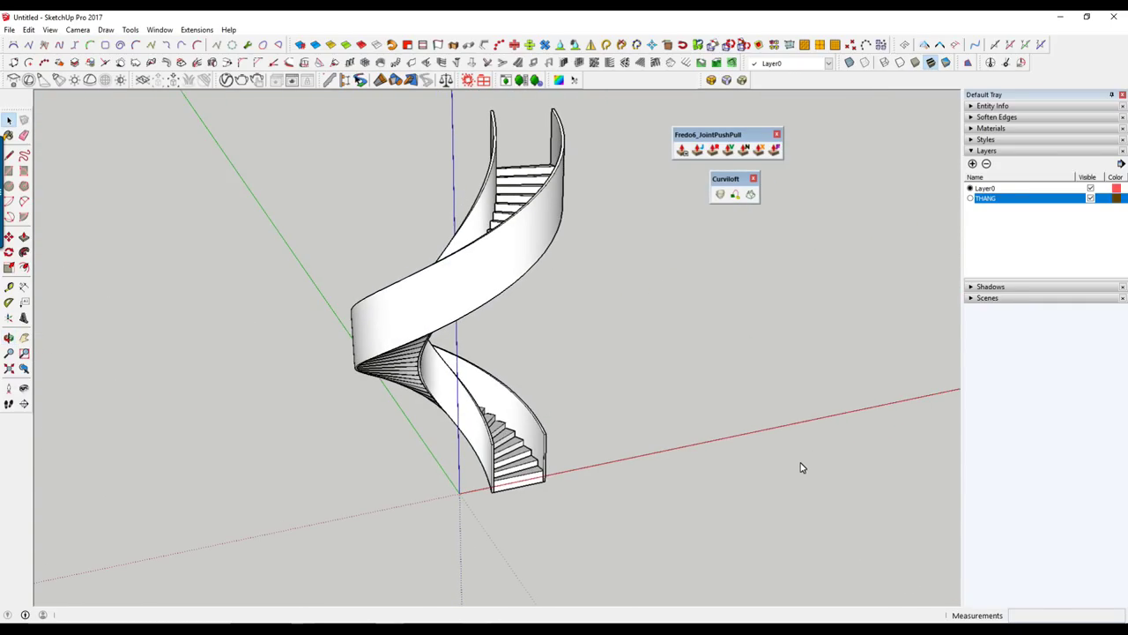
scroll(516, 458, "up", 5)
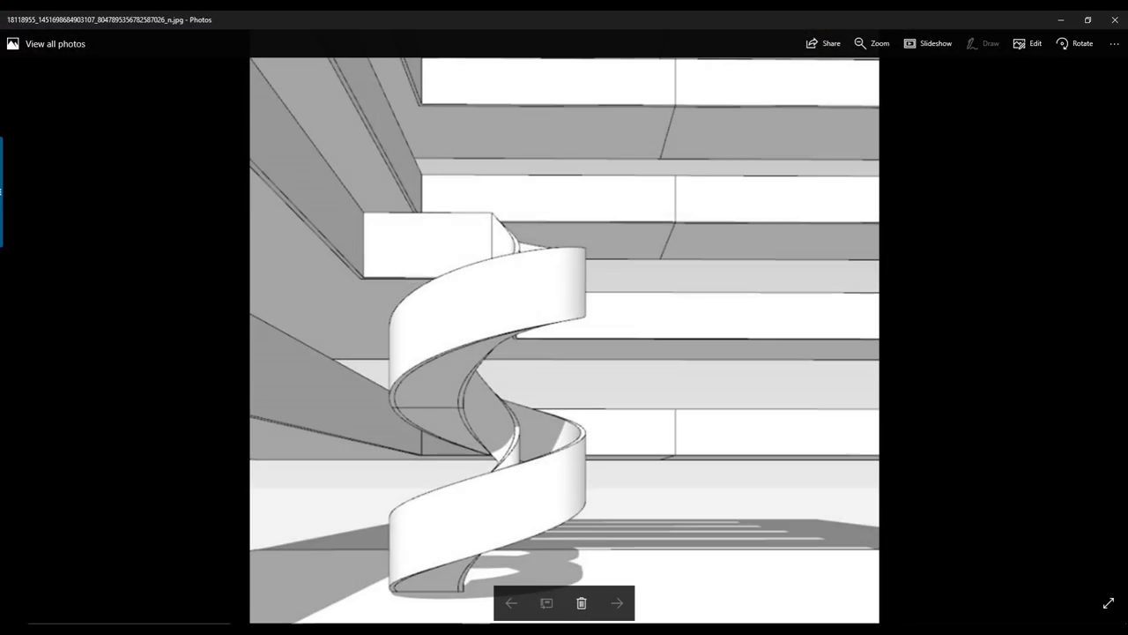
scroll(535, 434, "up", 1, "ctrl")
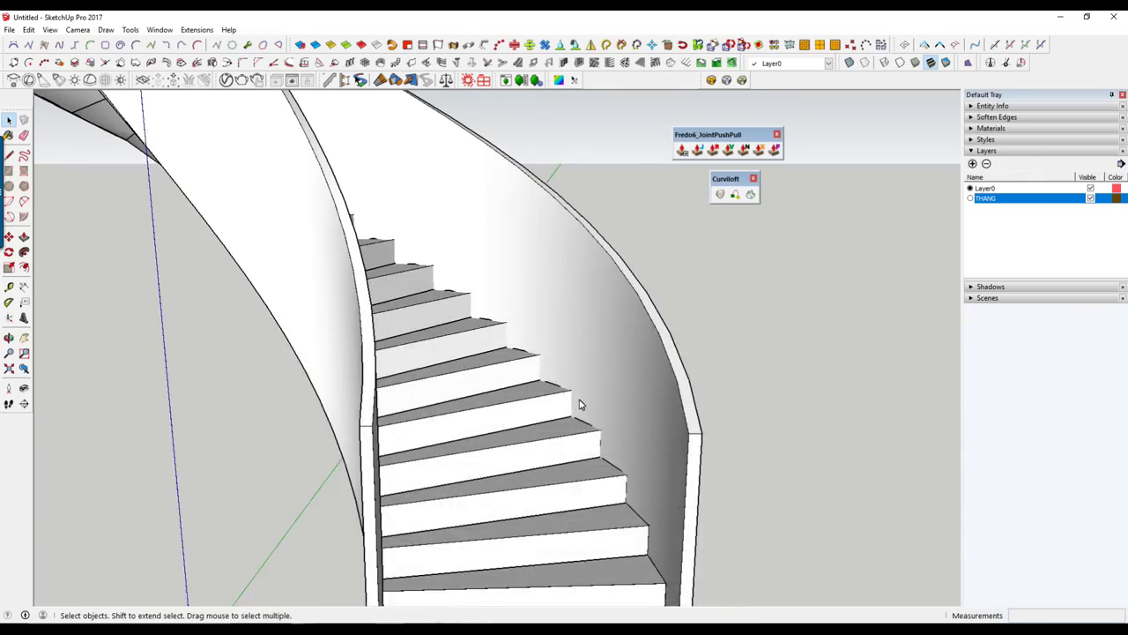
scroll(579, 403, "down", 3)
middle_click_drag(579, 403, 688, 410)
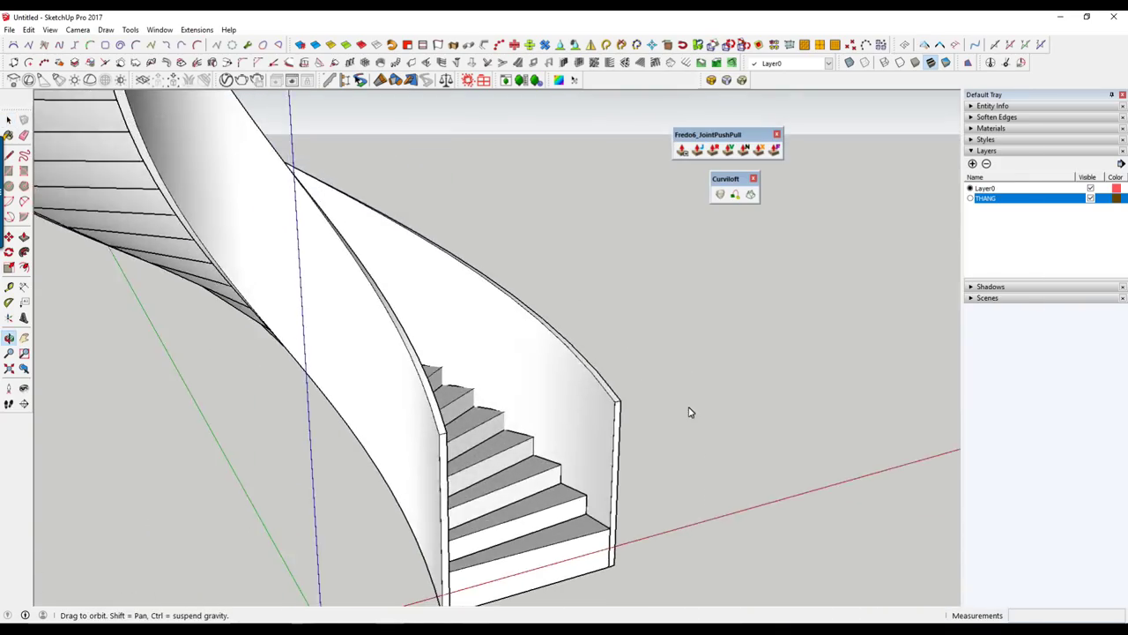
scroll(597, 396, "up", 4)
scroll(597, 396, "up", 2)
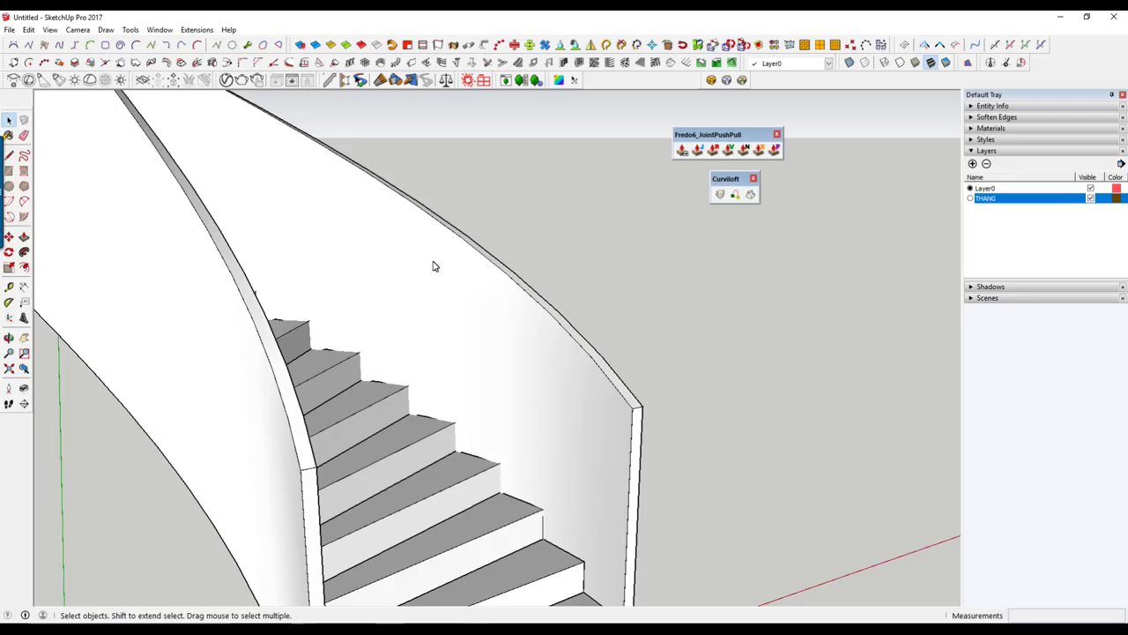
scroll(432, 267, "down", 3)
mouse_move(436, 277)
middle_mouse_down()
mouse_move(440, 382)
mouse_move(720, 401)
mouse_move(654, 458)
middle_mouse_up()
scroll(654, 458, "up", 4)
scroll(555, 314, "down", 3)
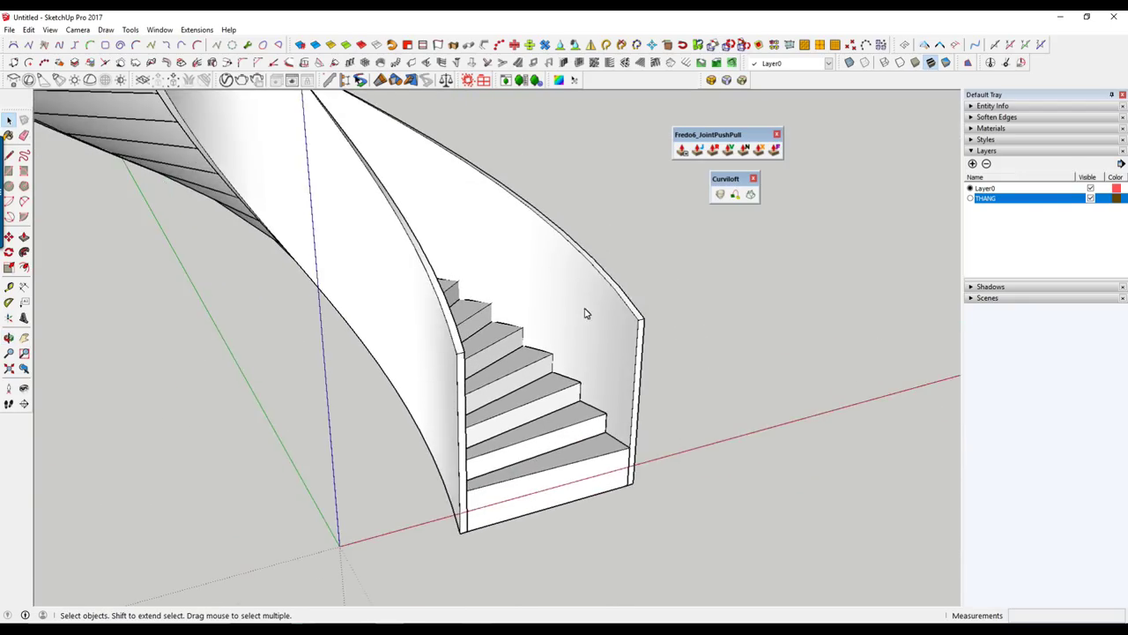
scroll(447, 235, "up", 5)
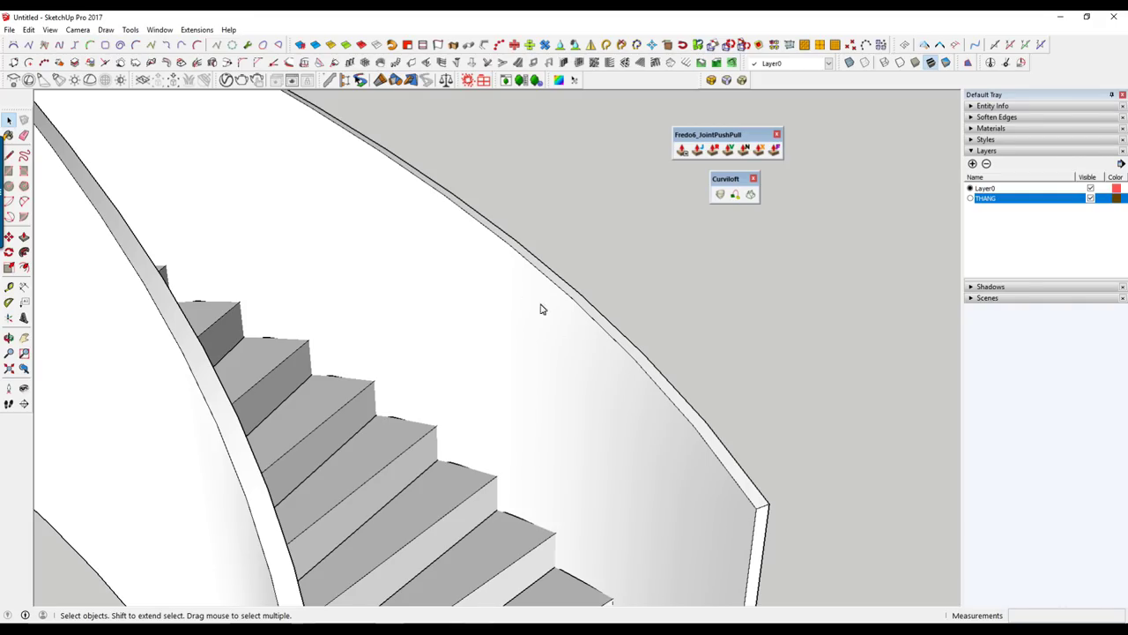
scroll(615, 386, "down", 3)
middle_click_drag(576, 395, 607, 324)
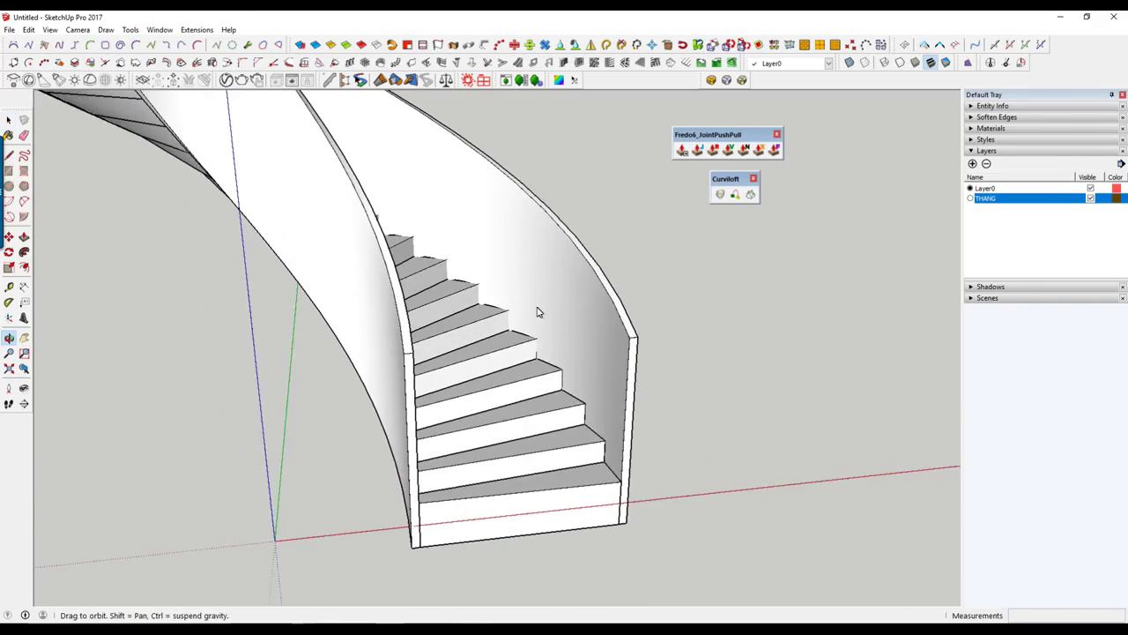
scroll(606, 324, "up", 3)
middle_click_drag(738, 322, 679, 335)
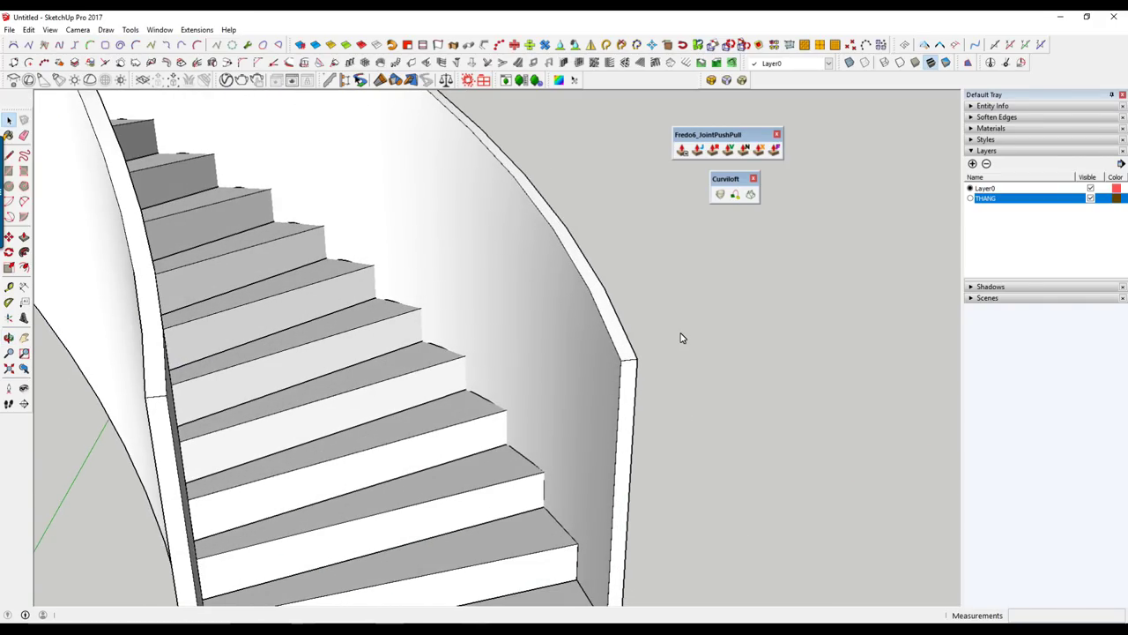
scroll(609, 373, "up", 2)
scroll(609, 344, "up", 1)
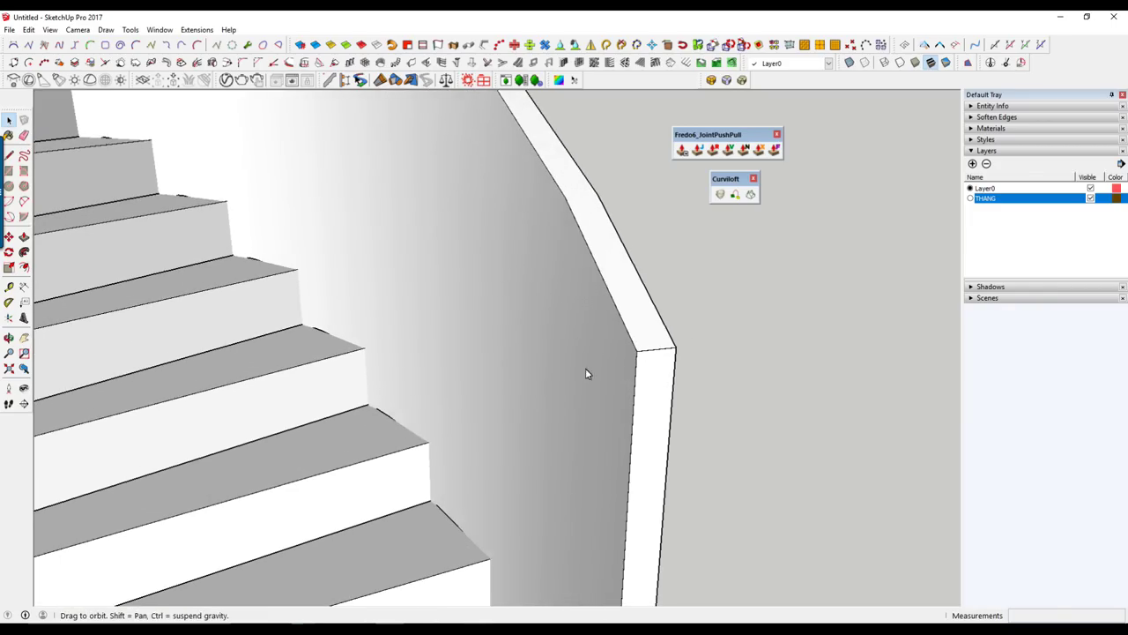
scroll(554, 383, "up", 1)
scroll(553, 383, "up", 1)
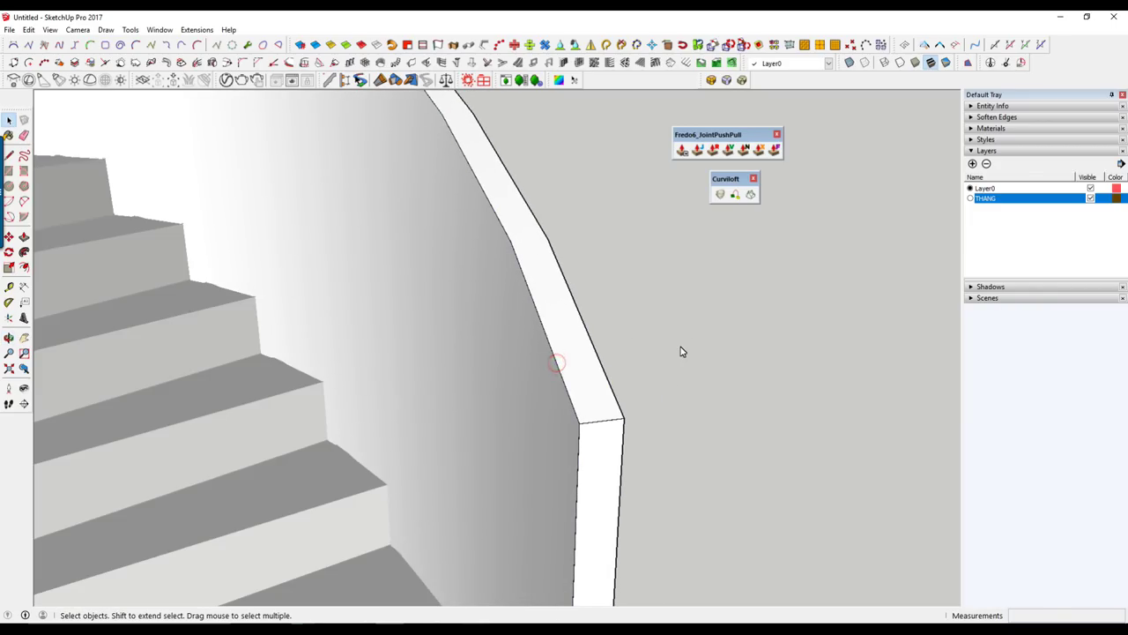
mouse_move(682, 360)
middle_mouse_down()
mouse_move(735, 361)
mouse_move(659, 355)
middle_mouse_up()
Select the curved wall group and frame the lower part of the staircase.
left_click(659, 356)
left_click(628, 339)
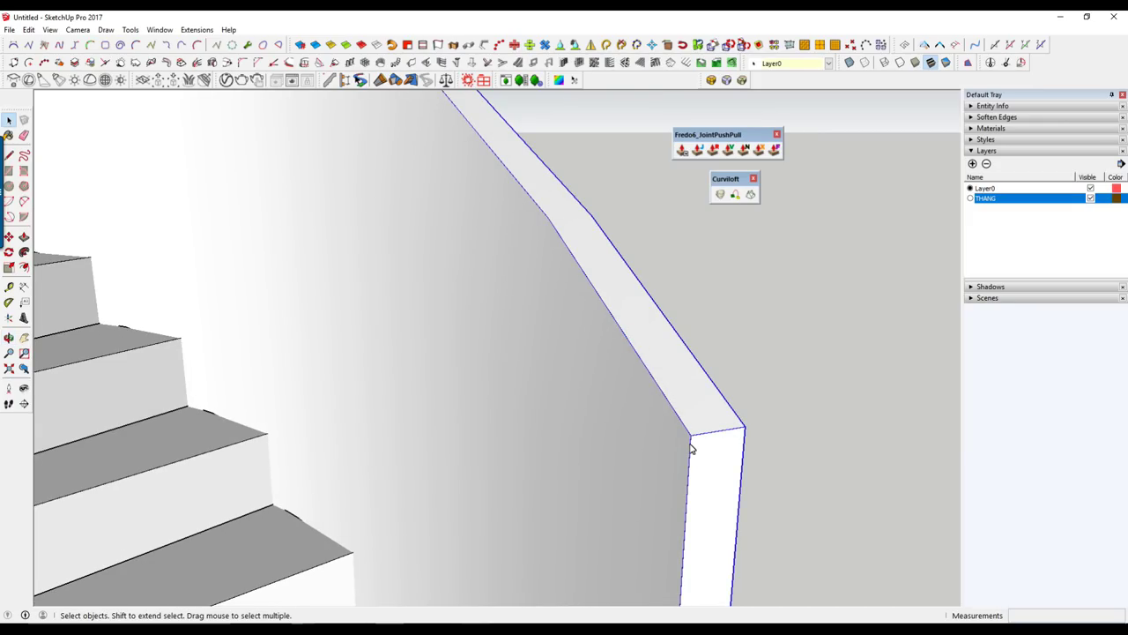
scroll(567, 277, "down", 3)
scroll(569, 282, "down", 3)
scroll(526, 244, "down", 3)
mouse_move(436, 207)
middle_mouse_down()
mouse_move(518, 488)
mouse_move(484, 400)
mouse_move(755, 408)
middle_mouse_up()
middle_click_drag(614, 411, 902, 411)
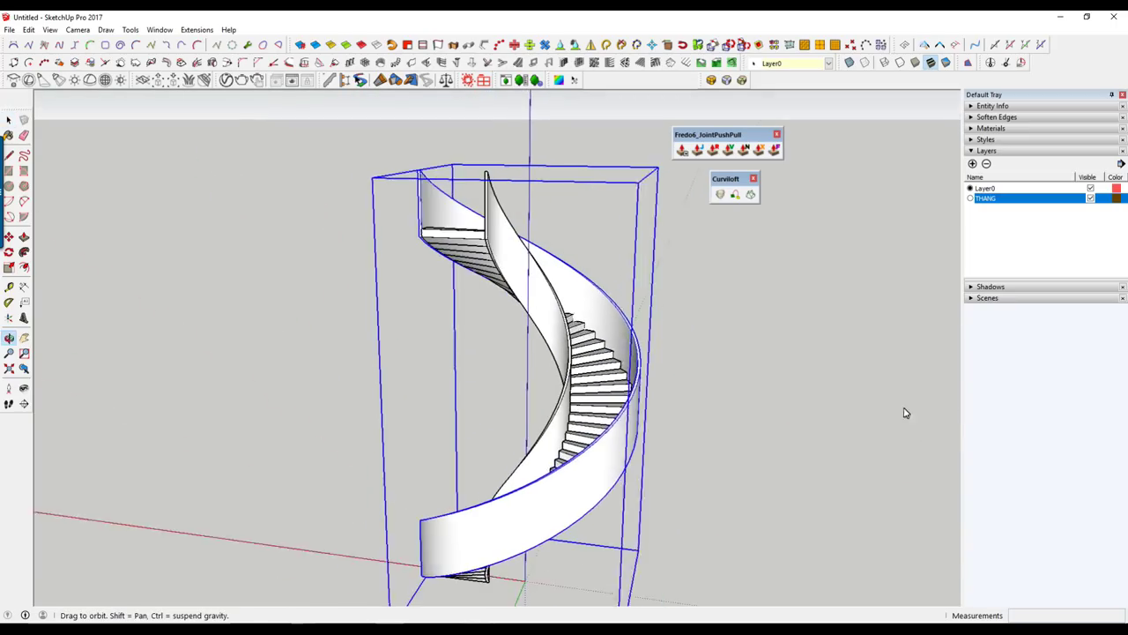
scroll(512, 486, "up", 5)
scroll(512, 486, "down", 3)
middle_click_drag(617, 534, 871, 456)
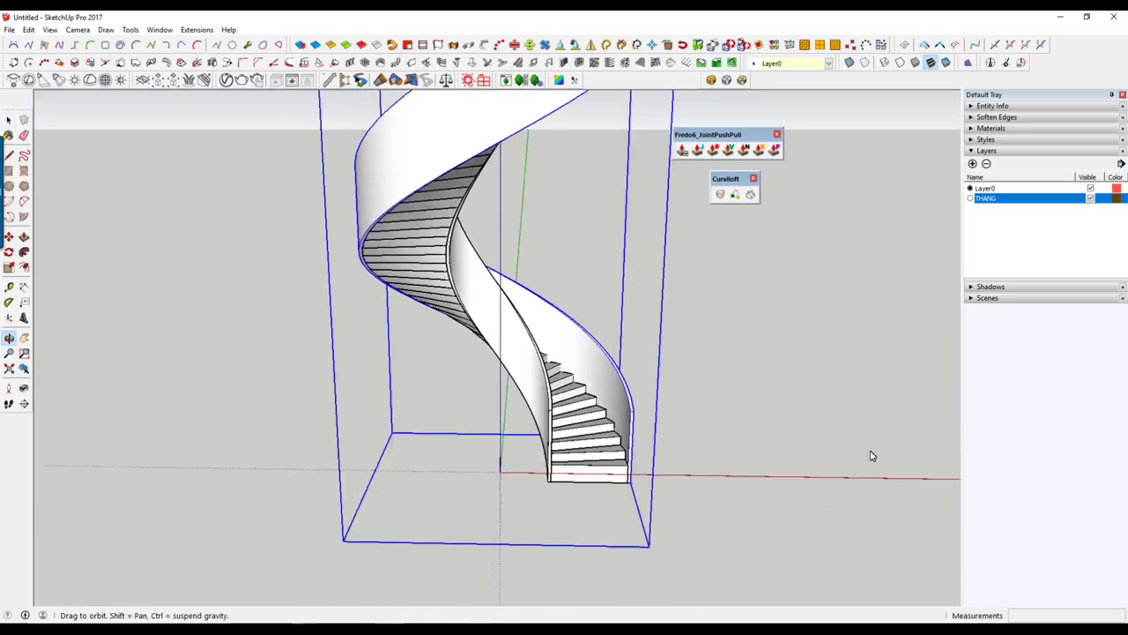
scroll(614, 412, "up", 5)
scroll(614, 413, "up", 3)
middle_click_drag(615, 412, 700, 448)
Select two edge segments along the top of the curved wall.
left_click(687, 415)
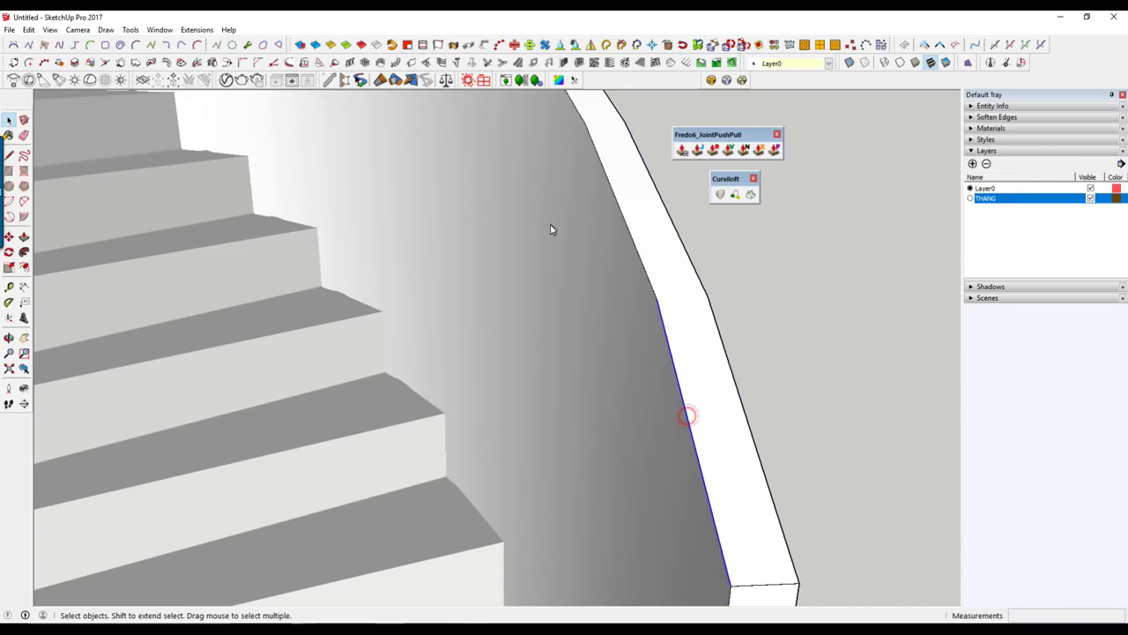
middle_click_drag(616, 242, 617, 300)
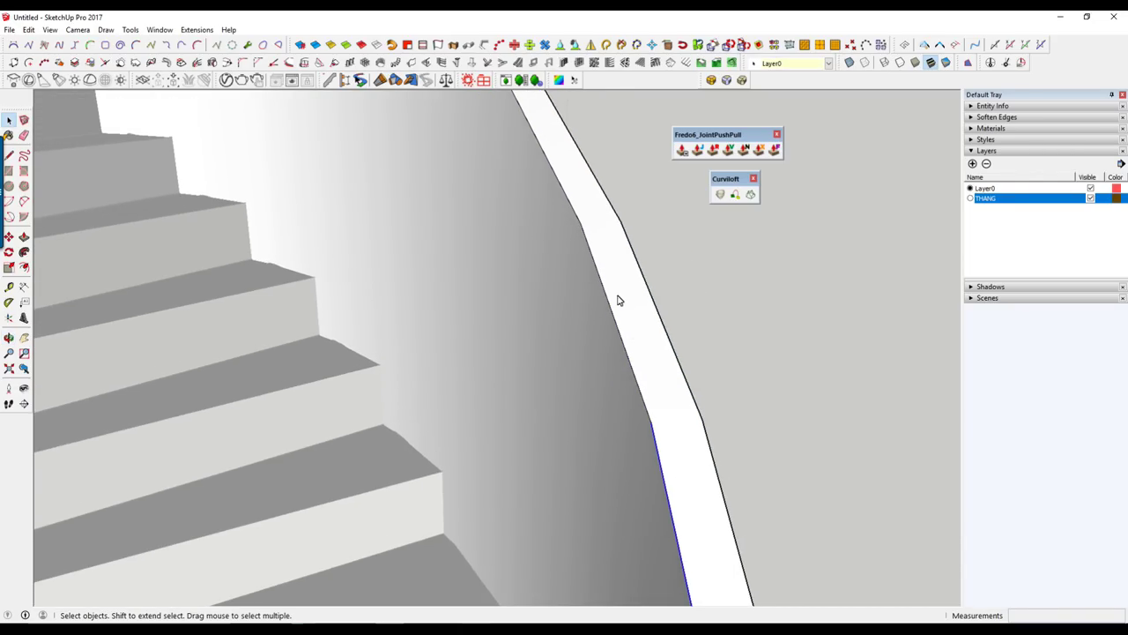
left_click(601, 281)
mouse_move(569, 202)
middle_mouse_down()
mouse_move(595, 331)
mouse_move(615, 341)
mouse_move(533, 262)
middle_mouse_up()
scroll(616, 341, "down", 8)
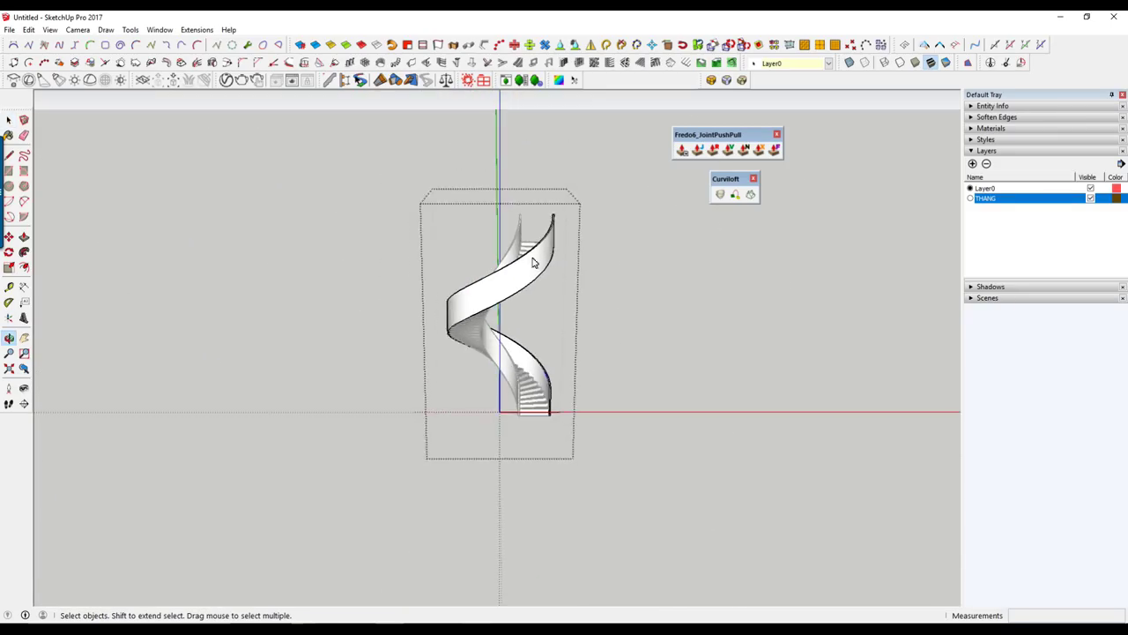
scroll(565, 337, "up", 3)
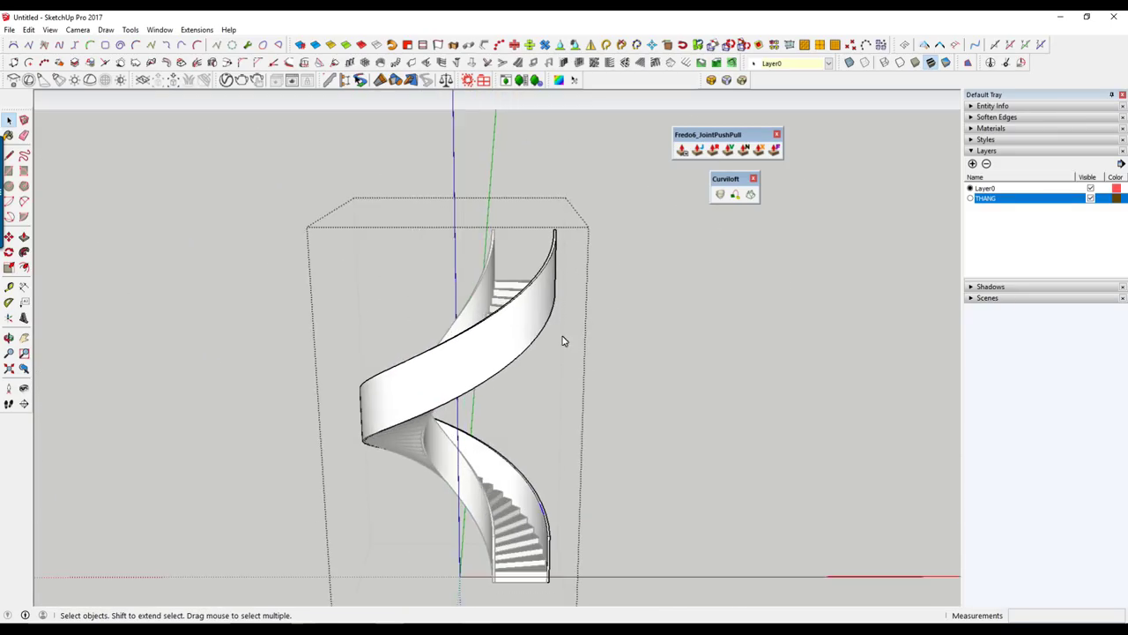
scroll(546, 365, "up", 2)
scroll(549, 486, "up", 5)
Paste the copied wall-top geometry back with Edit > Paste In Place.
middle_click_drag(549, 486, 556, 388)
scroll(556, 379, "up", 3)
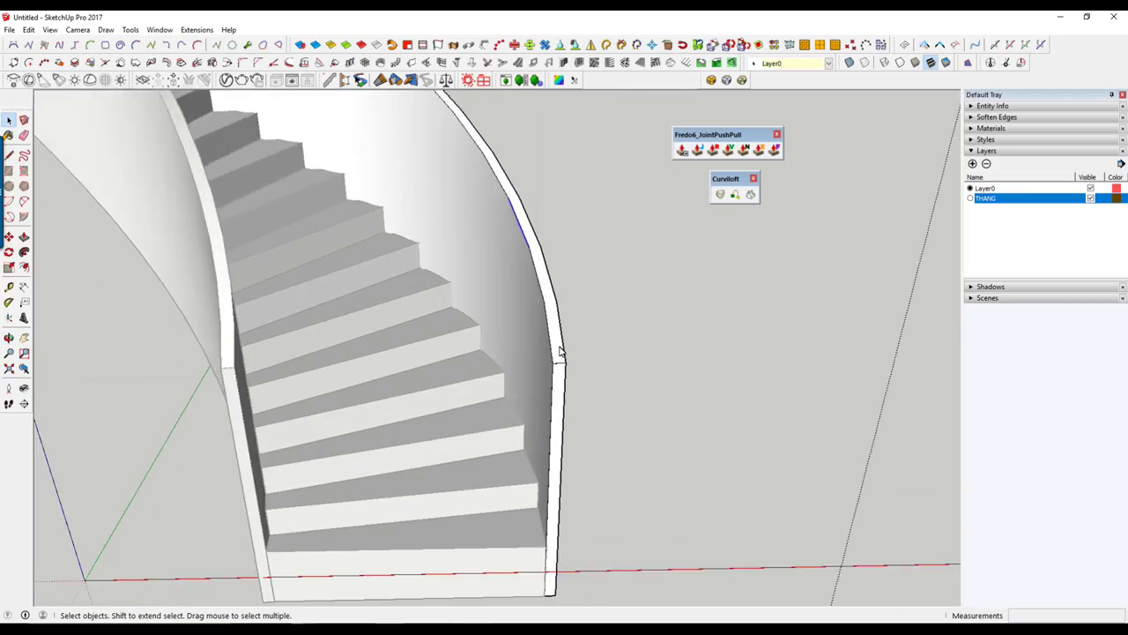
scroll(559, 353, "up", 3)
scroll(532, 349, "down", 4)
middle_click_drag(531, 345, 565, 348)
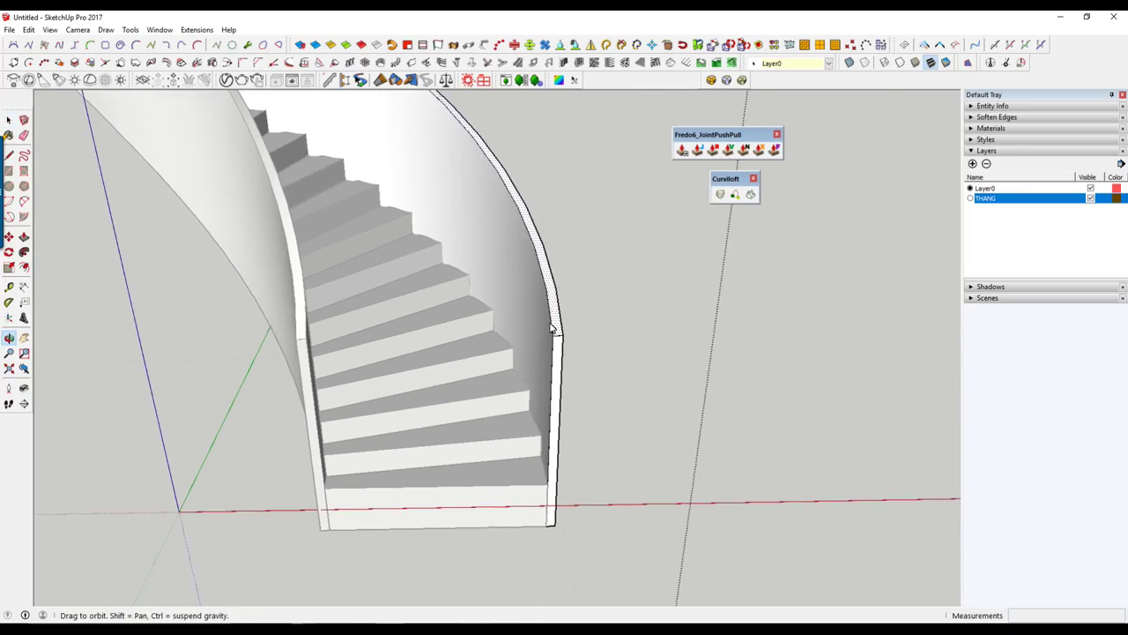
scroll(568, 350, "up", 3)
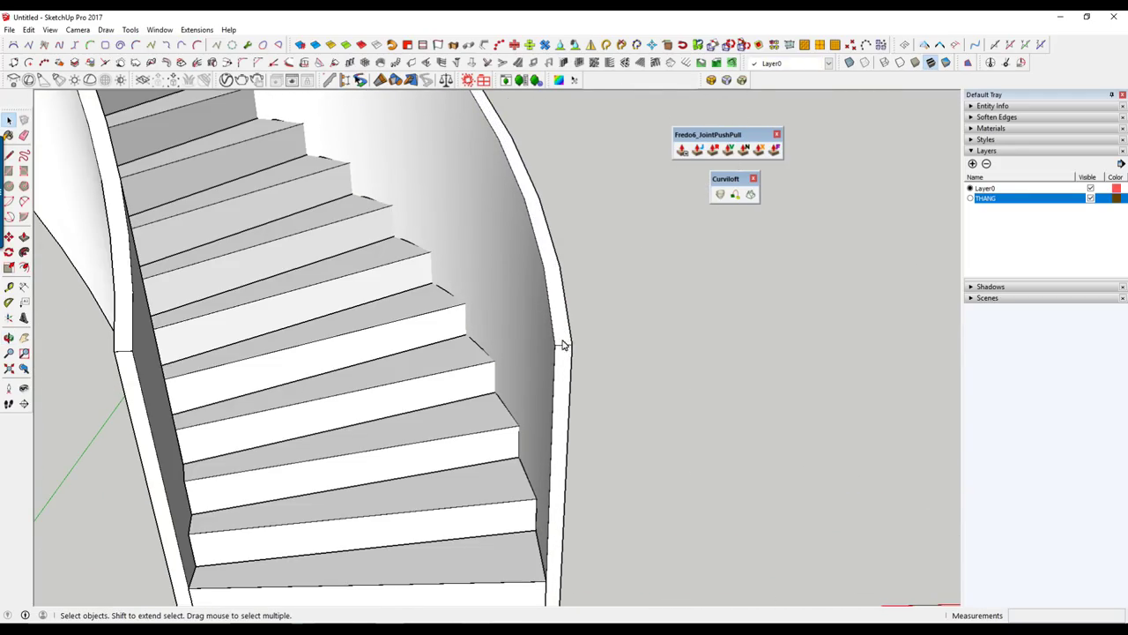
scroll(569, 347, "up", 2)
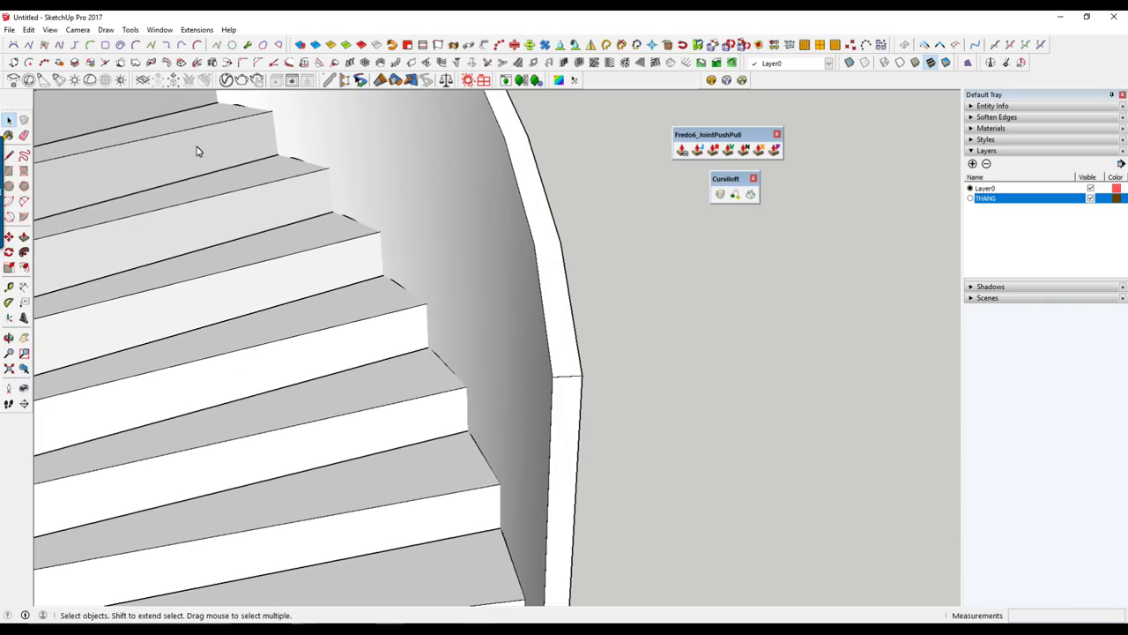
left_click(31, 29)
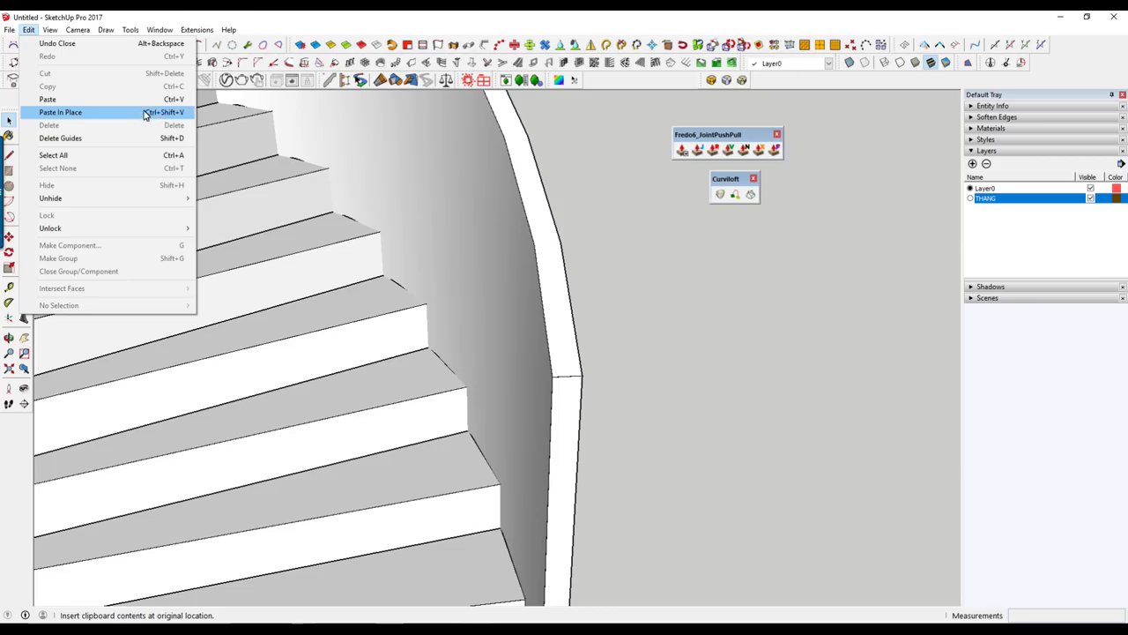
left_click(631, 294)
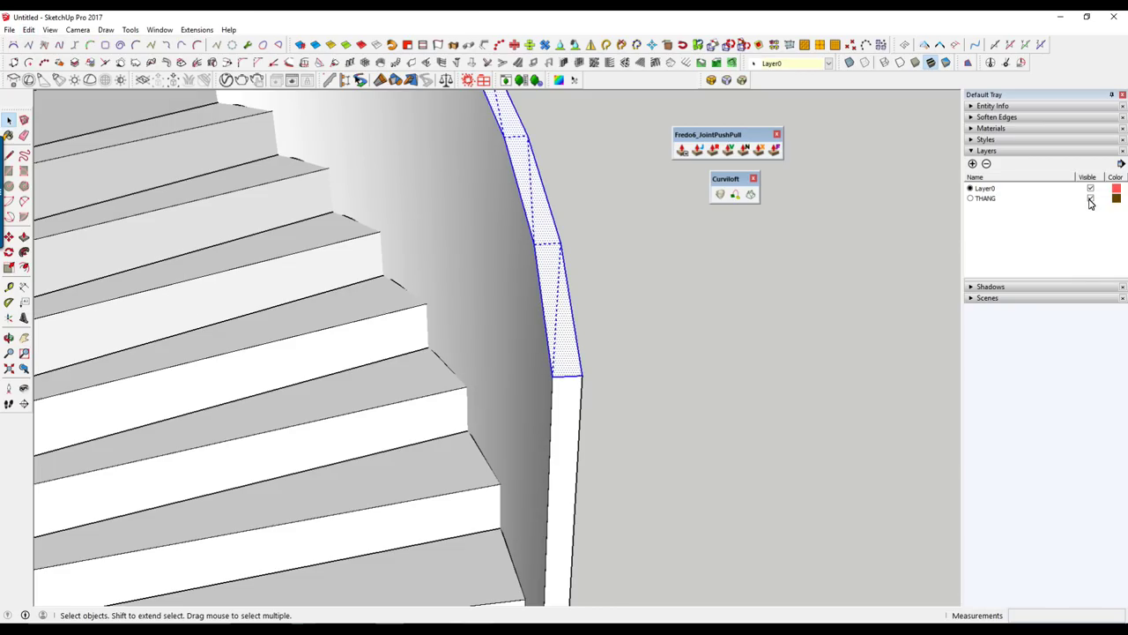
Hide the THANG layer so only the pasted wall-top strip stays visible.
scroll(503, 223, "down", 5)
middle_click_drag(383, 259, 269, 252)
left_click(789, 63)
left_click(771, 84)
left_click(1091, 199)
Delete the strip's face, keeping only its outline edges.
mouse_move(937, 227)
middle_mouse_down()
mouse_move(617, 382)
mouse_move(582, 374)
middle_mouse_up()
scroll(571, 366, "up", 3)
scroll(571, 366, "up", 1)
left_click(571, 366)
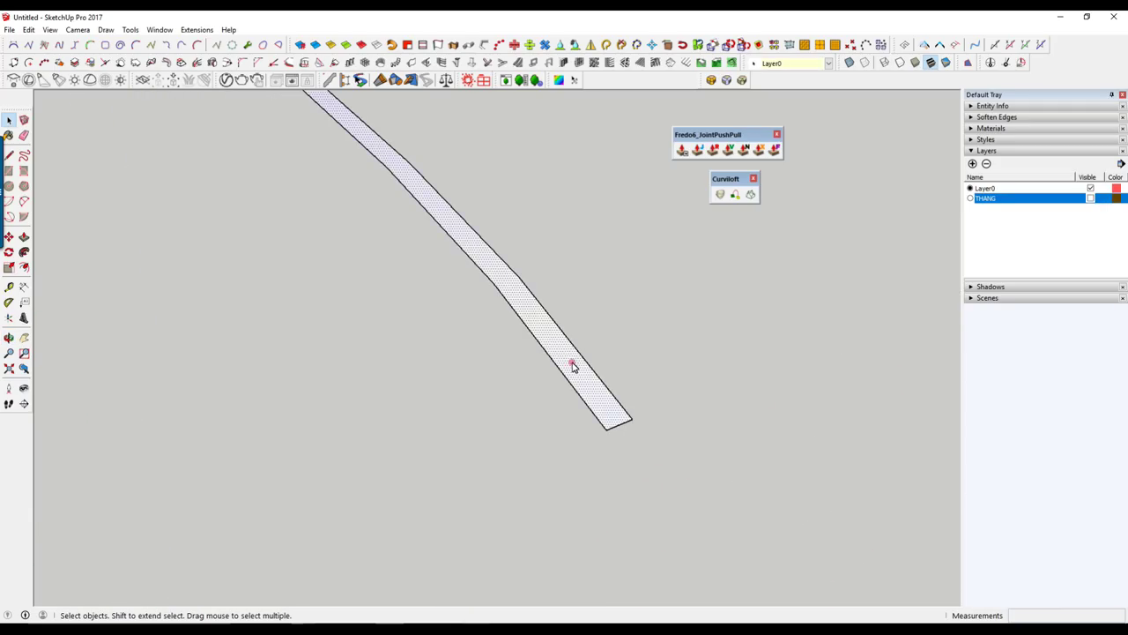
key("Delete")
Erase the extra outline edges, leaving one curve along the wall's top edge.
scroll(622, 429, "up", 2)
key("e")
key("space")
scroll(623, 370, "down", 3)
mouse_move(605, 320)
middle_mouse_down()
mouse_move(622, 212)
mouse_move(591, 167)
middle_mouse_up()
scroll(604, 241, "up", 3)
key("e")
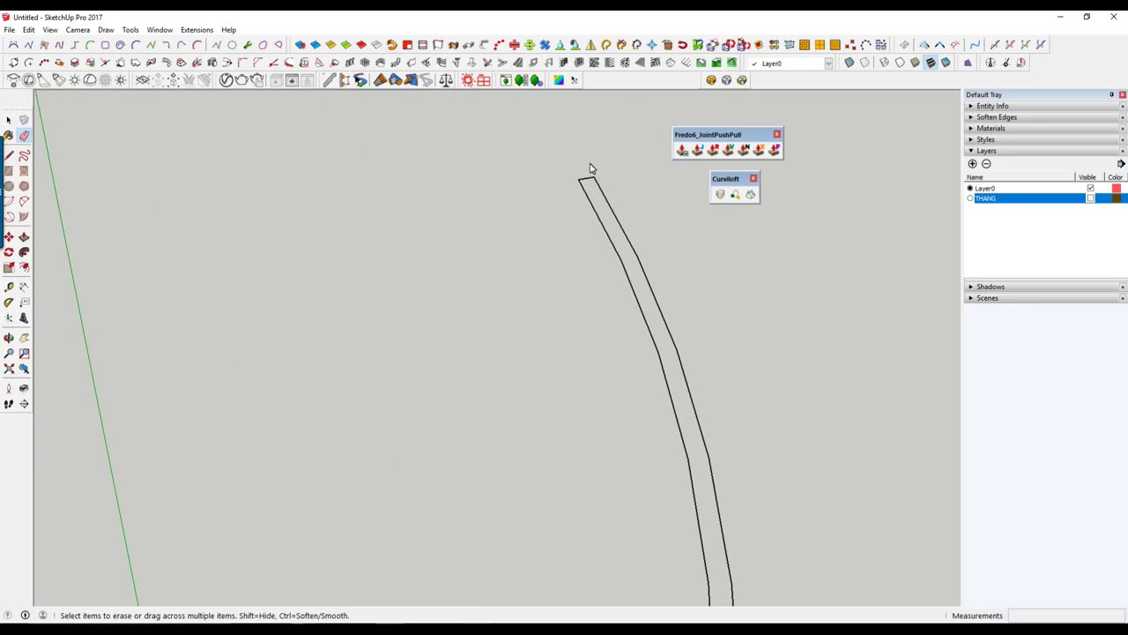
scroll(589, 184, "down", 3)
mouse_move(576, 273)
middle_mouse_down()
mouse_move(587, 382)
mouse_move(564, 479)
mouse_move(541, 462)
middle_mouse_up()
key("space")
scroll(564, 479, "up", 3)
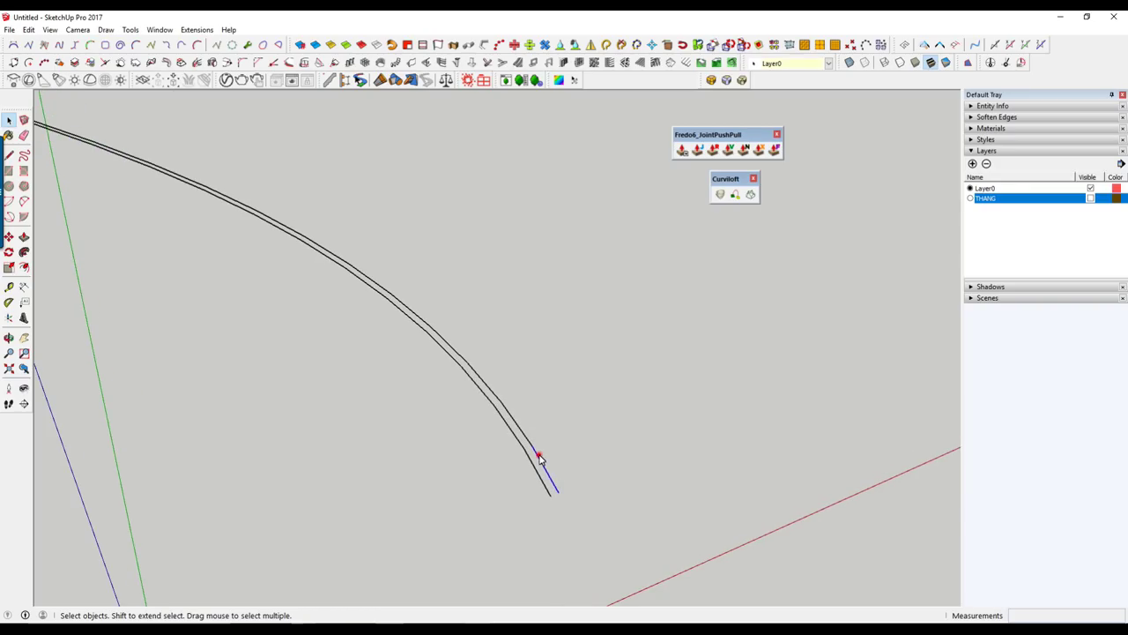
left_click(539, 456)
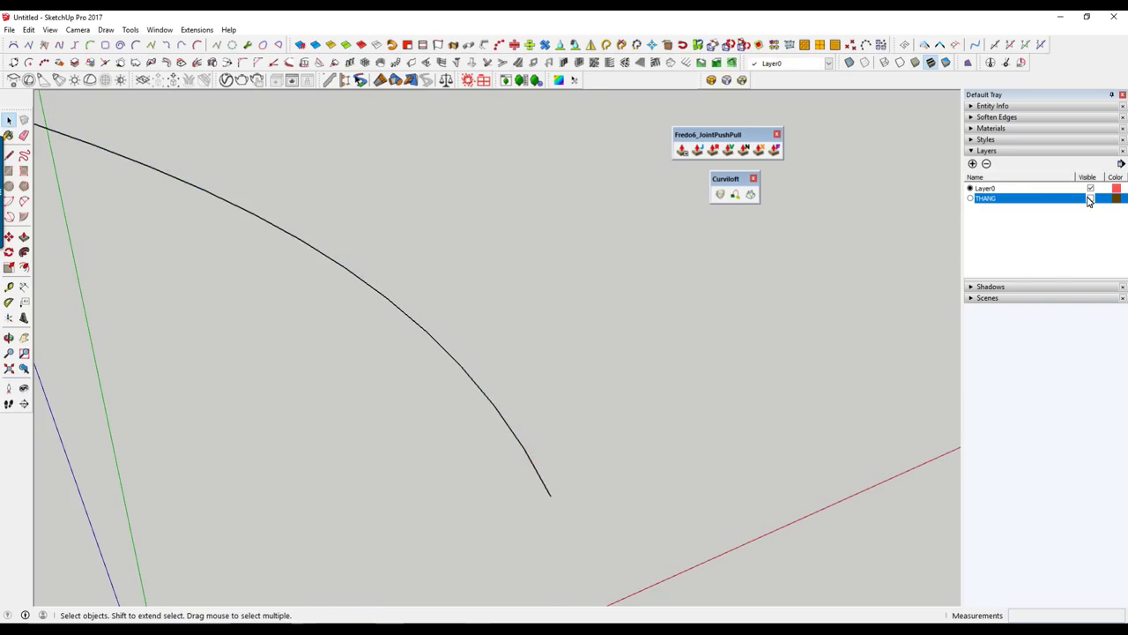
Show the THANG layer's walls and stairs again around the remaining curve.
left_click(1090, 198)
mouse_move(617, 415)
middle_mouse_down()
mouse_move(612, 423)
mouse_move(559, 385)
middle_mouse_up()
scroll(546, 483, "up", 3)
scroll(572, 455, "up", 2)
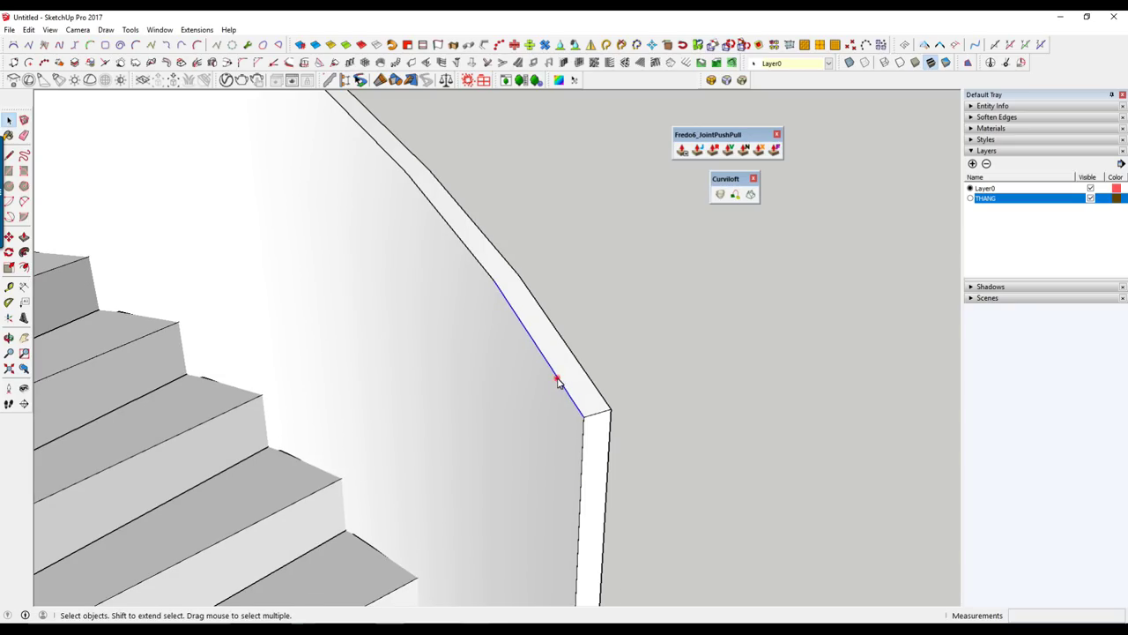
scroll(557, 379, "down", 2)
scroll(554, 378, "down", 3)
scroll(555, 378, "down", 3)
mouse_move(503, 310)
middle_mouse_down()
mouse_move(483, 435)
mouse_move(404, 353)
mouse_move(485, 366)
mouse_move(557, 332)
middle_mouse_up()
scroll(558, 332, "up", 5)
scroll(529, 362, "up", 3)
Move the curve and place a copy of it 50 mm below.
key("m")
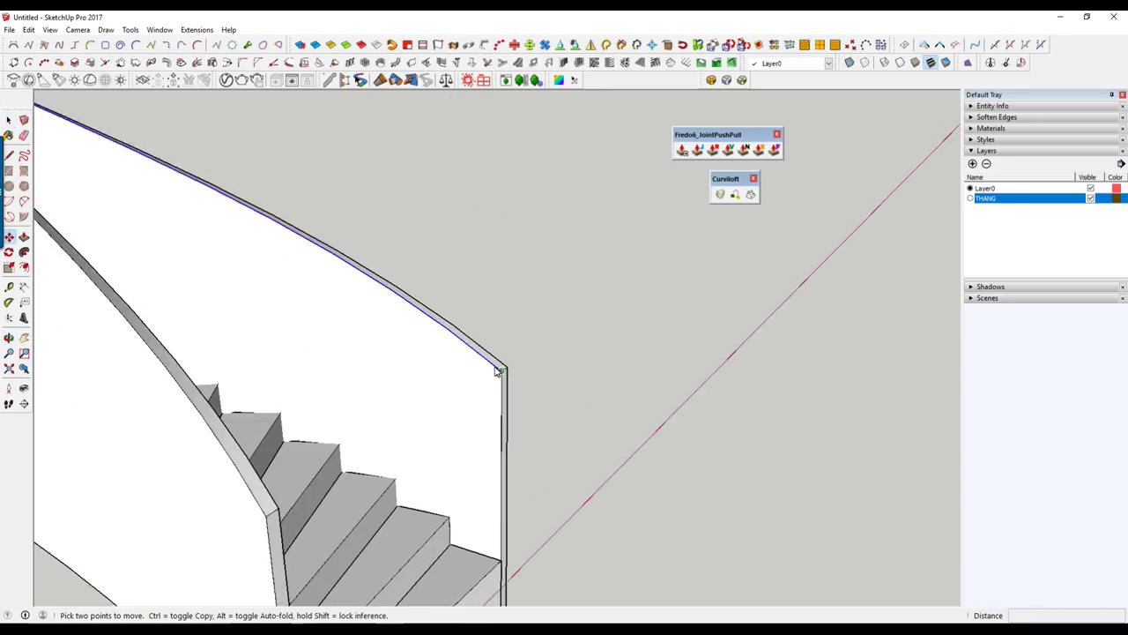
scroll(504, 385, "up", 2)
left_click(507, 371)
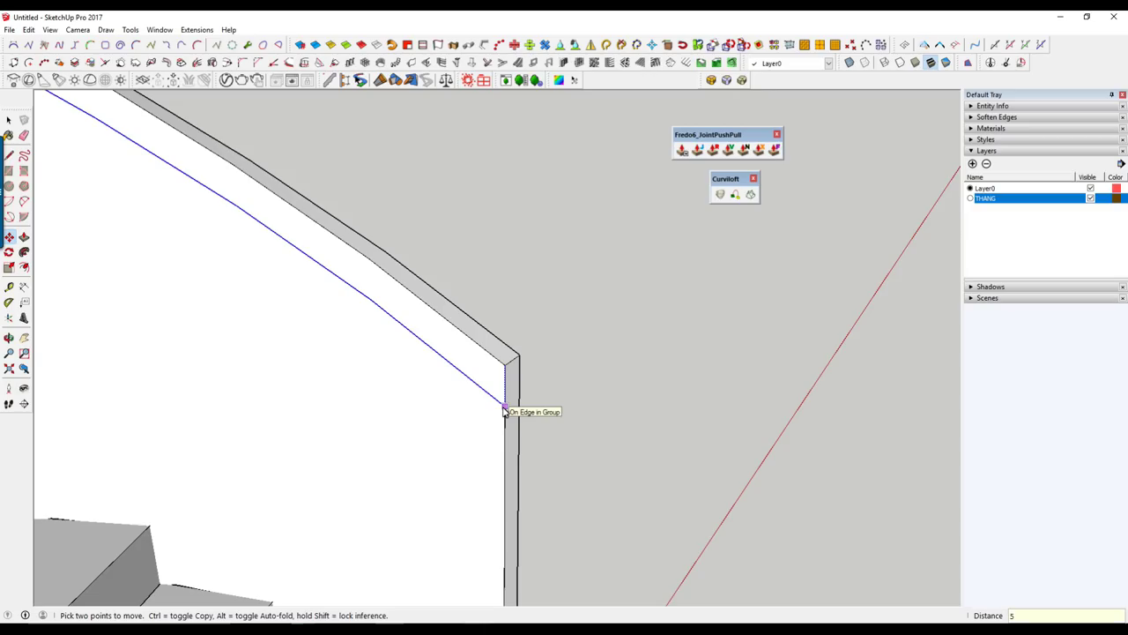
type("0")
key("Return")
scroll(506, 408, "up", 2)
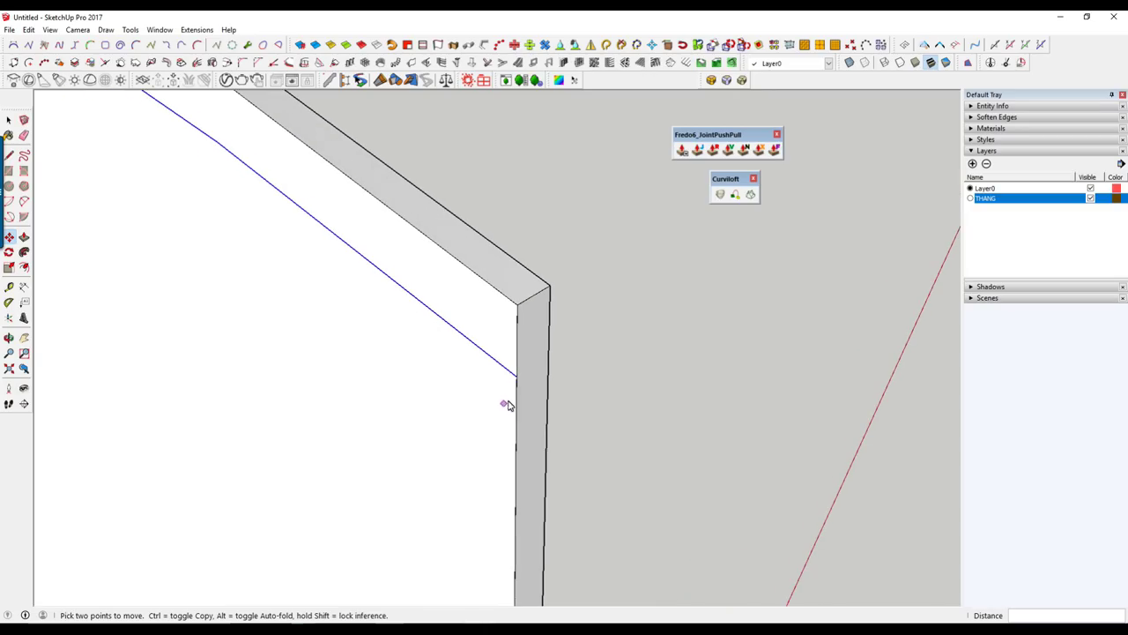
left_click(518, 377, "ctrl")
type("50")
key("Return")
key("space")
Hide the THANG layer and box-select both spiral curves.
scroll(496, 373, "down", 3)
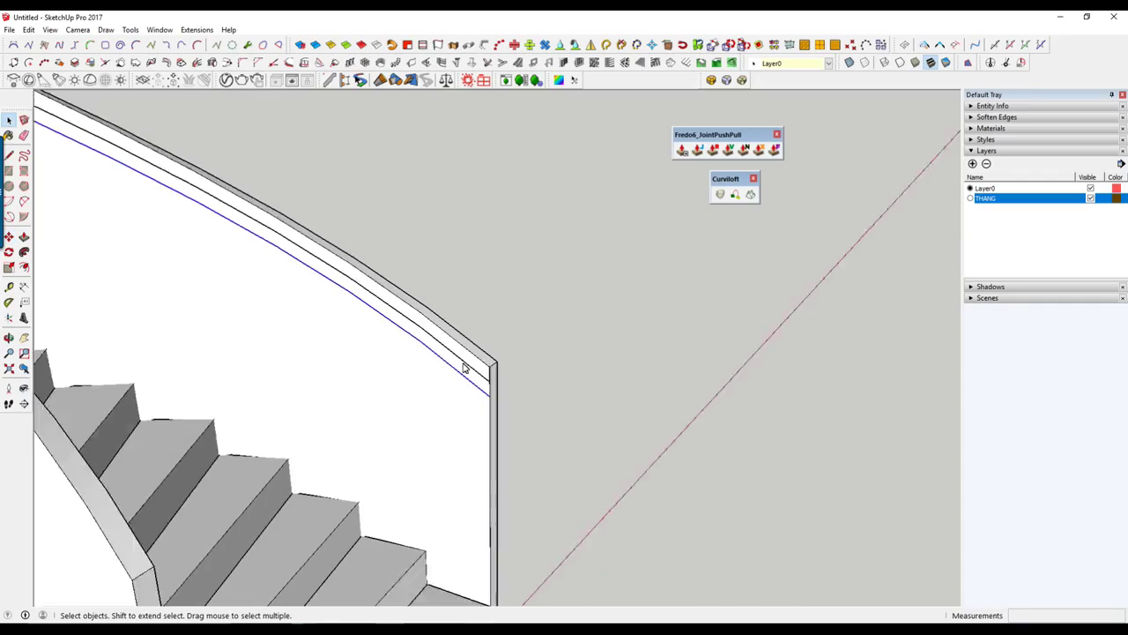
mouse_move(466, 373)
middle_mouse_down()
mouse_move(542, 438)
mouse_move(285, 282)
middle_mouse_up()
scroll(284, 282, "up", 3)
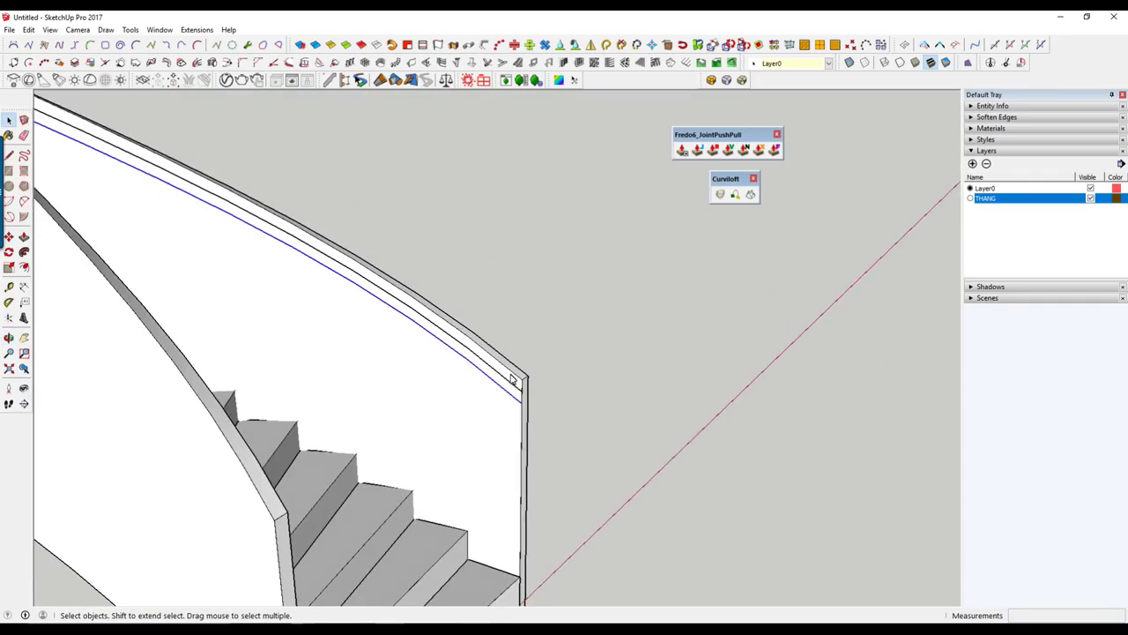
left_click(1091, 199)
left_click_drag(584, 457, 245, 226)
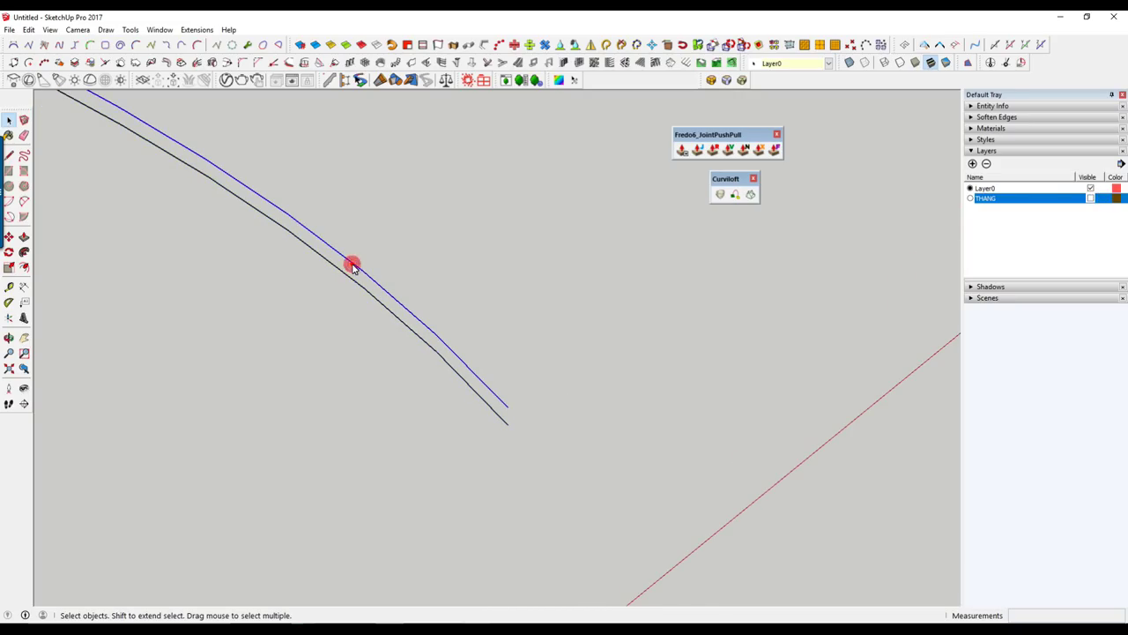
middle_click_drag(345, 274, 382, 285)
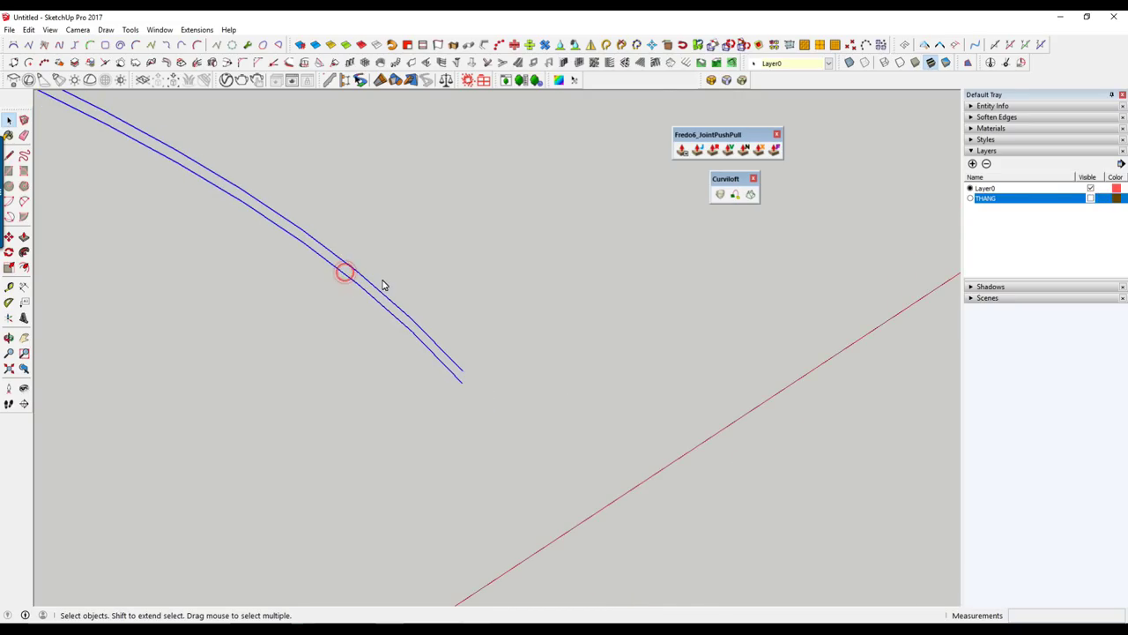
Loft a surface strip between the two curves with Curviloft, restoring it after an accidental delete.
left_click(719, 195)
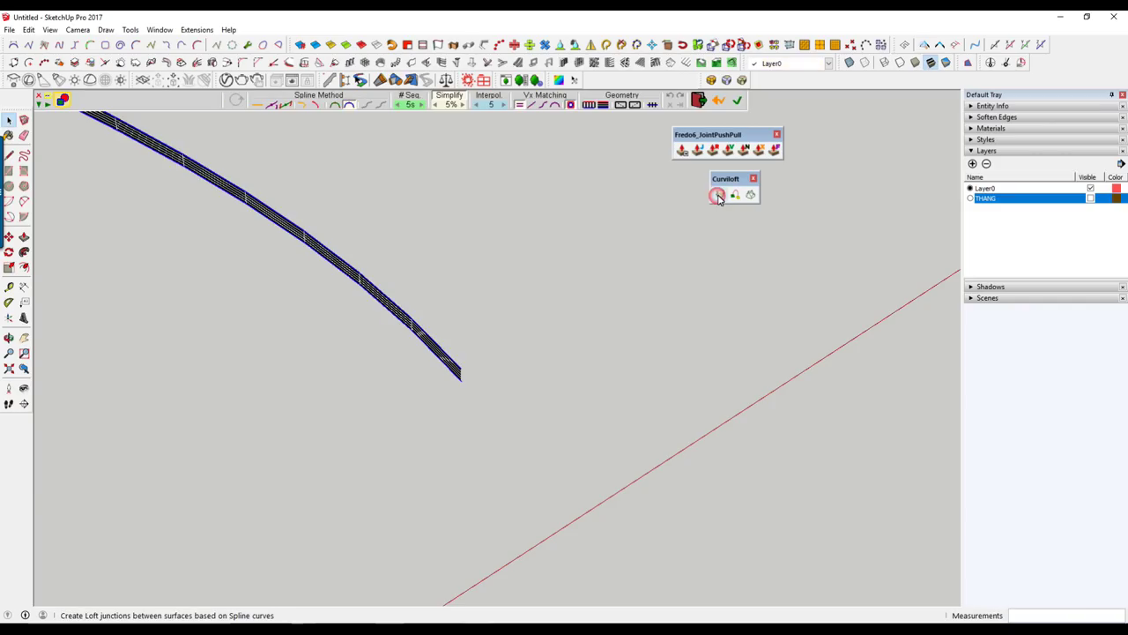
key("Return")
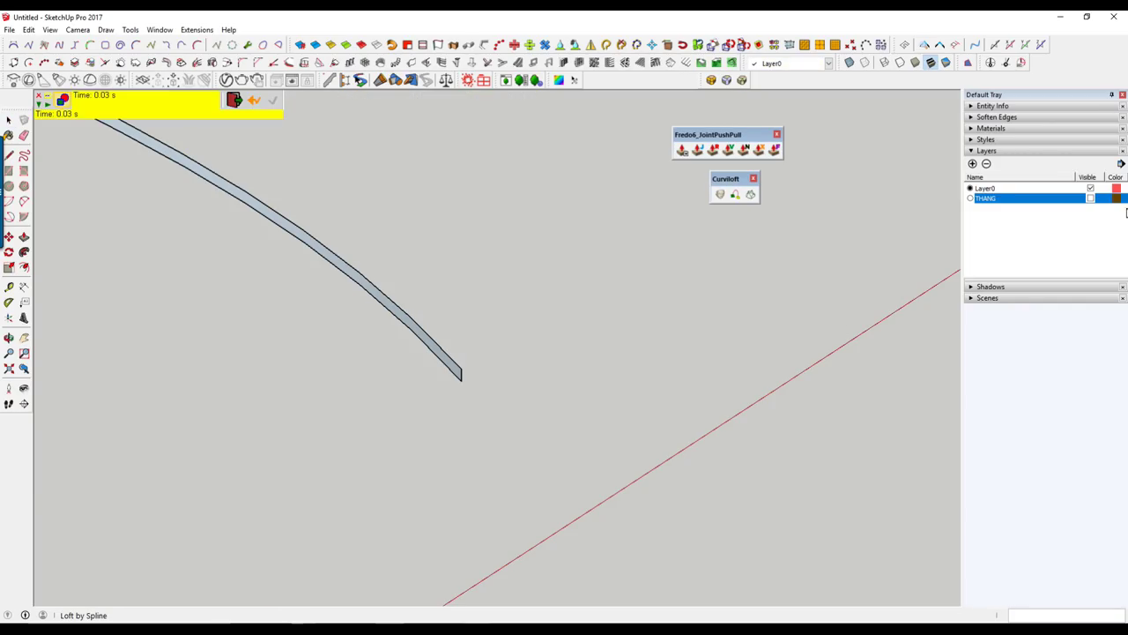
key("space")
scroll(441, 348, "up", 1)
scroll(423, 357, "up", 1)
left_click(427, 353)
left_click(460, 365)
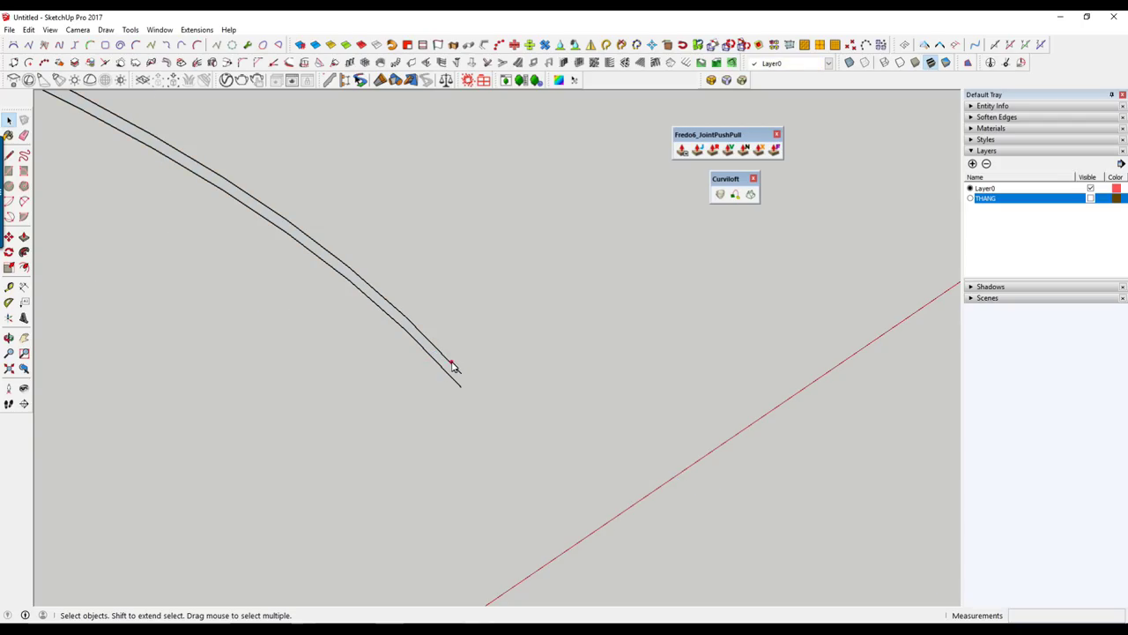
key("Delete")
key("ctrl+z")
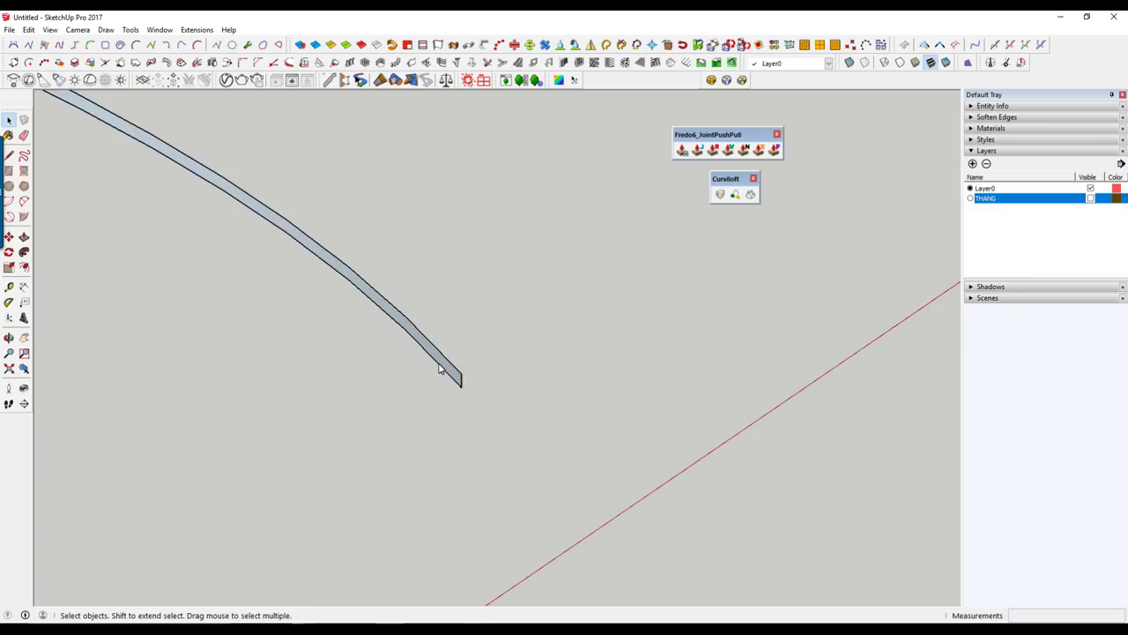
scroll(449, 374, "up", 2)
left_click(458, 379)
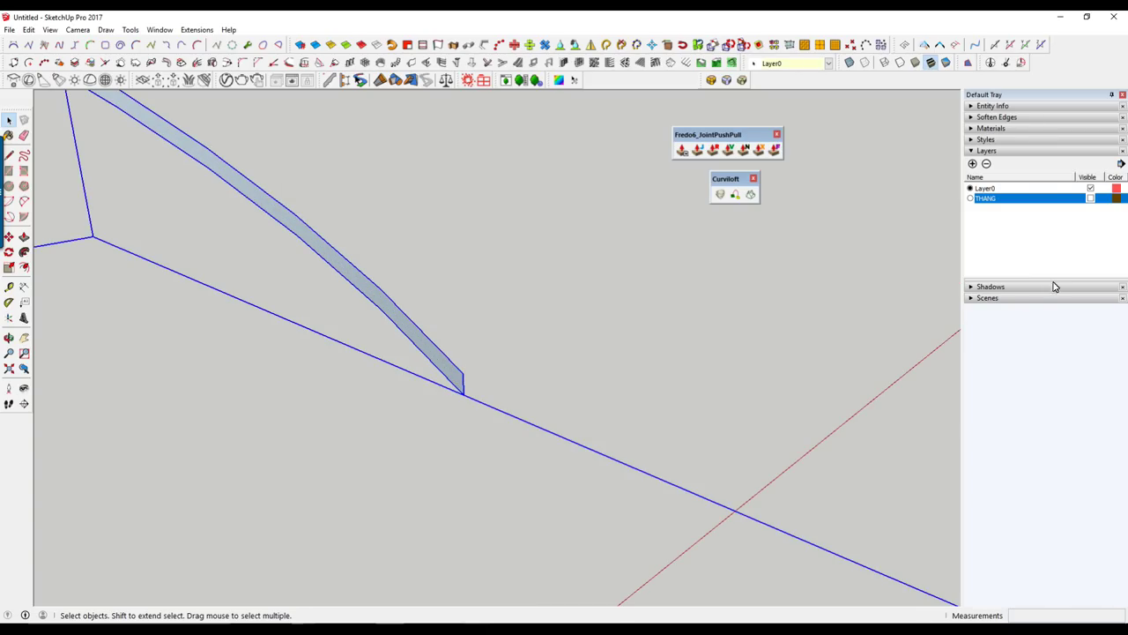
Show the THANG layer again to see the strip against the wall.
left_click(1090, 198)
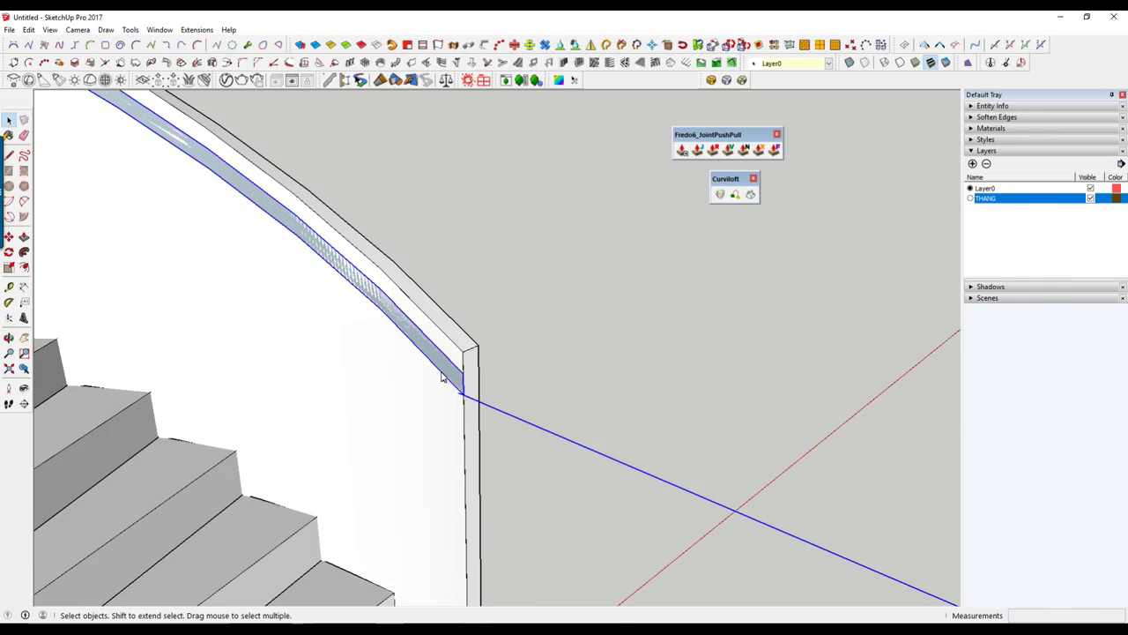
middle_click_drag(484, 394, 417, 339)
mouse_move(341, 350)
middle_mouse_down()
mouse_move(511, 446)
mouse_move(939, 244)
middle_mouse_up()
right_click(501, 358)
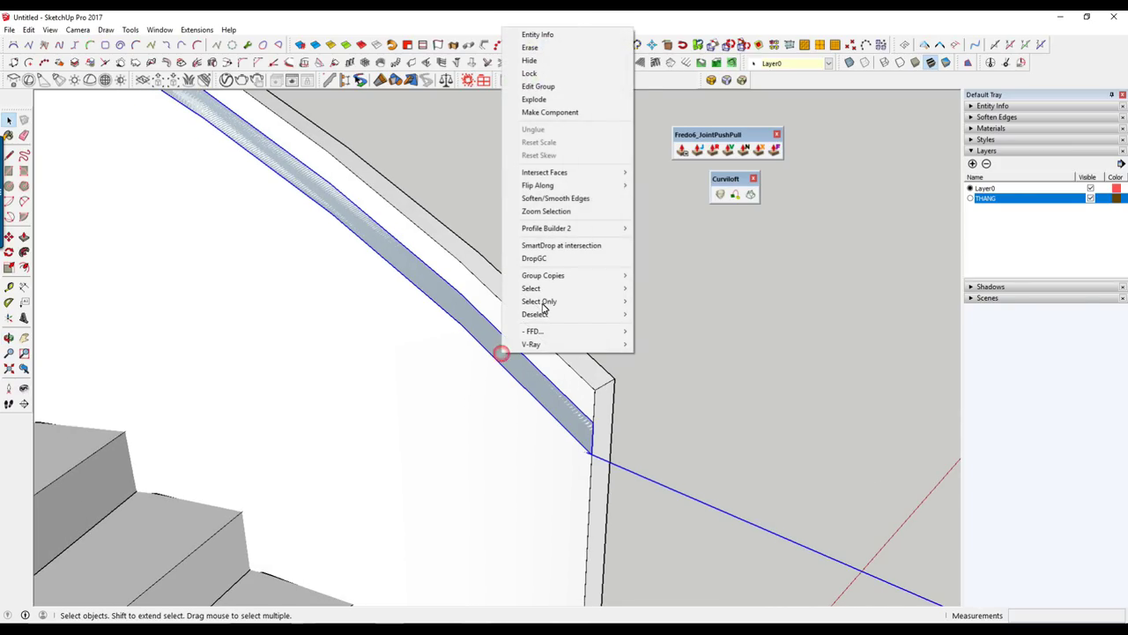
Soften the strip's edges with Soften coplanar turned on.
left_click(564, 200)
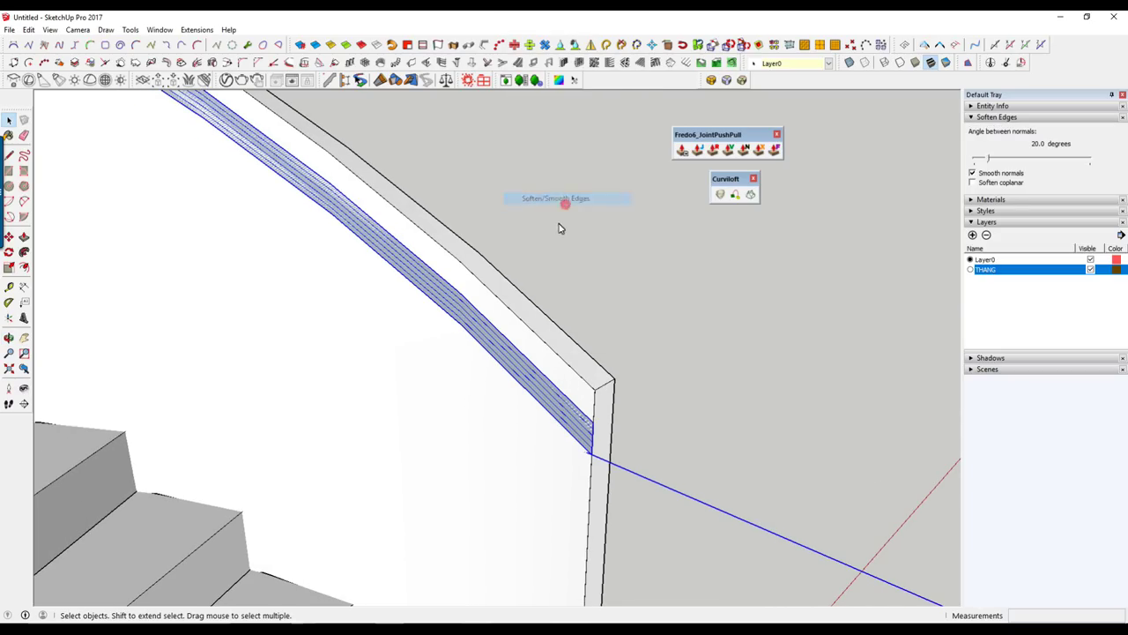
left_click(973, 182)
left_click_drag(989, 158, 972, 157)
scroll(427, 282, "up", 3)
scroll(441, 300, "up", 2)
scroll(476, 353, "down", 3)
scroll(494, 373, "down", 2)
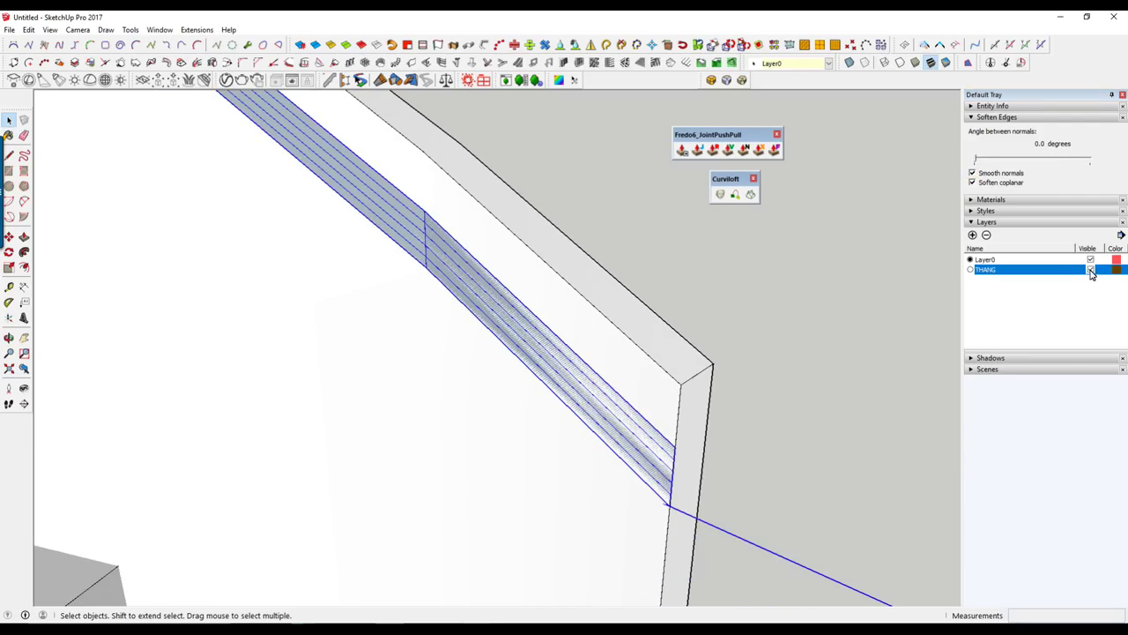
Hide the THANG layer and delete the strip's extra right-hand section.
left_click(1091, 272)
middle_click_drag(385, 310, 485, 267)
left_click(486, 262)
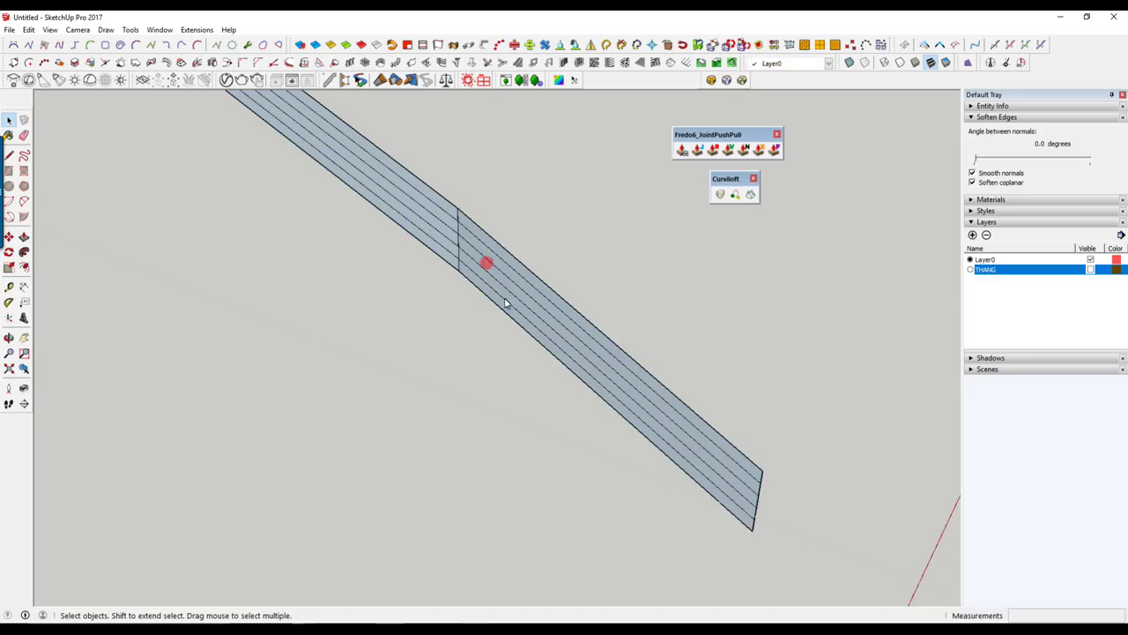
left_click_drag(791, 537, 648, 391)
key("Delete")
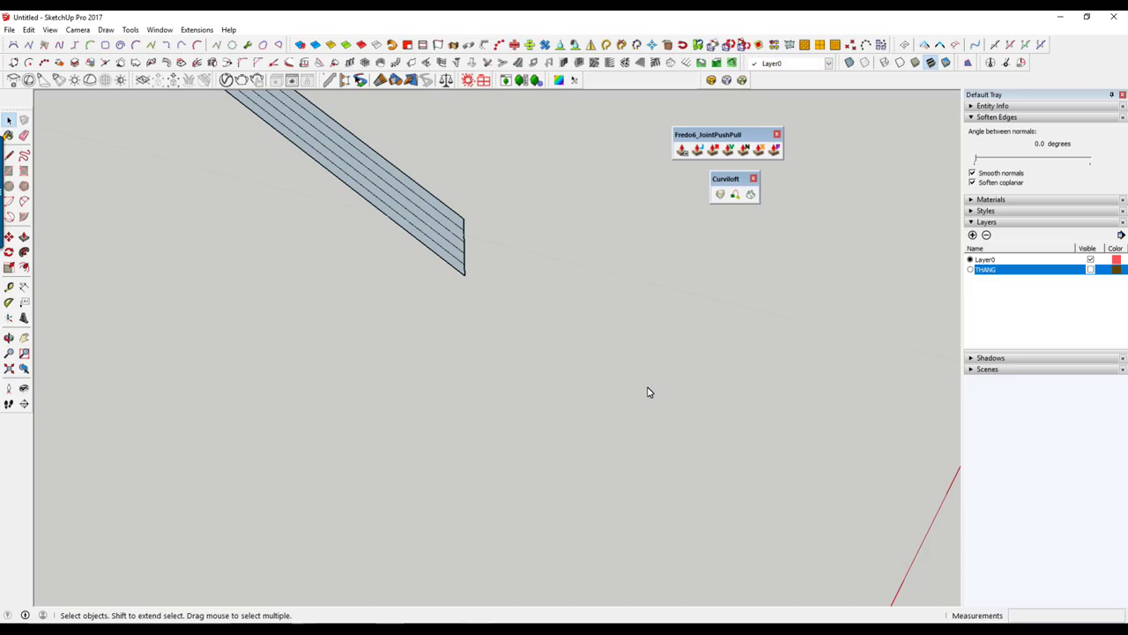
Select the trimmed handrail strip.
scroll(494, 291, "down", 3)
scroll(504, 277, "up", 3)
mouse_move(503, 277)
middle_mouse_down()
mouse_move(567, 449)
mouse_move(402, 300)
mouse_move(398, 338)
middle_mouse_up()
left_click(379, 291)
mouse_move(274, 326)
middle_mouse_down()
mouse_move(330, 349)
mouse_move(405, 214)
mouse_move(391, 247)
mouse_move(412, 322)
middle_mouse_up()
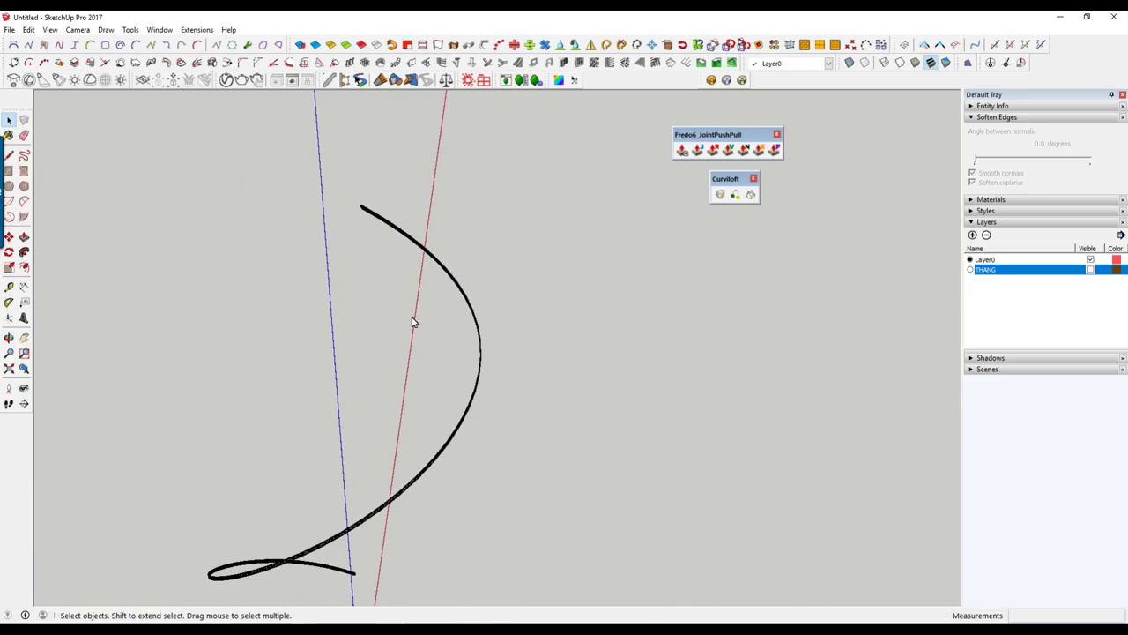
Show the THANG layer and select the handrail group against the whole staircase.
left_click(1090, 269)
mouse_move(529, 375)
middle_mouse_down()
mouse_move(531, 300)
mouse_move(443, 284)
mouse_move(736, 244)
mouse_move(327, 448)
mouse_move(967, 348)
mouse_move(527, 362)
mouse_move(479, 396)
middle_mouse_up()
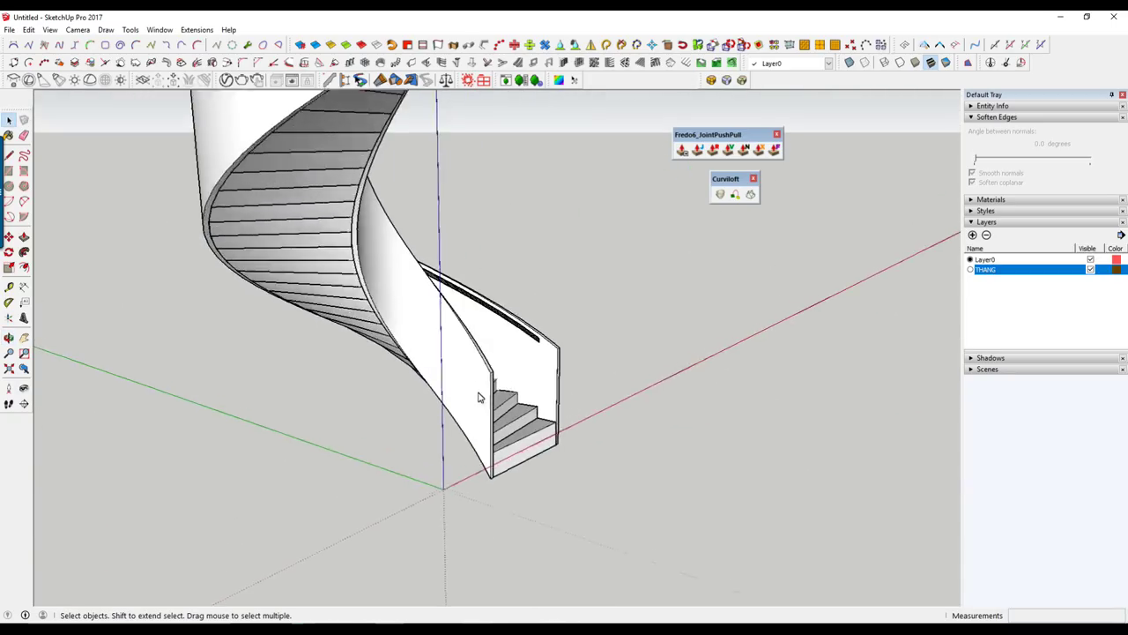
scroll(567, 335, "up", 3)
scroll(570, 323, "up", 3)
scroll(538, 352, "down", 2)
scroll(536, 355, "up", 3)
left_click(536, 353)
scroll(533, 356, "down", 2)
scroll(532, 357, "down", 2)
scroll(512, 322, "down", 2)
mouse_move(512, 323)
middle_mouse_down()
mouse_move(428, 284)
mouse_move(284, 314)
mouse_move(712, 198)
middle_mouse_up()
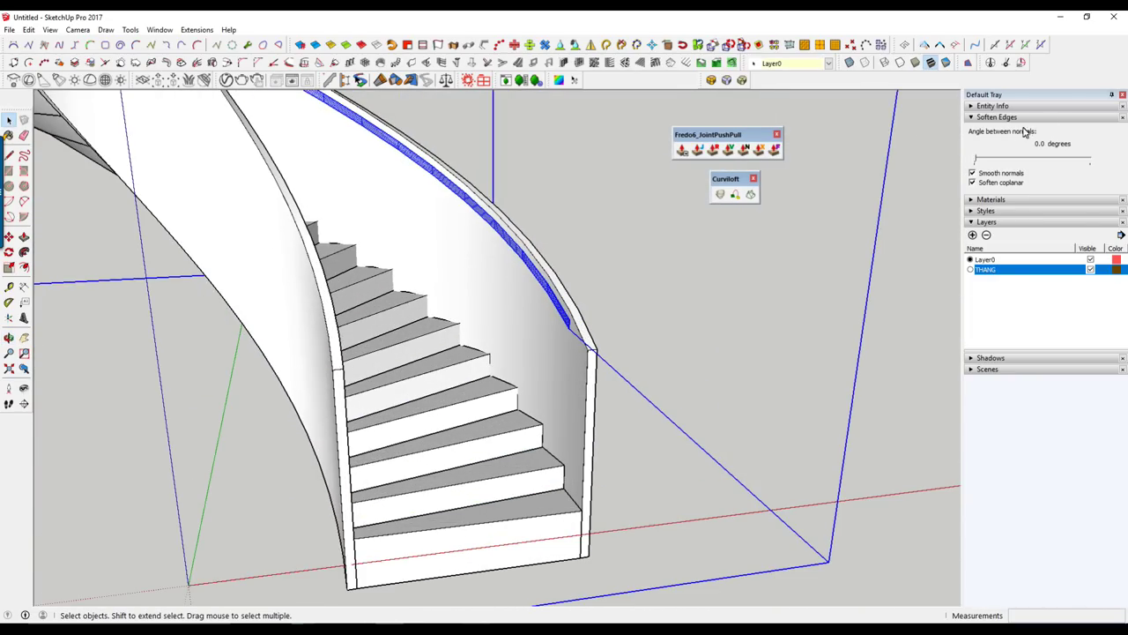
Raise the softening angle to 29.2°, hide THANG again, and open the handrail group.
left_click(992, 161)
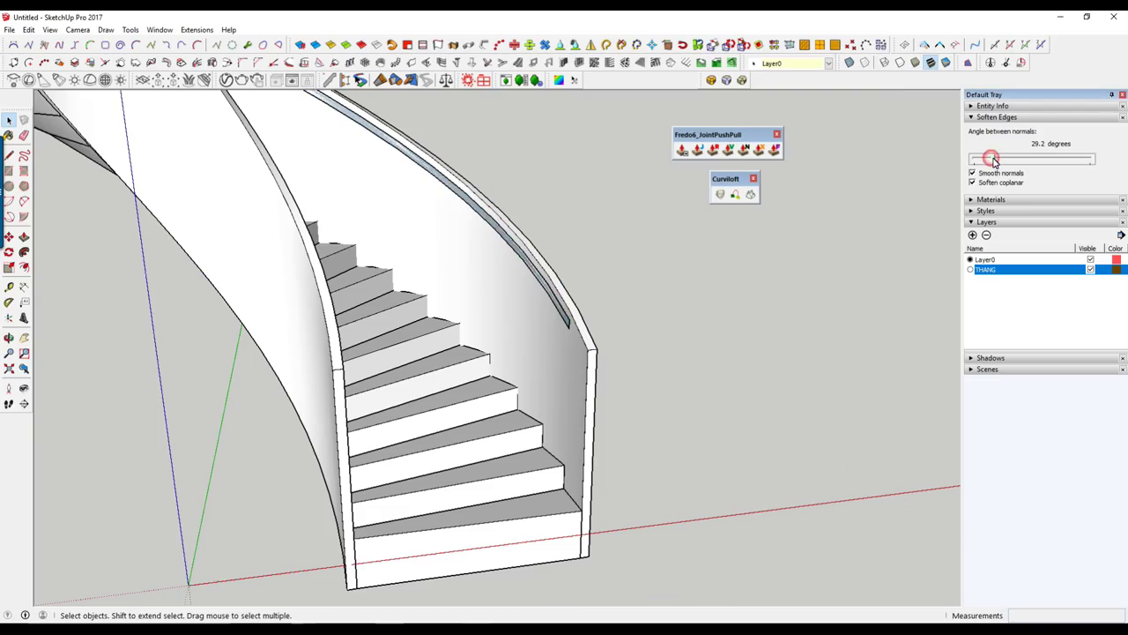
left_click(559, 327)
scroll(567, 322, "up", 3)
middle_click_drag(566, 323, 532, 367)
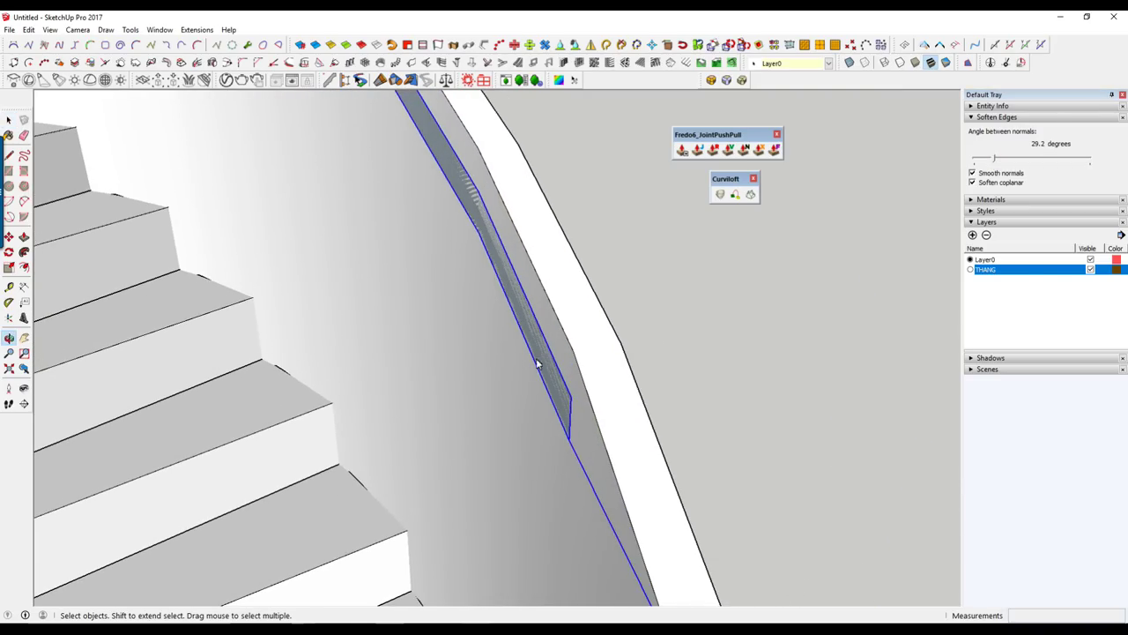
left_click(1090, 270)
mouse_move(614, 322)
middle_mouse_down()
mouse_move(373, 317)
mouse_move(347, 438)
mouse_move(209, 396)
mouse_move(160, 368)
mouse_move(484, 335)
mouse_move(388, 326)
middle_mouse_up()
double_click(161, 367)
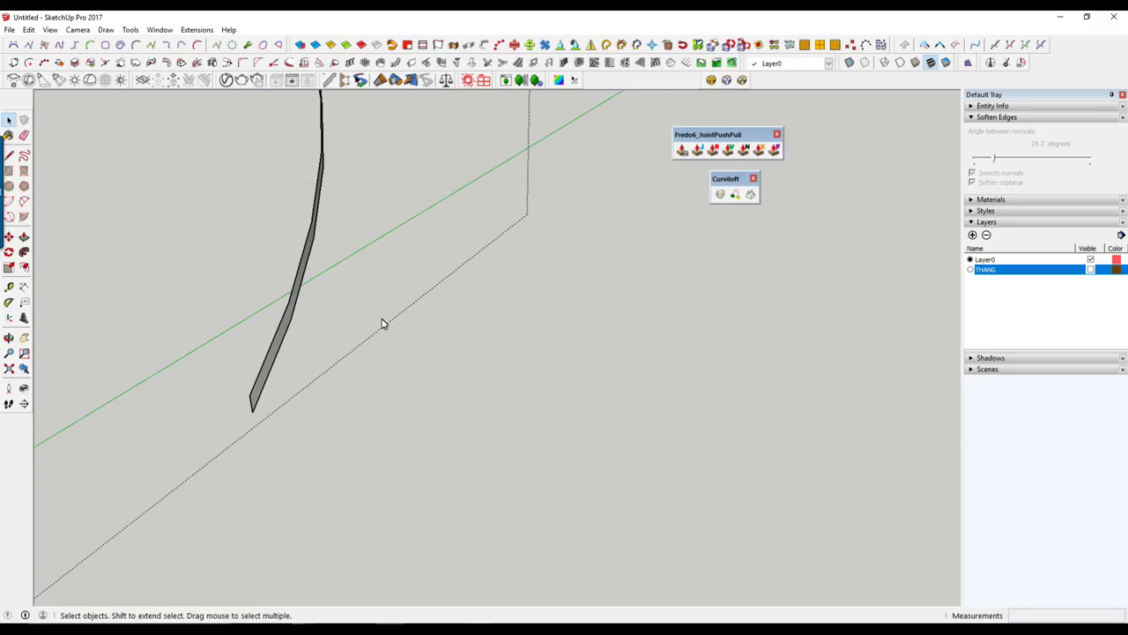
middle_click_drag(290, 368, 377, 377)
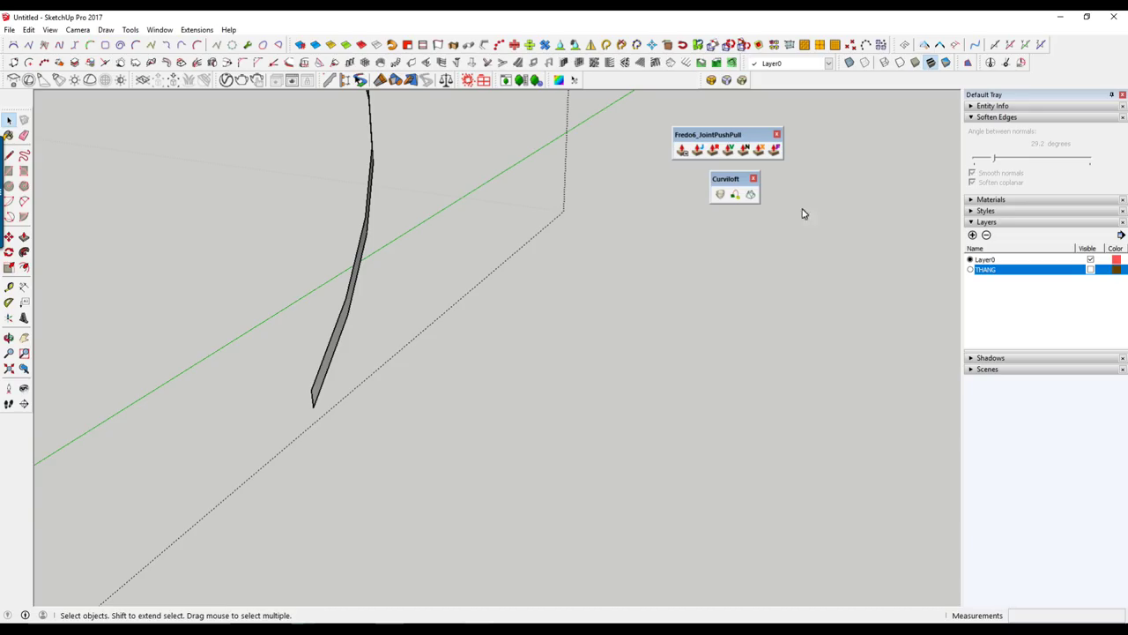
left_click(698, 151)
Thicken the handrail face by 15 mm with JointPushPull.
left_click_drag(315, 403, 358, 392)
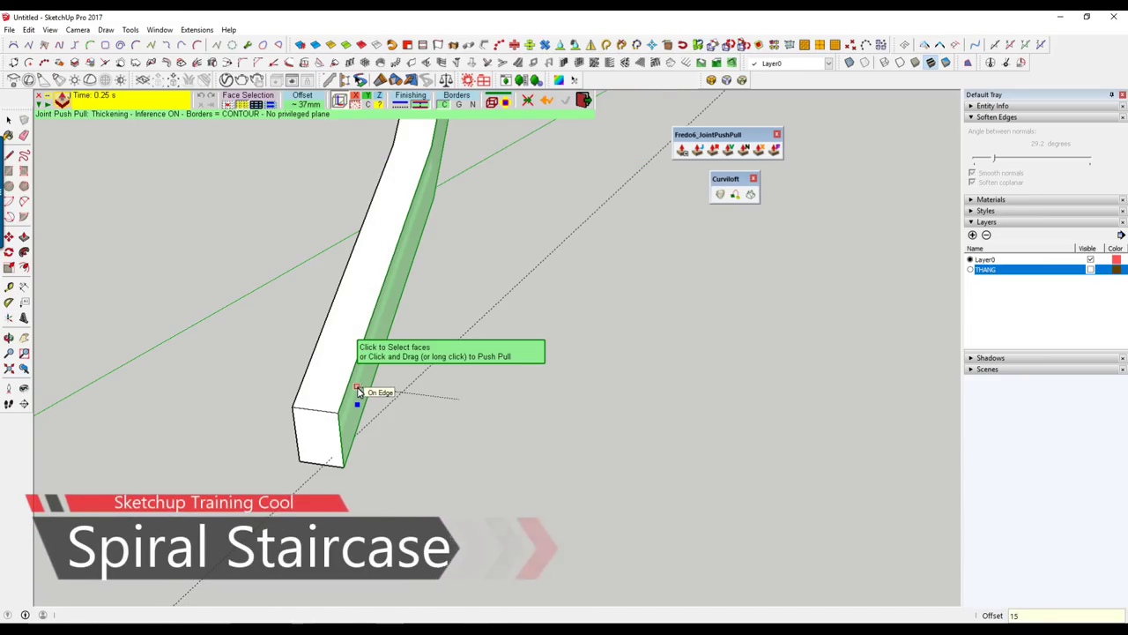
type("15")
key("Return")
left_click(363, 388)
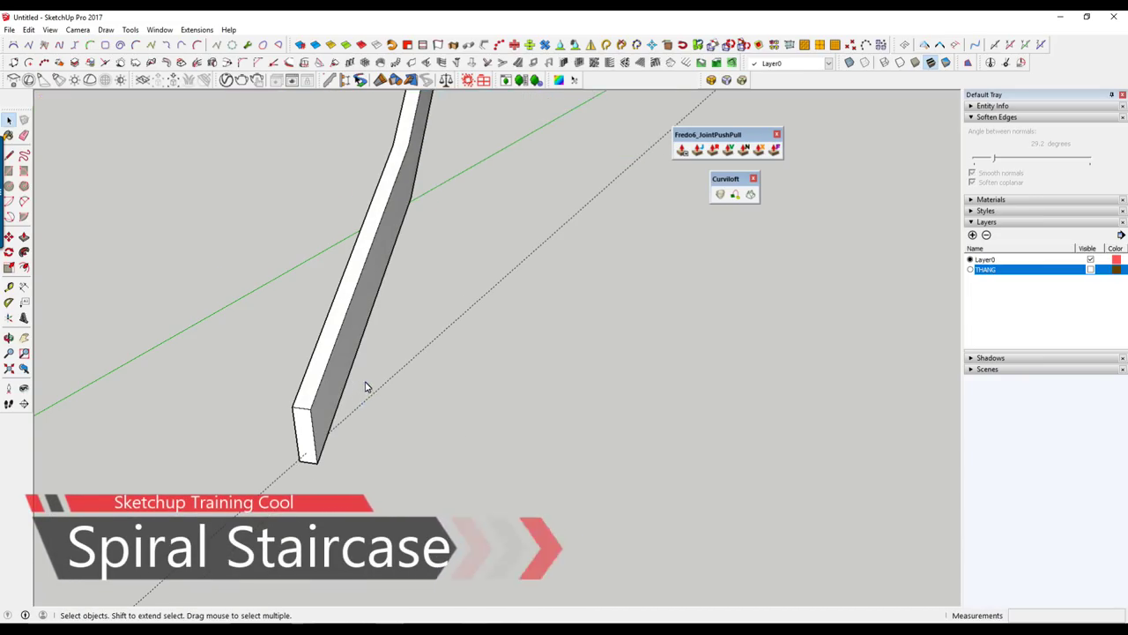
mouse_move(373, 390)
middle_mouse_down()
mouse_move(521, 417)
mouse_move(524, 349)
middle_mouse_up()
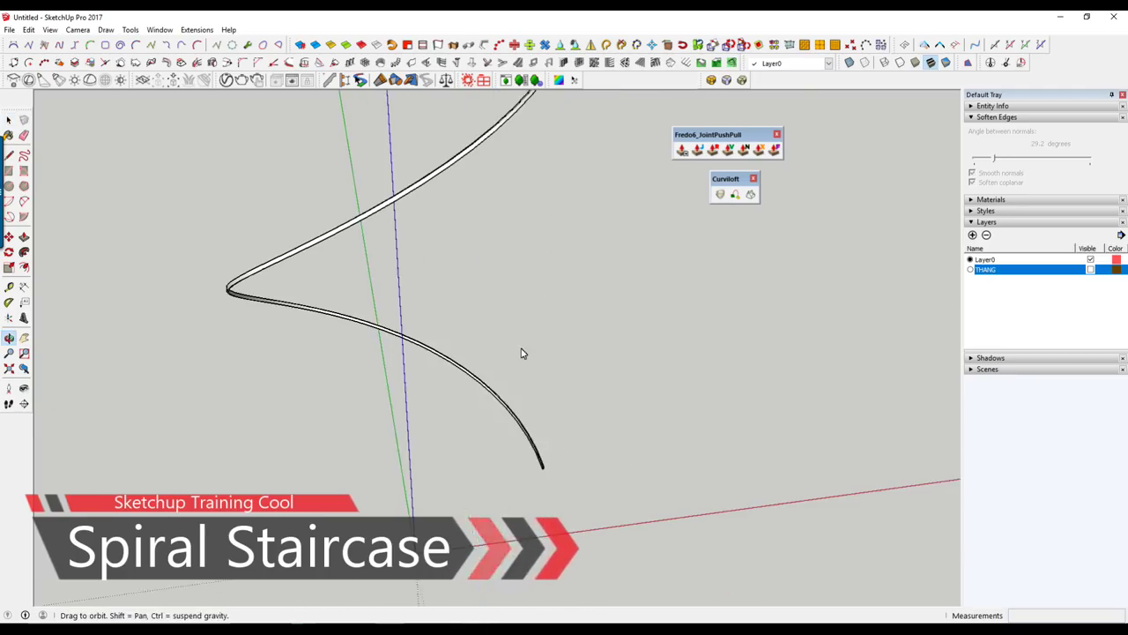
Show the THANG layer again and select the curved wall to view its details.
left_click(1090, 269)
scroll(547, 343, "up", 3)
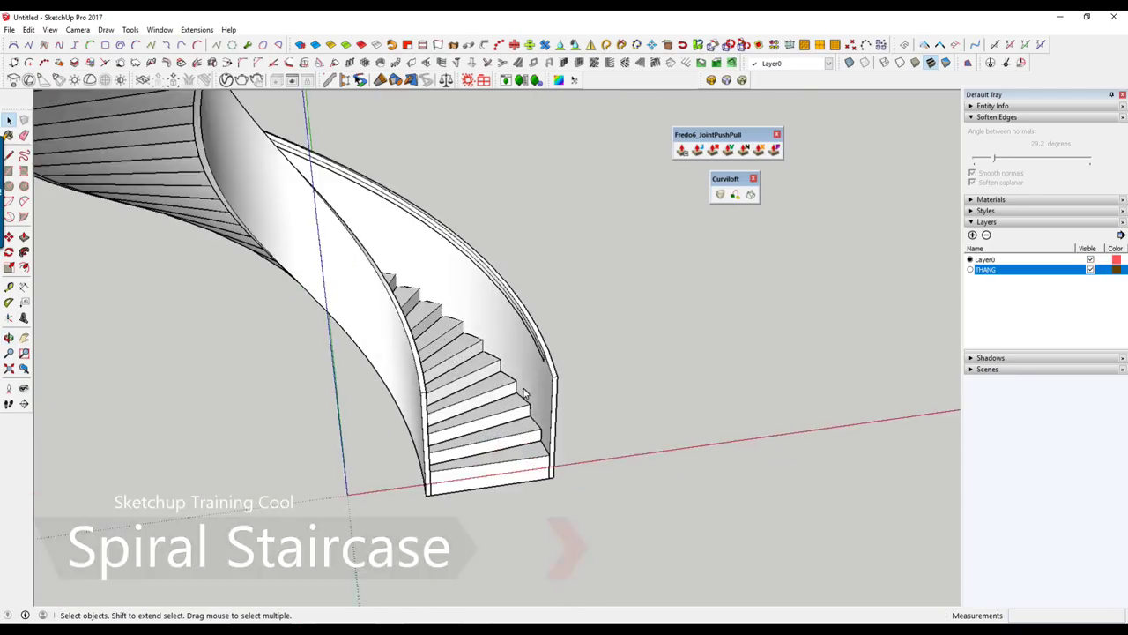
scroll(548, 343, "up", 3)
scroll(547, 343, "up", 3)
scroll(590, 388, "up", 2)
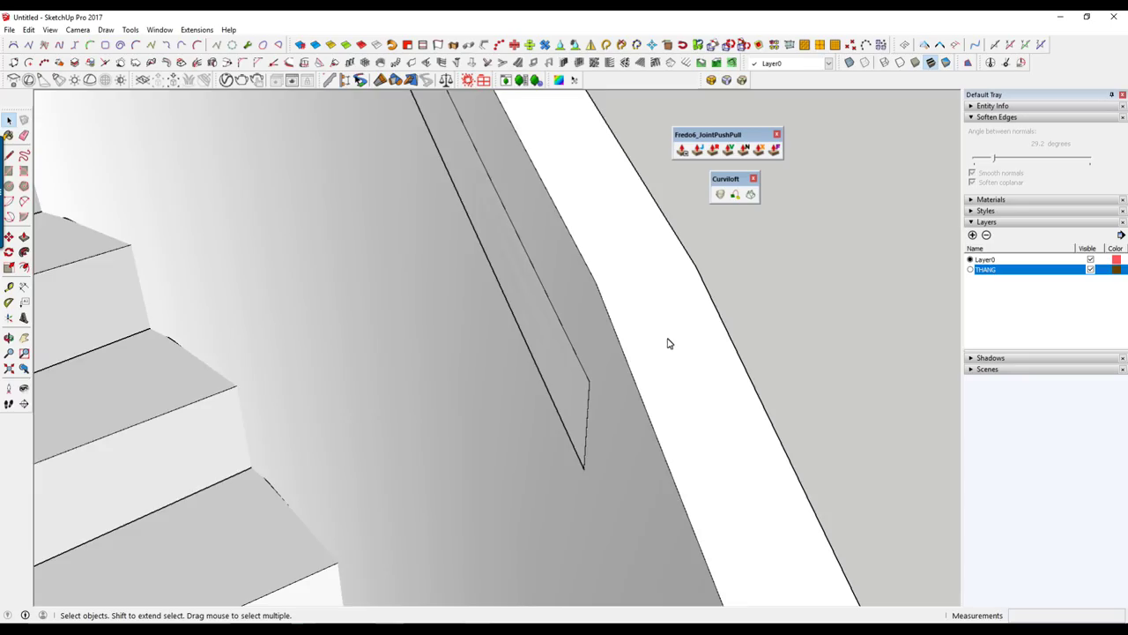
scroll(668, 345, "down", 2)
left_click(657, 339)
left_click(973, 106)
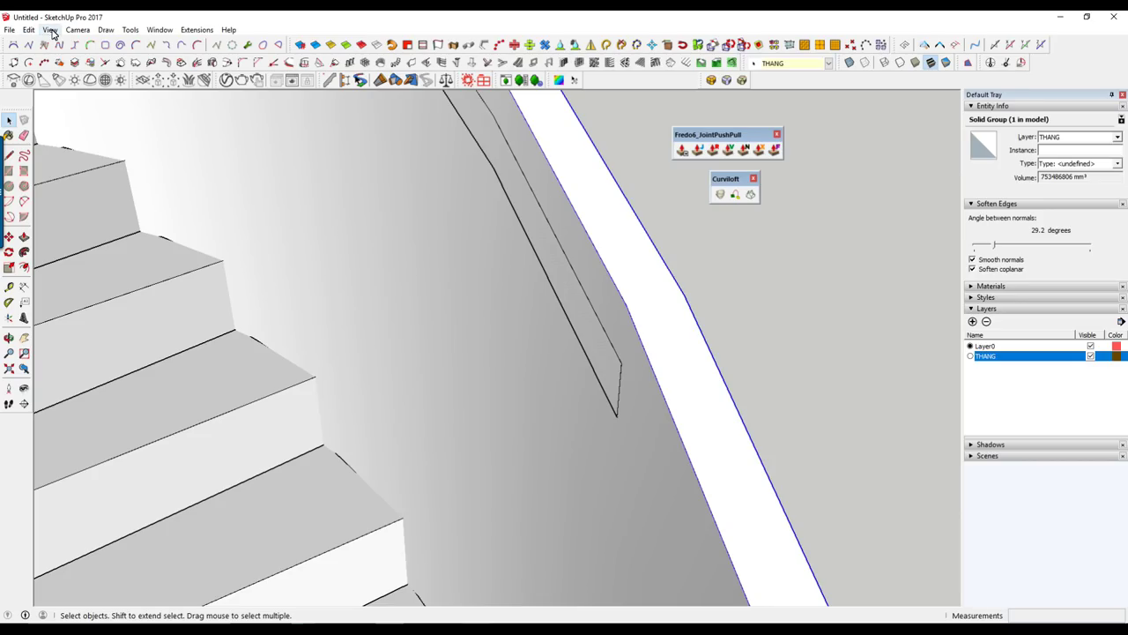
Turn on the Solid Tools toolbar from View > Toolbars.
left_click(50, 30)
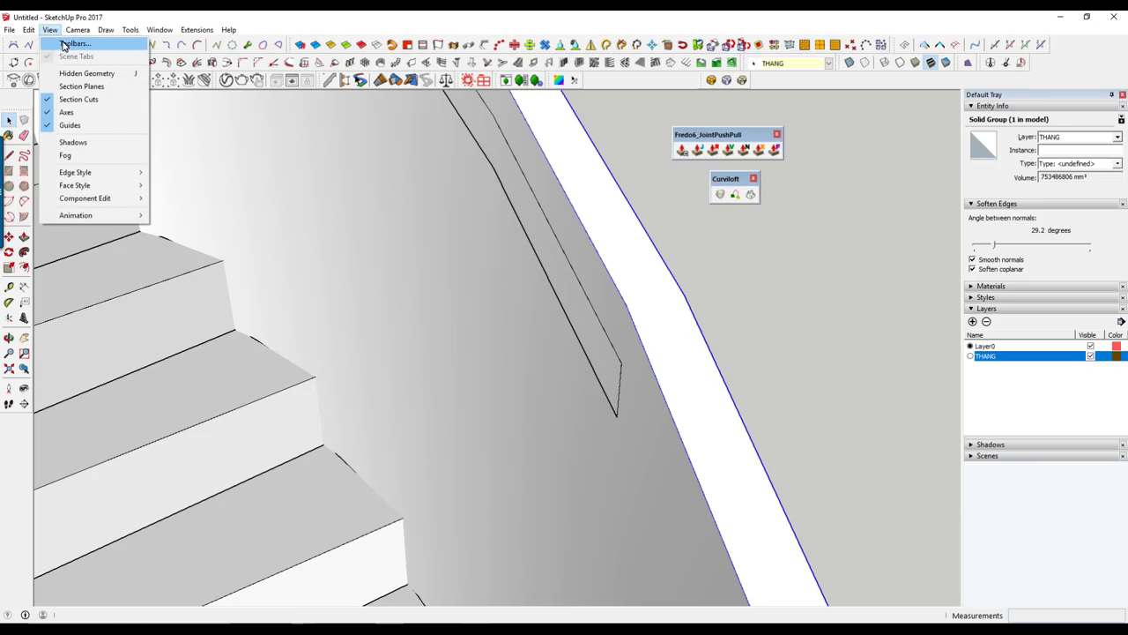
left_click(74, 44)
scroll(521, 331, "down", 2)
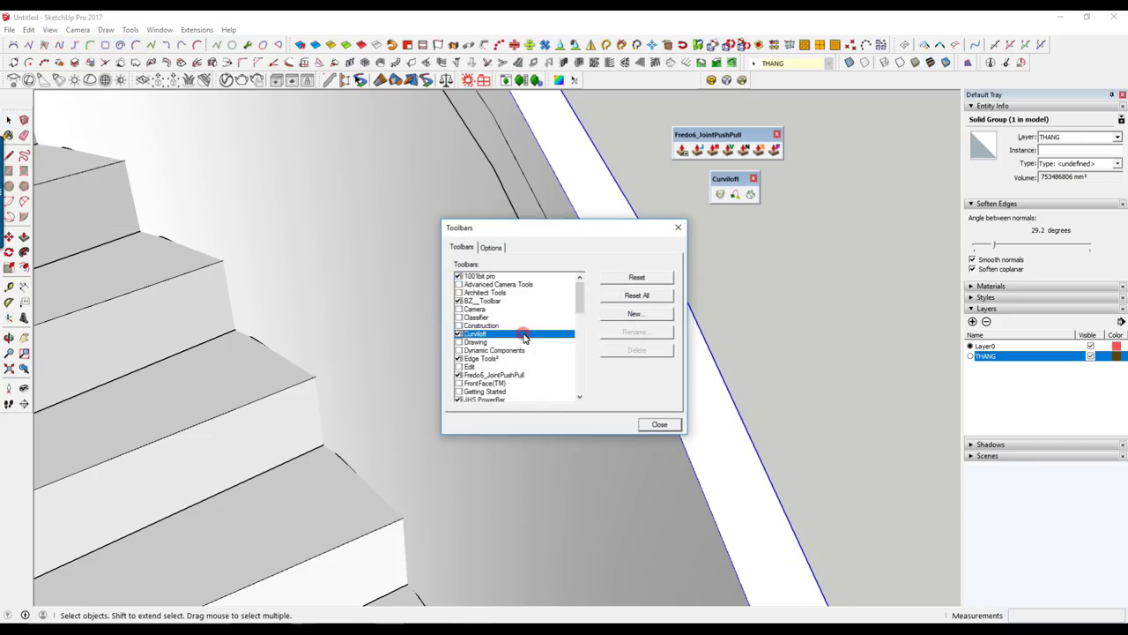
scroll(522, 337, "down", 3)
key("Down")
key("Down")
key("Down")
key("Down")
key("Down")
key("Down")
key("Down")
key("Down")
key("Down")
key("Down")
key("Down")
key("Down")
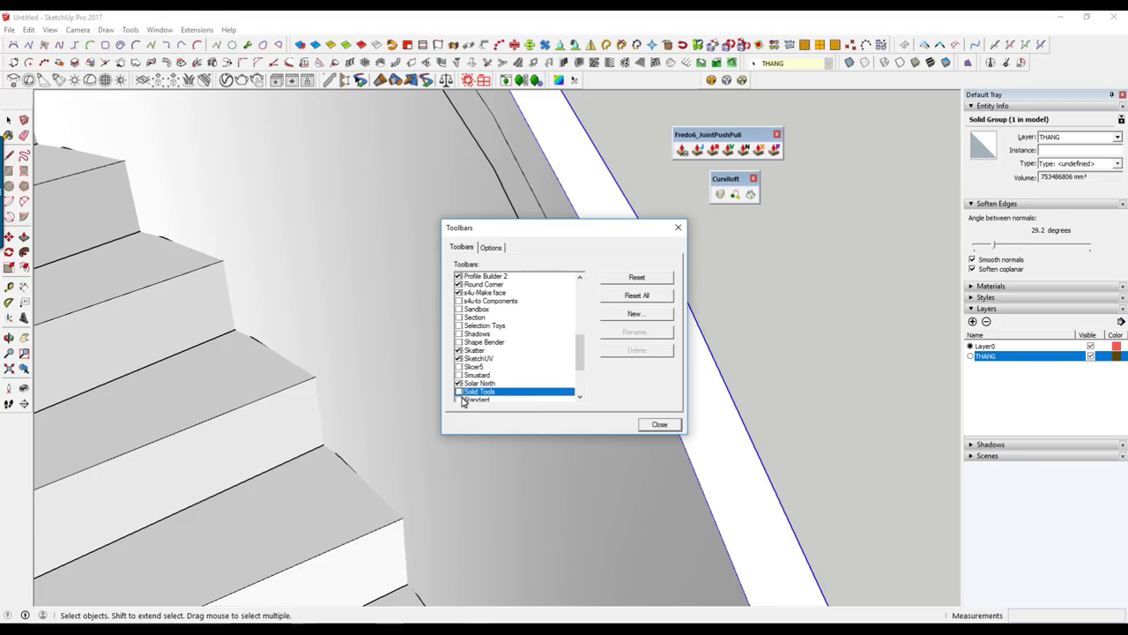
left_click(459, 393)
left_click(678, 227)
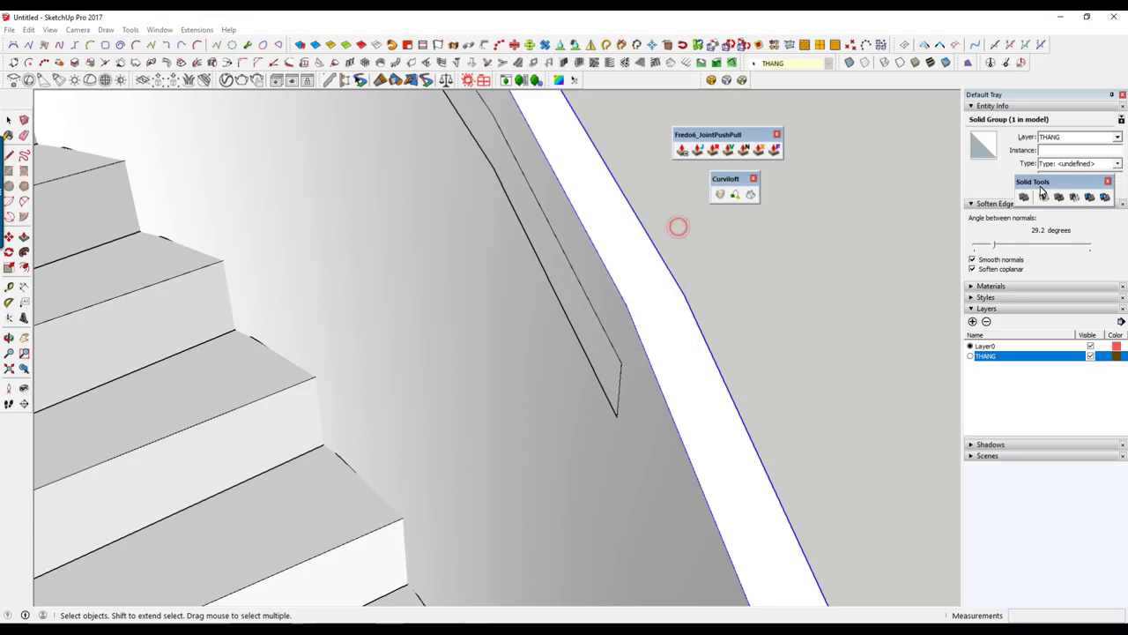
Float the Solid Tools toolbar beside the other toolbars and clear the selection.
left_click_drag(1043, 188, 758, 231)
mouse_move(657, 277)
middle_mouse_down()
mouse_move(620, 315)
mouse_move(544, 330)
mouse_move(625, 235)
middle_mouse_up()
scroll(622, 232, "up", 2)
left_click(622, 231)
scroll(508, 357, "up", 3)
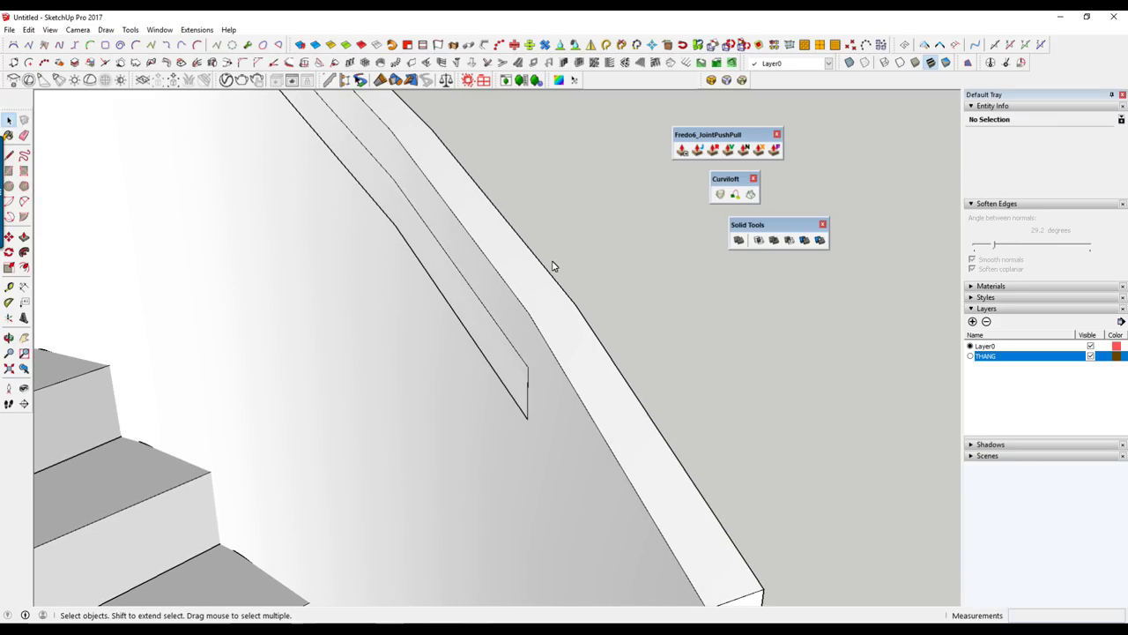
Check the curved wall and the thin groove slab by selecting each, leaving nothing selected.
left_click(498, 279)
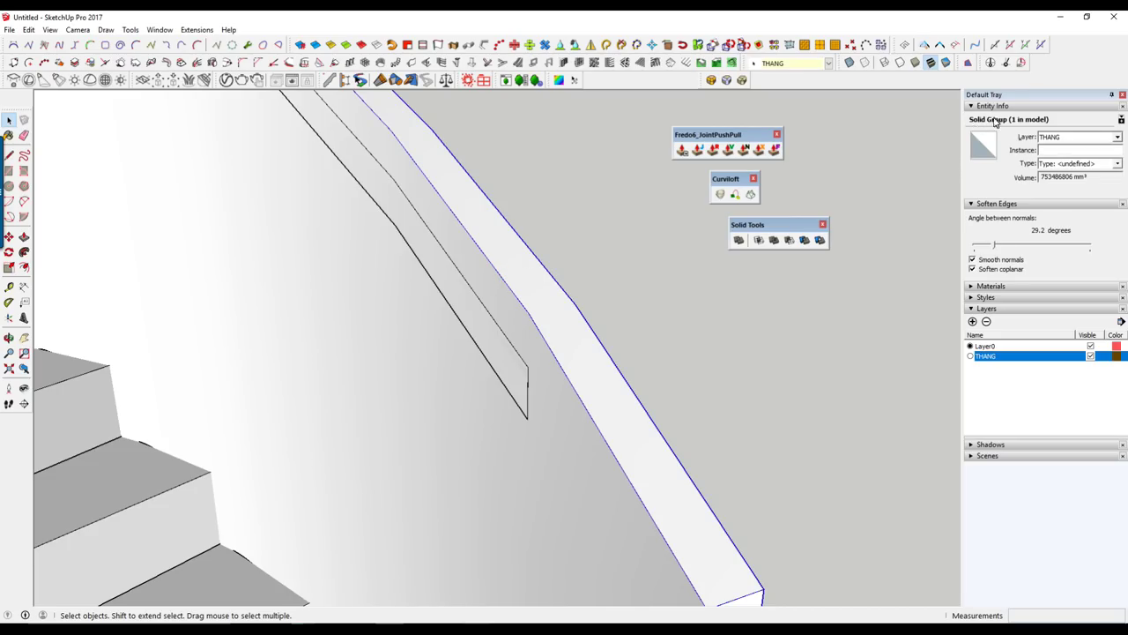
right_click(484, 225)
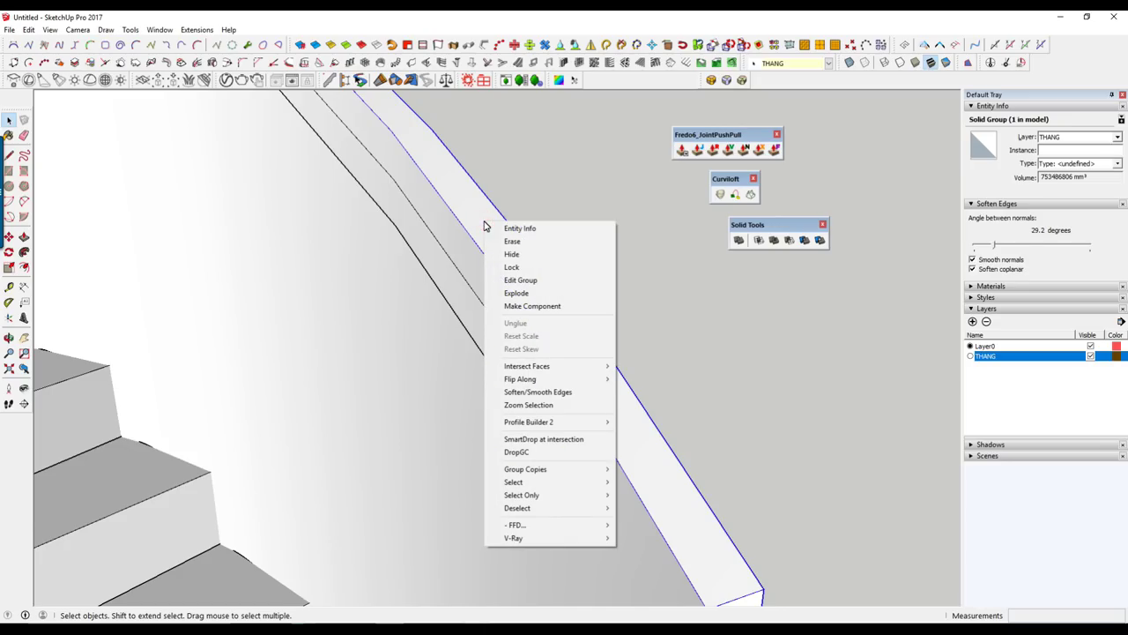
left_click(512, 232)
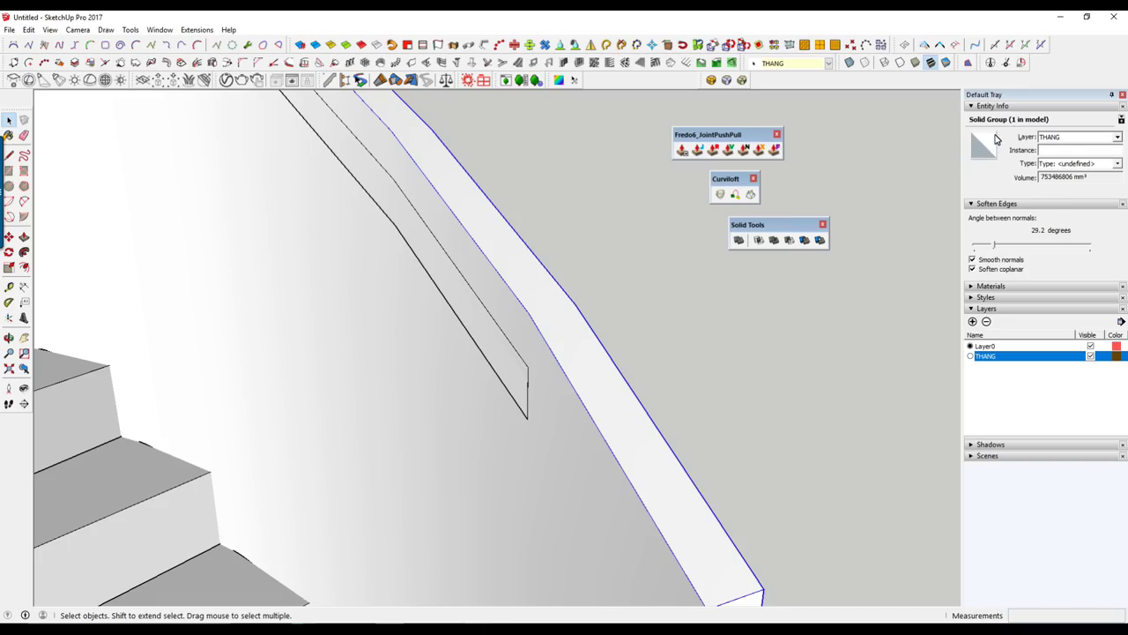
left_click(435, 264)
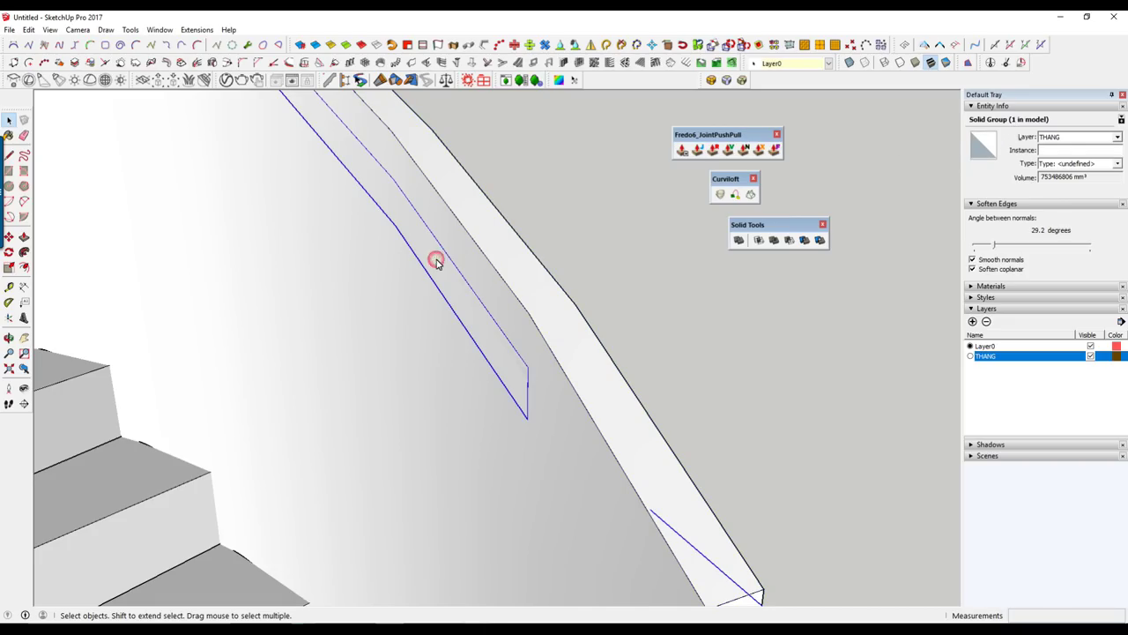
left_click(565, 253)
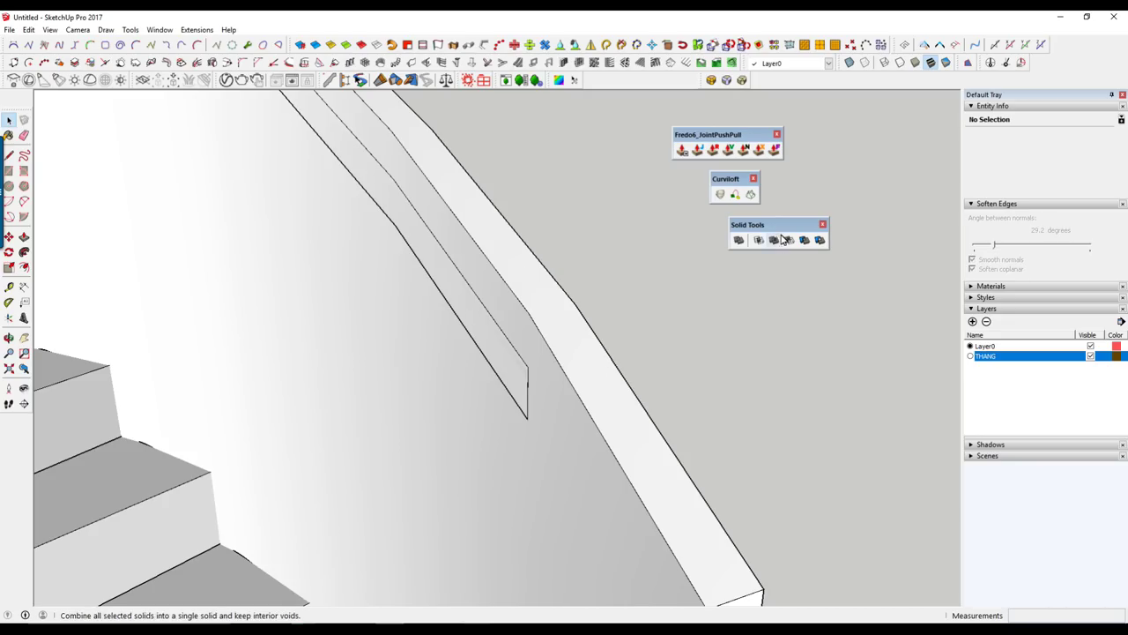
With Solid Tools Subtract, cut the thin slab from the curved wall into a 'Difference' solid.
left_click_drag(772, 226, 647, 240)
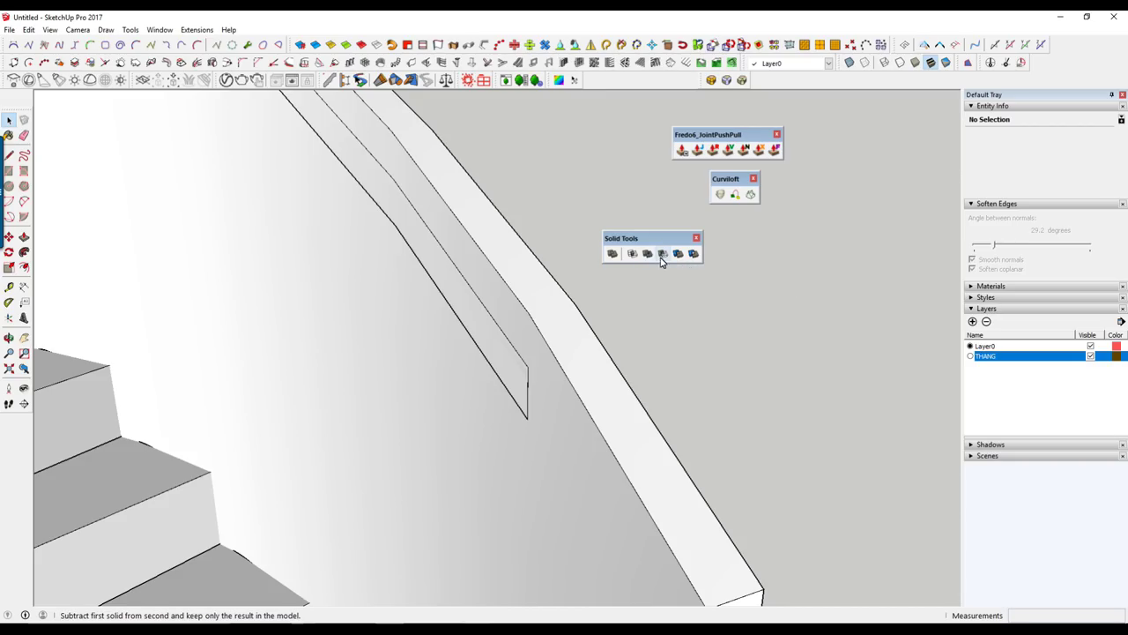
left_click(663, 255)
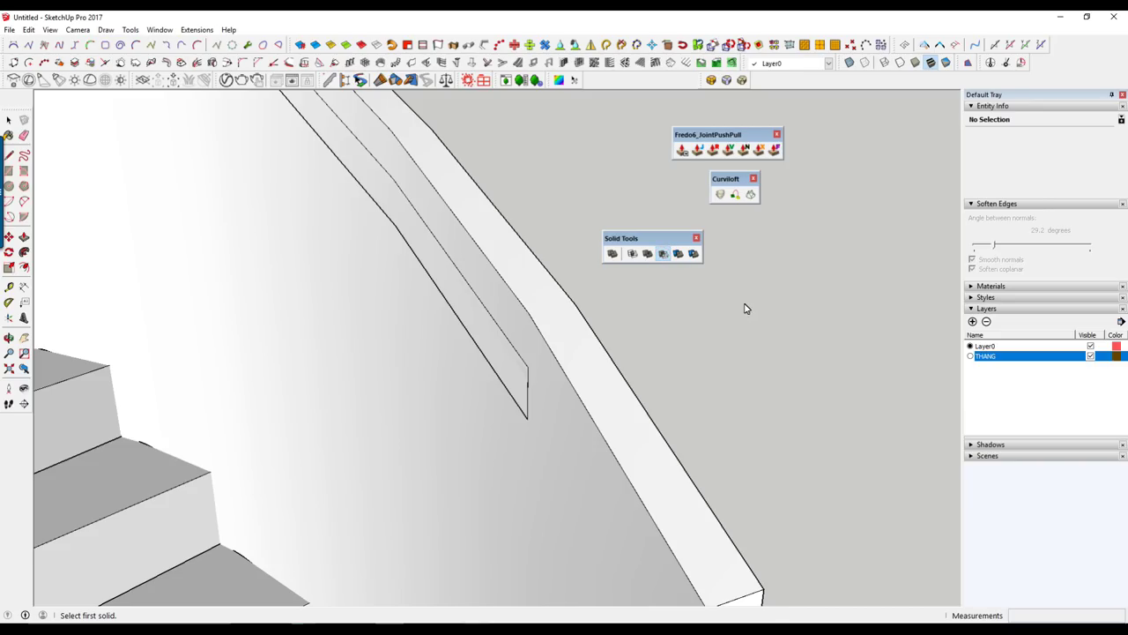
left_click(499, 370)
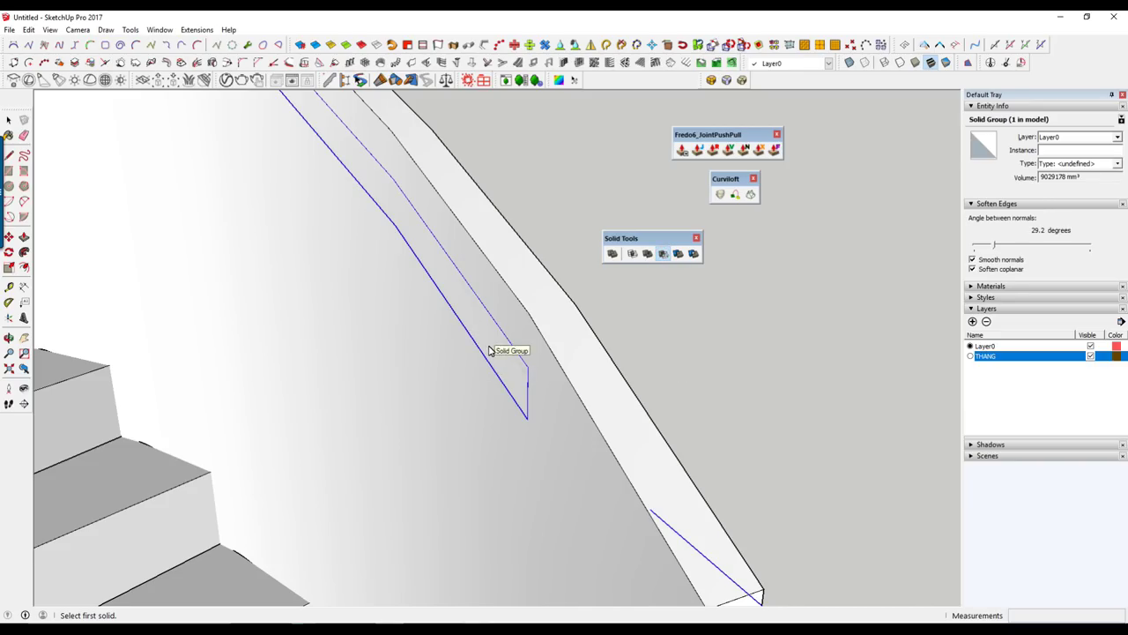
left_click(489, 342)
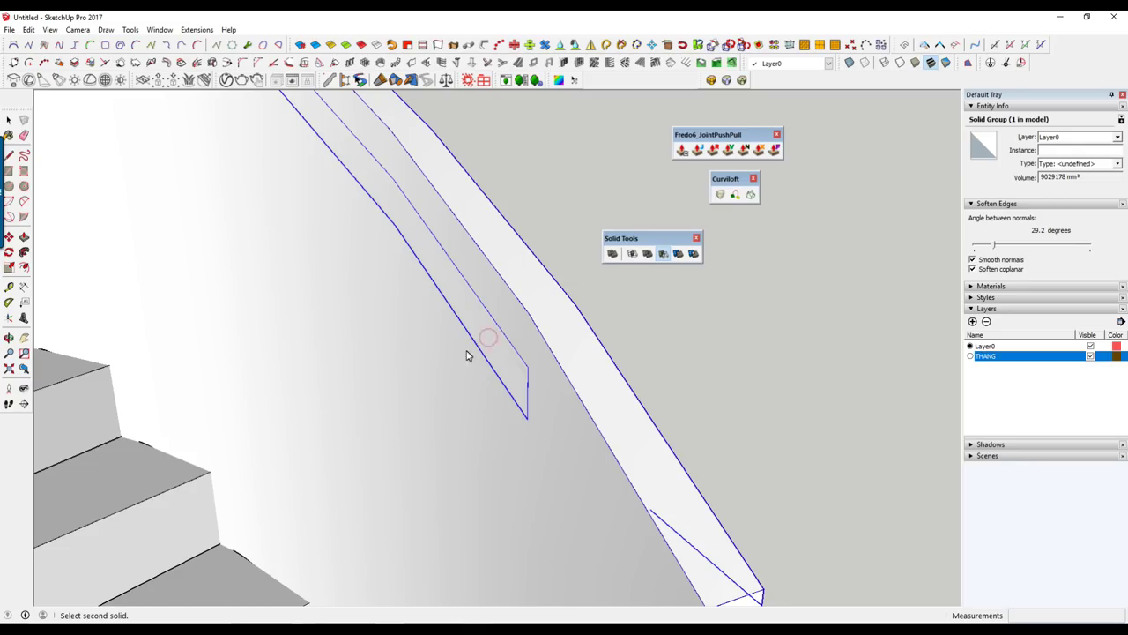
left_click(584, 352)
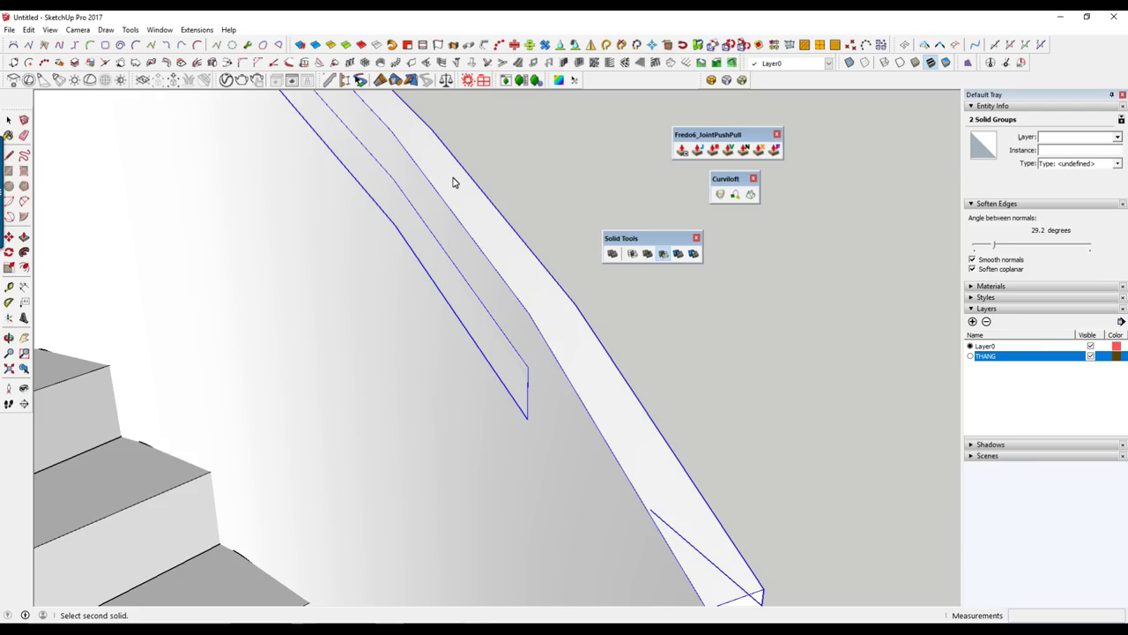
left_click(454, 208)
mouse_move(431, 322)
middle_mouse_down()
mouse_move(460, 269)
mouse_move(535, 232)
mouse_move(508, 307)
mouse_move(509, 272)
middle_mouse_up()
scroll(470, 295, "down", 3)
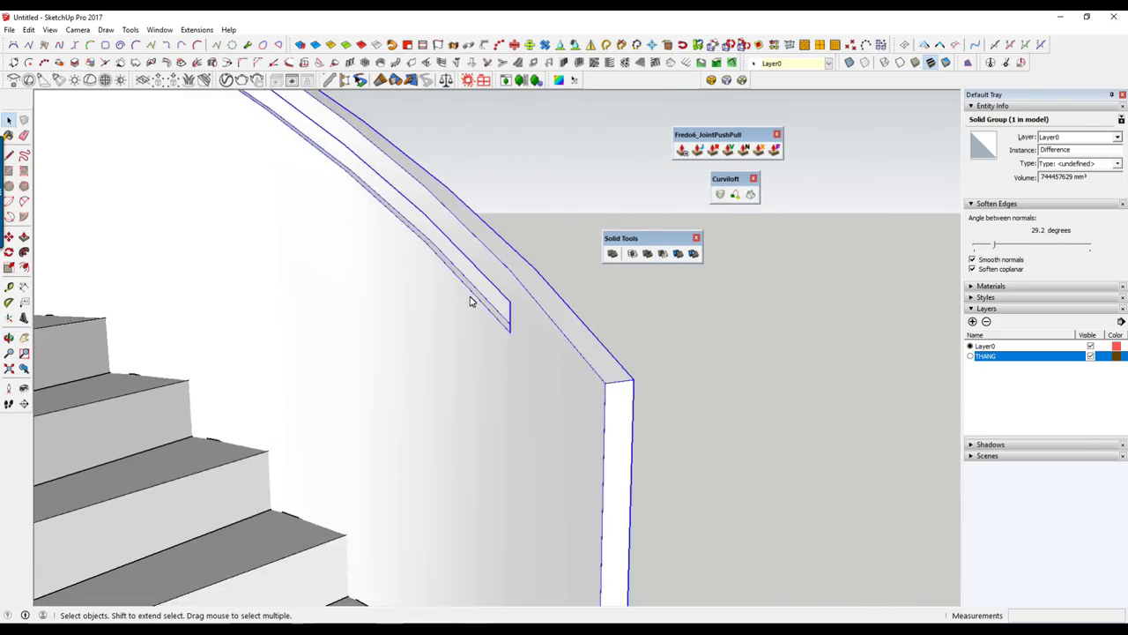
scroll(450, 287, "down", 4)
mouse_move(433, 277)
middle_mouse_down()
mouse_move(521, 312)
mouse_move(481, 317)
middle_mouse_up()
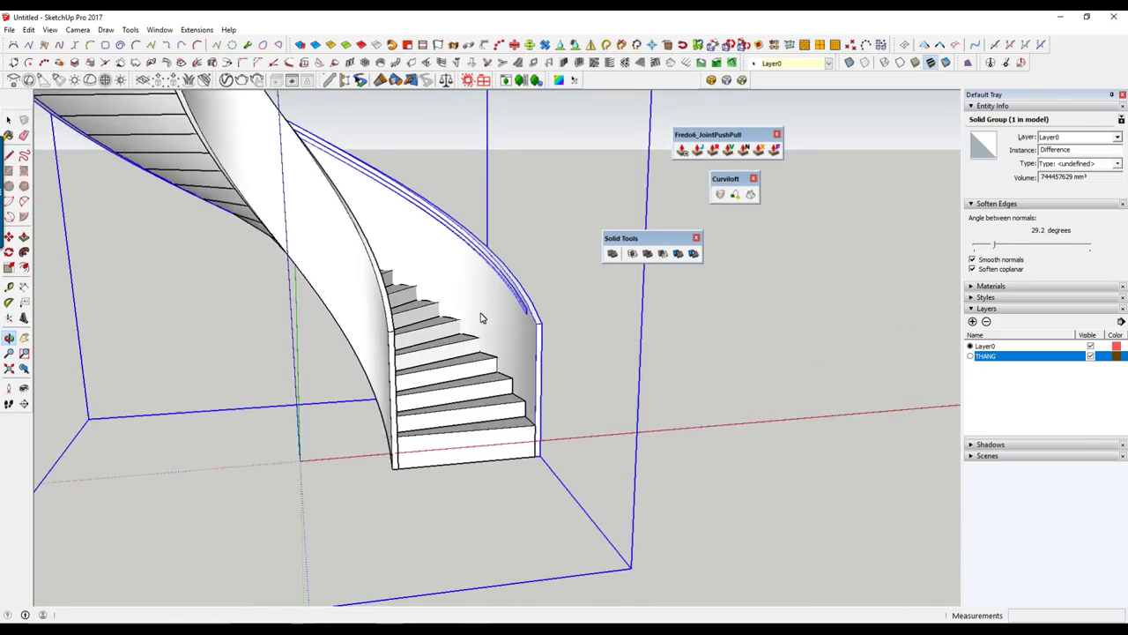
scroll(504, 300, "up", 3)
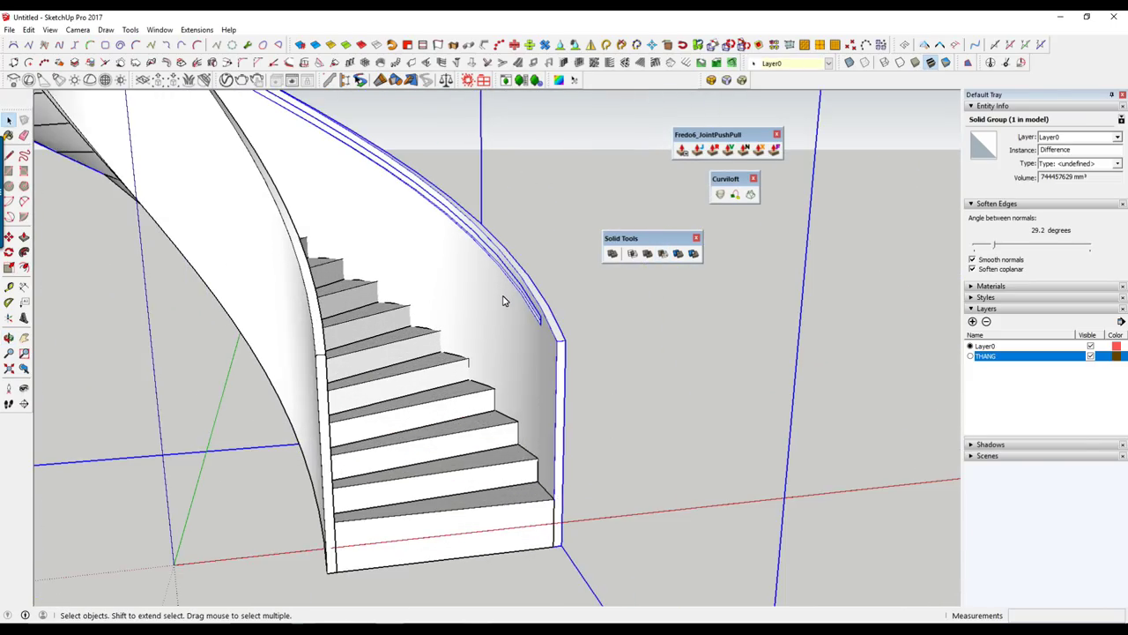
right_click(503, 301)
key("Escape")
scroll(480, 296, "down", 2)
mouse_move(482, 300)
middle_mouse_down()
mouse_move(461, 353)
mouse_move(411, 373)
mouse_move(346, 424)
middle_mouse_up()
scroll(379, 397, "up", 1)
scroll(409, 380, "up", 2)
scroll(409, 380, "up", 2)
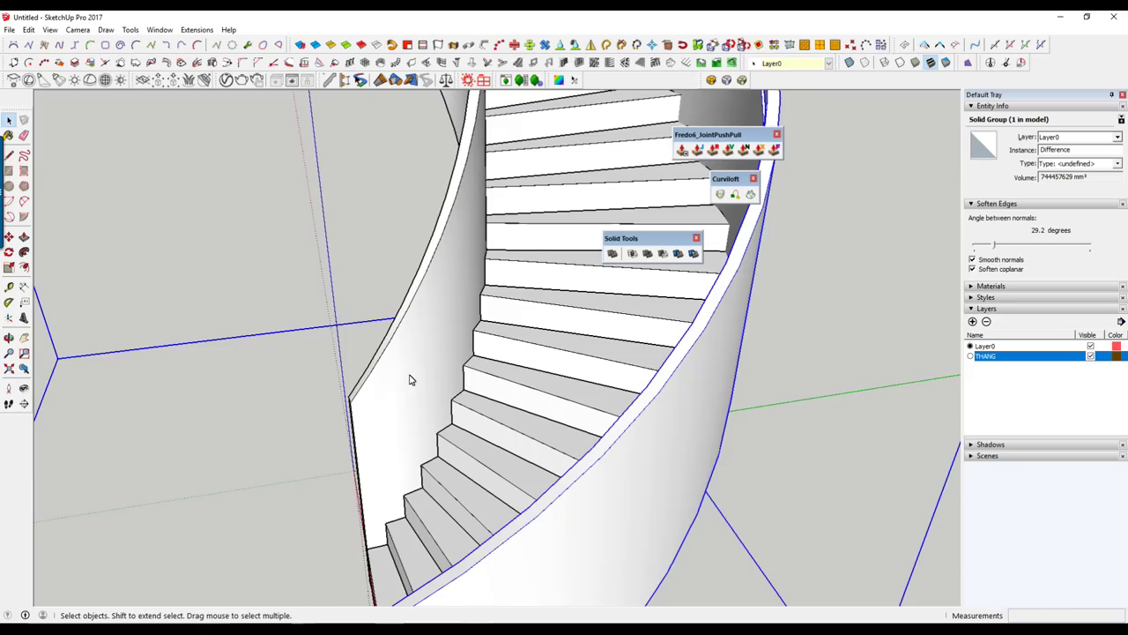
left_click_drag(666, 245, 891, 220)
scroll(667, 239, "down", 2)
mouse_move(668, 239)
middle_mouse_down()
mouse_move(542, 326)
mouse_move(579, 302)
middle_mouse_up()
scroll(579, 302, "down", 2)
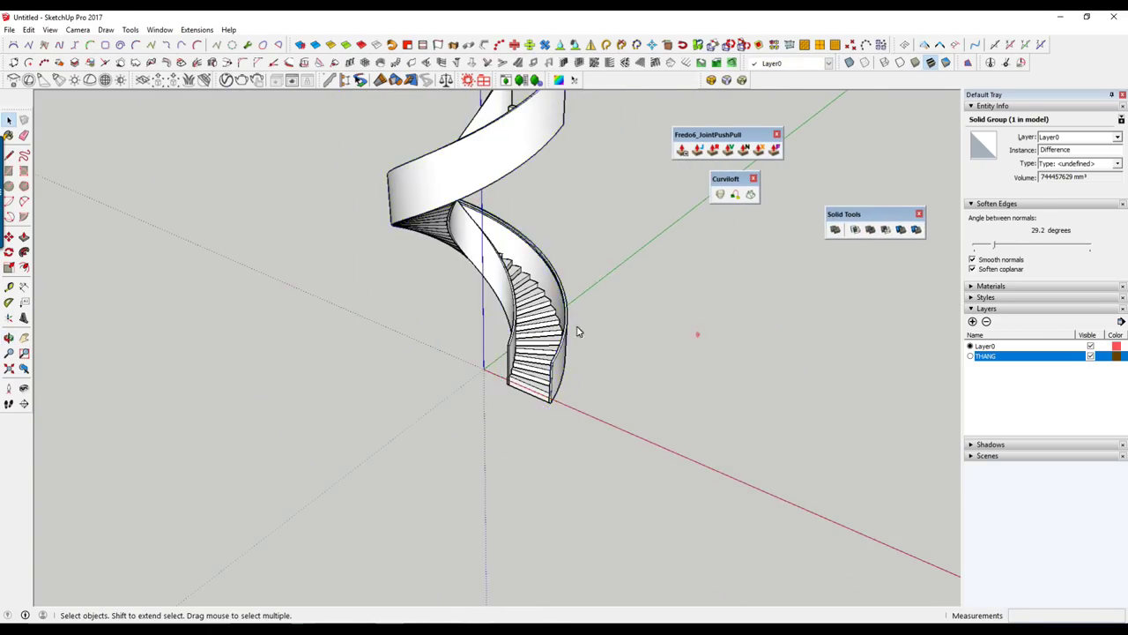
left_click(697, 331)
scroll(376, 253, "up", 3)
mouse_move(499, 479)
middle_mouse_down()
mouse_move(375, 253)
mouse_move(846, 315)
mouse_move(576, 254)
middle_mouse_up()
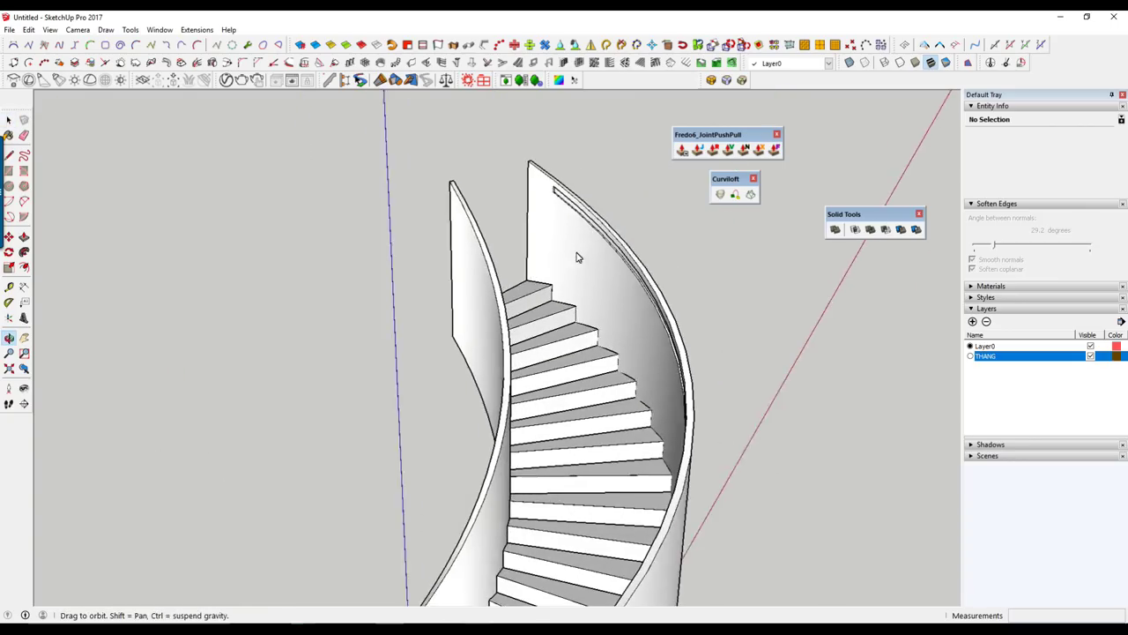
scroll(523, 196, "up", 3)
scroll(568, 205, "up", 3)
scroll(568, 205, "down", 3)
scroll(534, 242, "down", 3)
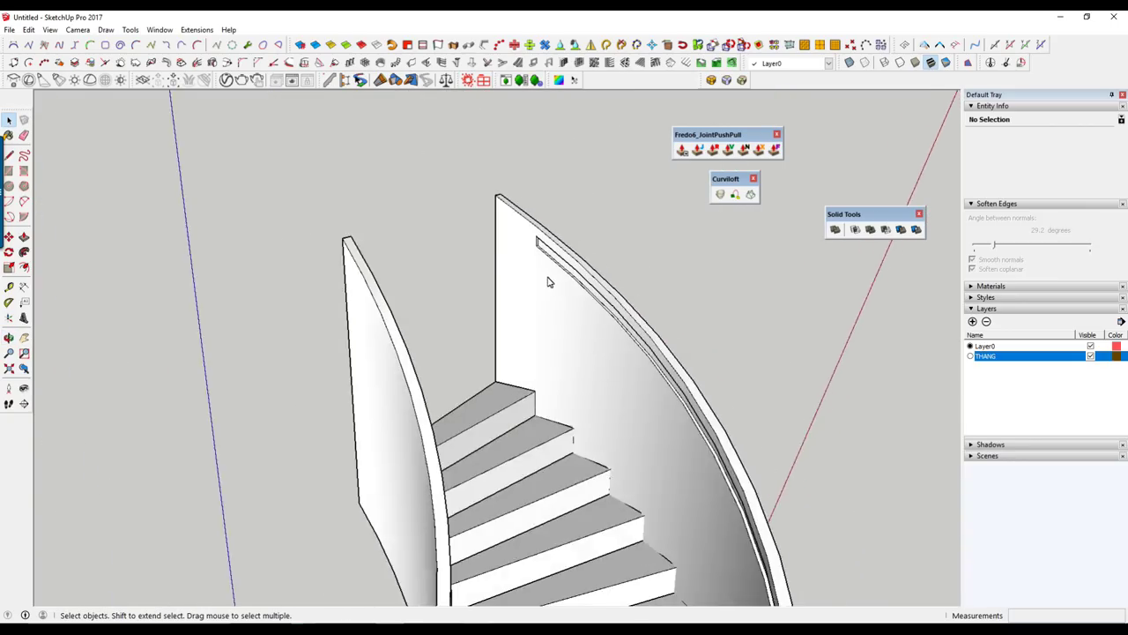
scroll(547, 282, "down", 3)
mouse_move(547, 282)
middle_mouse_down()
mouse_move(573, 146)
mouse_move(164, 348)
mouse_move(504, 491)
mouse_move(468, 478)
middle_mouse_up()
scroll(535, 393, "up", 4)
scroll(537, 374, "up", 3)
scroll(547, 362, "up", 2)
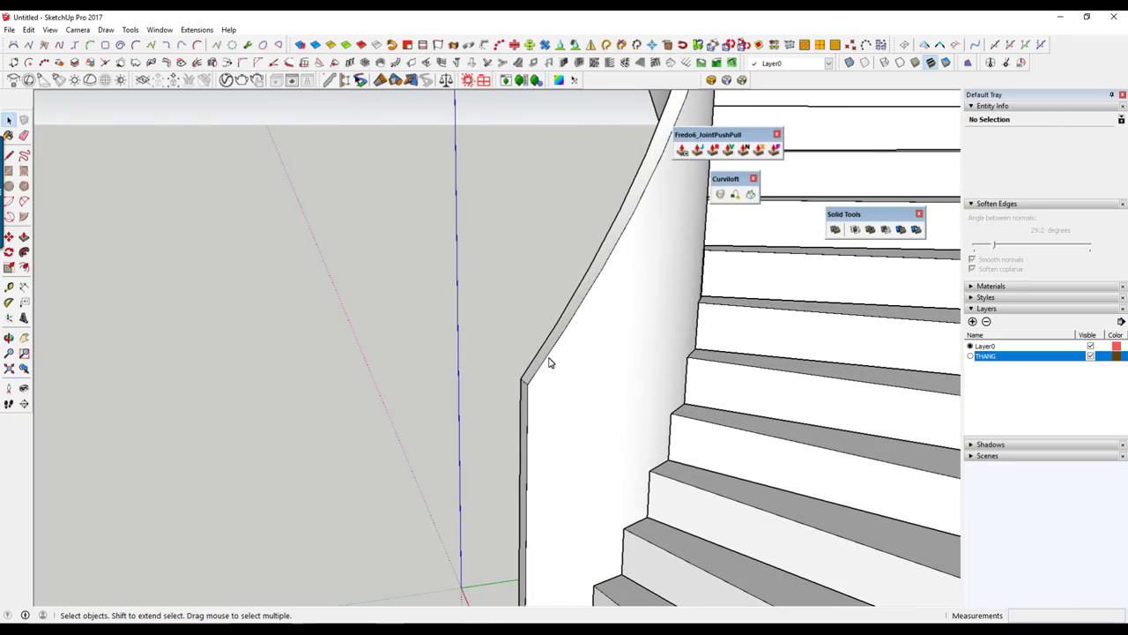
scroll(544, 361, "up", 2)
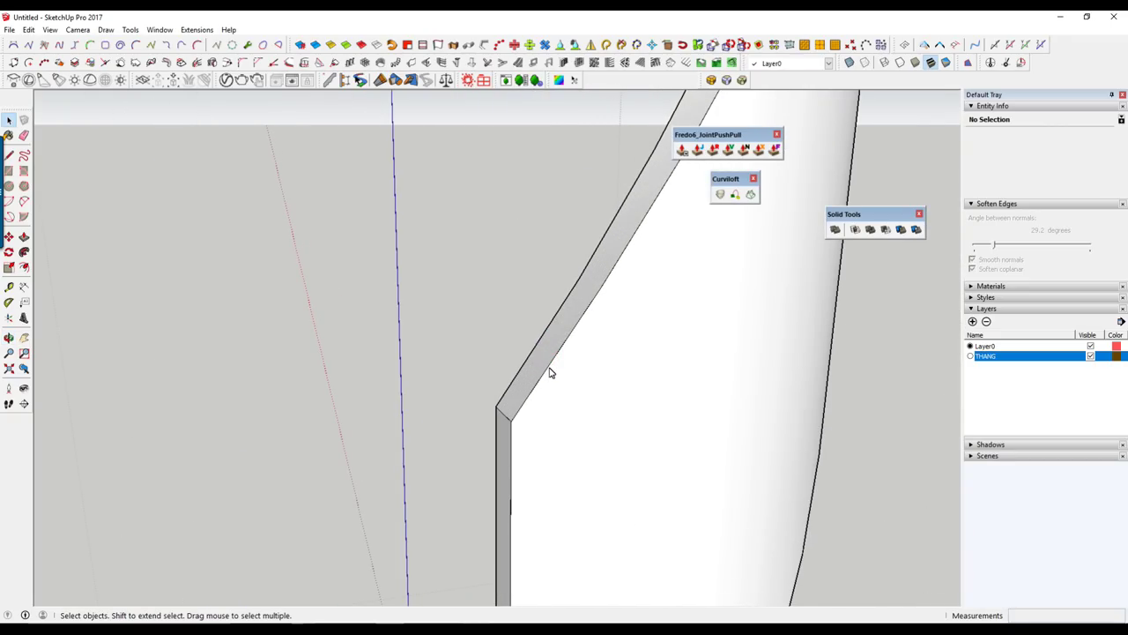
left_click(615, 267)
left_click(567, 328)
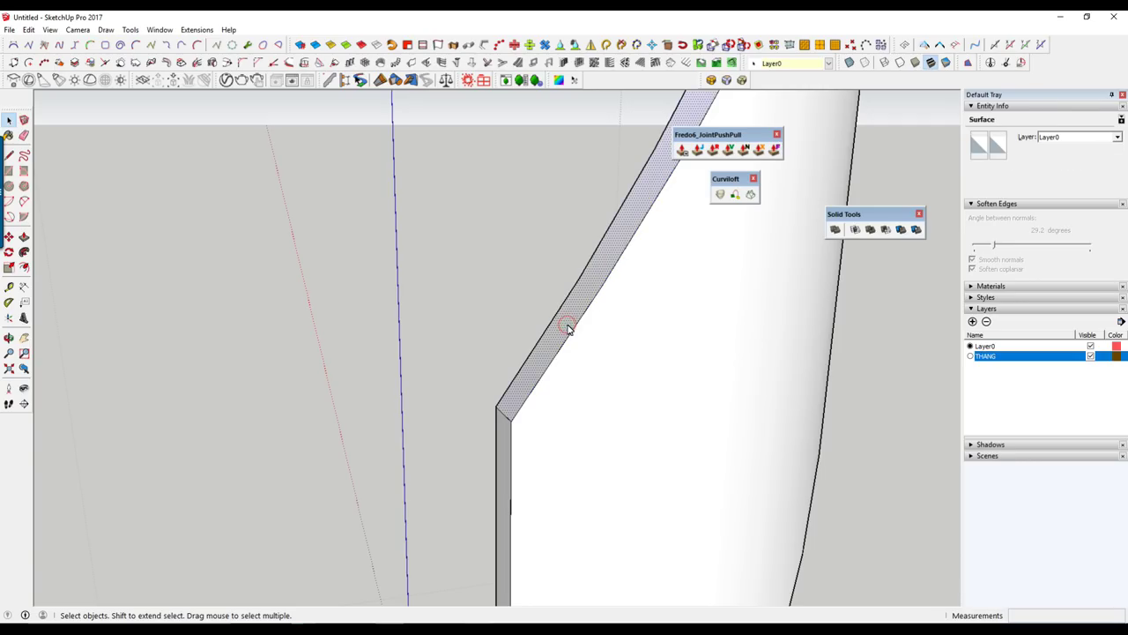
key("ctrl+z")
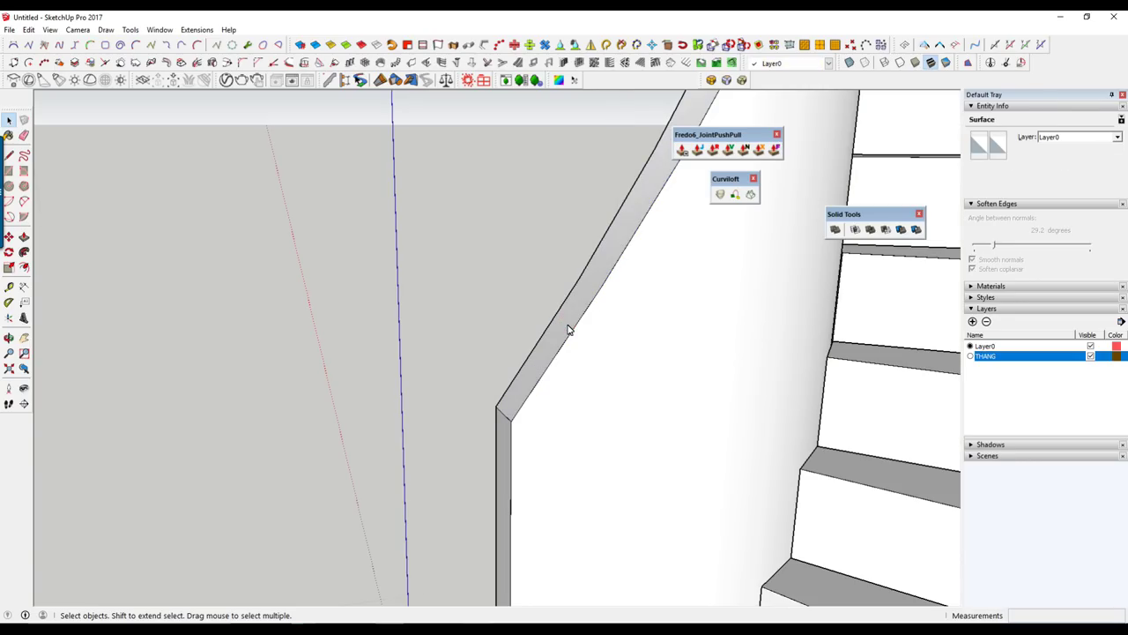
triple_click(568, 328)
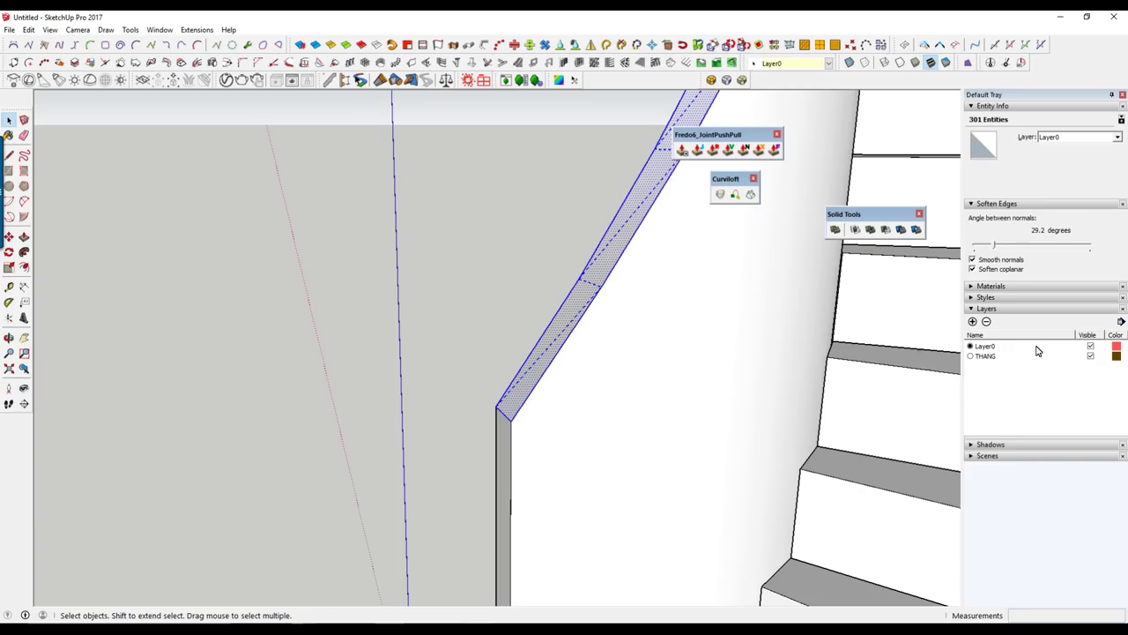
left_click(1091, 356)
mouse_move(605, 356)
middle_mouse_down()
mouse_move(536, 408)
mouse_move(545, 355)
middle_mouse_up()
key("ctrl+t")
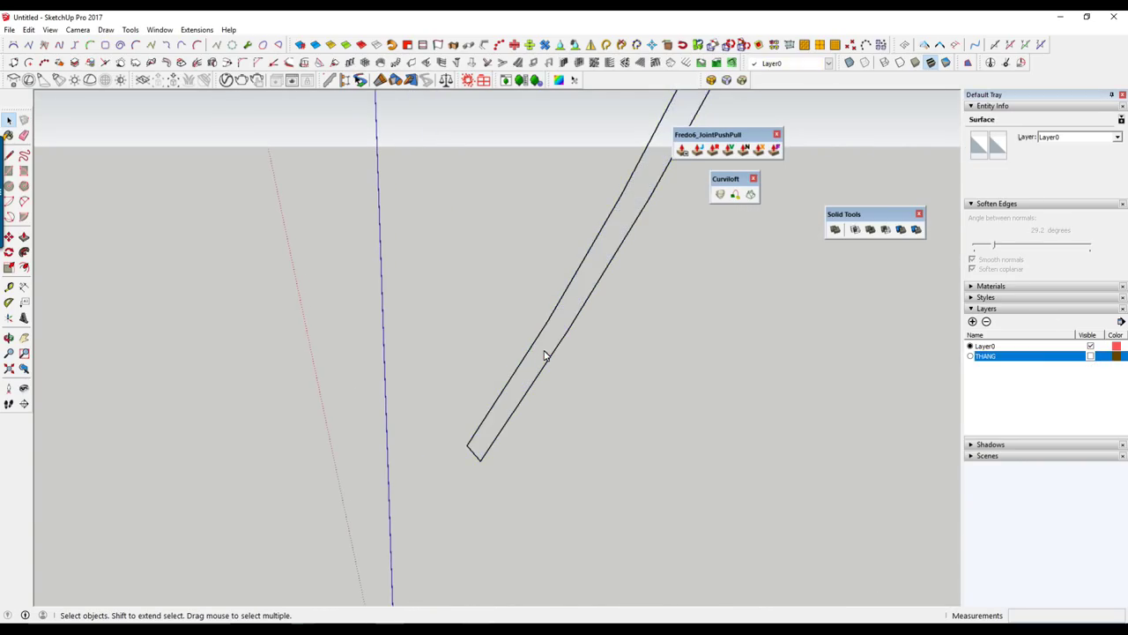
key("e")
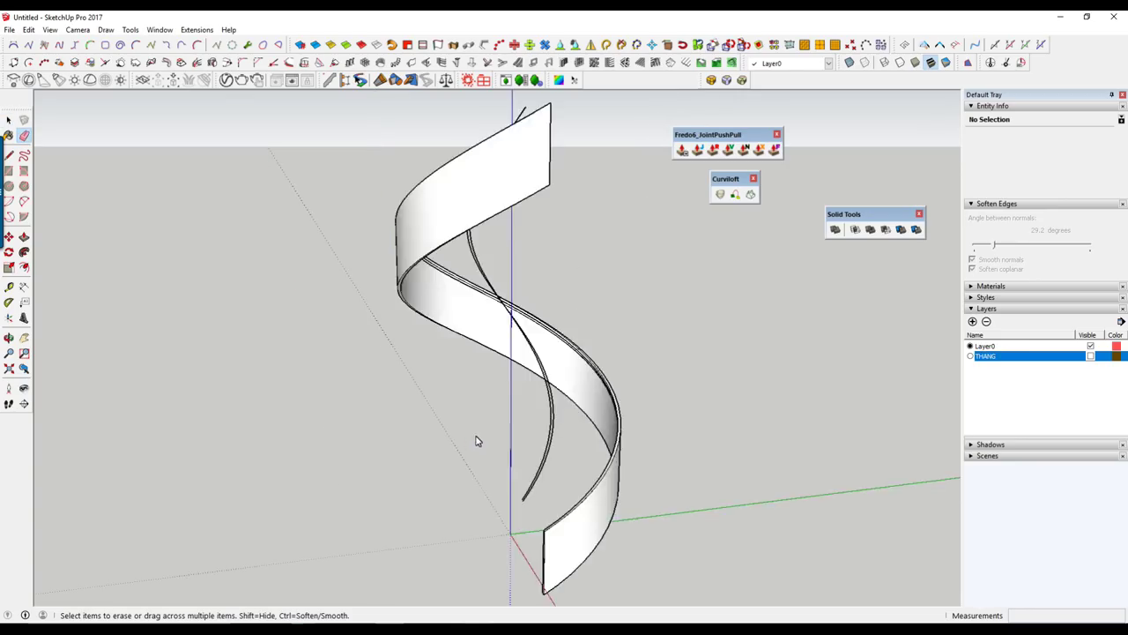
scroll(476, 445, "down", 5)
middle_click_drag(514, 345, 509, 300)
scroll(508, 277, "up", 3)
scroll(509, 277, "up", 3)
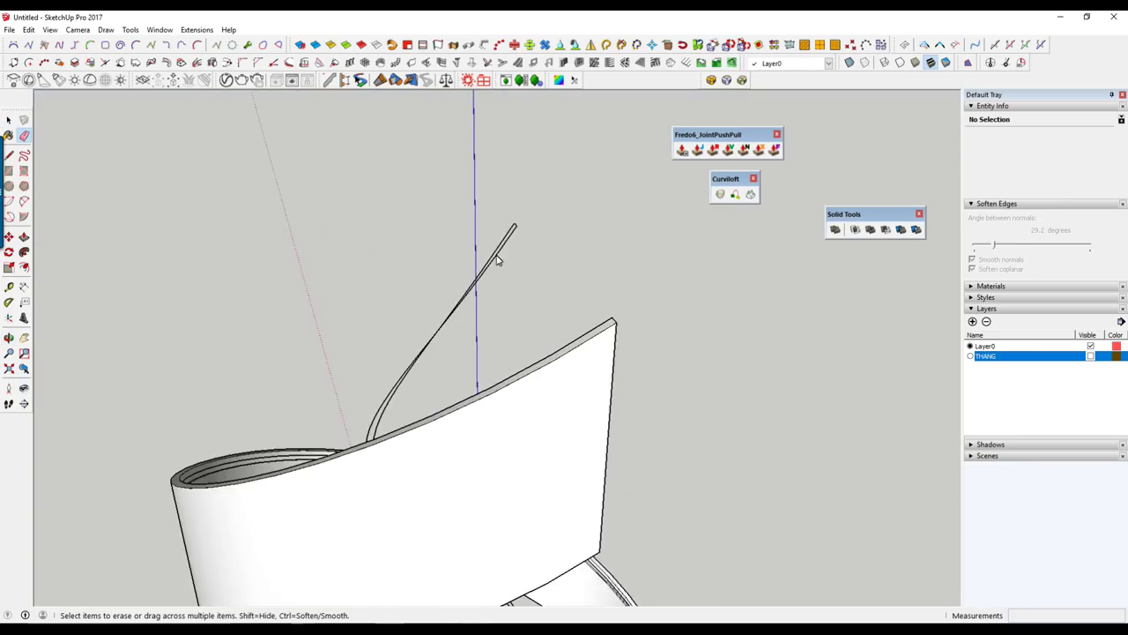
scroll(541, 212, "up", 3)
scroll(554, 212, "up", 1)
key("space")
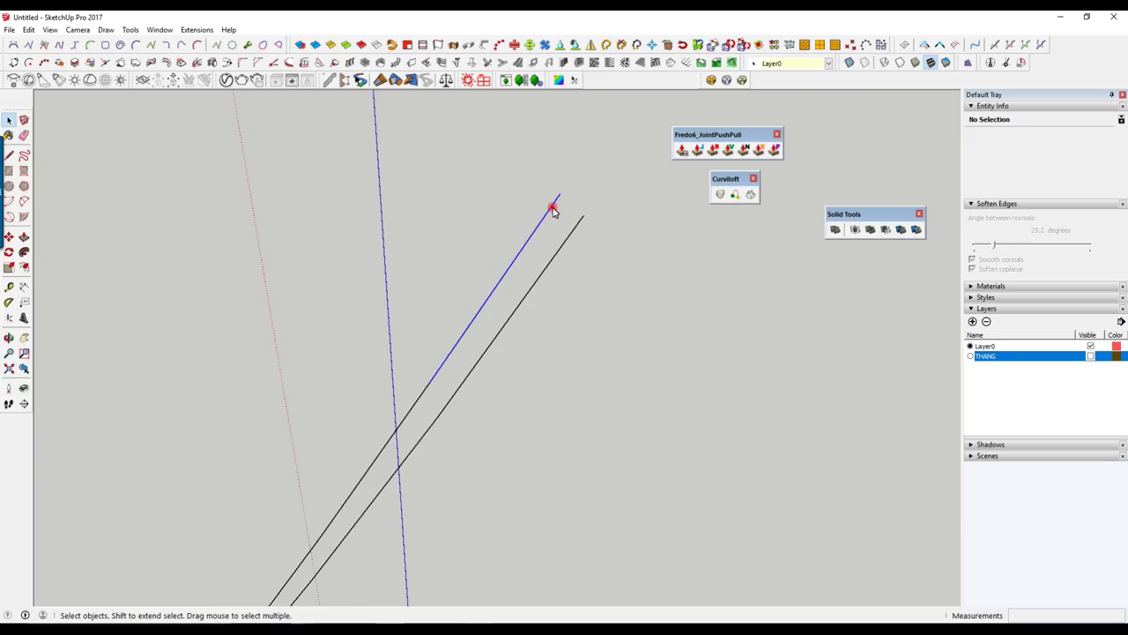
scroll(552, 209, "down", 5)
scroll(541, 227, "down", 4)
middle_click_drag(600, 345, 887, 385)
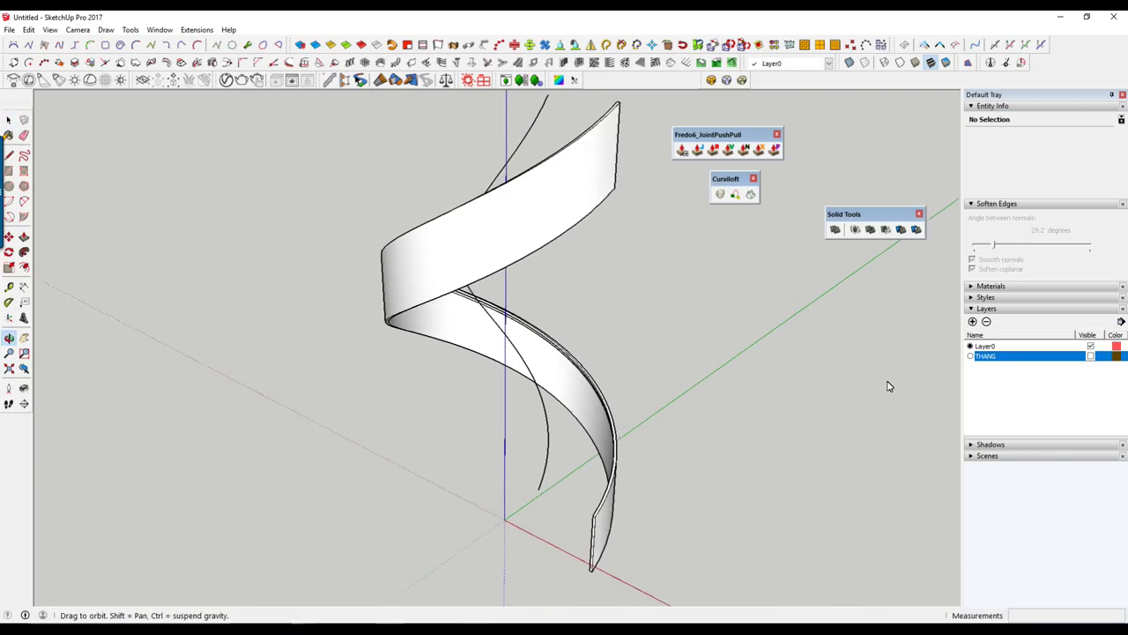
left_click(1091, 356)
scroll(652, 395, "up", 2)
scroll(572, 384, "up", 3)
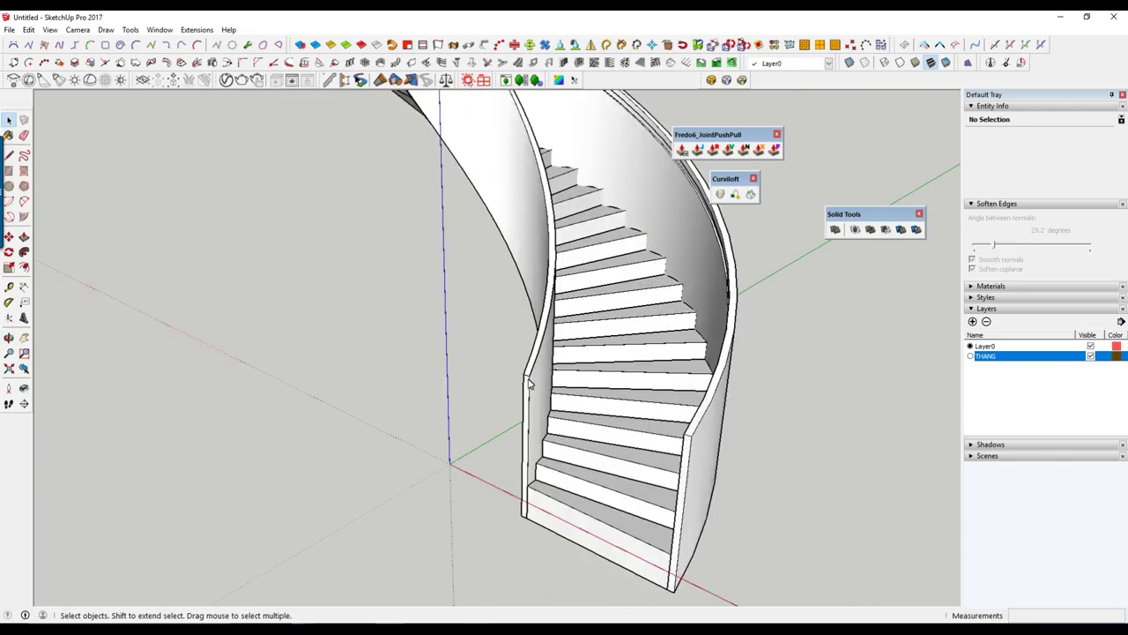
scroll(532, 376, "up", 3)
scroll(531, 376, "up", 1)
key("m")
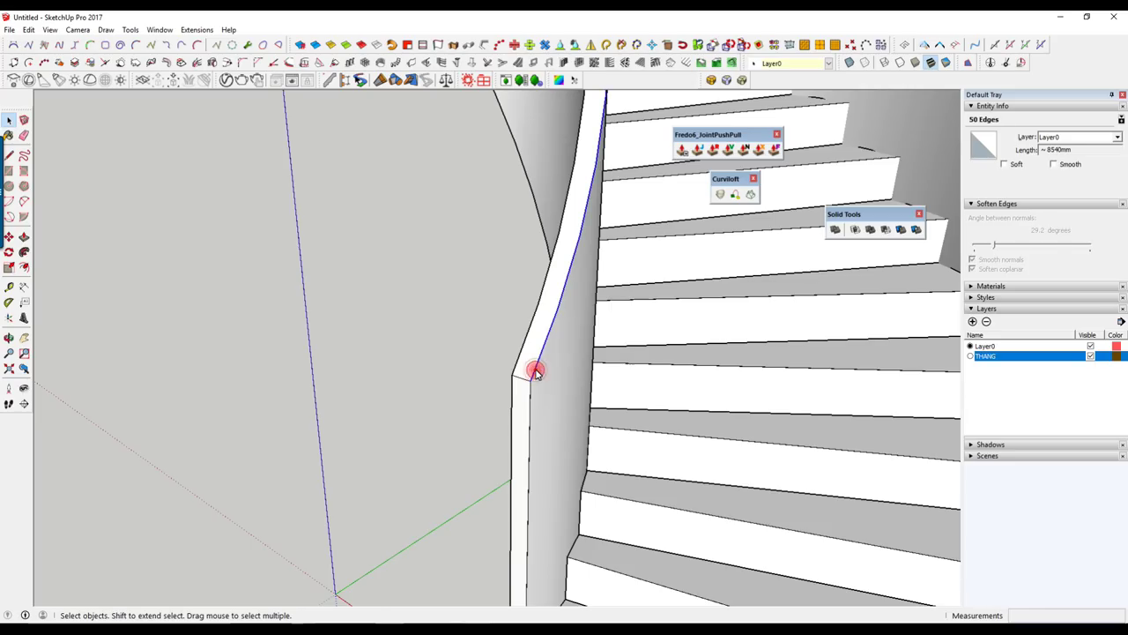
Copy the rail curve 50mm along the wall edge with Move.
left_click(532, 386)
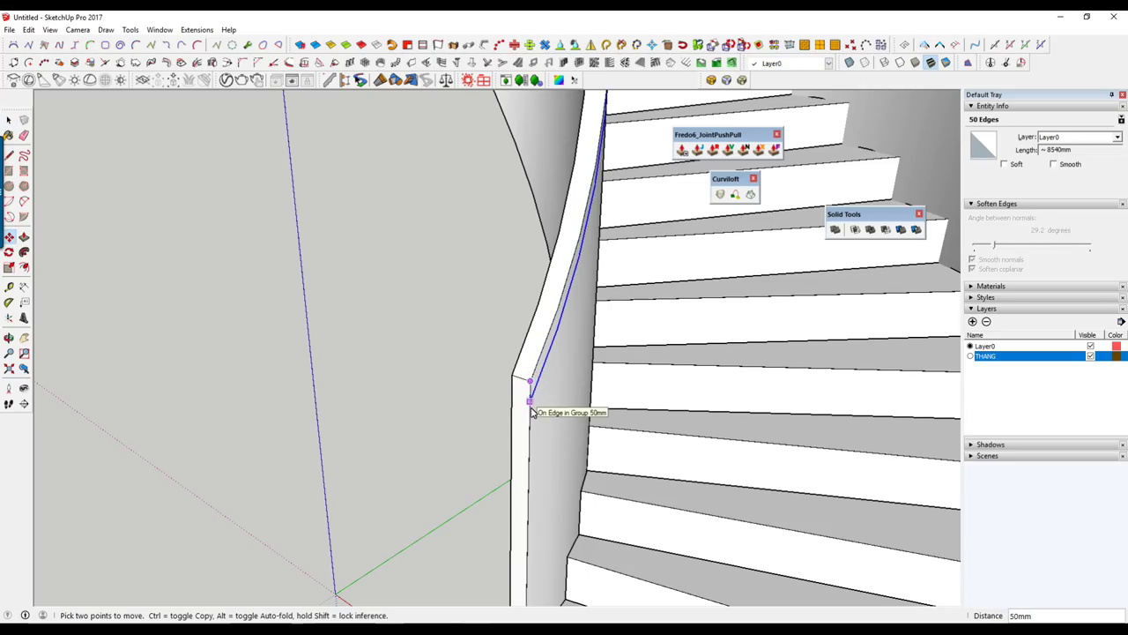
type("50")
key("Return")
scroll(533, 413, "up", 2)
scroll(521, 411, "up", 1)
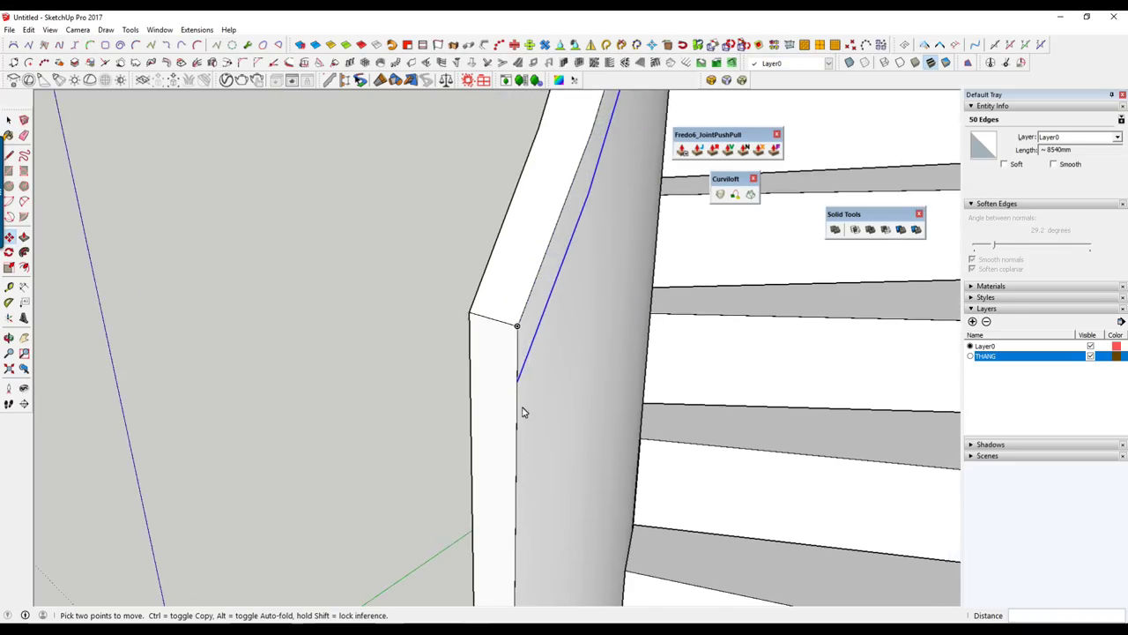
scroll(406, 342, "up", 2)
scroll(406, 342, "up", 1)
left_click(404, 317)
type("50")
key("Return")
Hide the THANG layer's geometry and launch the Curviloft loft between the two curves.
key("space")
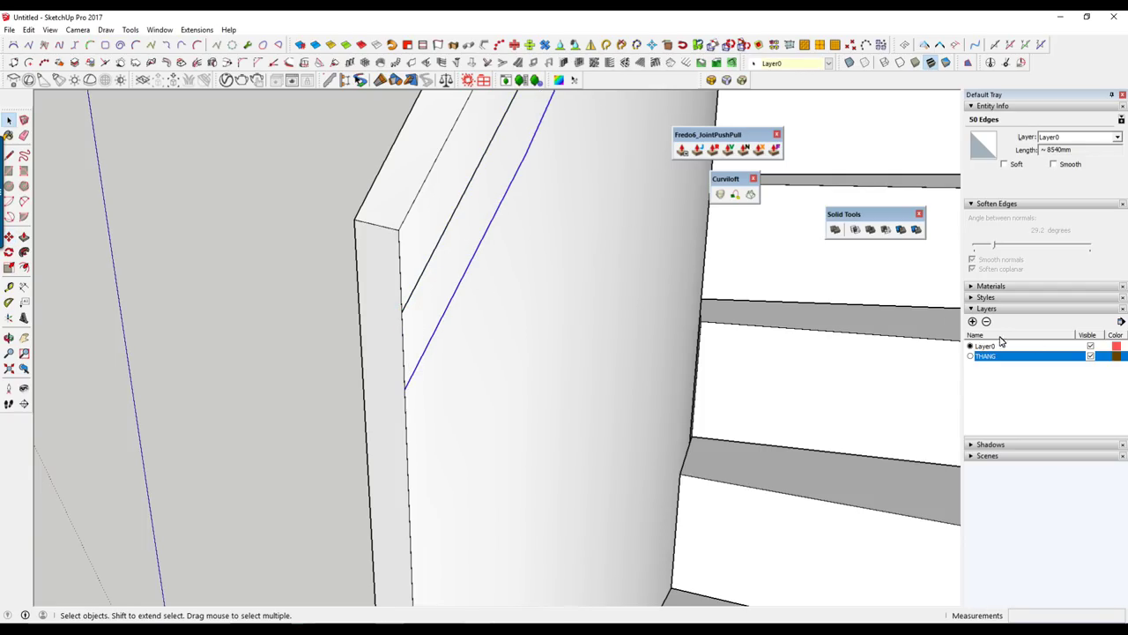
left_click(1090, 357)
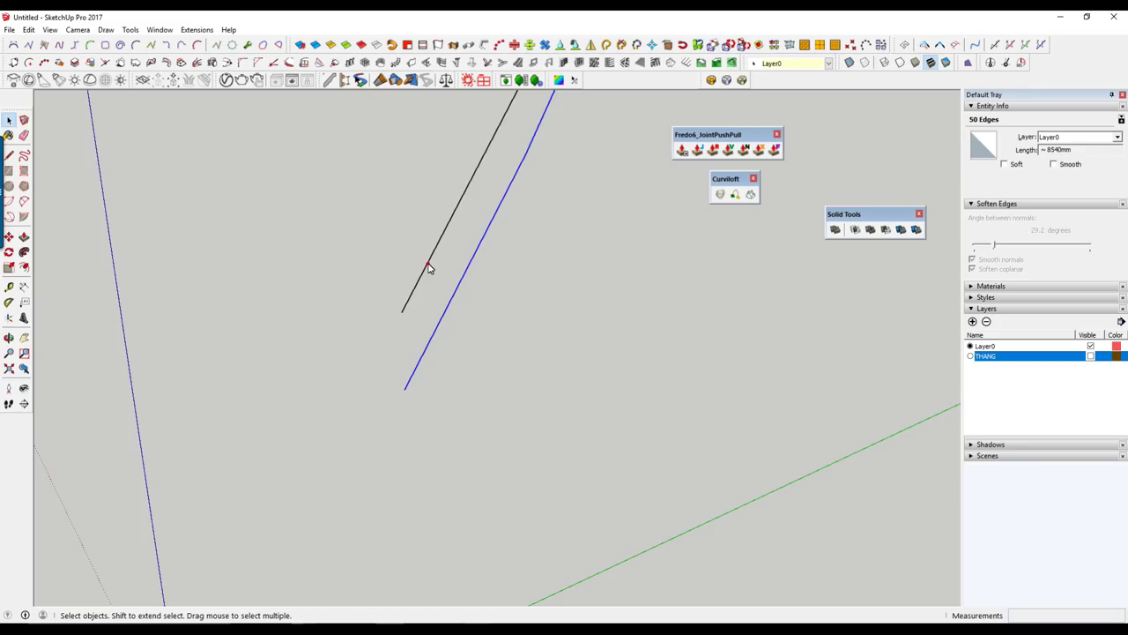
left_click(721, 195)
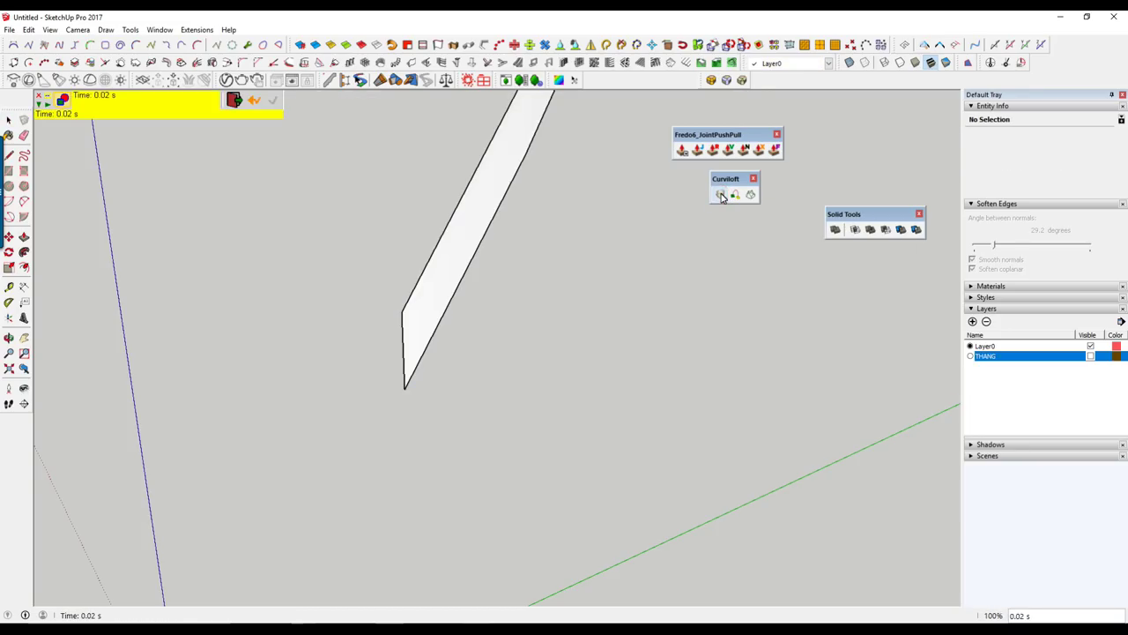
Finish the Curviloft Loft by Spline strip, delete and restore it with undo, then select the lofted group.
middle_click_drag(594, 223, 494, 209)
key("space")
left_click(494, 207)
left_click(499, 207)
key("Delete")
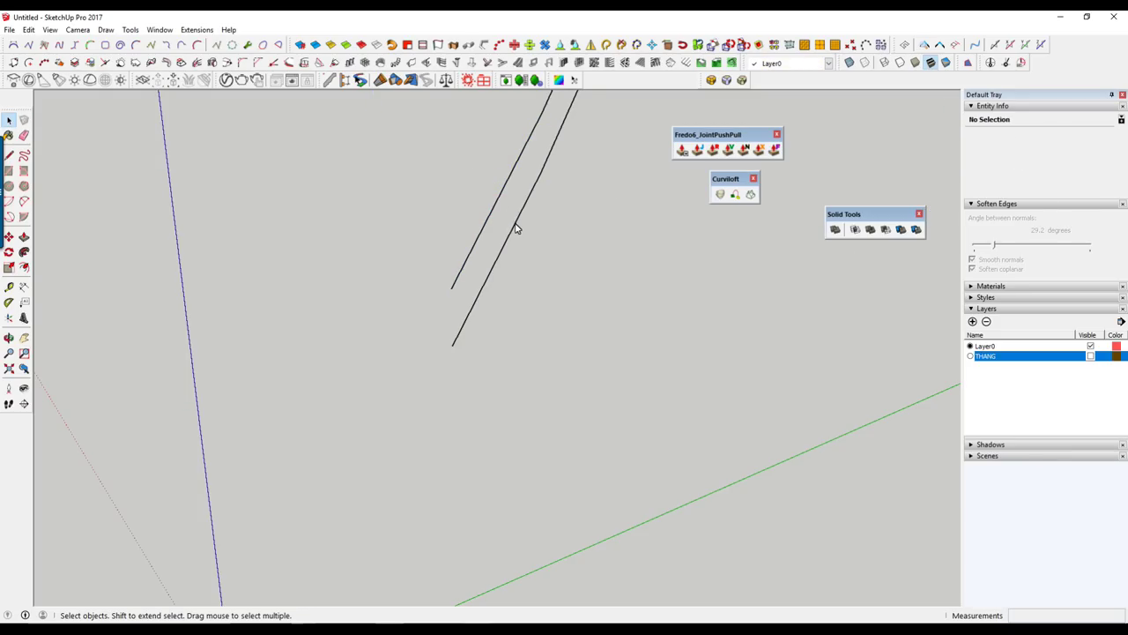
key("Delete")
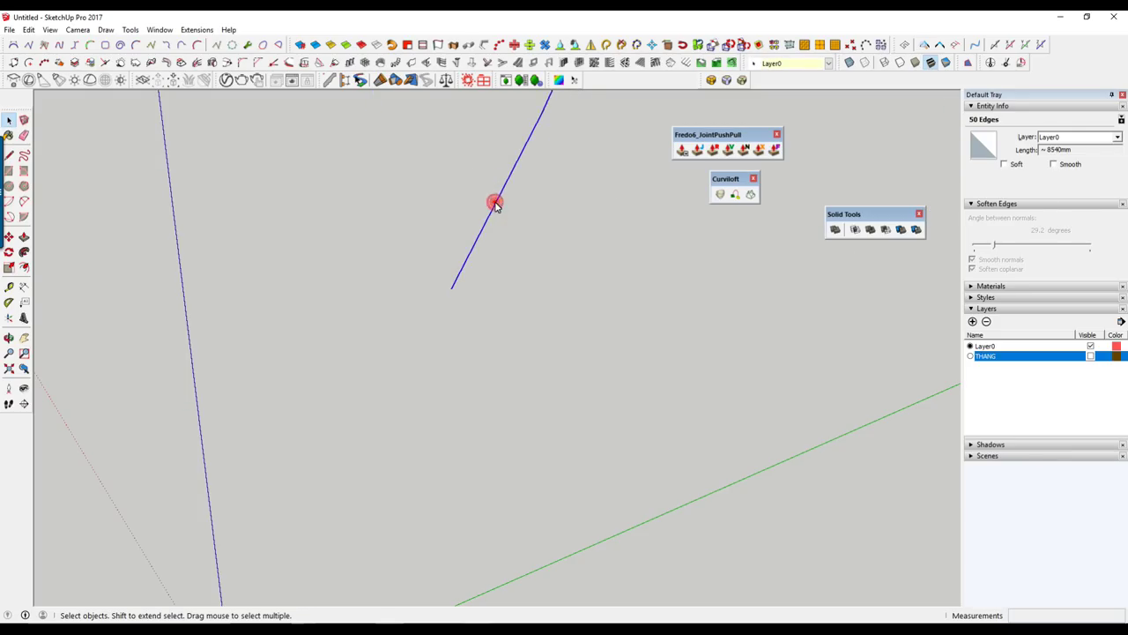
left_click(495, 202)
key("ctrl+z")
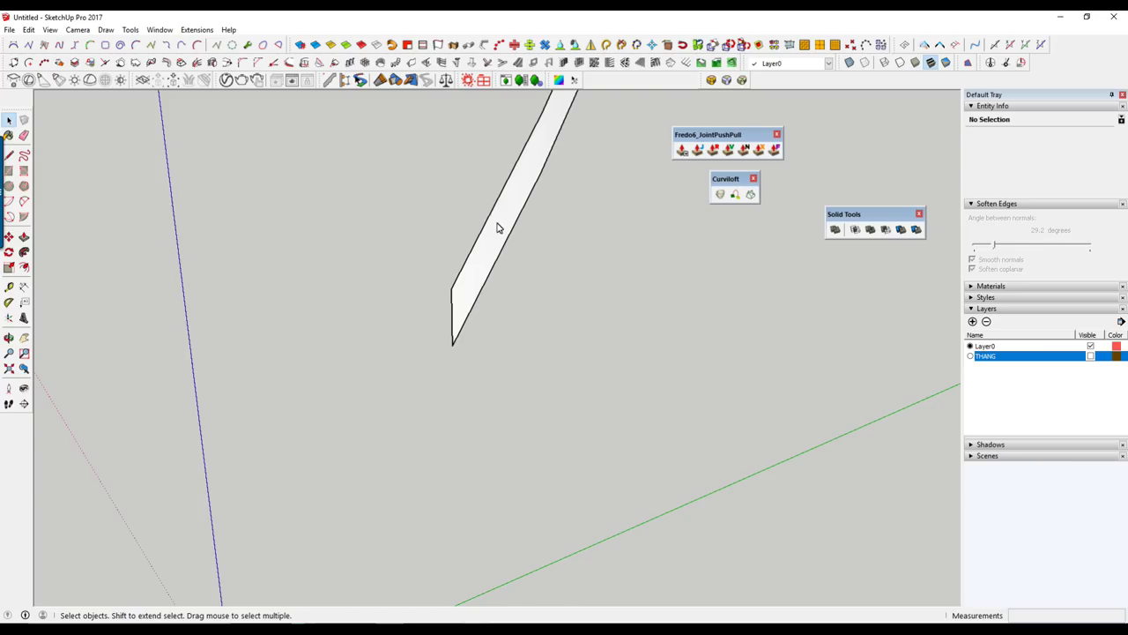
left_click(496, 230)
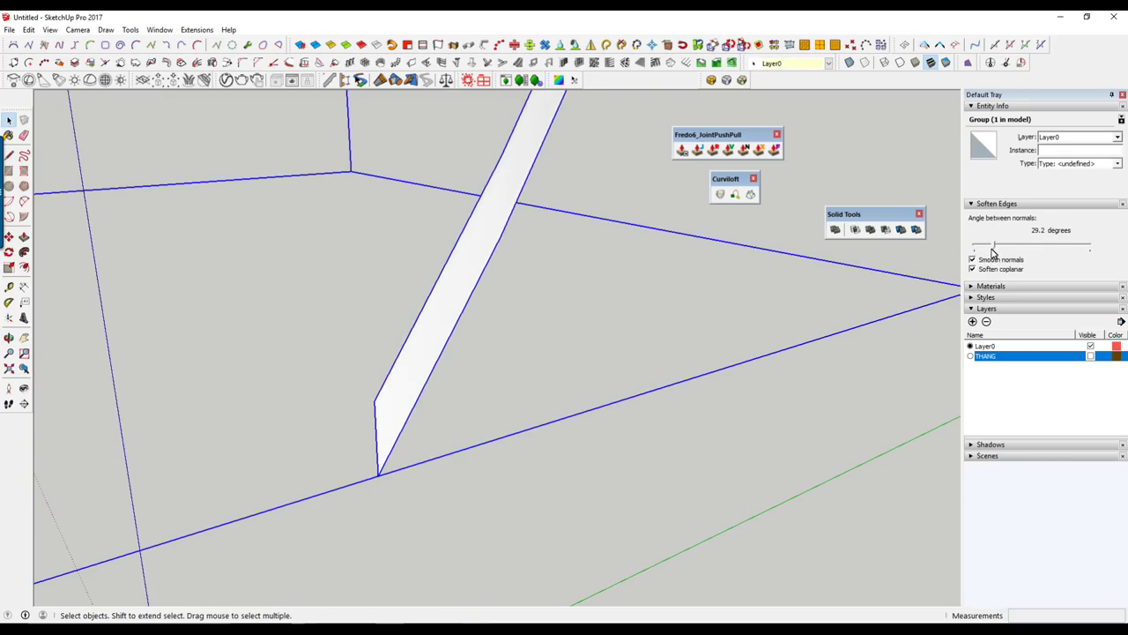
Set the strip's Soften Edges angle to 0 and inspect its faces inside the group.
left_click_drag(991, 251, 975, 248)
middle_click_drag(506, 394, 531, 411)
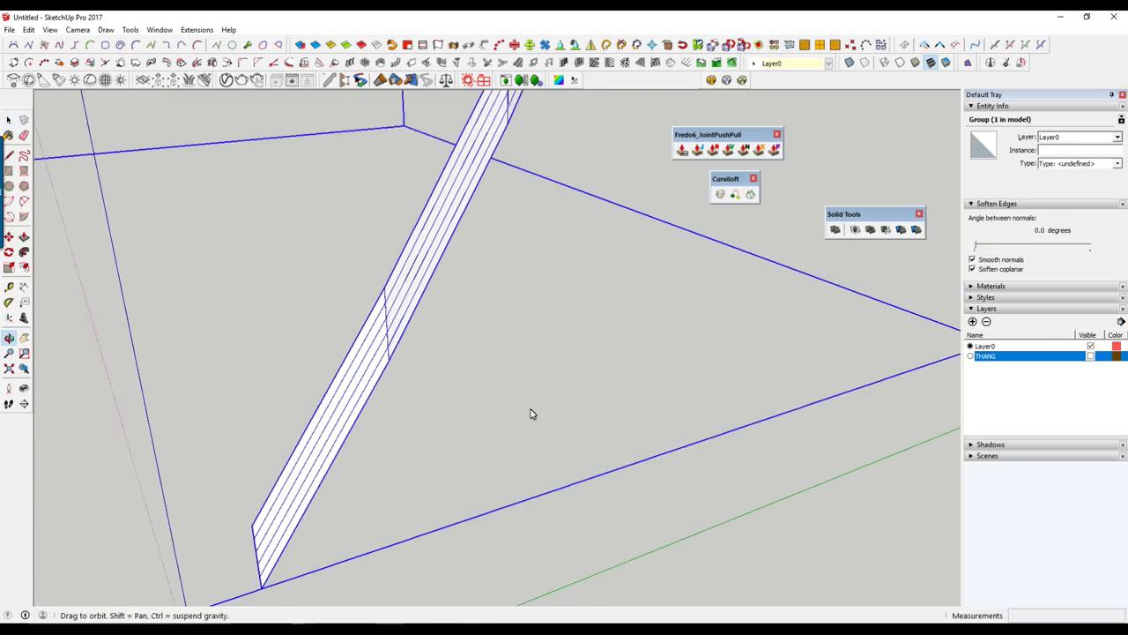
middle_click_drag(373, 391, 414, 333)
middle_click_drag(399, 394, 411, 341)
left_click(411, 340)
left_click_drag(401, 504, 261, 442)
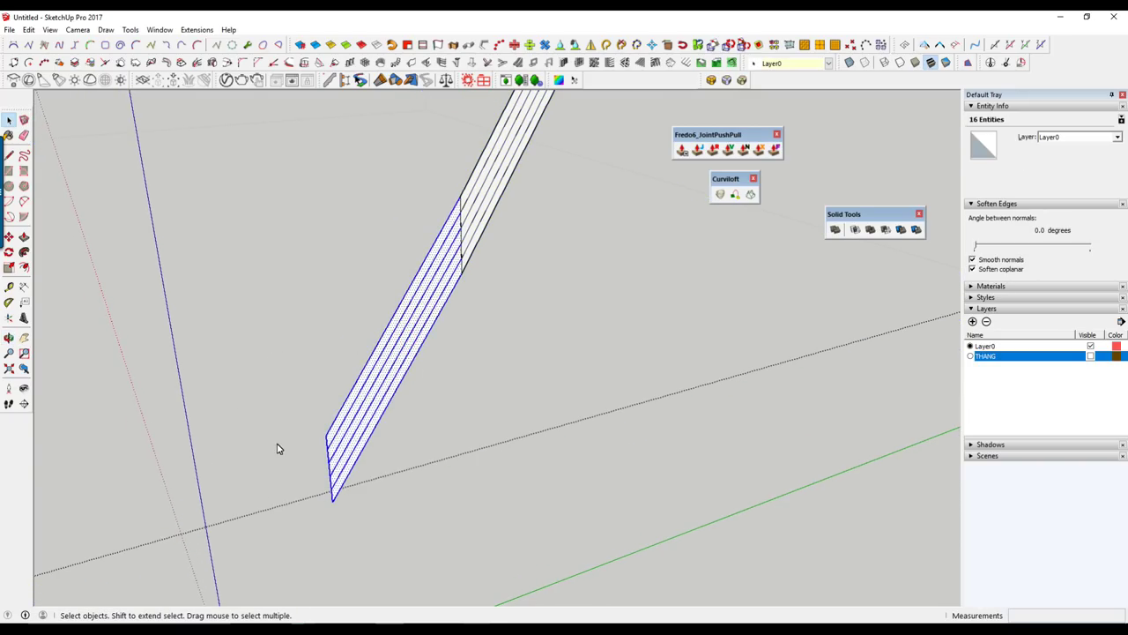
mouse_move(277, 440)
middle_mouse_down()
mouse_move(443, 408)
mouse_move(391, 335)
mouse_move(446, 314)
middle_mouse_up()
left_click_drag(445, 314, 370, 204)
middle_click_drag(370, 204, 394, 259)
left_click(415, 335)
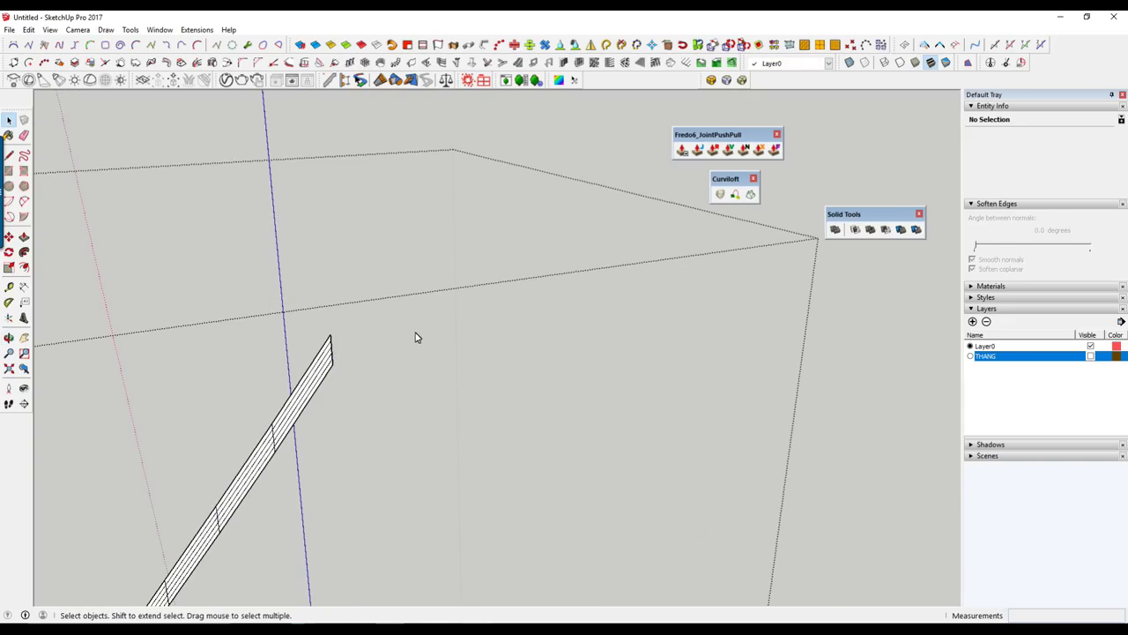
Soften and smooth the strip group's edges at 22.8 degrees.
left_click(315, 373)
left_click_drag(986, 247, 990, 245)
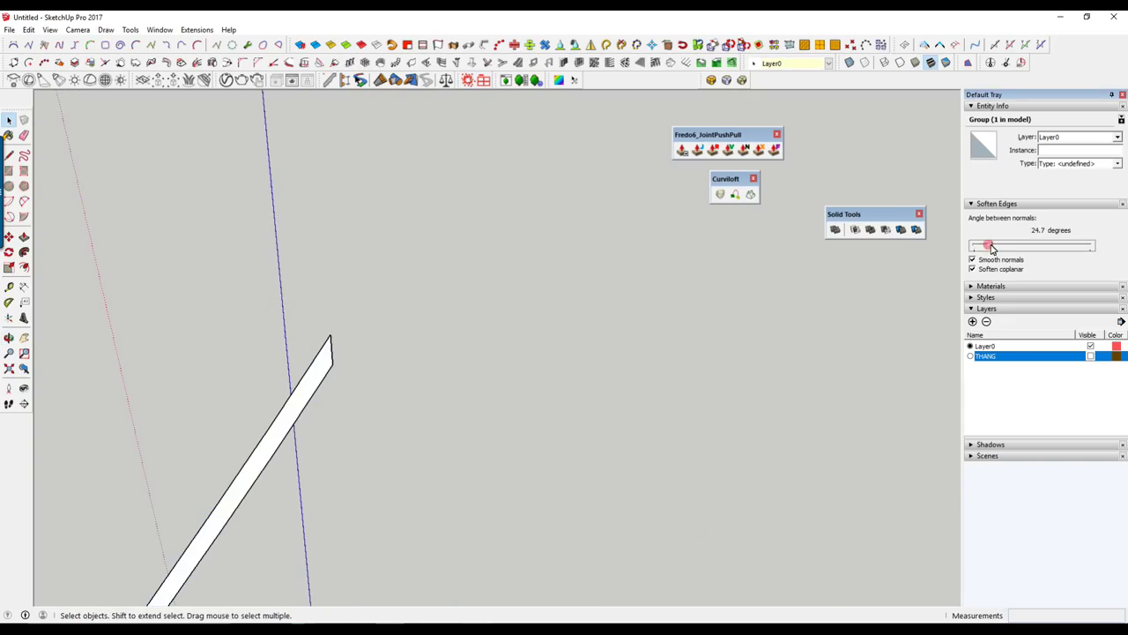
mouse_move(451, 320)
middle_mouse_down()
mouse_move(491, 215)
mouse_move(505, 361)
middle_mouse_up()
scroll(505, 362, "down", 2)
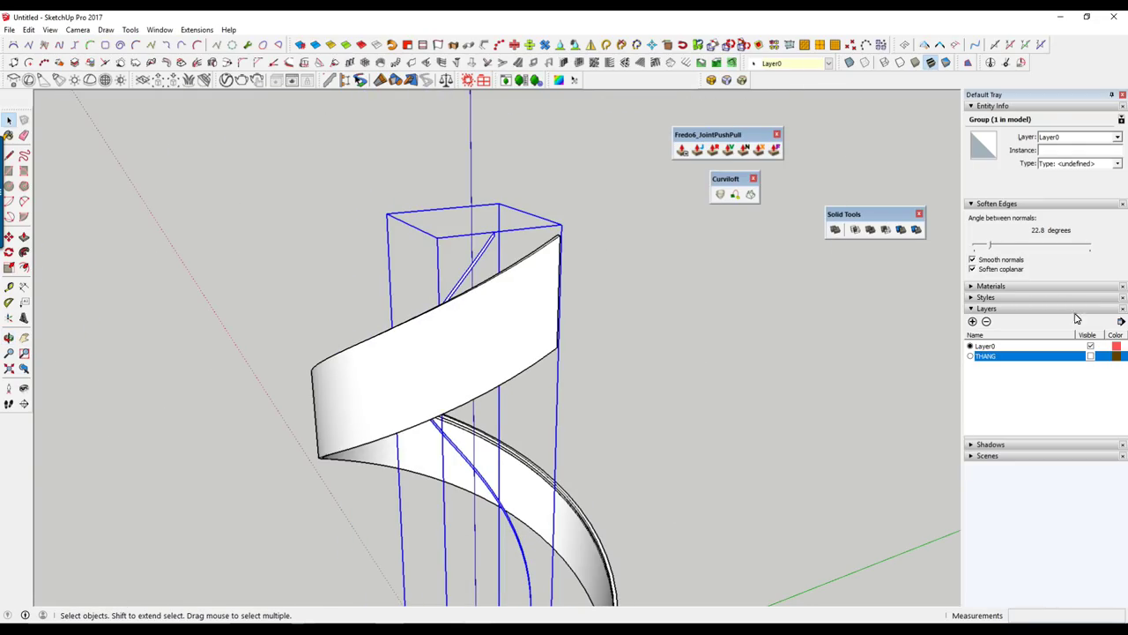
Show the THANG layer to check the strip against the stairs, then hide it again.
left_click(1090, 356)
middle_click_drag(524, 406, 498, 485)
scroll(498, 485, "up", 2)
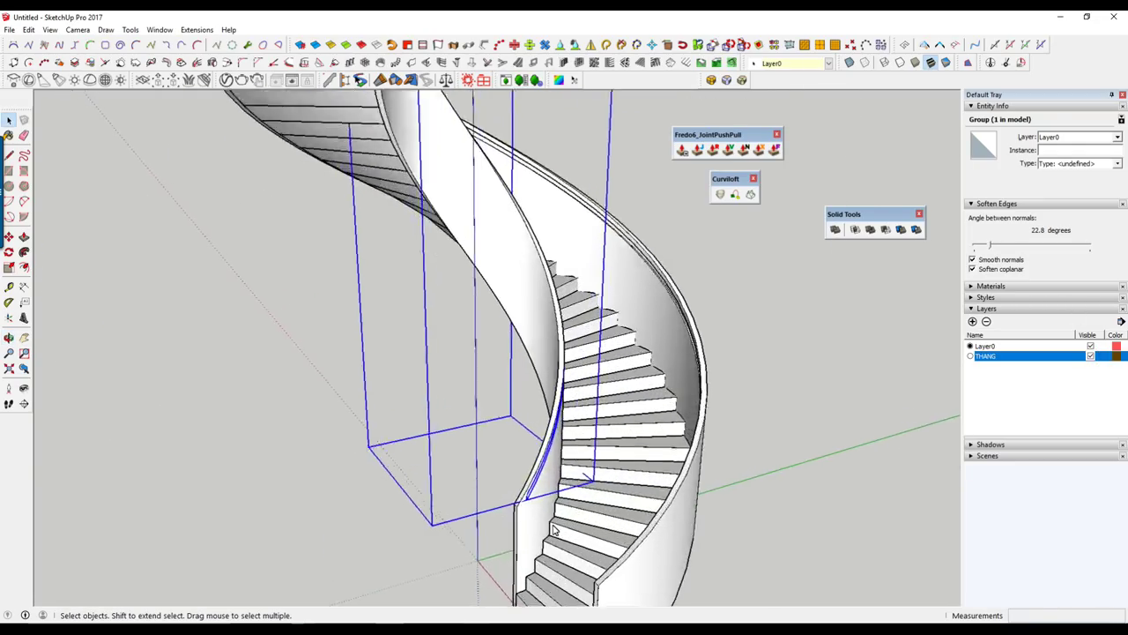
scroll(505, 477, "up", 3)
scroll(505, 477, "up", 2)
scroll(488, 446, "up", 2)
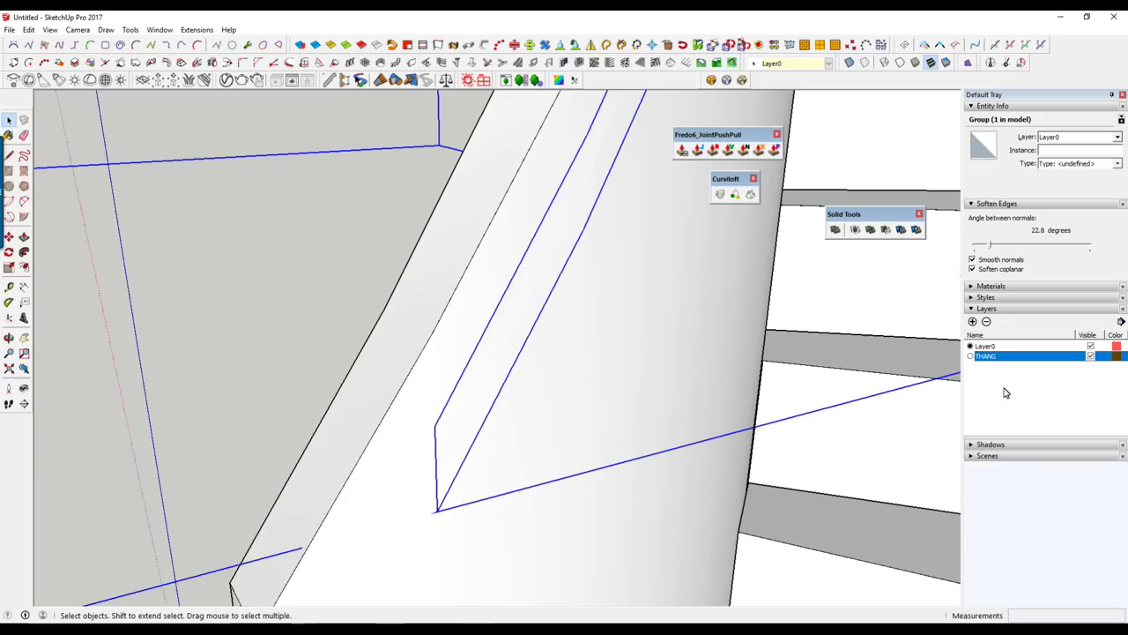
left_click(1090, 357)
mouse_move(926, 373)
middle_mouse_down()
mouse_move(675, 382)
mouse_move(420, 453)
mouse_move(619, 457)
mouse_move(710, 396)
middle_mouse_up()
scroll(411, 491, "down", 3)
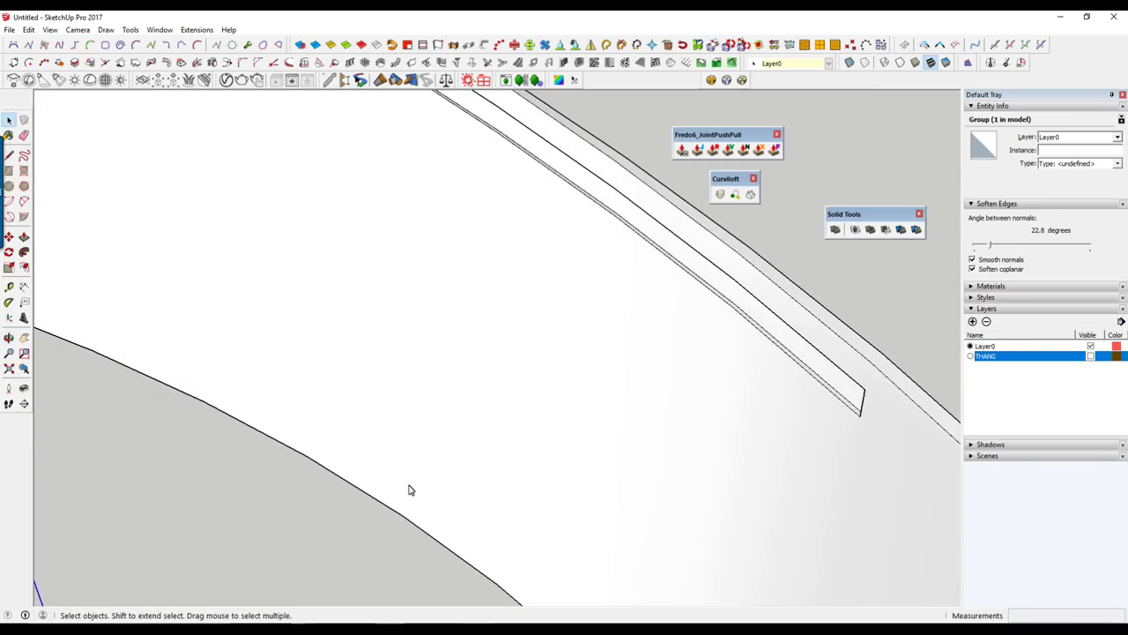
scroll(395, 468, "down", 2)
scroll(357, 452, "down", 1)
scroll(353, 448, "up", 2)
scroll(332, 430, "up", 2)
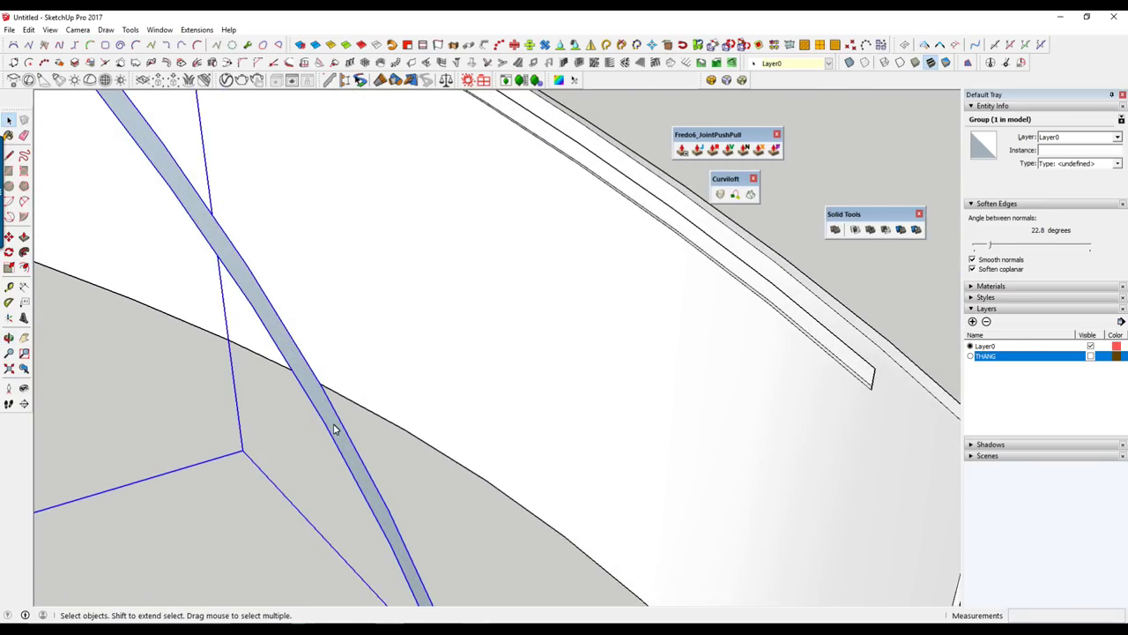
scroll(332, 425, "up", 2)
Thicken the strip's curved face 10mm with Fredo6 JointPushPull Thickening, then show the THANG layer.
left_click(334, 428)
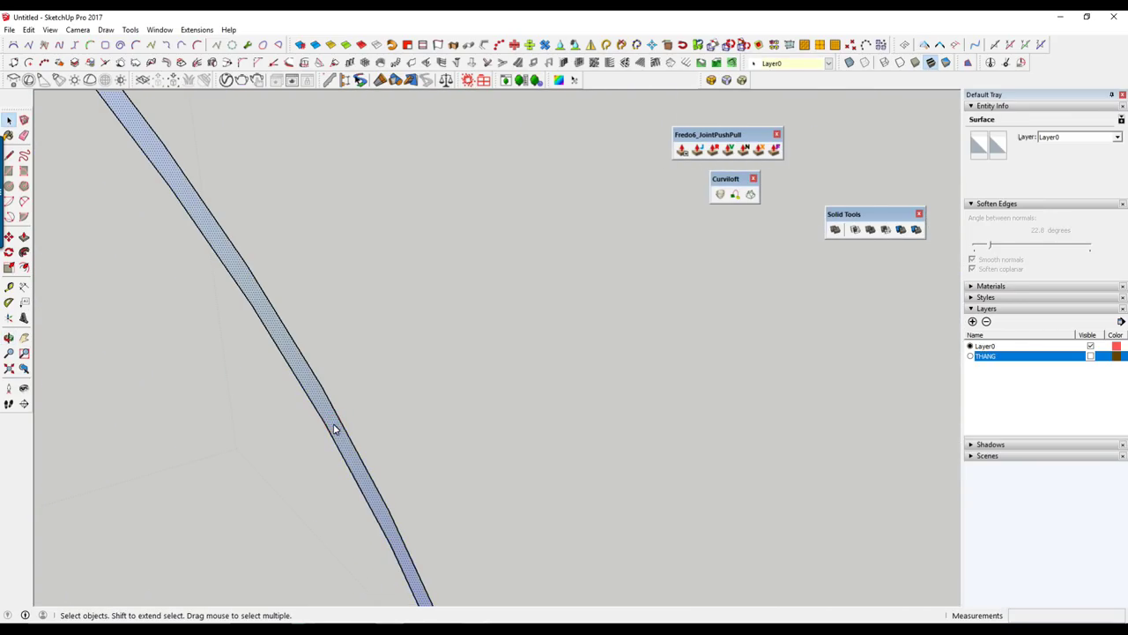
mouse_move(728, 138)
left_mouse_down()
mouse_move(696, 140)
mouse_move(719, 135)
left_mouse_up()
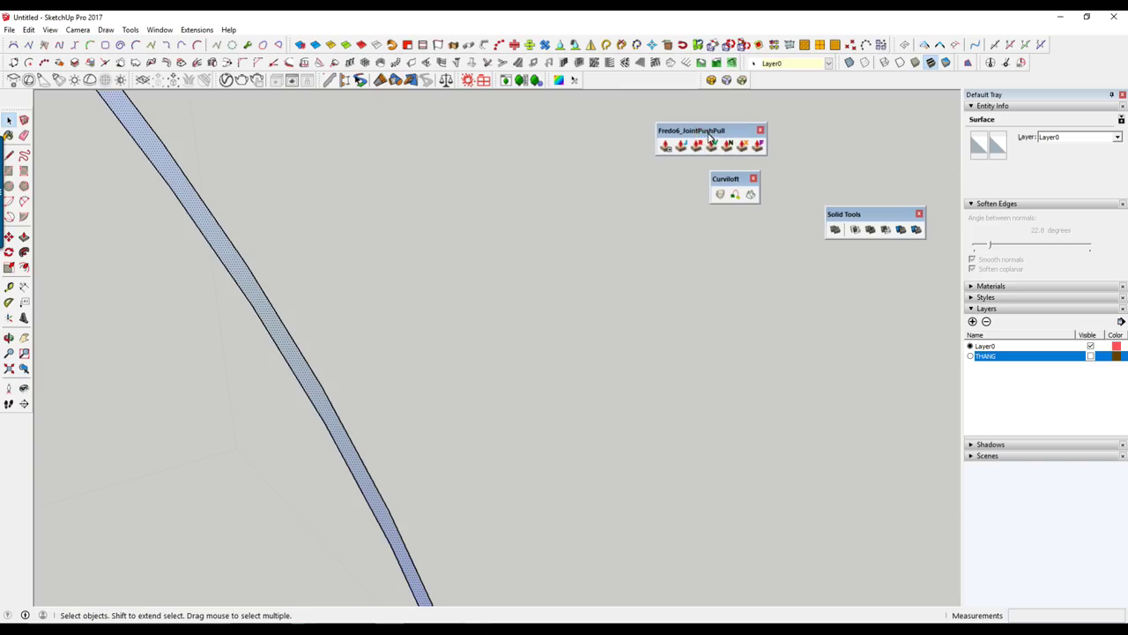
left_click(682, 145)
left_click_drag(274, 335, 234, 350)
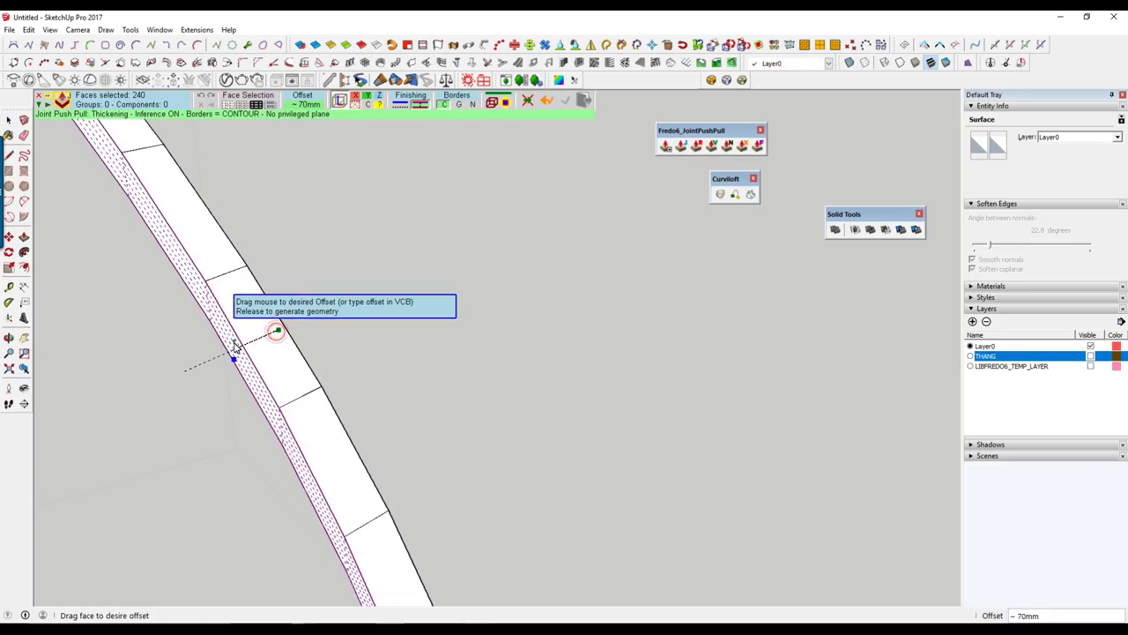
key("Return")
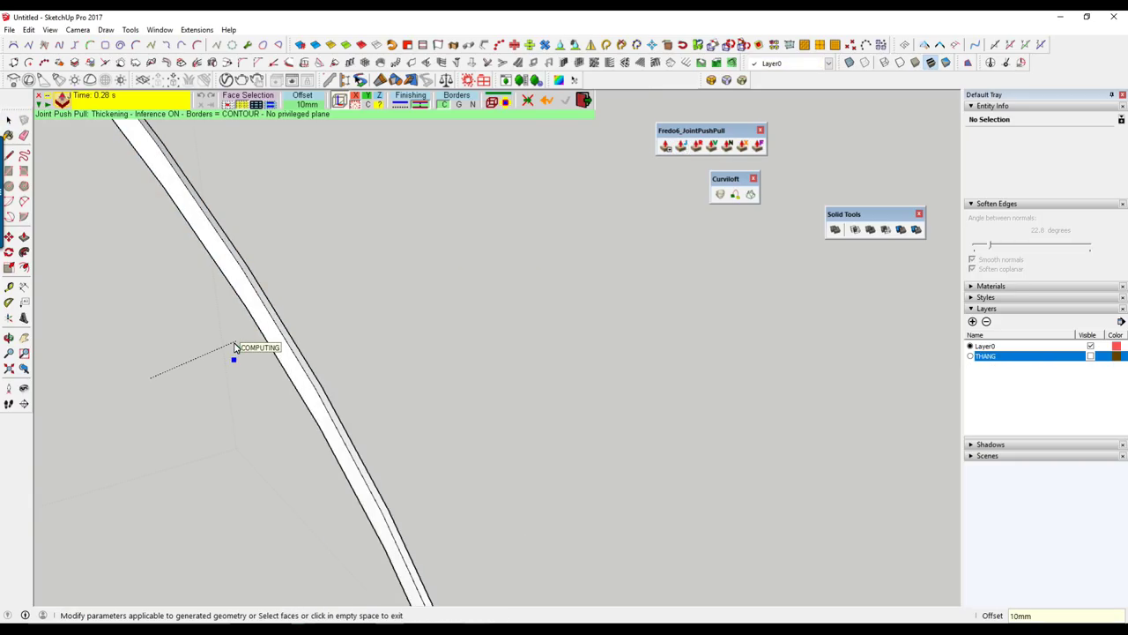
middle_click_drag(292, 377, 199, 429)
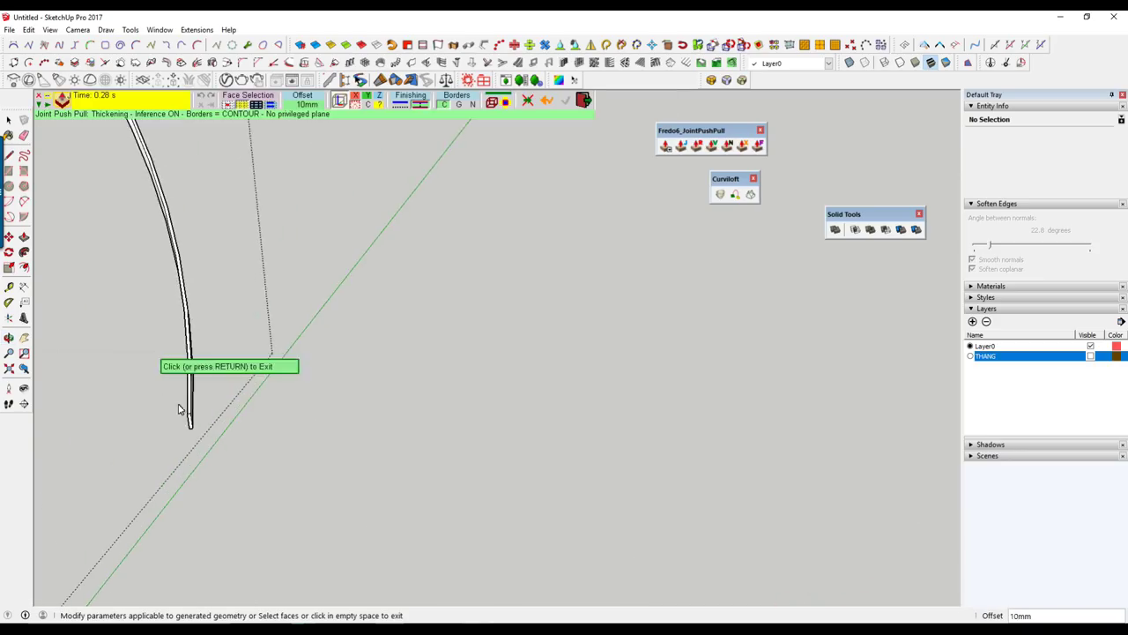
left_click(199, 429)
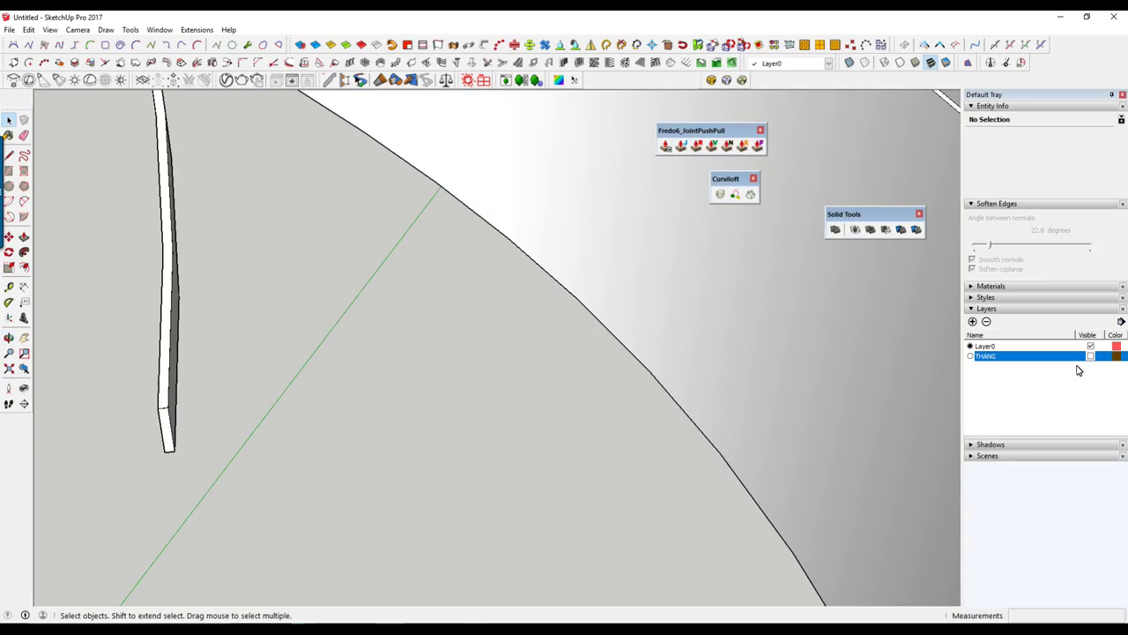
left_click(1090, 357)
View the stairs close up, then hide THANG and inspect the curved wall surface.
mouse_move(359, 391)
middle_mouse_down()
mouse_move(120, 404)
mouse_move(266, 432)
mouse_move(372, 437)
mouse_move(685, 383)
middle_mouse_up()
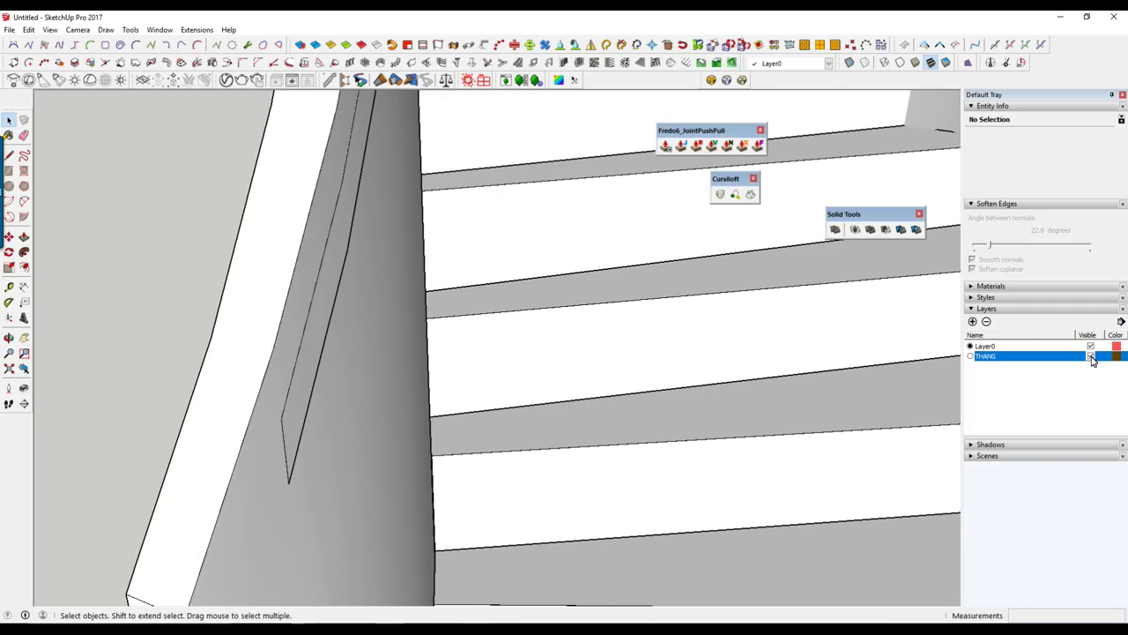
left_click(1090, 356)
mouse_move(228, 366)
middle_mouse_down()
mouse_move(471, 373)
mouse_move(573, 350)
mouse_move(482, 431)
middle_mouse_up()
scroll(574, 344, "down", 5)
scroll(482, 431, "up", 5)
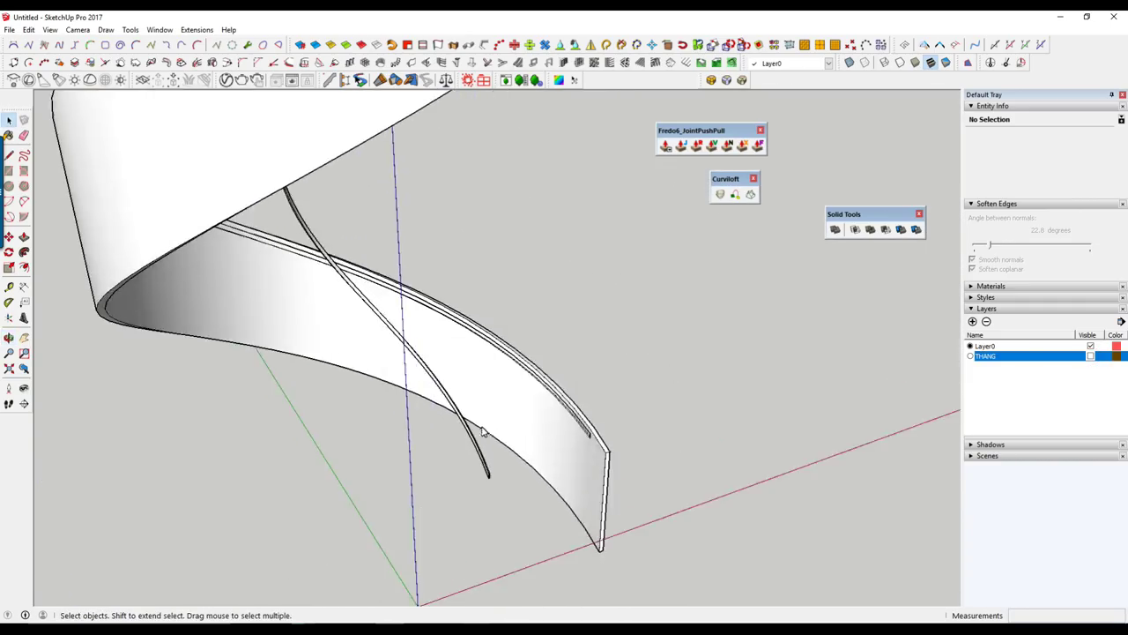
scroll(482, 431, "up", 3)
scroll(455, 413, "up", 2)
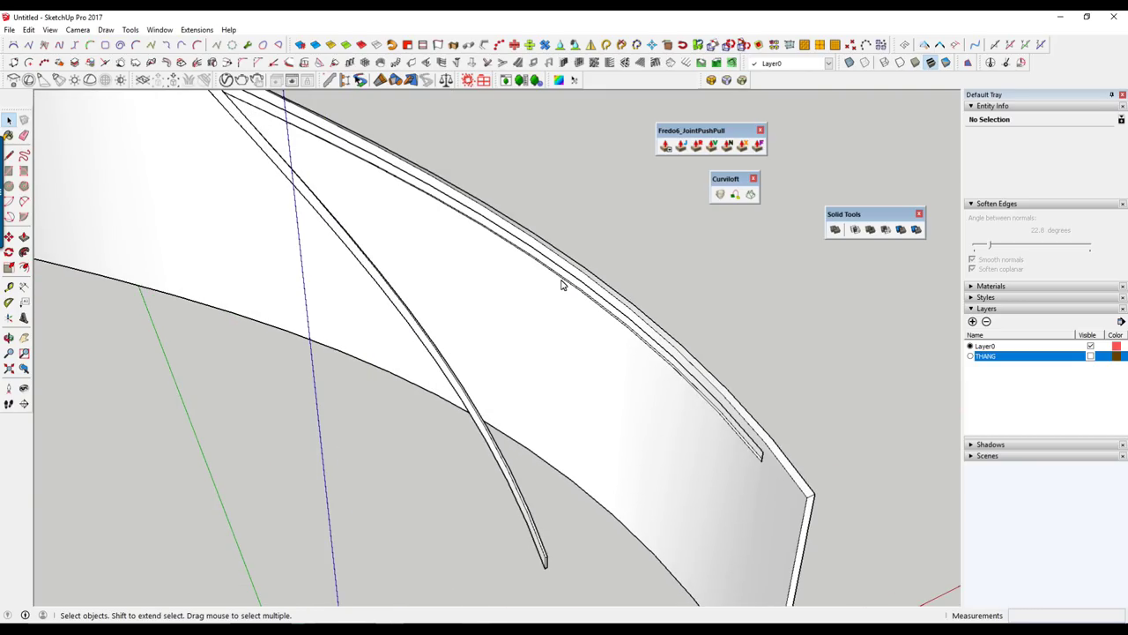
scroll(503, 409, "down", 3)
scroll(483, 383, "up", 1)
scroll(485, 388, "up", 3)
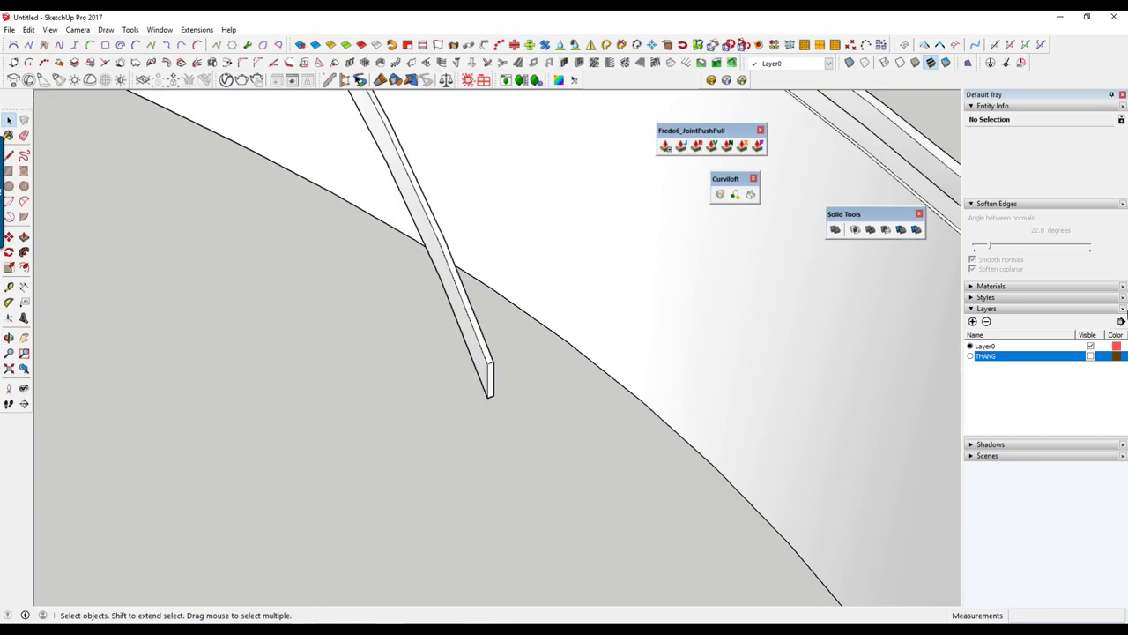
Turn the THANG layer back on and select the curved wall solid.
left_click(1090, 355)
mouse_move(929, 360)
middle_mouse_down()
mouse_move(345, 365)
mouse_move(181, 295)
mouse_move(390, 432)
mouse_move(380, 391)
middle_mouse_up()
scroll(380, 390, "up", 4)
left_click(380, 390)
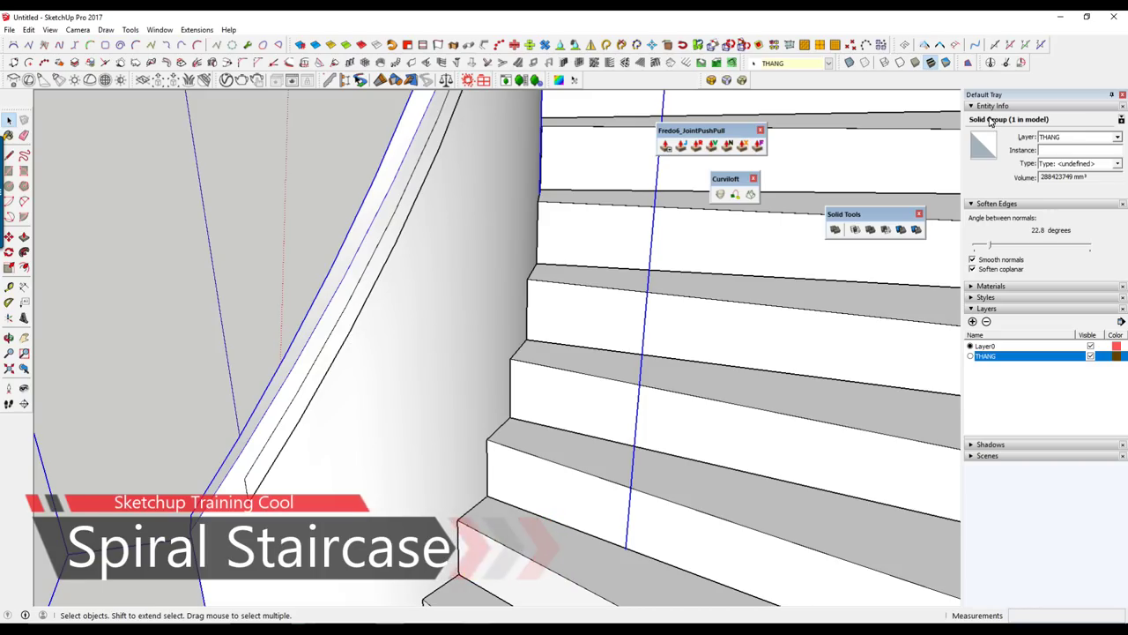
With Solid Tools Subtract, cut the thickened strip out of the inner curved wall.
left_click(304, 407)
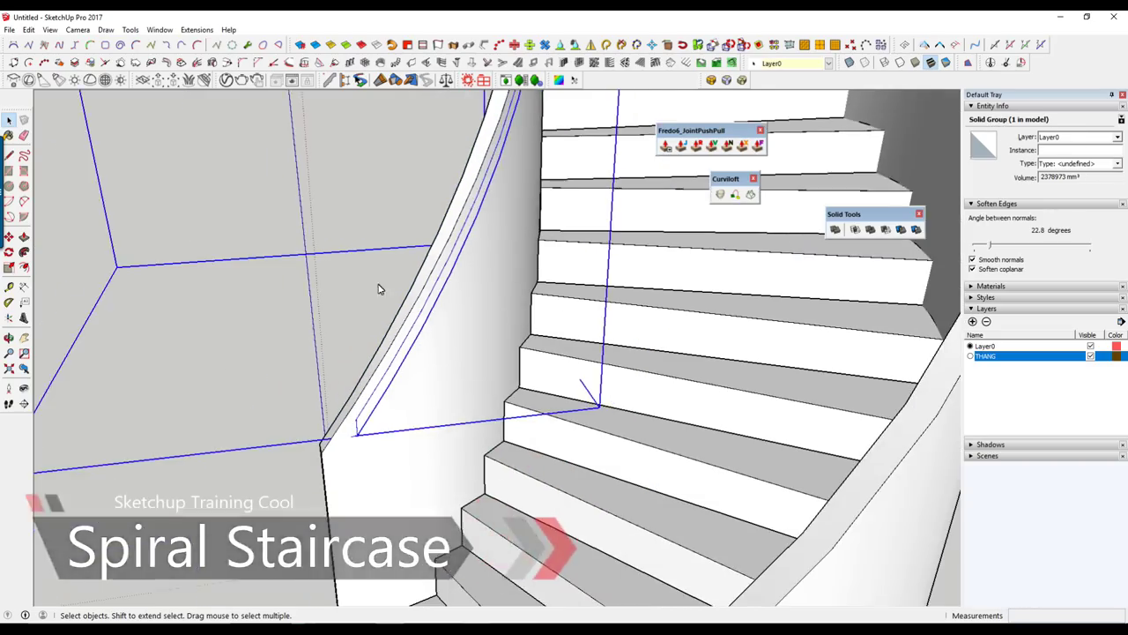
middle_click_drag(378, 285, 315, 280)
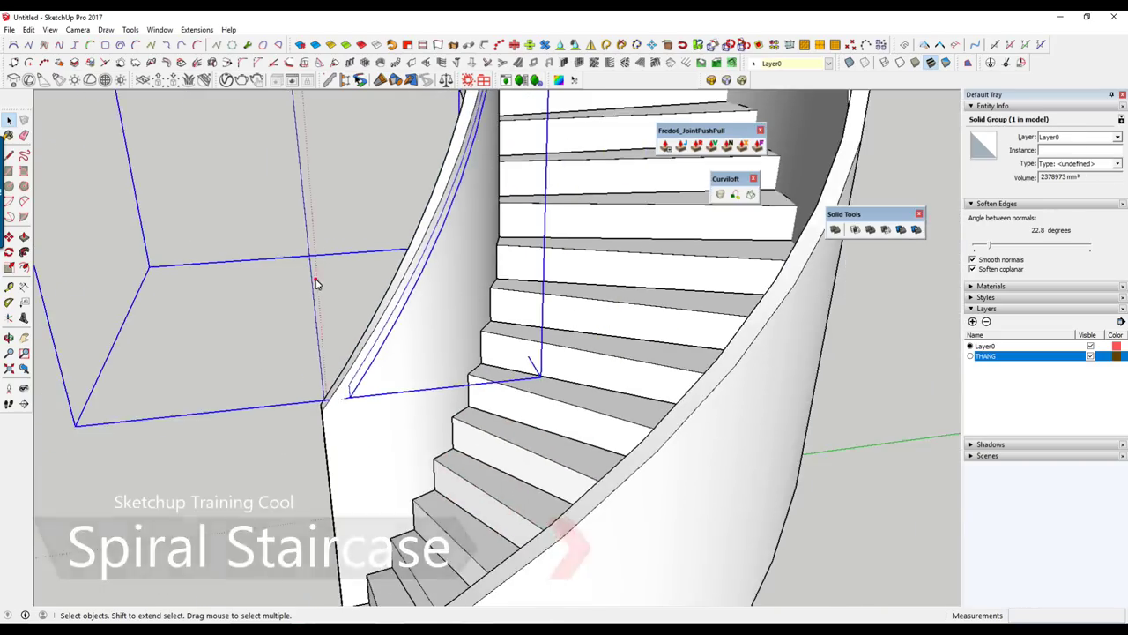
left_click(473, 388)
middle_click_drag(474, 388, 447, 352)
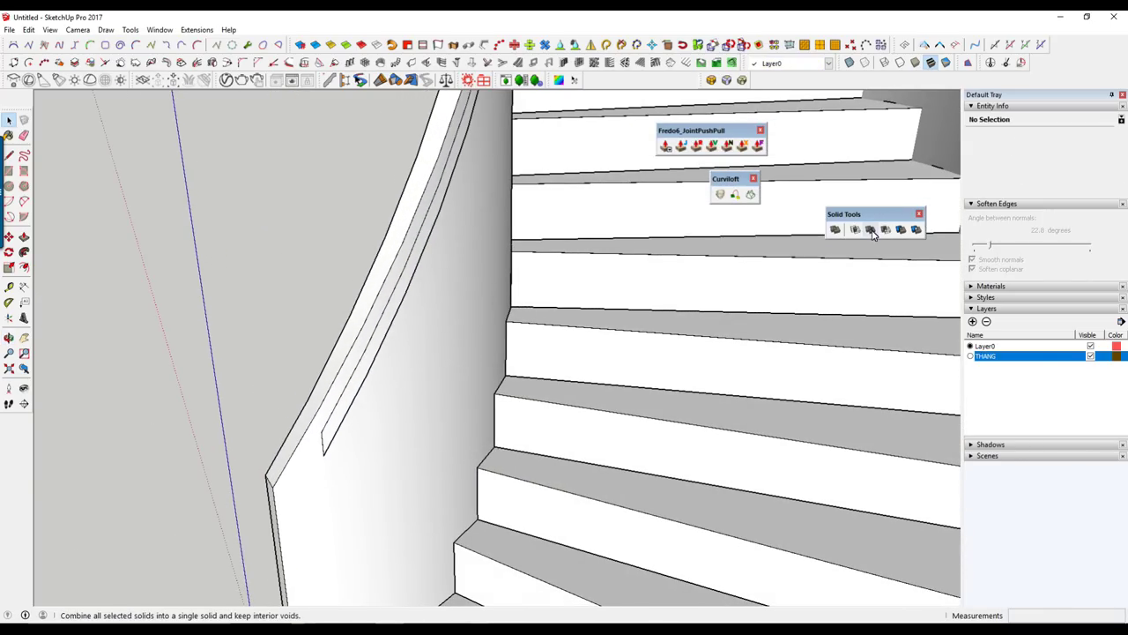
left_click_drag(872, 232, 748, 249)
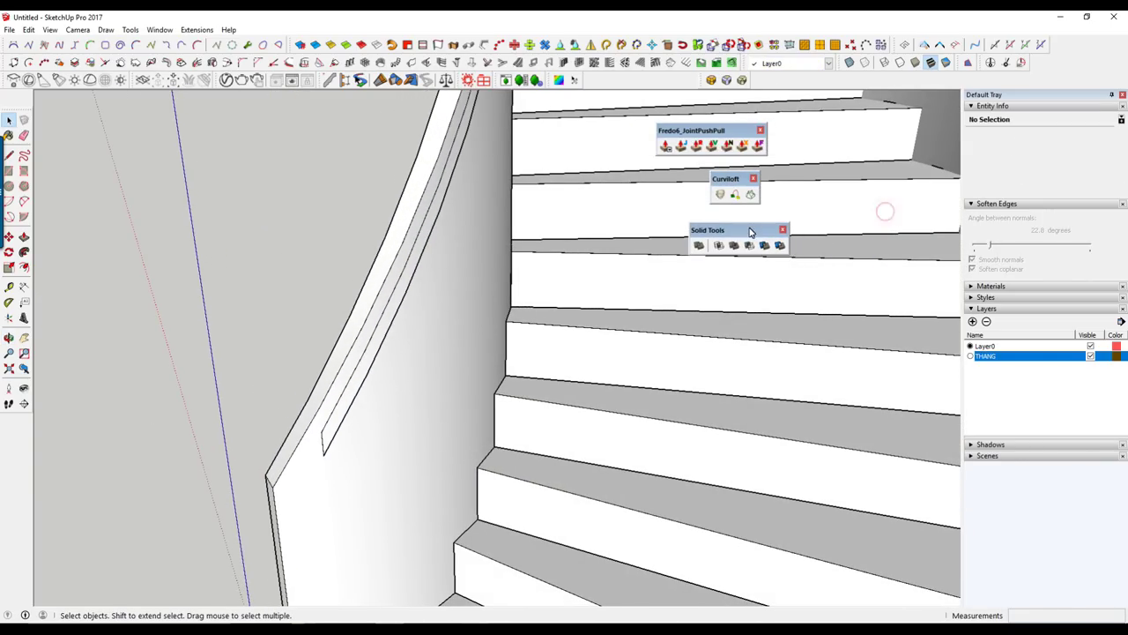
left_click(747, 250)
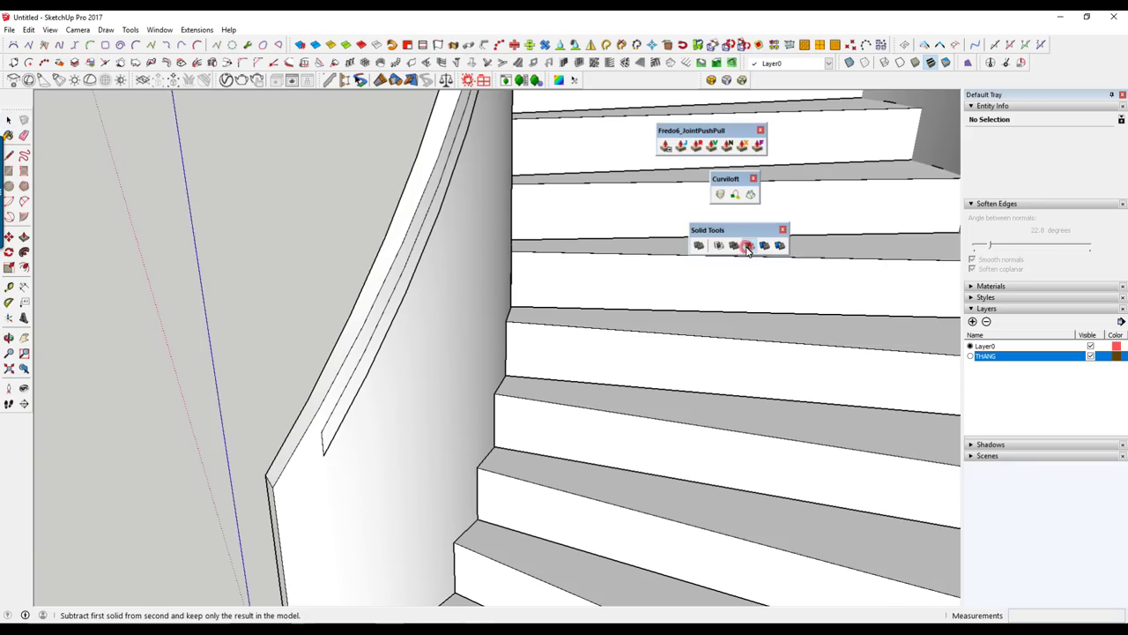
scroll(334, 438, "up", 2)
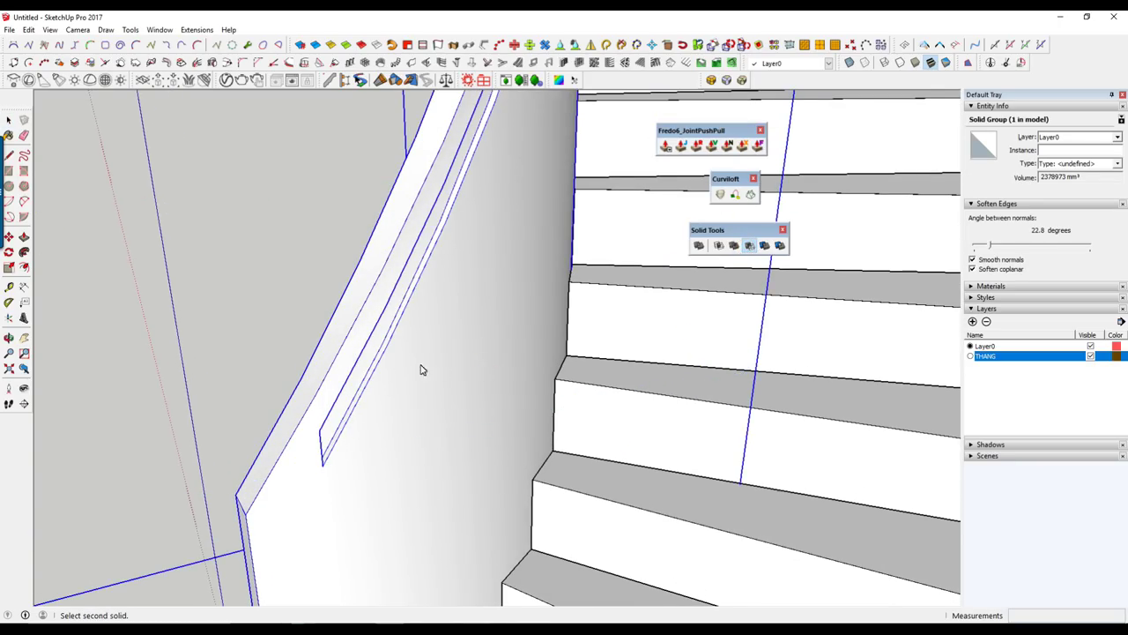
left_click(394, 310)
scroll(432, 318, "down", 3)
scroll(529, 308, "down", 2)
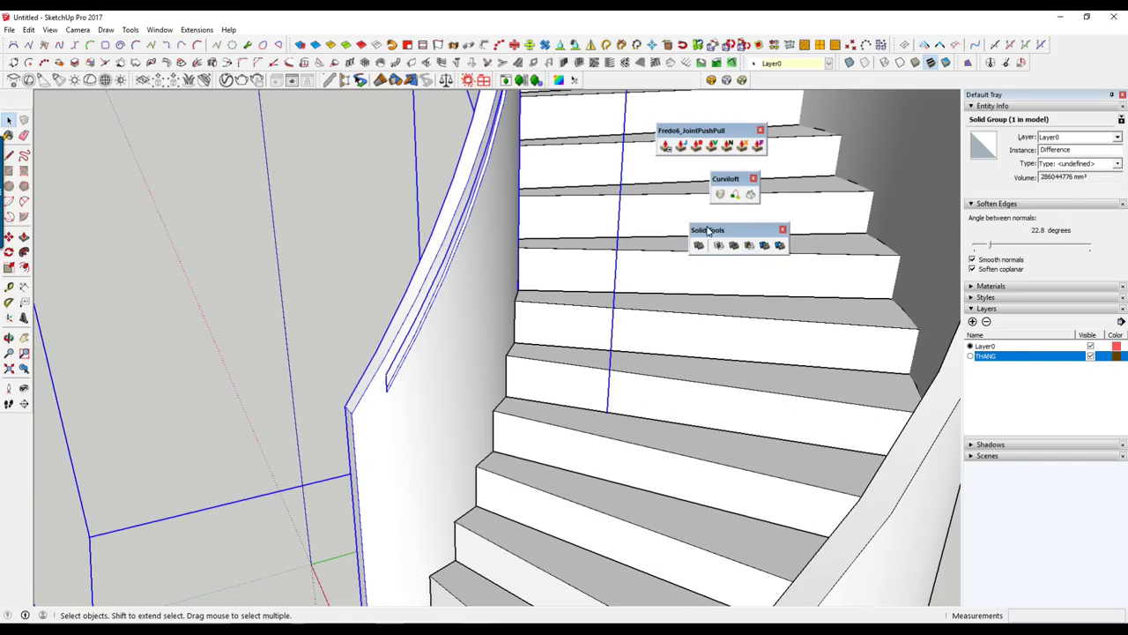
Close the Solid Tools toolbar and dock the Fredo6_JointPushPull palette.
left_click(781, 231)
mouse_move(744, 129)
left_mouse_down()
mouse_move(780, 129)
mouse_move(663, 79)
left_mouse_up()
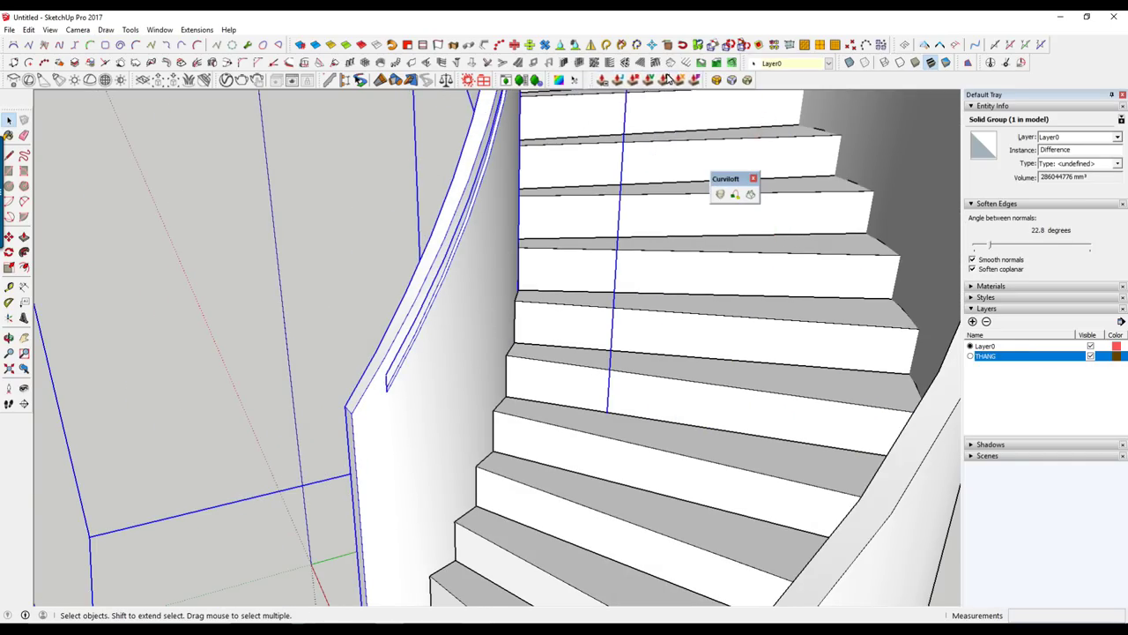
scroll(755, 183, "down", 4)
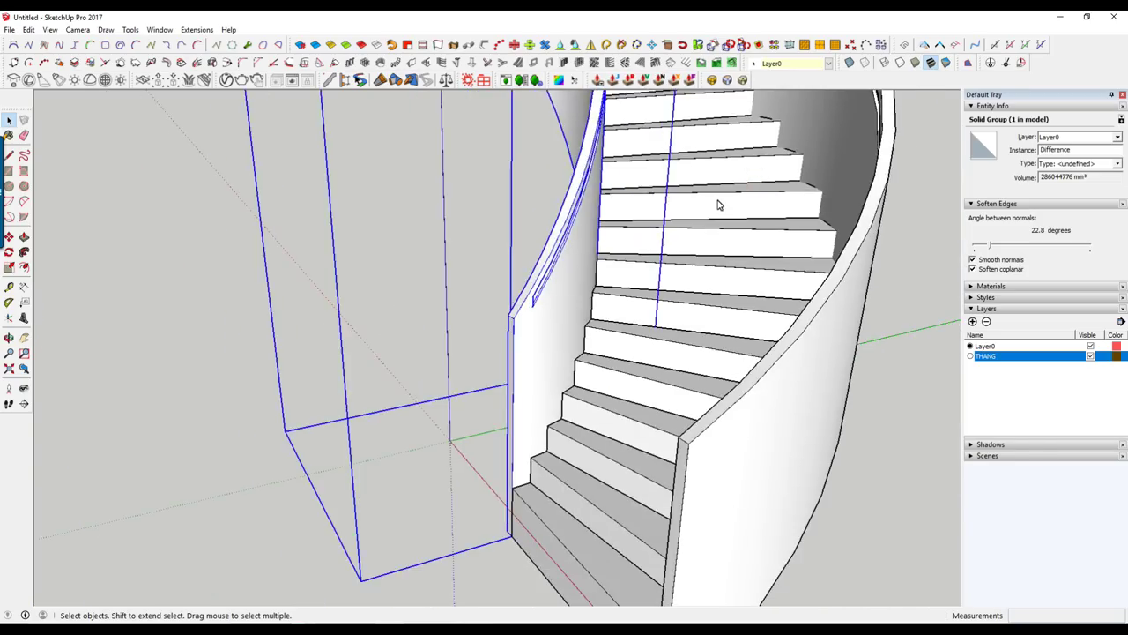
scroll(718, 201, "down", 3)
mouse_move(715, 221)
middle_mouse_down()
mouse_move(708, 270)
mouse_move(502, 257)
mouse_move(647, 221)
mouse_move(614, 255)
middle_mouse_up()
left_click(708, 270)
scroll(565, 393, "up", 3)
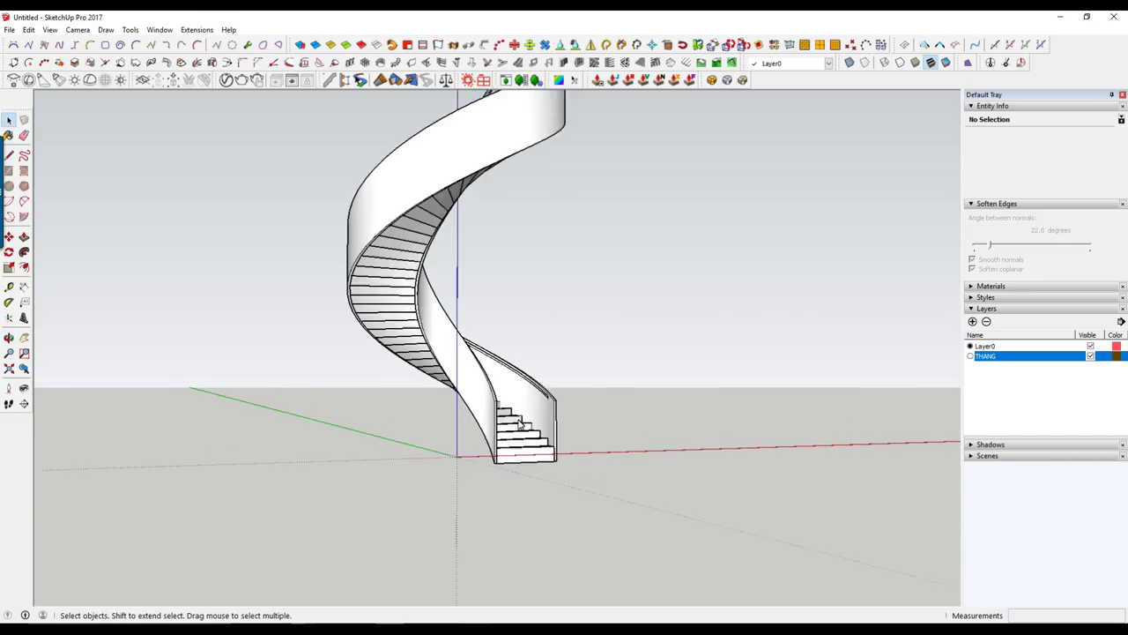
scroll(565, 393, "up", 3)
middle_click_drag(588, 420, 534, 459)
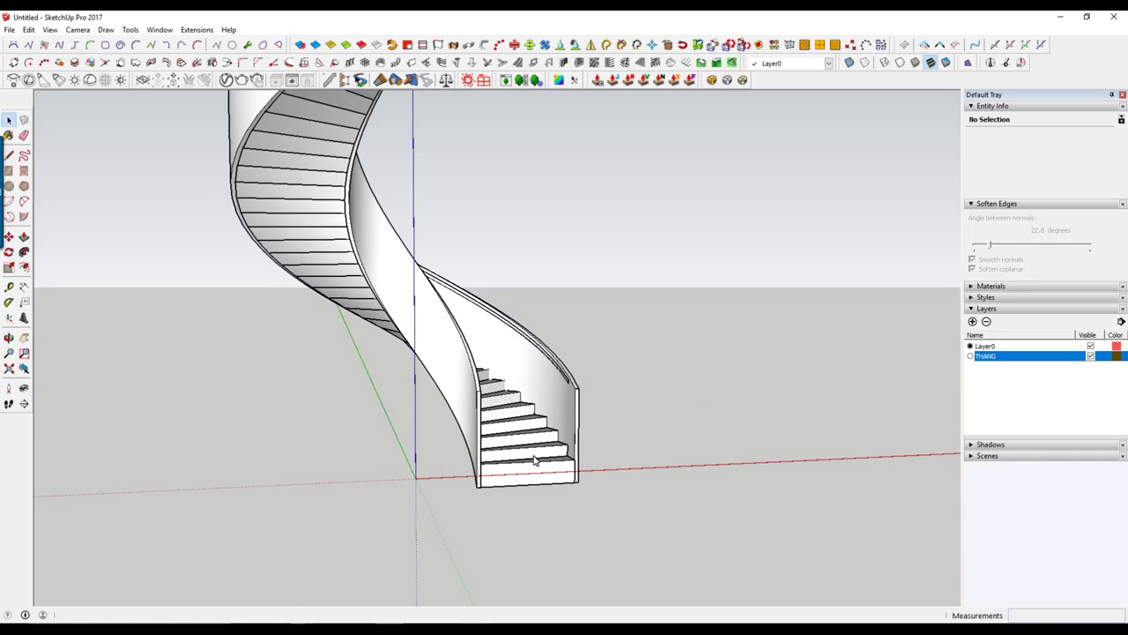
scroll(547, 435, "down", 3)
scroll(662, 433, "down", 2)
middle_click_drag(662, 433, 438, 385)
left_click_drag(318, 162, 838, 521)
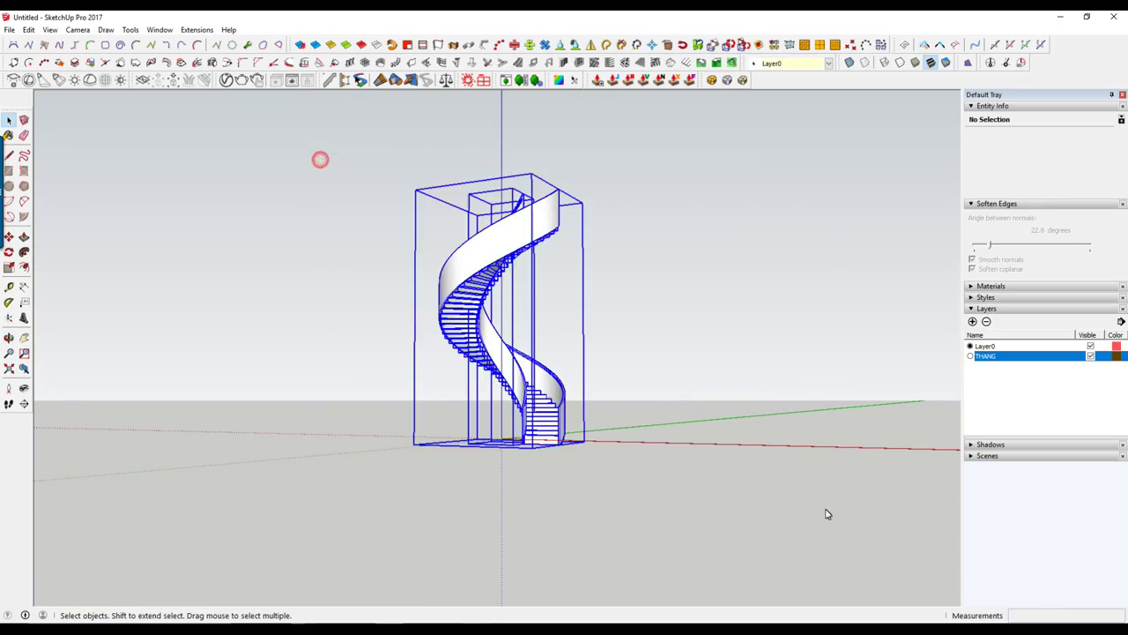
middle_click_drag(620, 416, 655, 451)
scroll(557, 438, "up", 2)
scroll(557, 438, "up", 2)
scroll(584, 434, "up", 1)
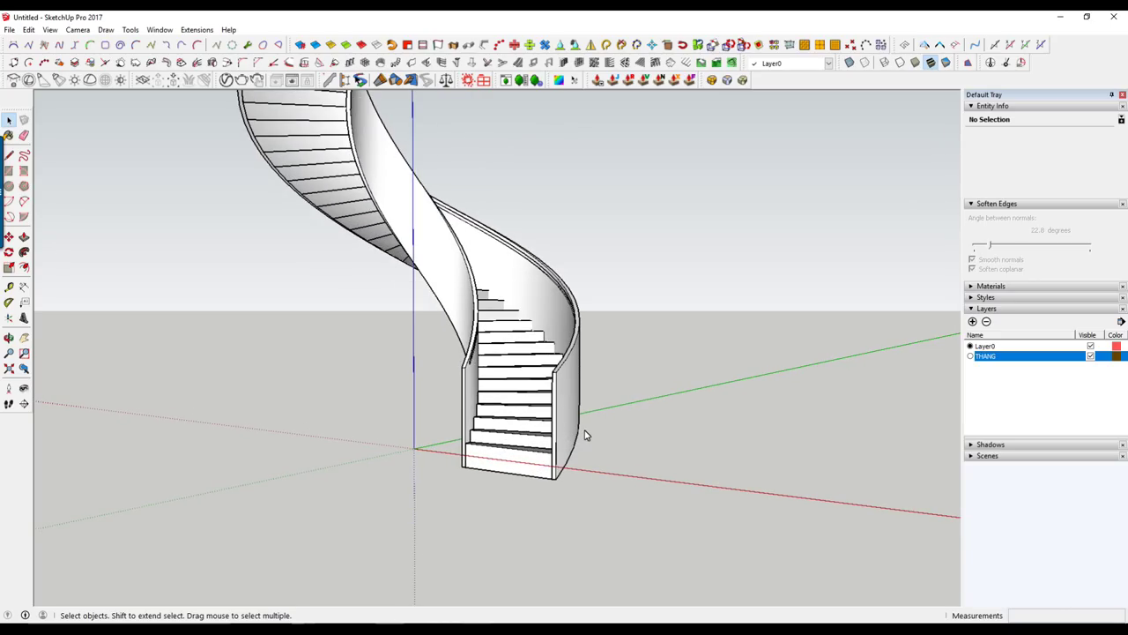
scroll(582, 438, "down", 3)
middle_click_drag(582, 438, 484, 447)
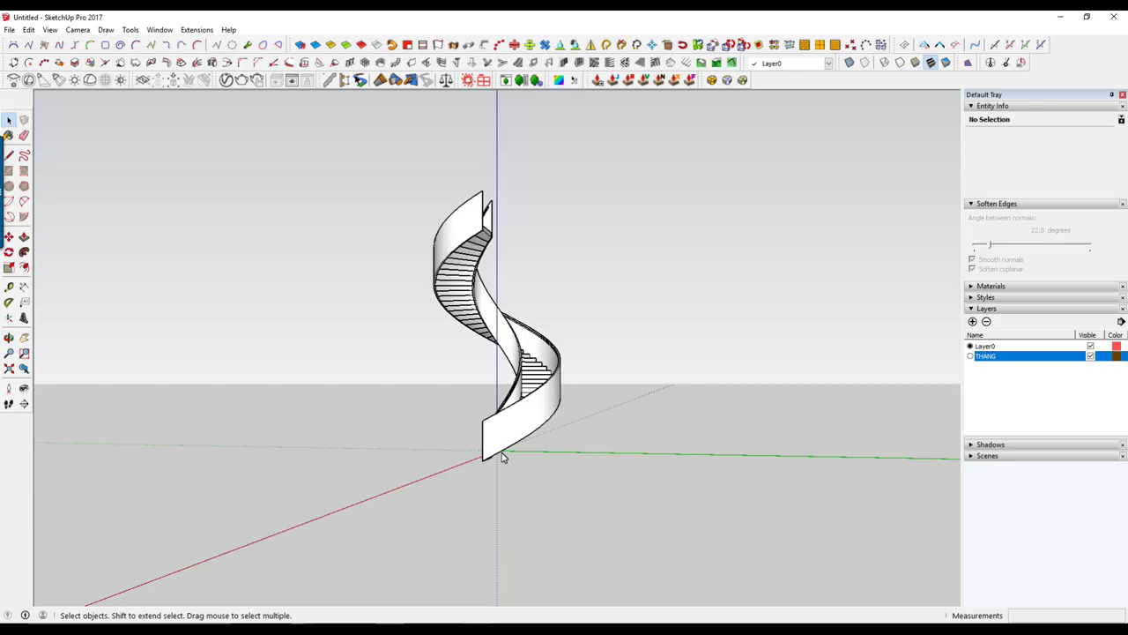
middle_click_drag(545, 447, 503, 461)
left_click_drag(515, 319, 675, 497)
left_click(461, 402)
mouse_move(461, 403)
middle_mouse_down()
mouse_move(675, 380)
mouse_move(827, 443)
mouse_move(658, 395)
mouse_move(595, 408)
mouse_move(428, 234)
middle_mouse_up()
left_click_drag(432, 226, 831, 503)
left_click_drag(423, 174, 790, 526)
left_click(740, 473)
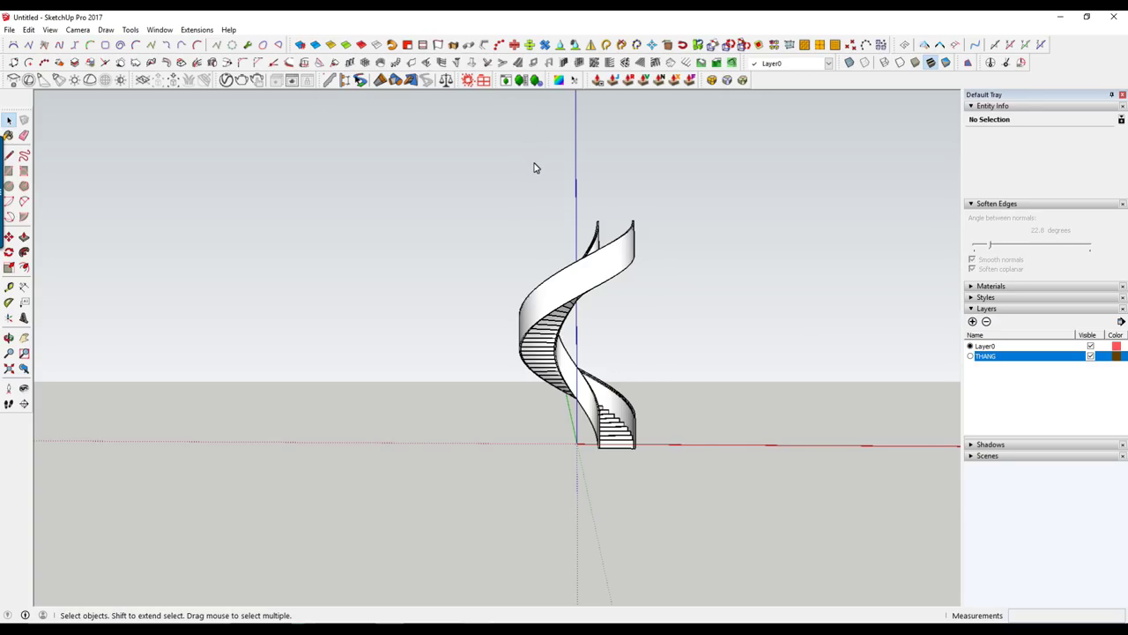
mouse_move(4, 48)
left_mouse_down()
mouse_move(255, 163)
mouse_move(231, 126)
left_mouse_up()
double_click(231, 126)
scroll(555, 370, "up", 3)
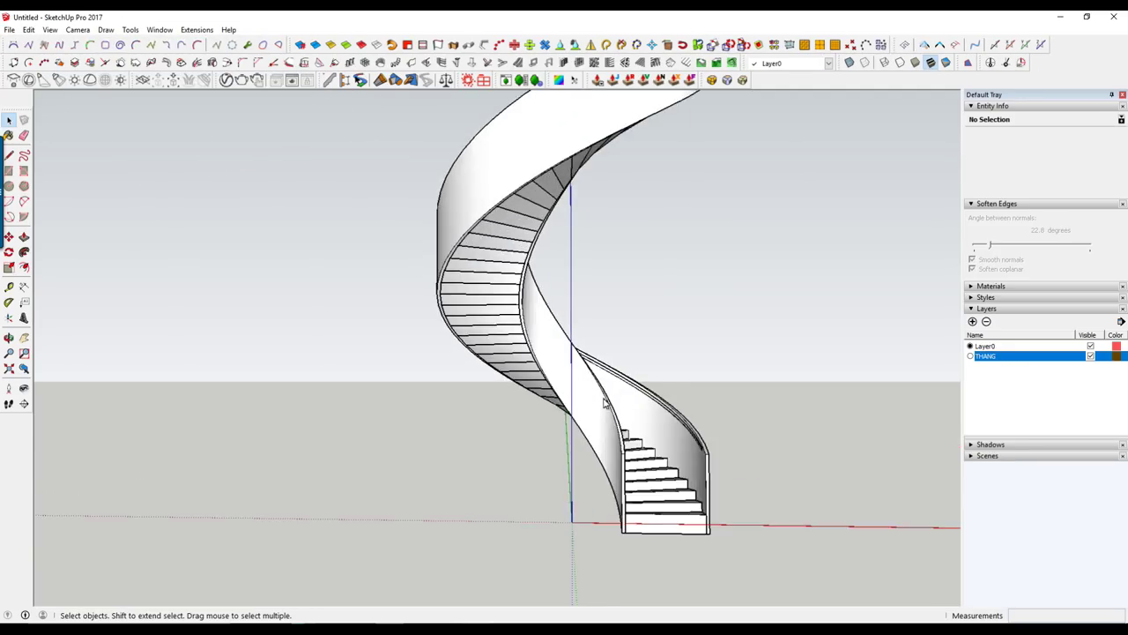
scroll(496, 223, "up", 3)
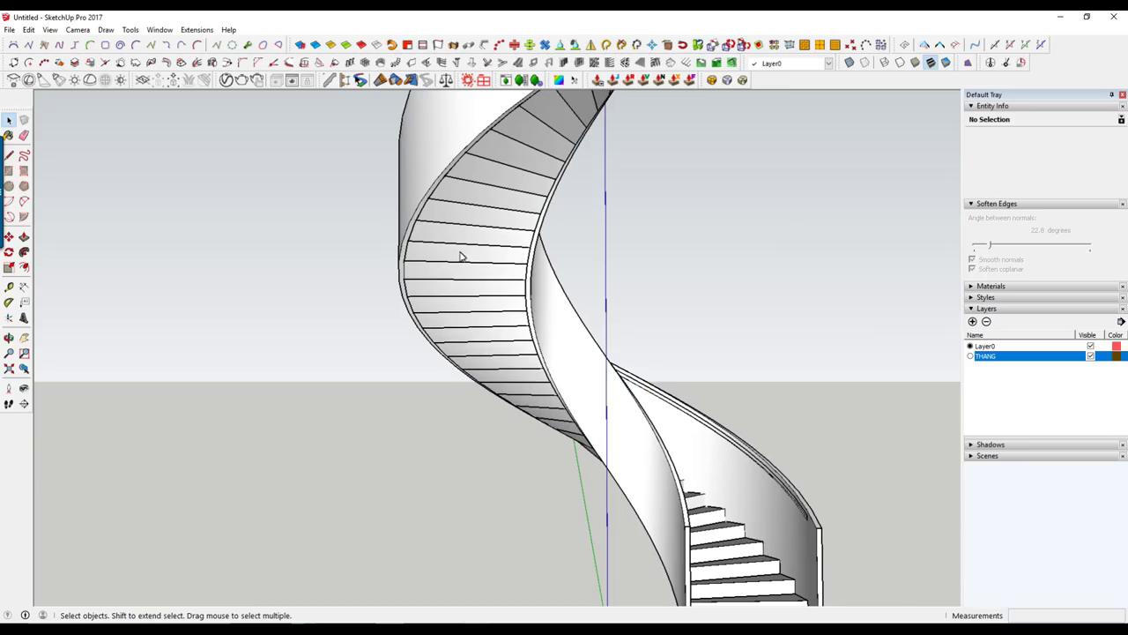
scroll(471, 280, "down", 3)
scroll(517, 327, "down", 2)
middle_click_drag(517, 327, 449, 431)
scroll(589, 456, "up", 2)
scroll(589, 456, "up", 2)
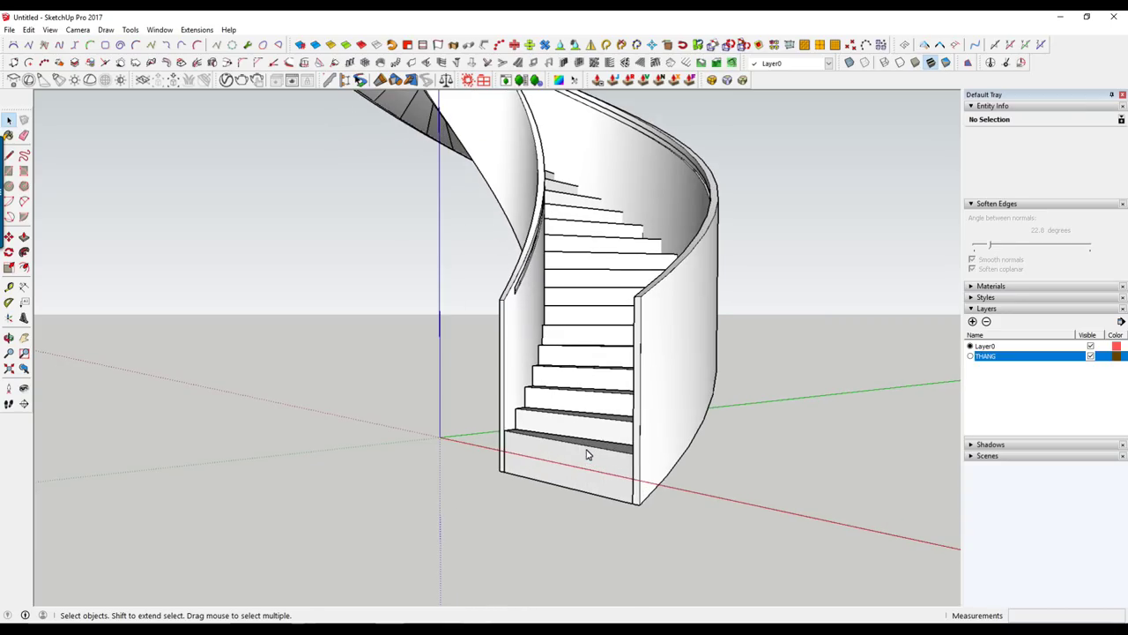
left_click(589, 407)
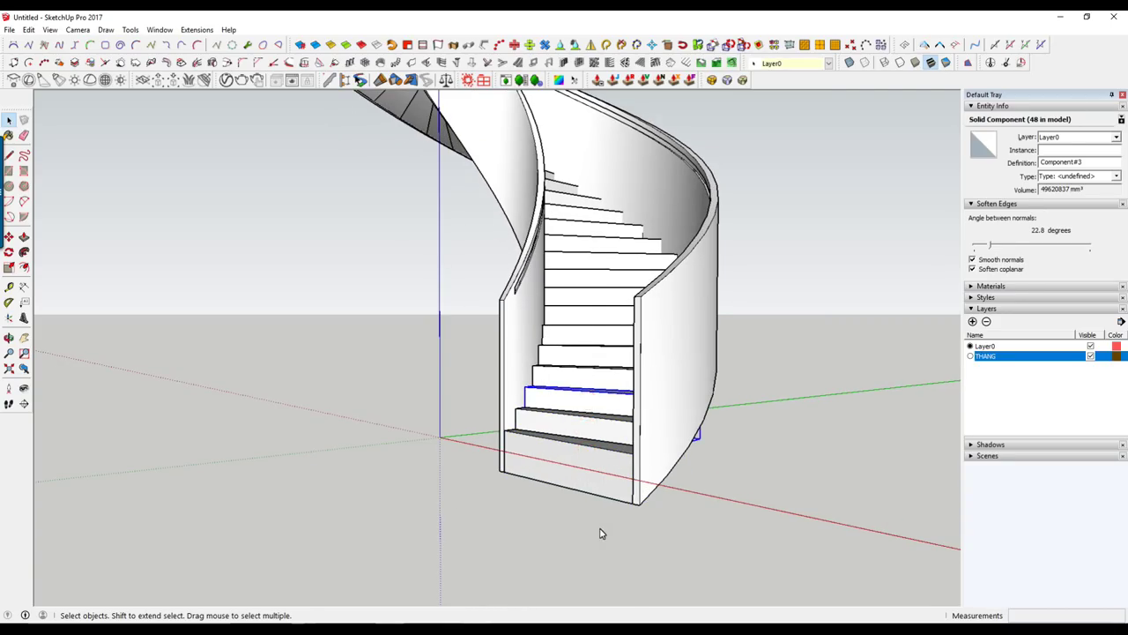
left_click(768, 320)
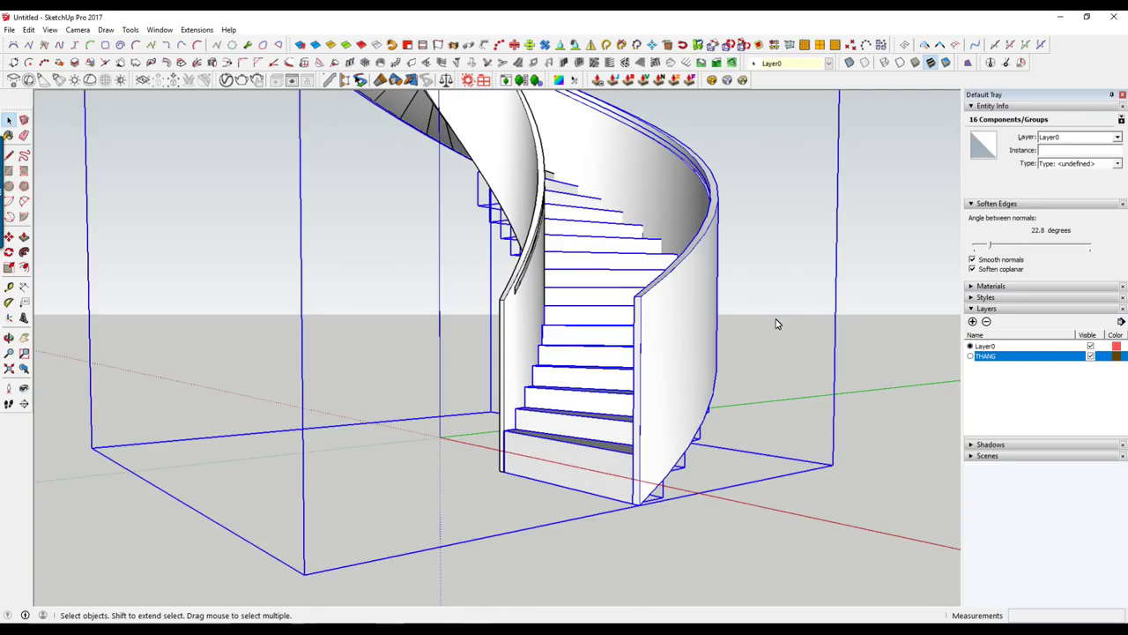
left_click(782, 321)
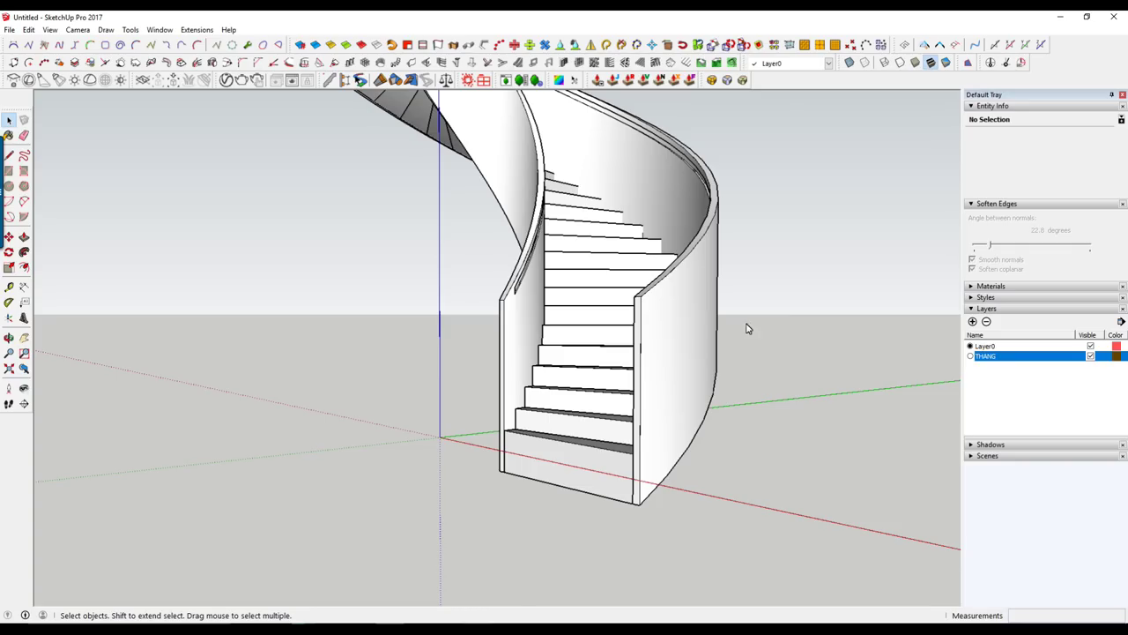
scroll(727, 336, "down", 2)
scroll(727, 331, "down", 2)
scroll(736, 328, "down", 2)
middle_click_drag(740, 328, 635, 340)
scroll(617, 348, "up", 3)
scroll(622, 339, "down", 2)
mouse_move(625, 323)
middle_mouse_down()
mouse_move(597, 386)
mouse_move(435, 196)
middle_mouse_up()
scroll(581, 387, "up", 2)
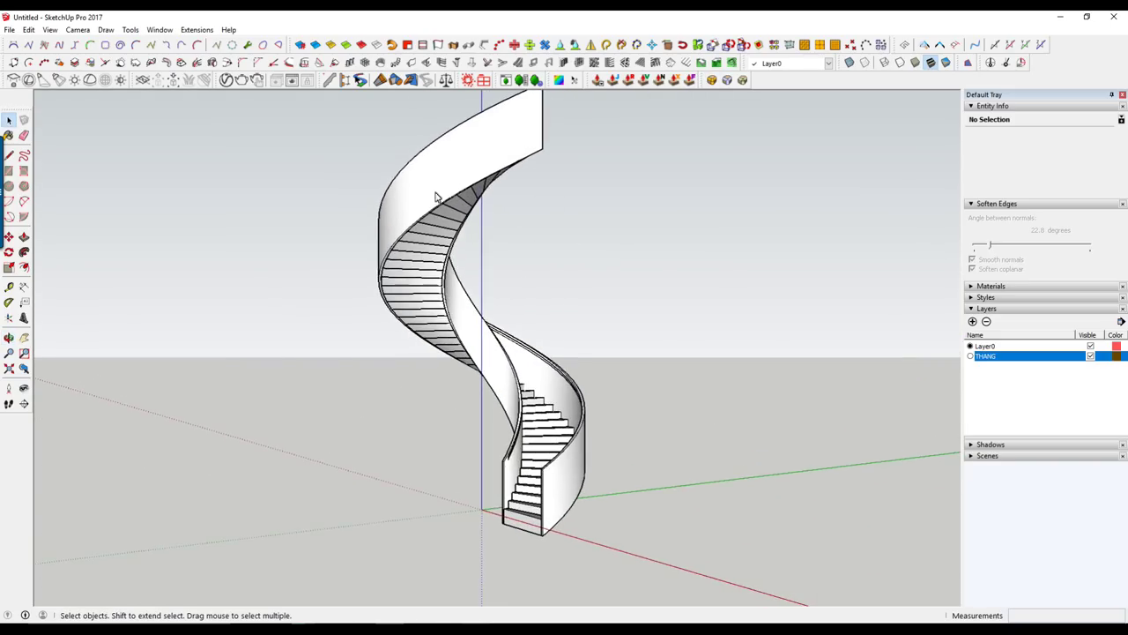
scroll(576, 350, "down", 2)
scroll(576, 350, "down", 1)
middle_click_drag(594, 327, 581, 354)
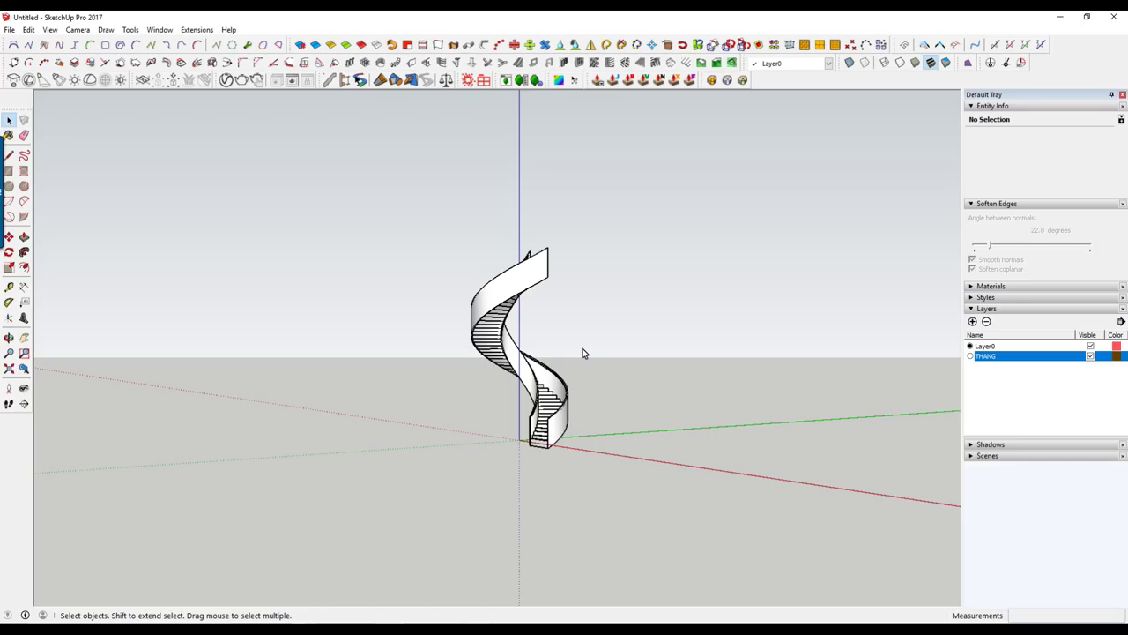
scroll(547, 319, "up", 3)
middle_click_drag(534, 307, 494, 267)
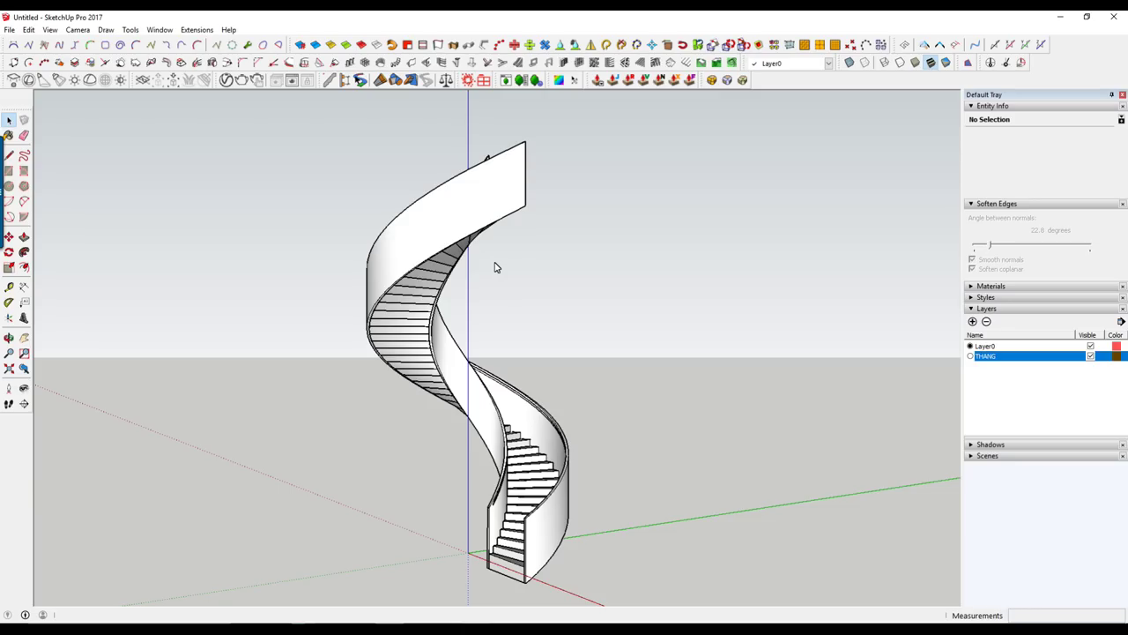